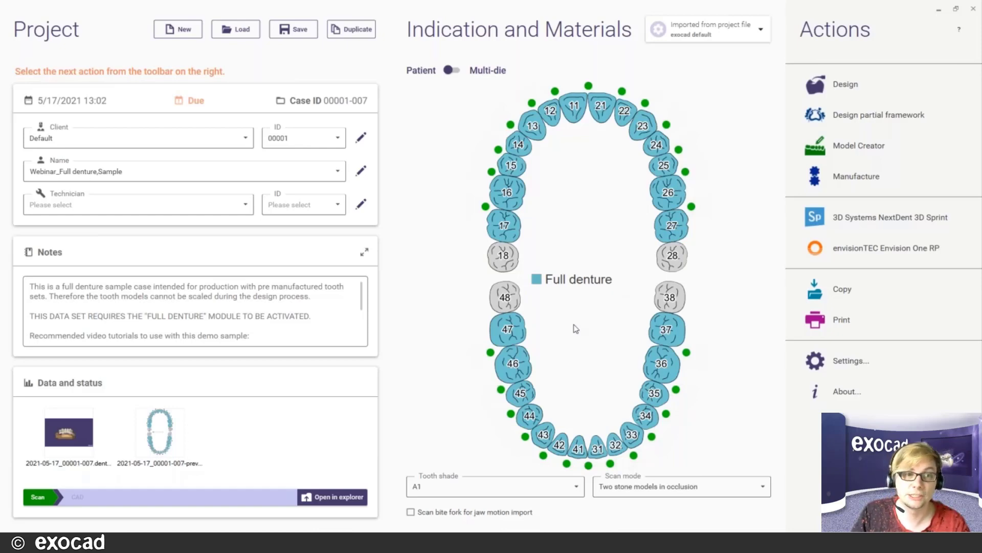
- Reload the saved scene 'Webinar-tooth_setup' at the Denture Tooth Placement step
click(507, 233)
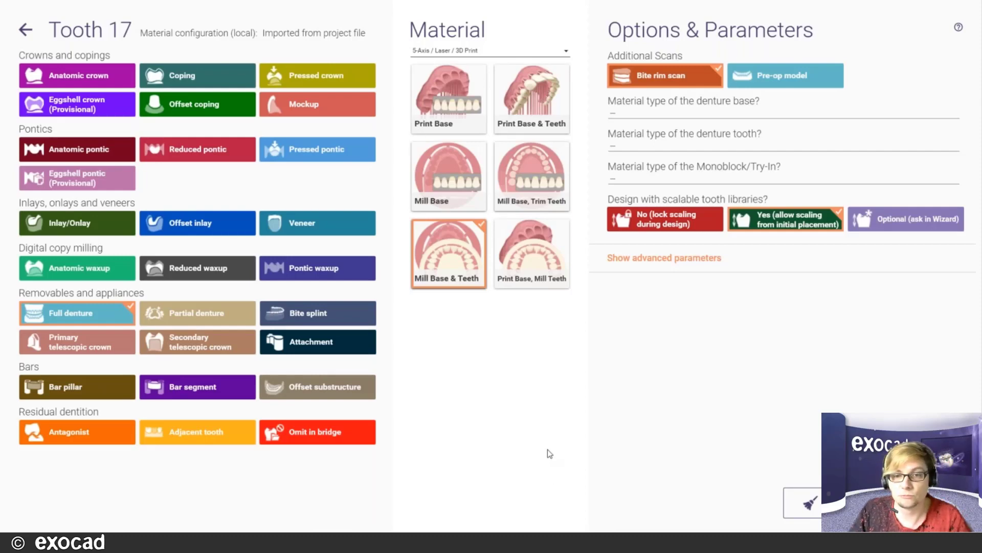
click(26, 32)
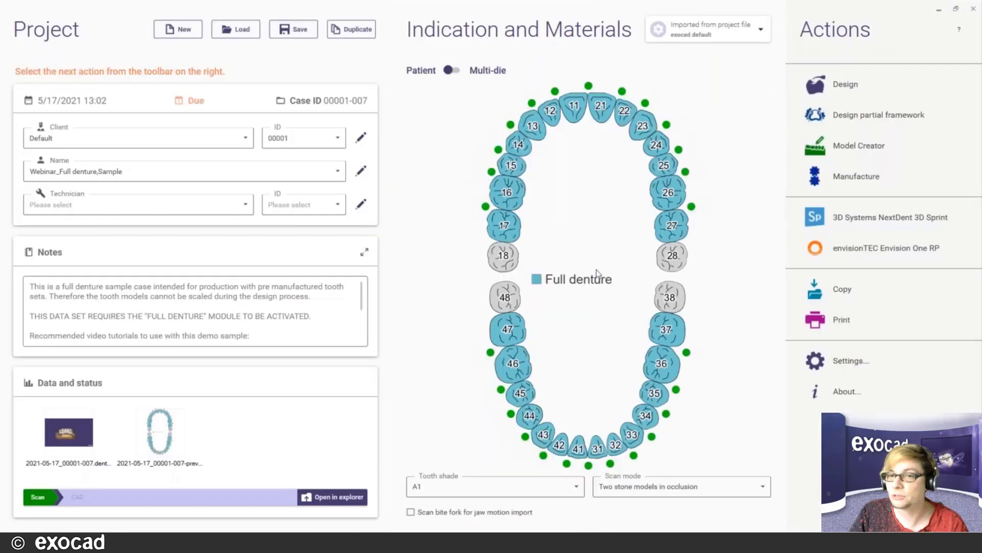
click(842, 82)
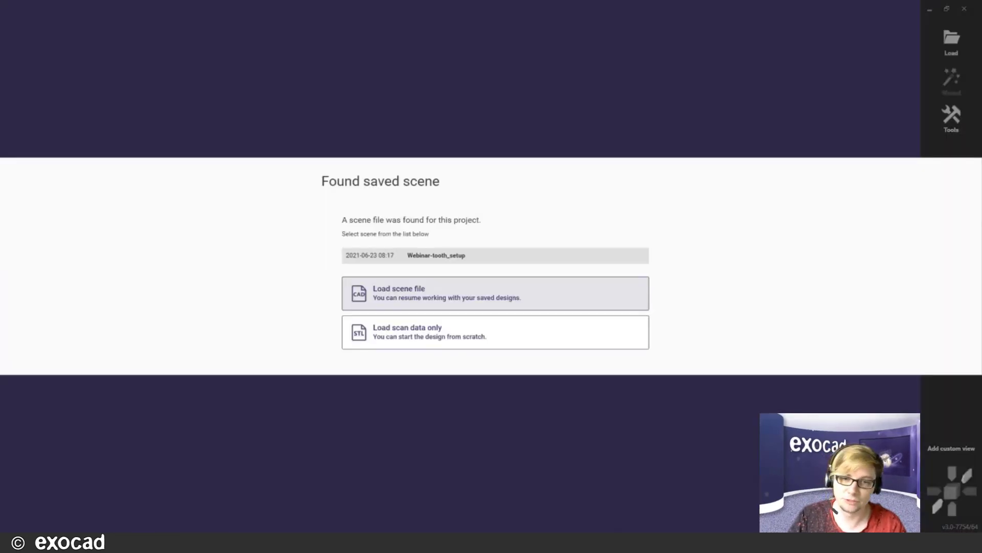
click(422, 283)
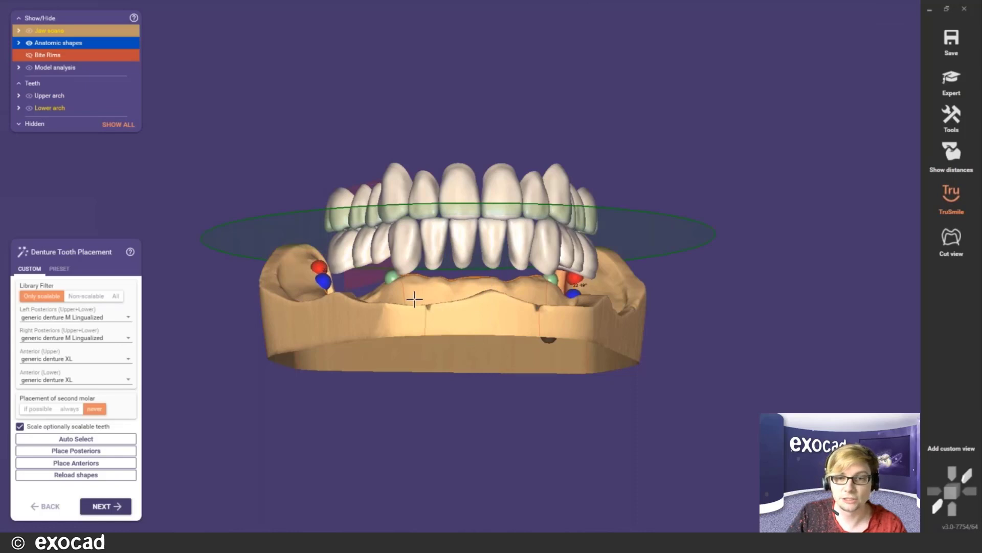
- Inspect the tooth setup and toggle between Preset and Custom tooth selection
right_drag(501, 257, 504, 258)
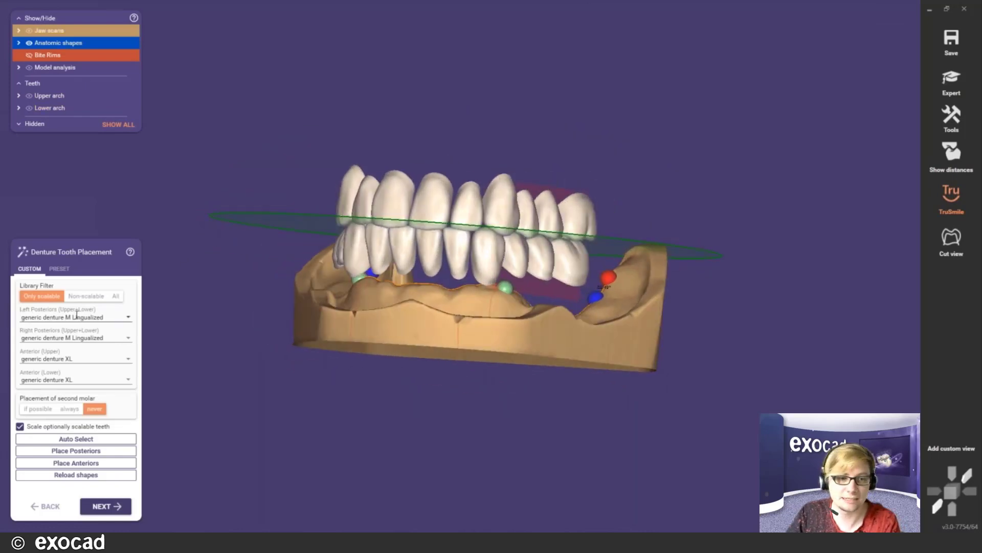
scroll(270, 250, up, 1)
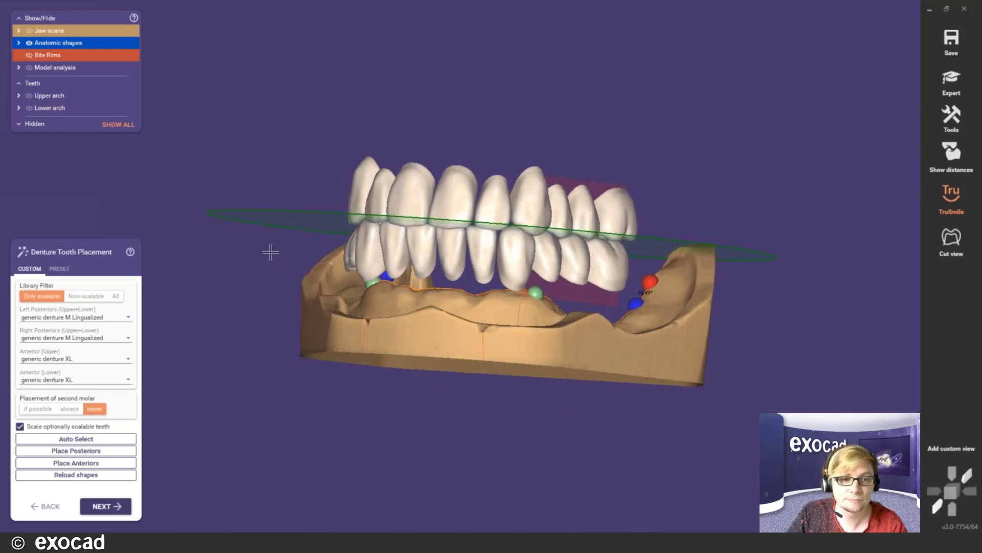
right_click(230, 253)
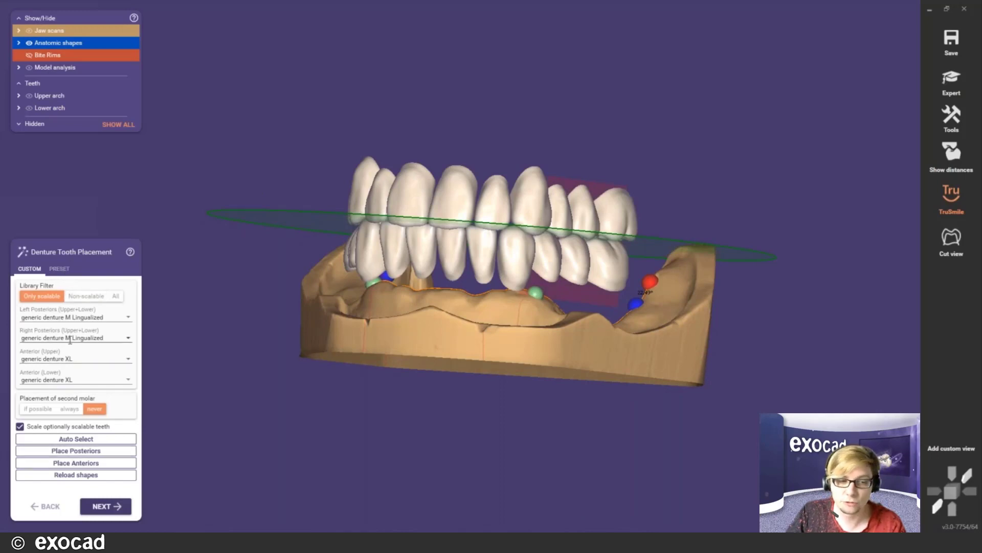
click(59, 269)
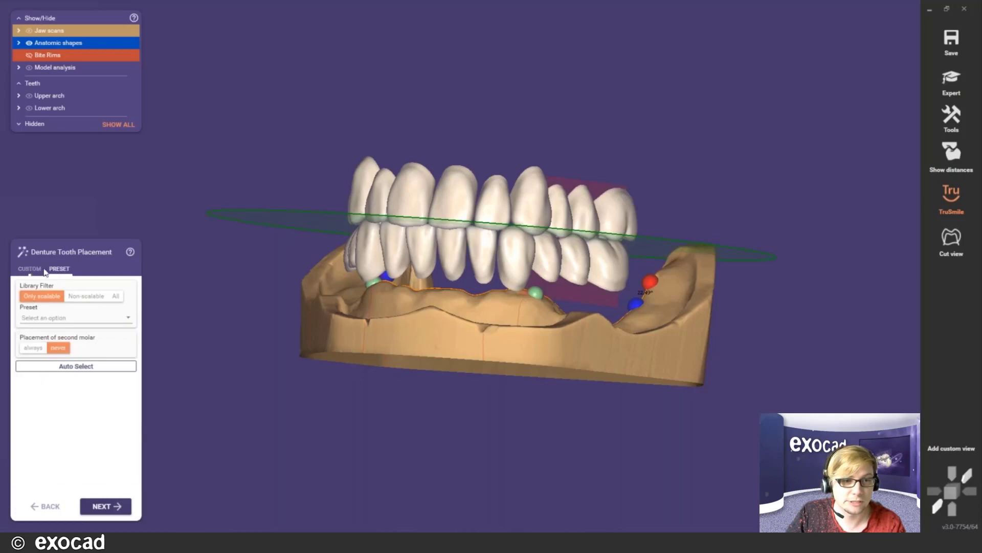
click(29, 269)
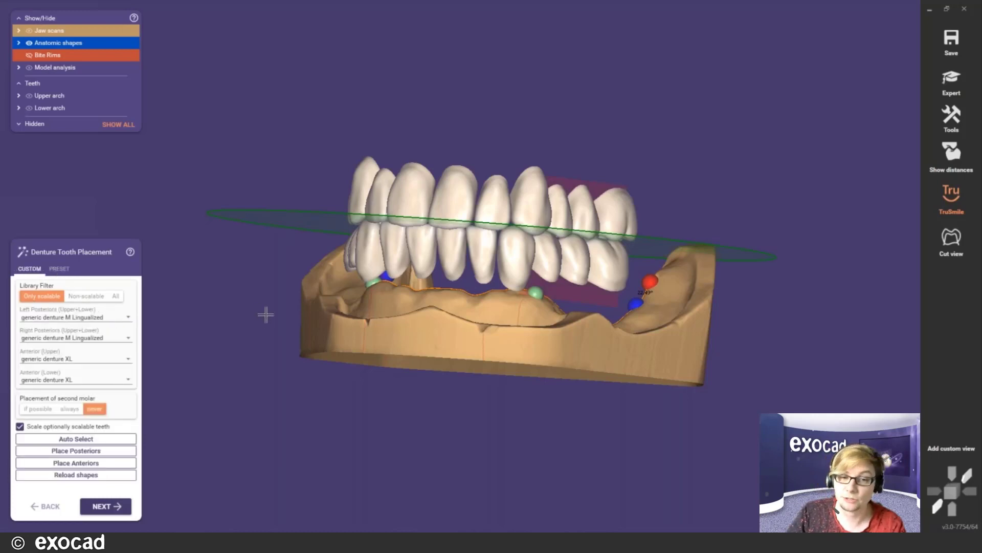
right_drag(266, 313, 264, 314)
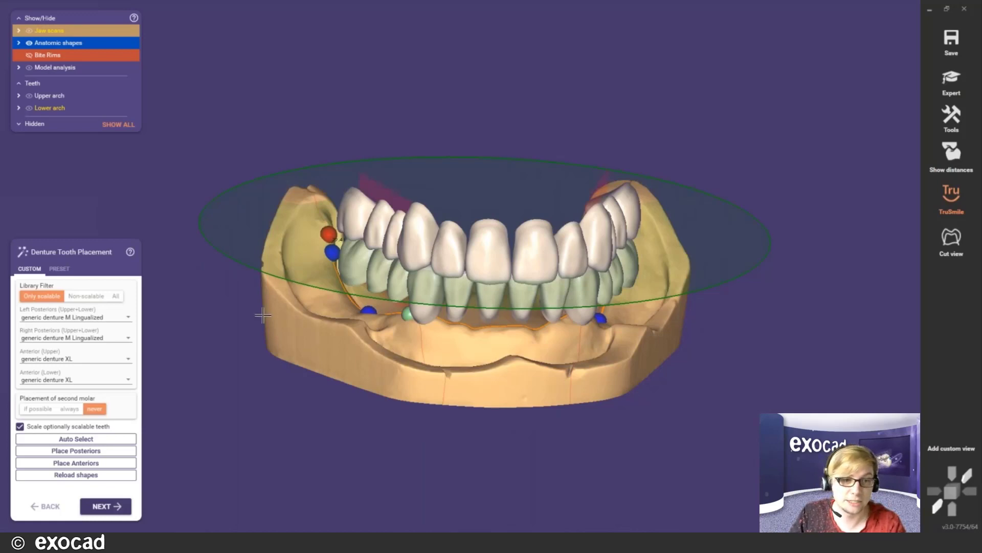
- Browse the Left Posteriors library list up to the Candulor entries at the top
click(125, 318)
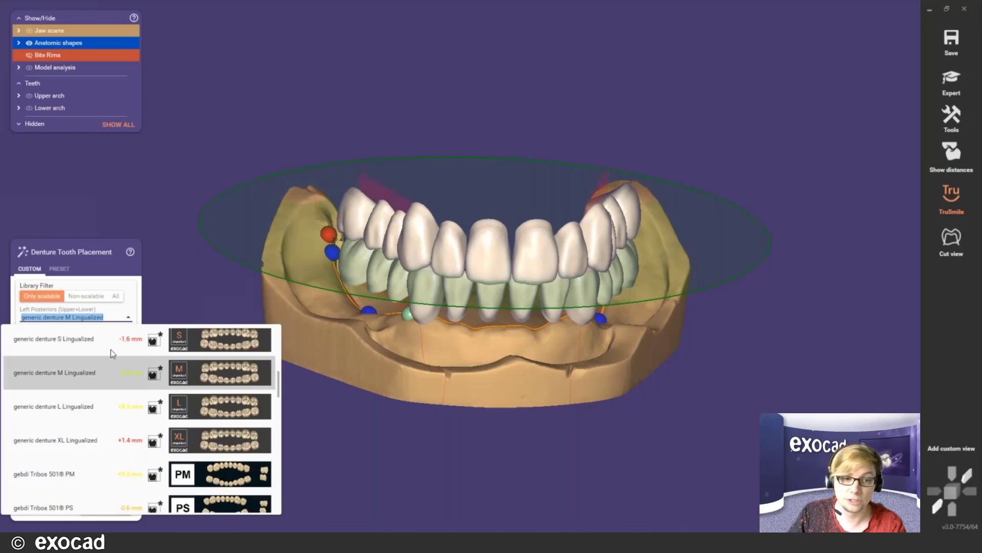
scroll(90, 391, up, 2)
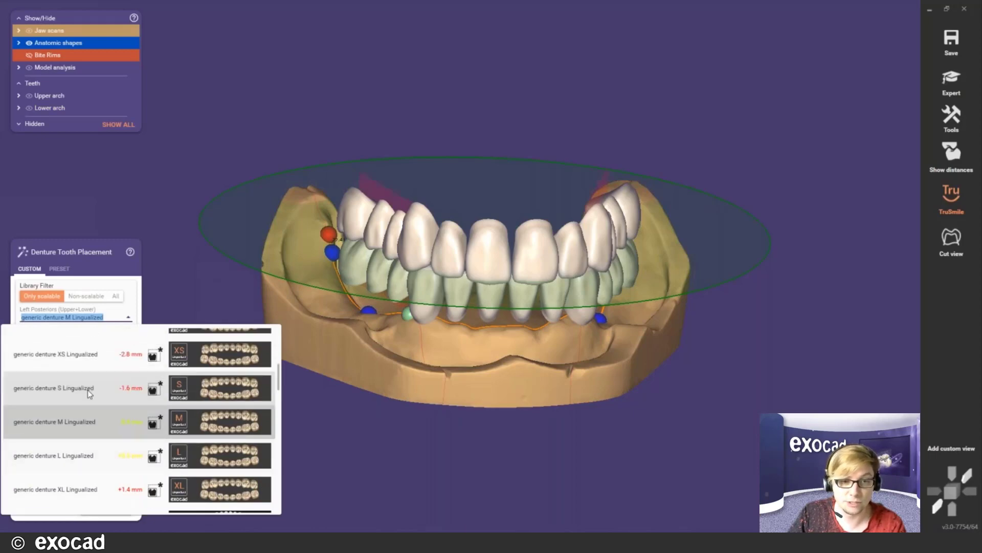
scroll(90, 392, up, 10)
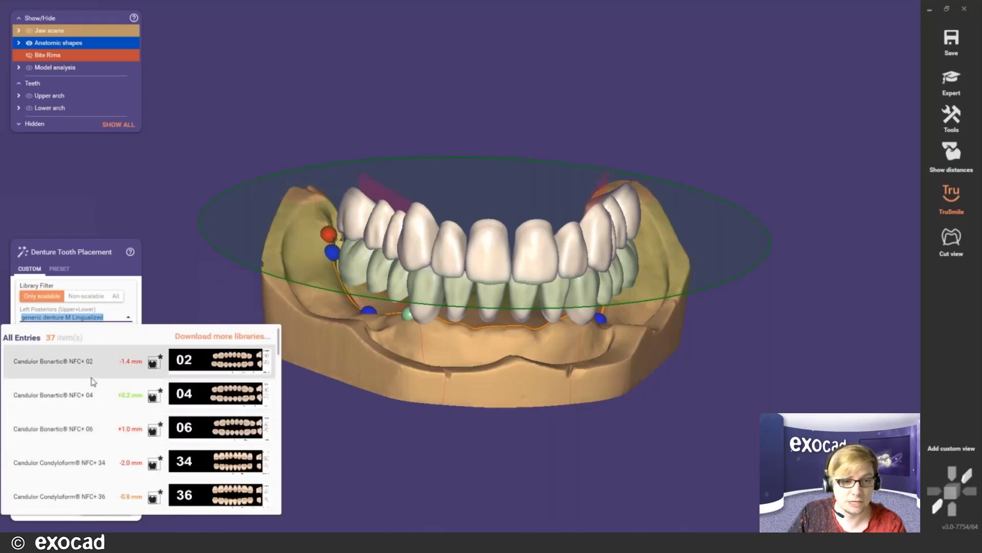
scroll(82, 435, down, 5)
scroll(120, 383, up, 5)
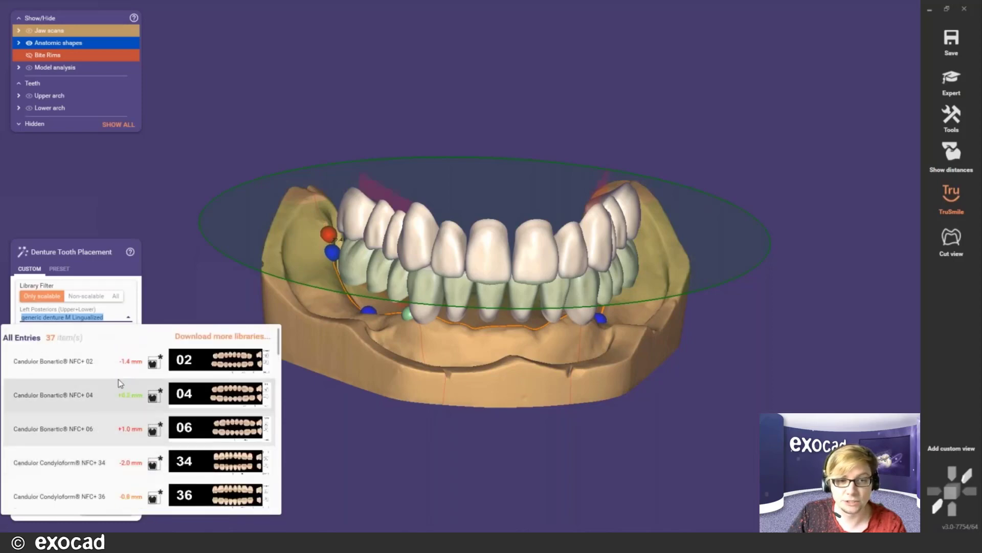
click(224, 337)
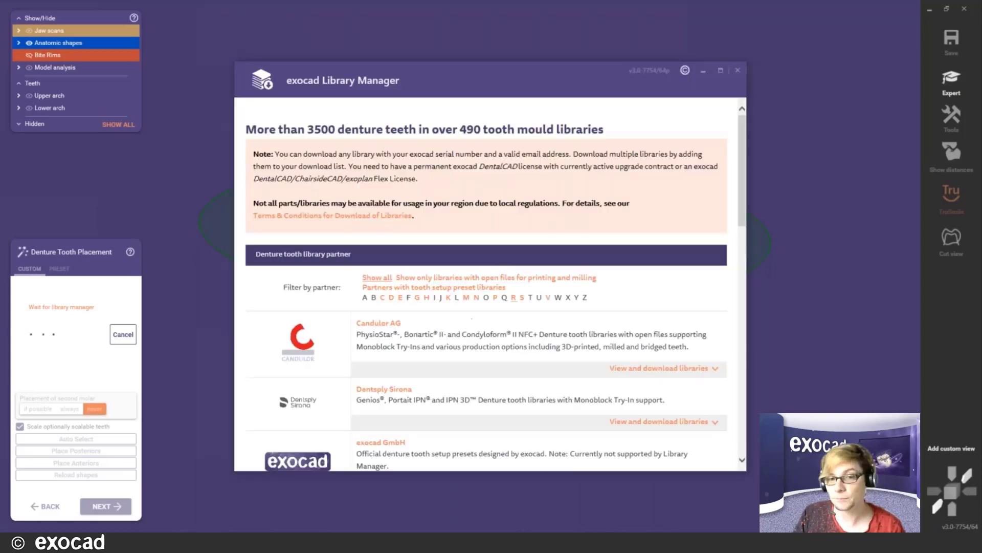
scroll(491, 284, down, 15)
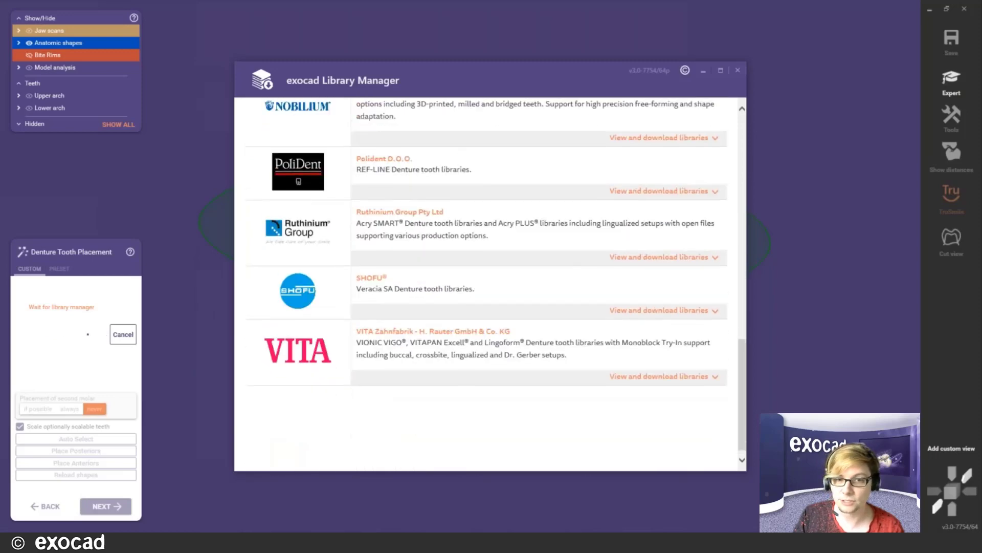
scroll(491, 284, up, 15)
scroll(491, 284, down, 4)
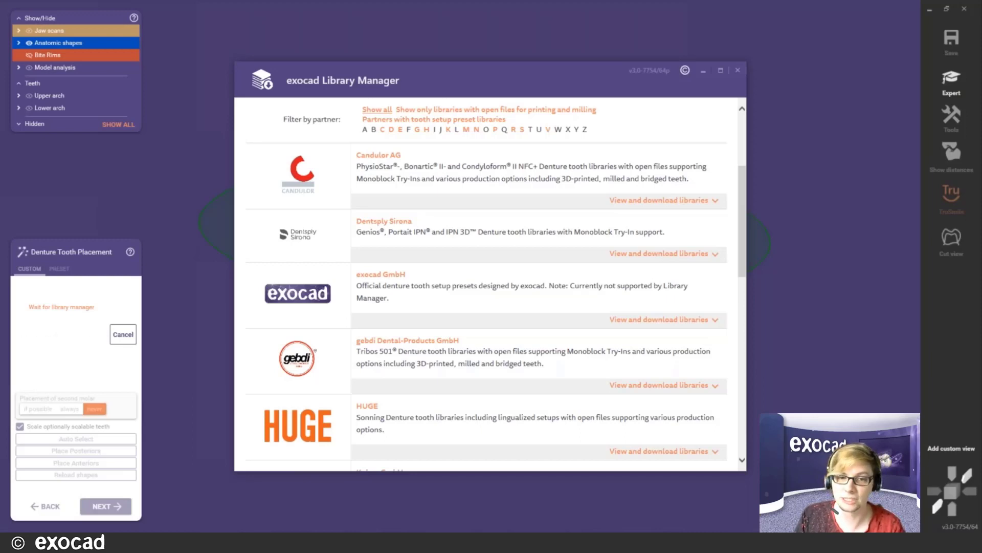
scroll(609, 327, down, 5)
scroll(609, 328, up, 10)
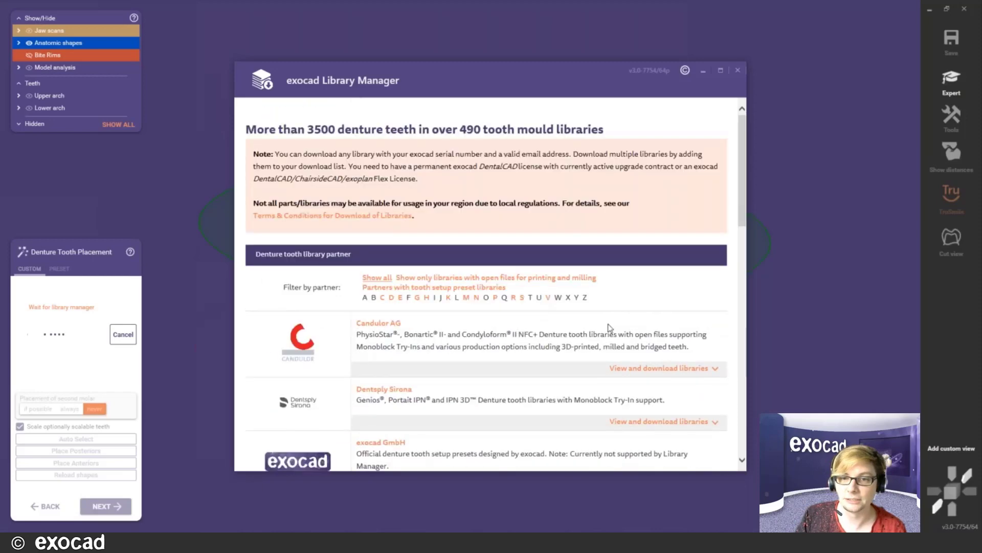
scroll(609, 327, down, 3)
click(665, 257)
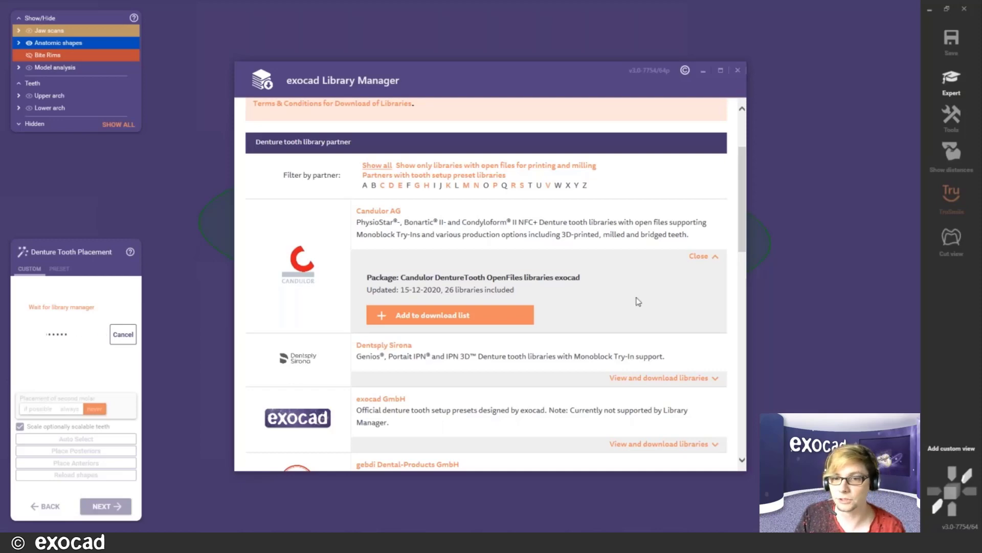
scroll(706, 128, up, 3)
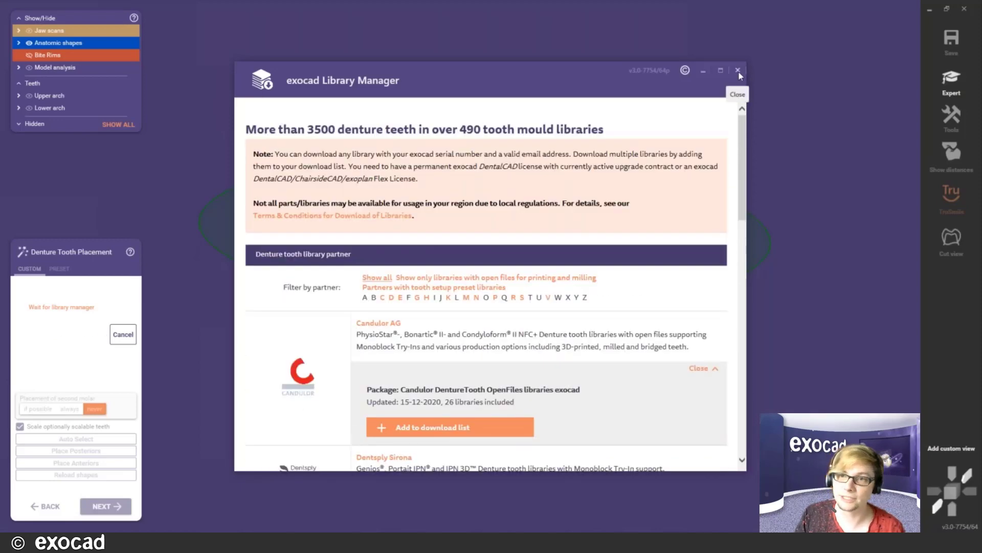
click(737, 70)
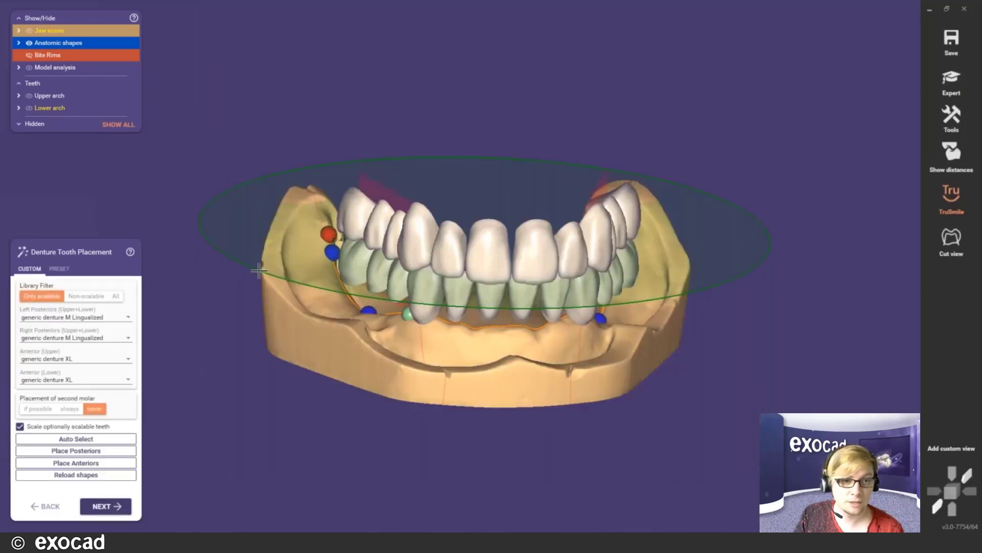
- Switch to Preset tooth selection and browse the generic denture presets without choosing one
click(58, 269)
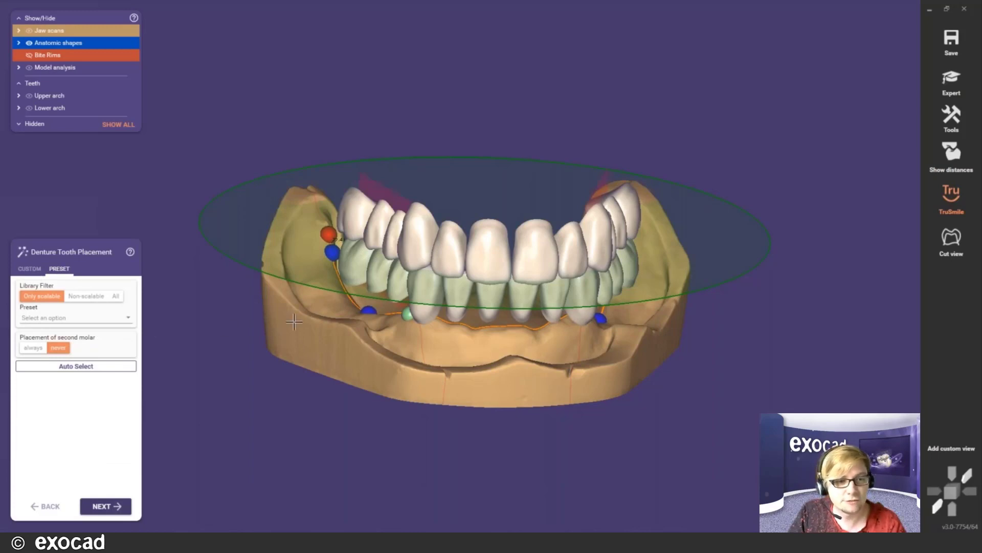
mouse_move(539, 308)
right_down()
mouse_move(533, 255)
mouse_move(530, 302)
right_up()
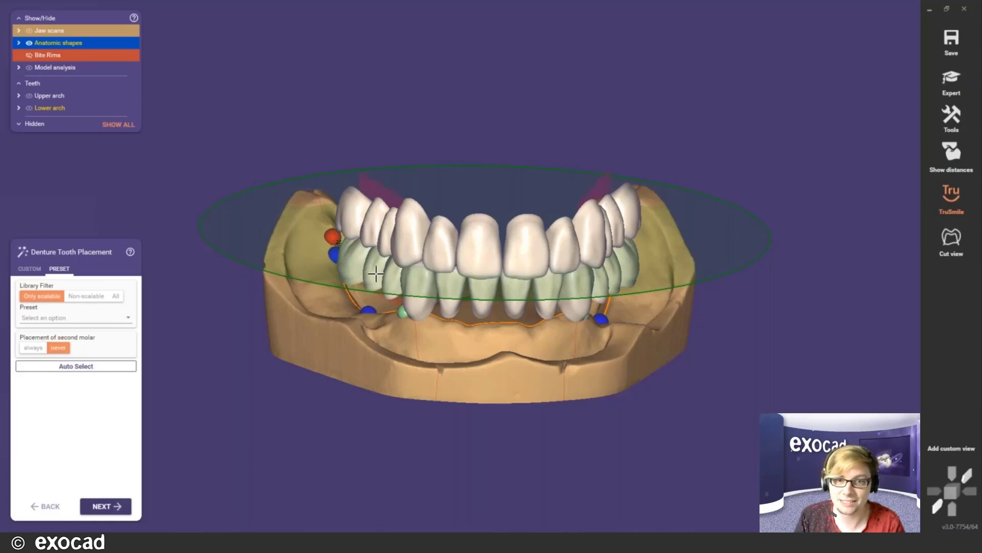
click(123, 322)
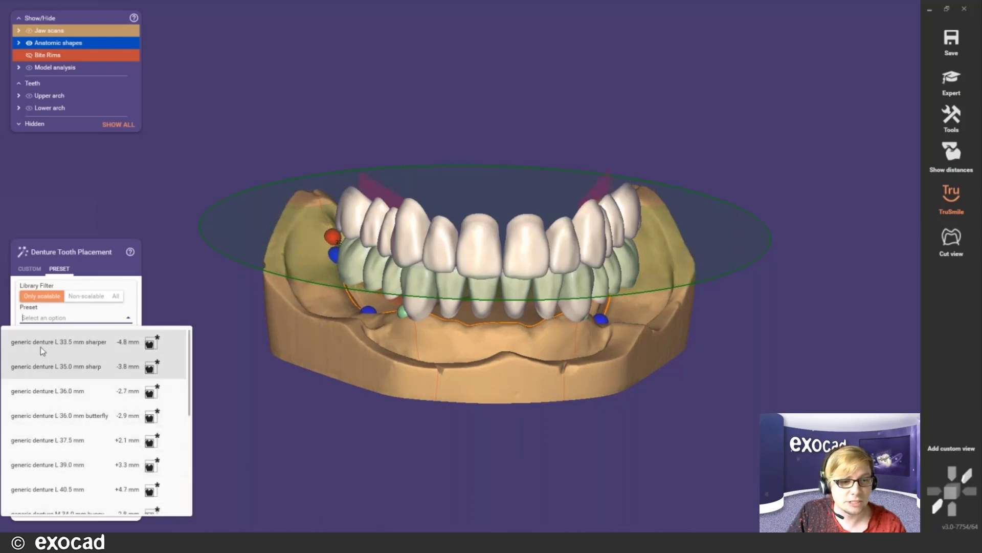
scroll(49, 430, down, 5)
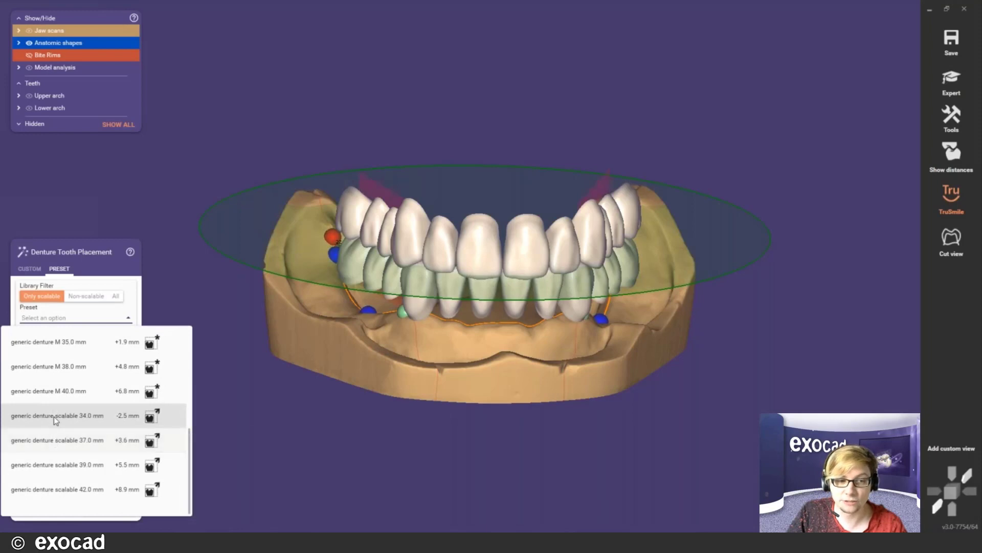
scroll(57, 425, up, 3)
scroll(58, 358, up, 1)
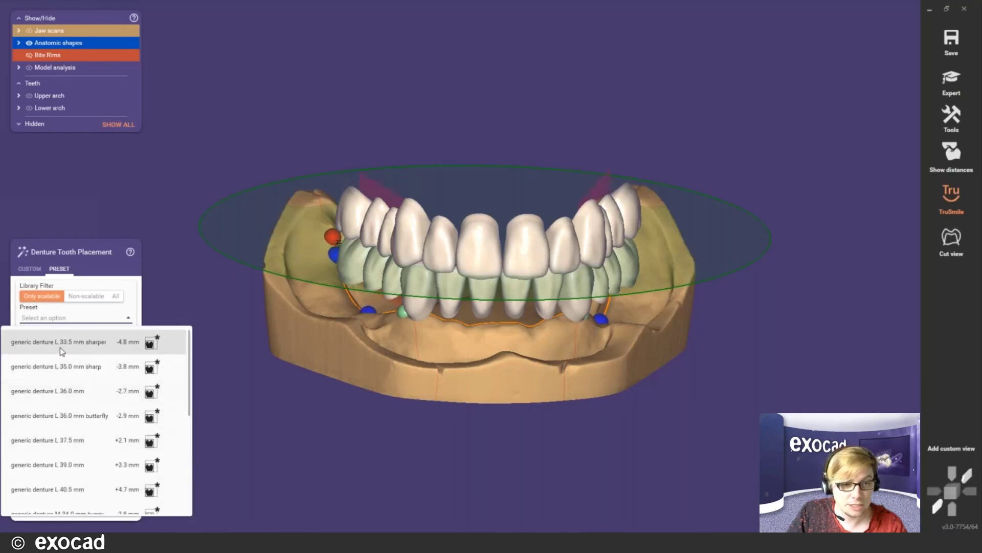
mouse_move(83, 346)
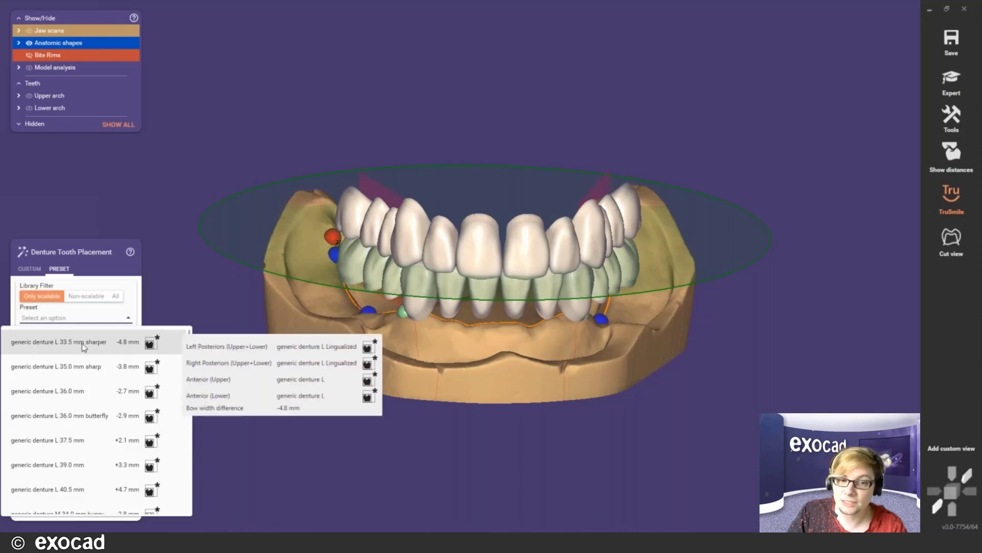
click(328, 333)
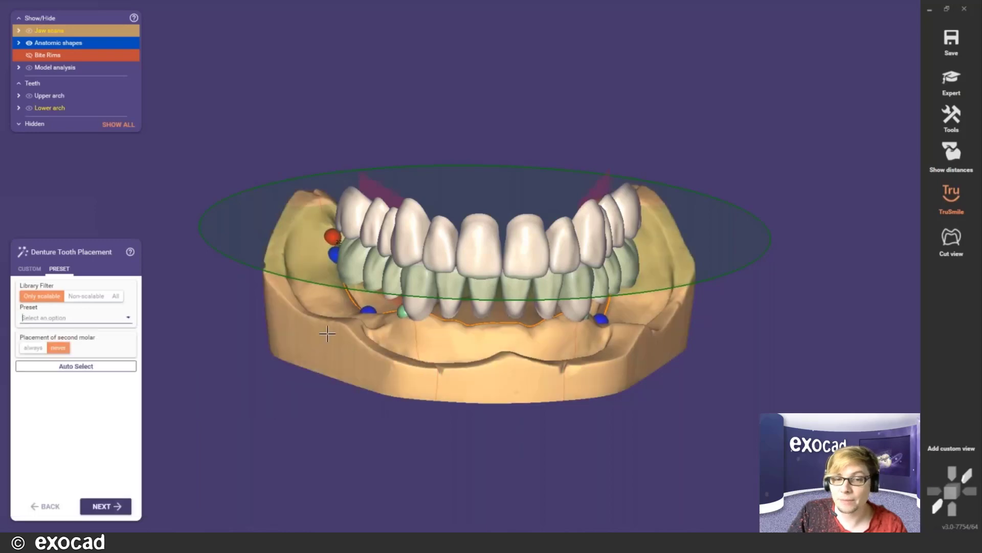
- Rotate the jaw model to top and oblique views
right_drag(330, 335, 331, 335)
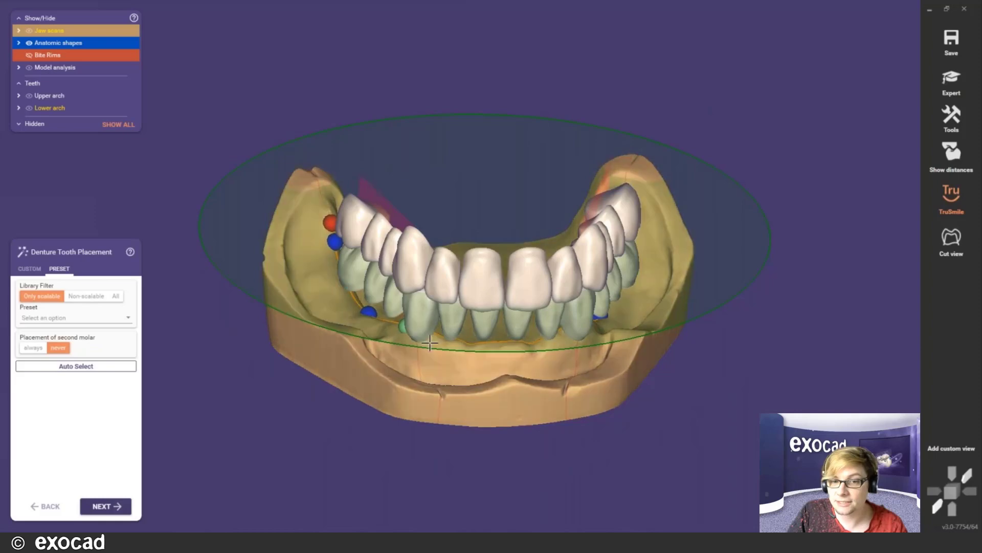
right_drag(430, 342, 446, 298)
right_drag(454, 354, 454, 354)
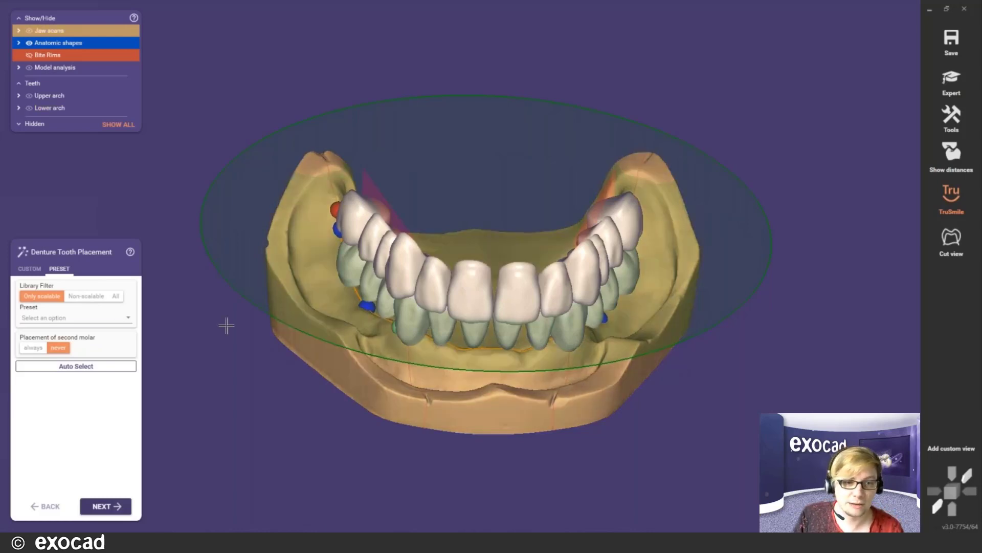
- Apply the generic denture L 37.5 mm preset and inspect both sides of the jaw
click(115, 321)
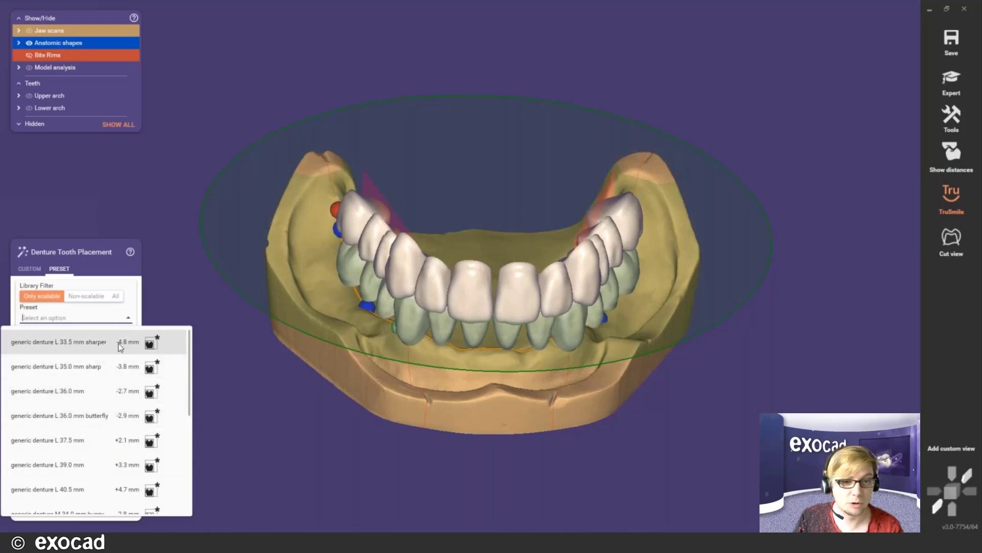
mouse_move(122, 347)
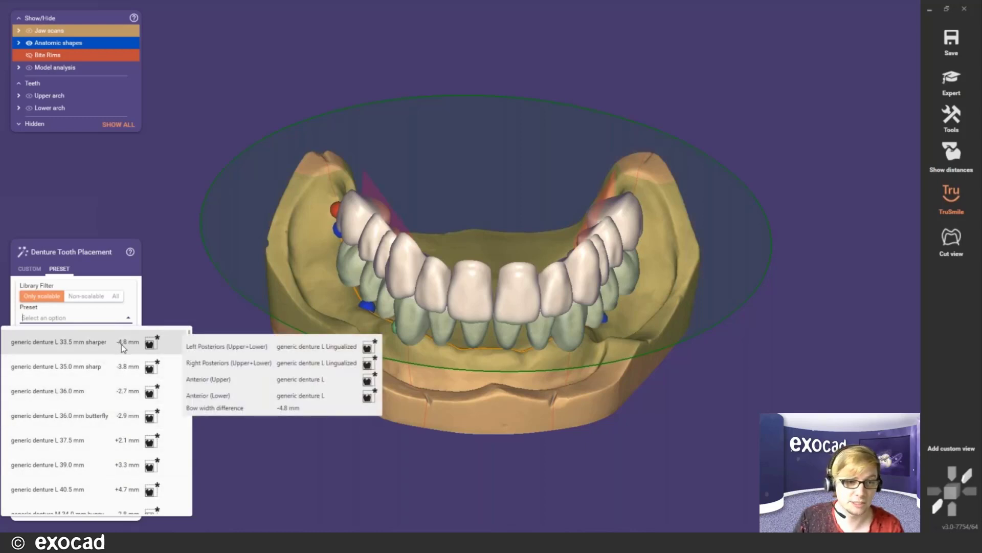
scroll(118, 404, down, 5)
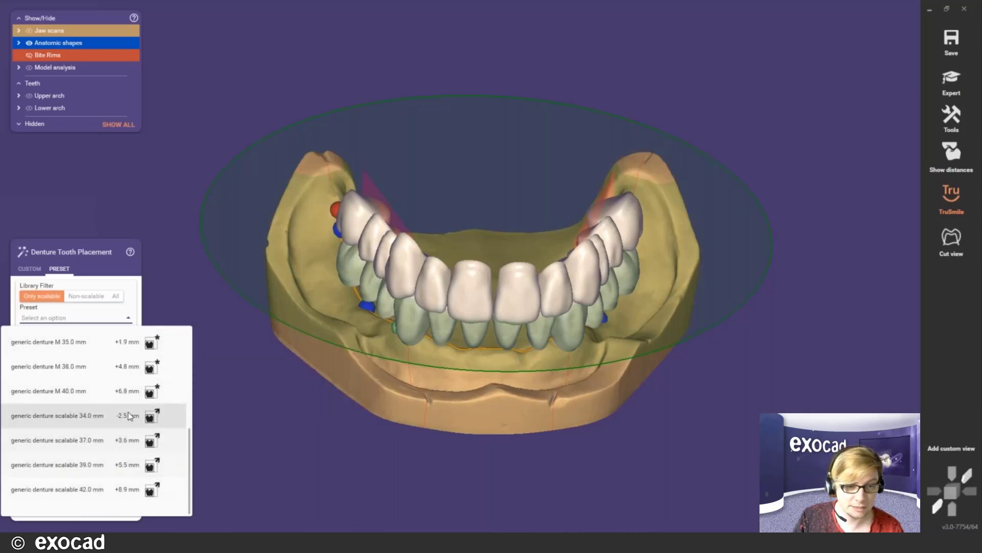
scroll(118, 452, up, 3)
scroll(118, 447, up, 3)
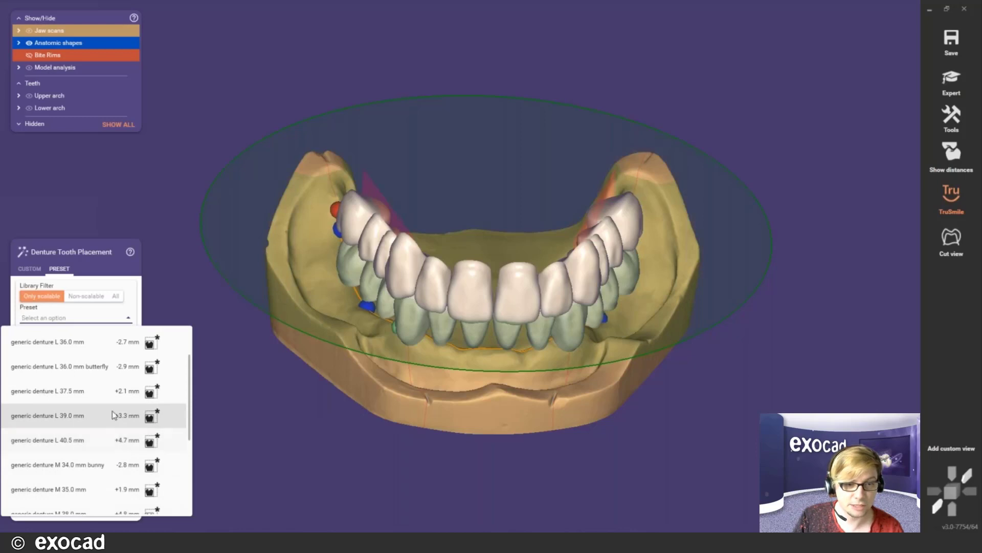
click(75, 392)
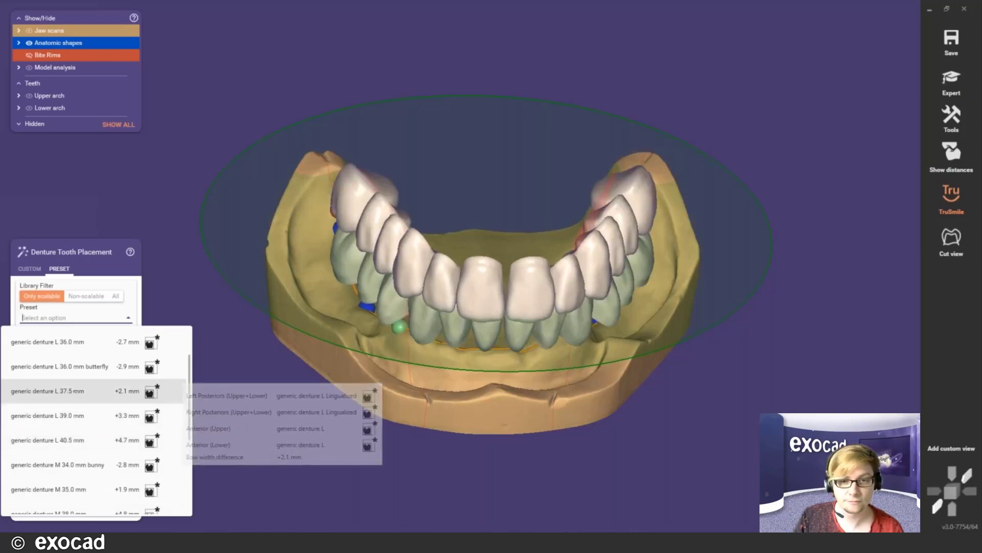
right_drag(499, 345, 481, 348)
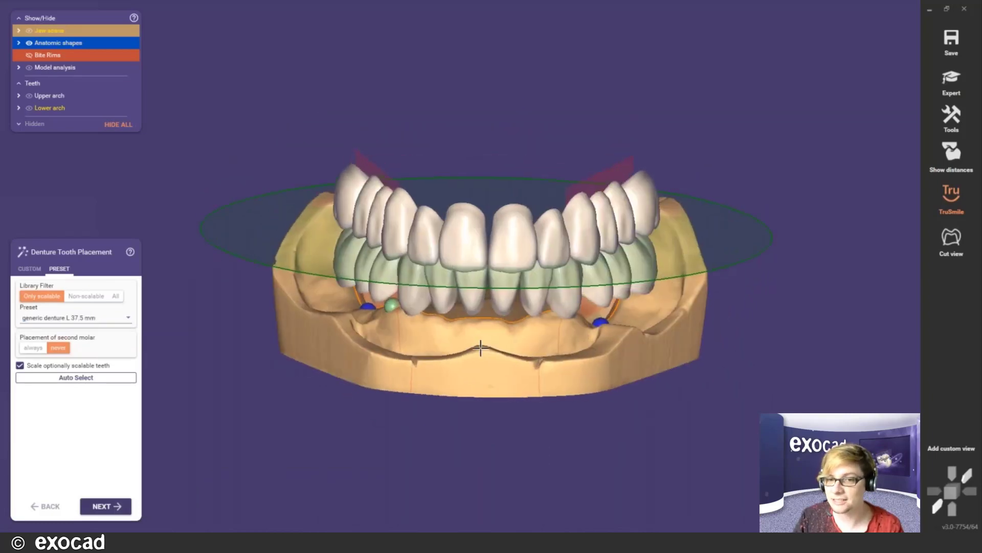
- Re-run Auto Select and switch to the generic denture L 39.0 mm preset
right_drag(476, 344, 511, 276)
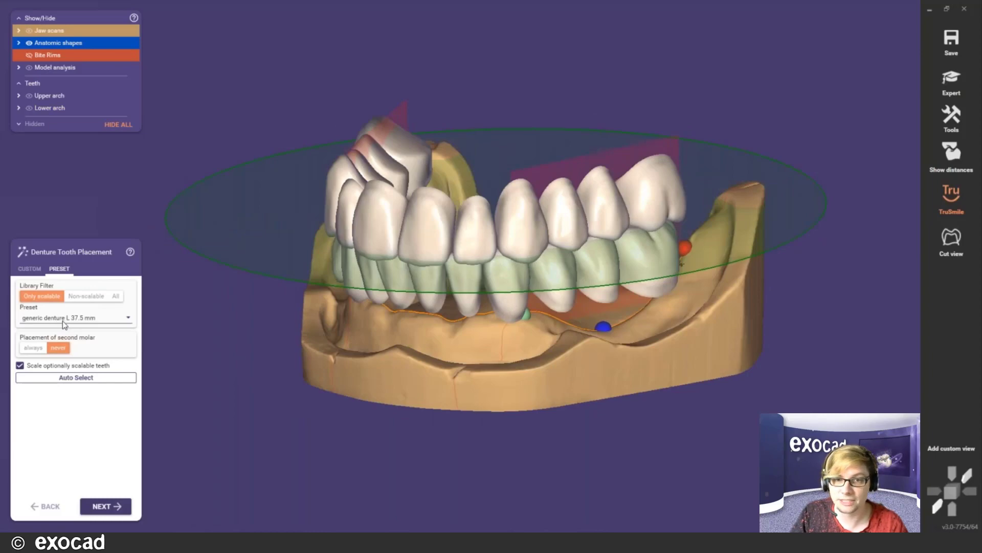
mouse_move(585, 227)
right_down()
mouse_move(587, 246)
mouse_move(574, 229)
mouse_move(592, 227)
right_up()
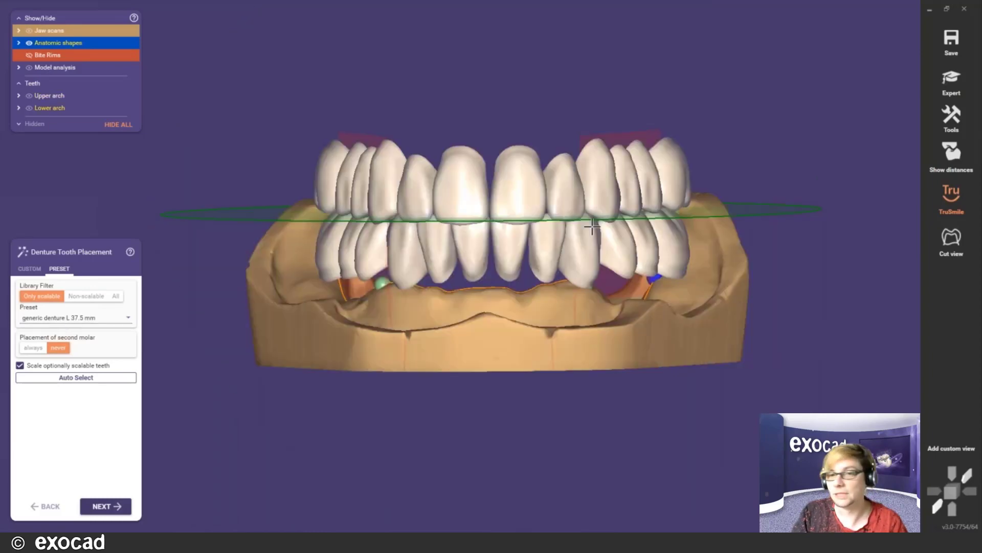
scroll(586, 226, up, 5)
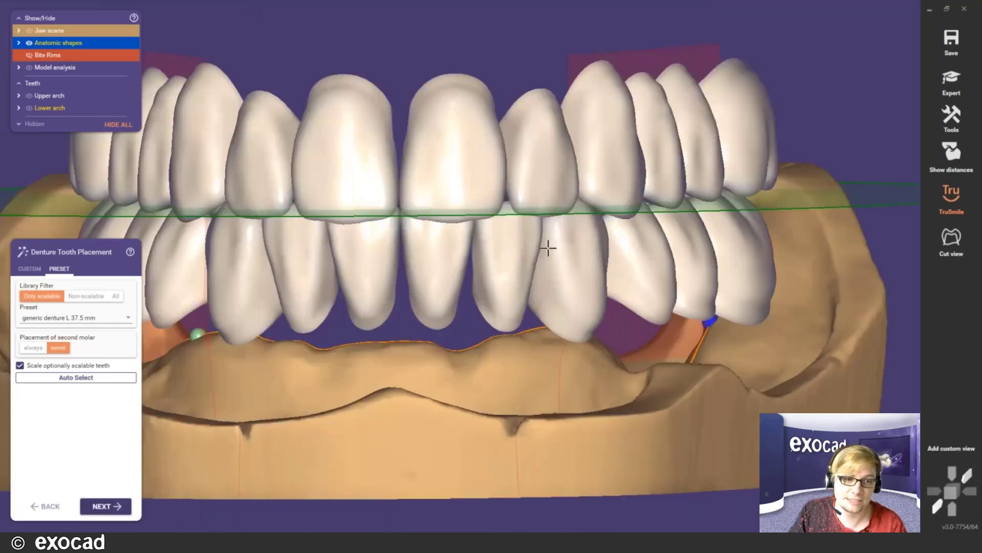
scroll(548, 247, down, 4)
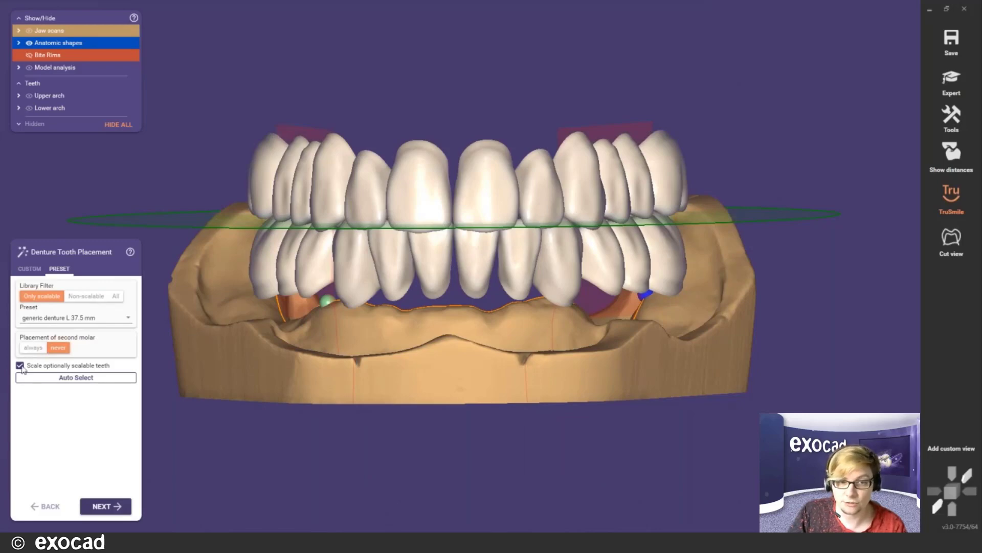
click(75, 380)
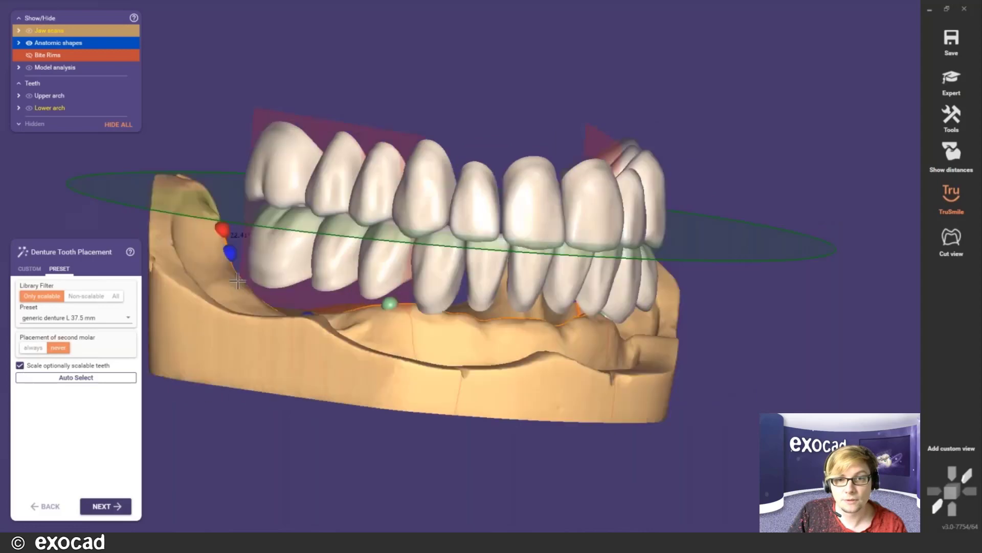
click(117, 317)
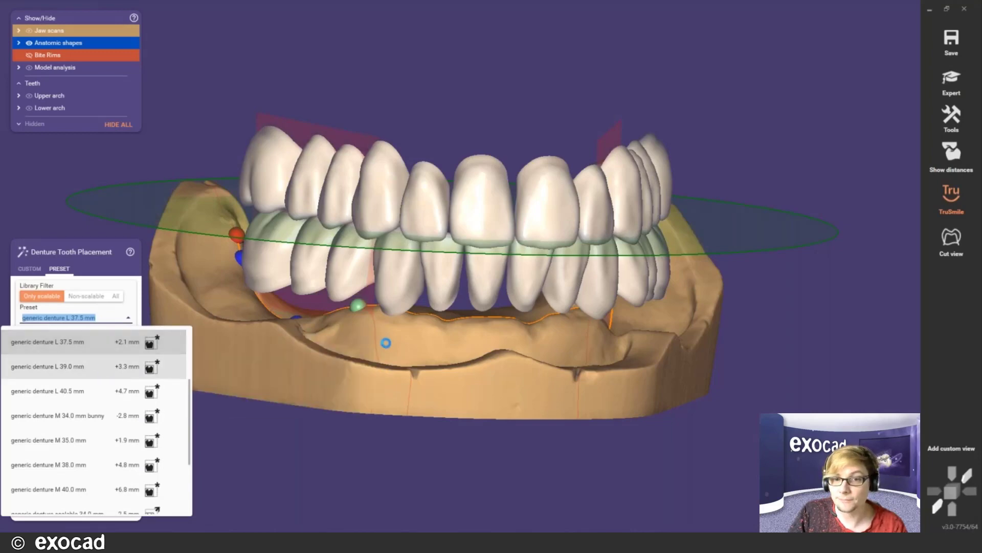
right_drag(381, 288, 413, 325)
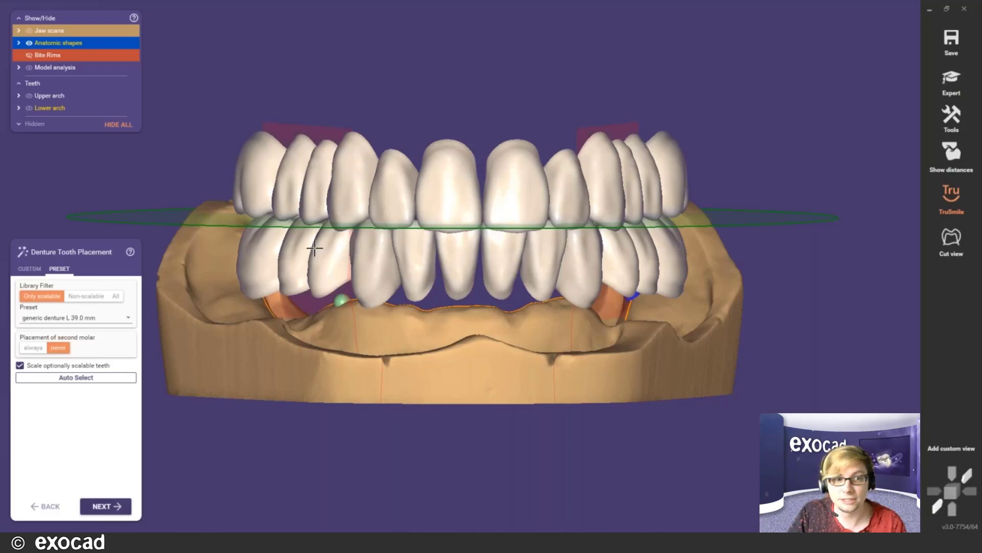
- On the Custom tab, choose Candulor Bonartic NFC+ 04 posteriors and PhysioStar NFC+ 550 upper anteriors
click(29, 270)
click(130, 320)
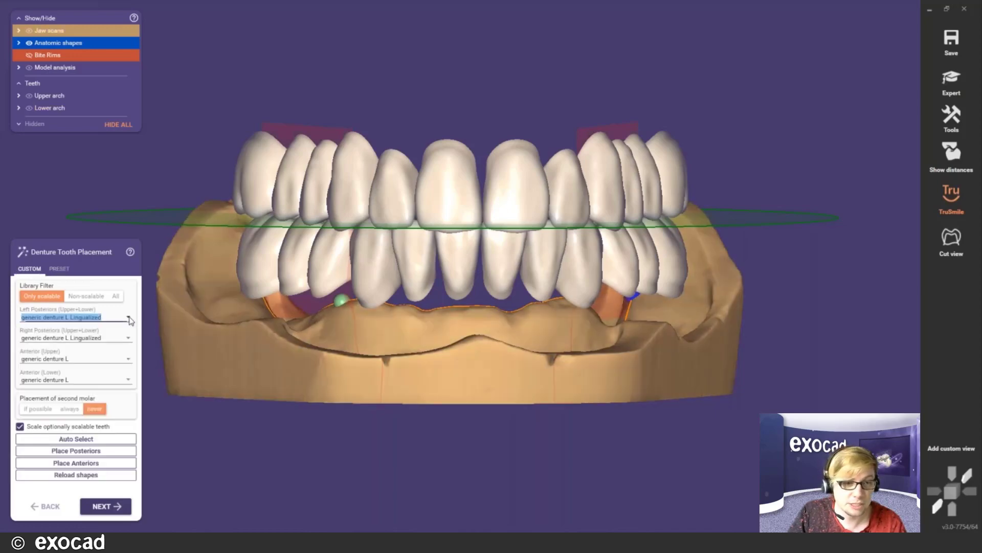
scroll(94, 377, up, 5)
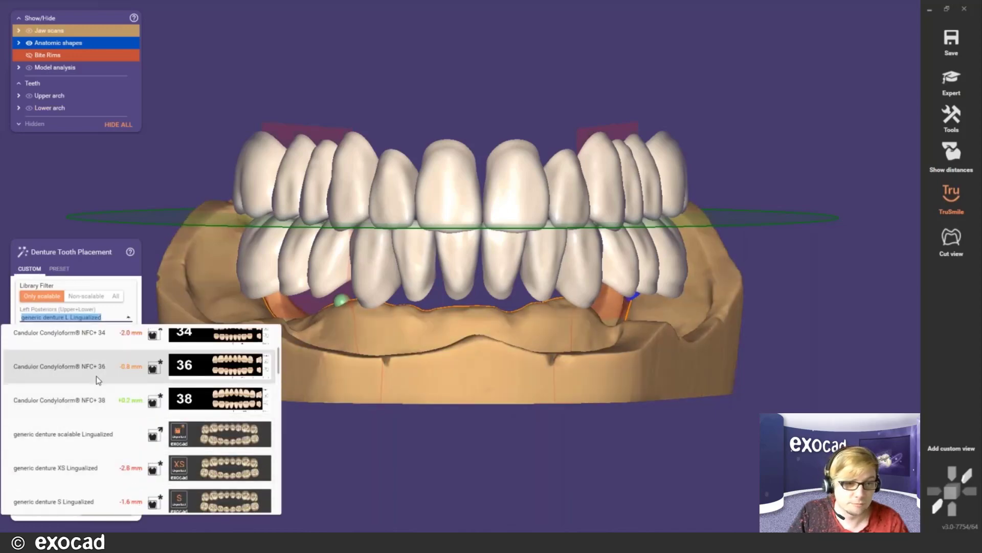
scroll(99, 379, up, 4)
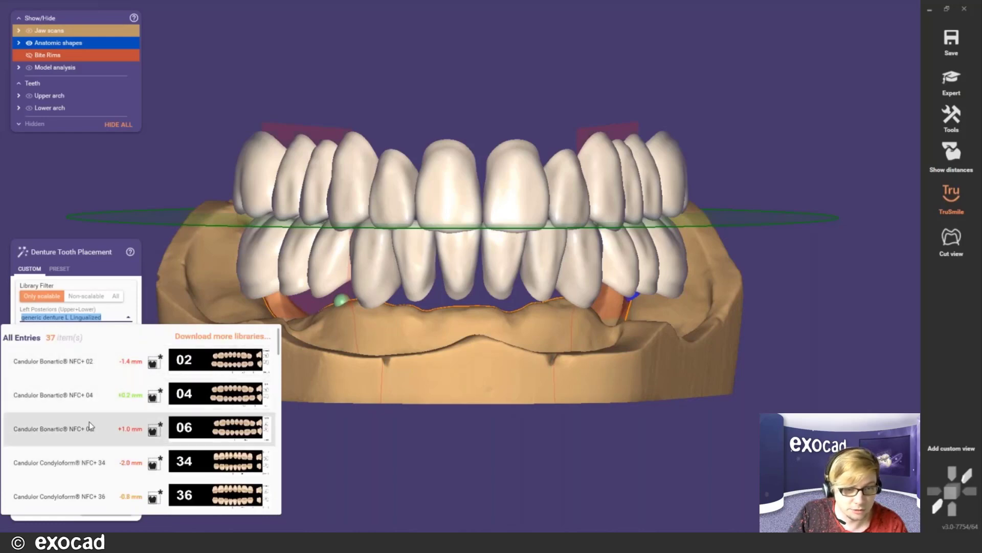
click(89, 391)
click(128, 360)
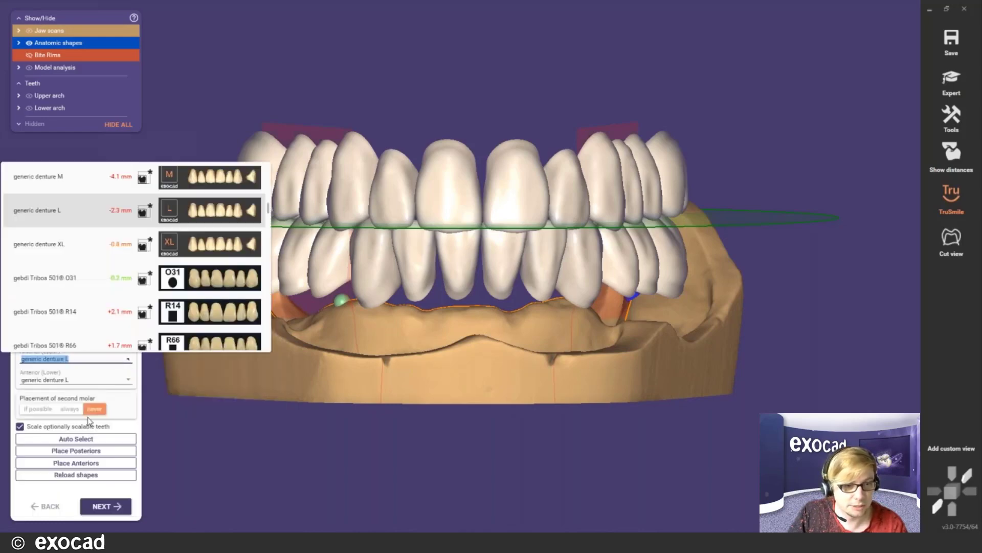
scroll(86, 298, up, 10)
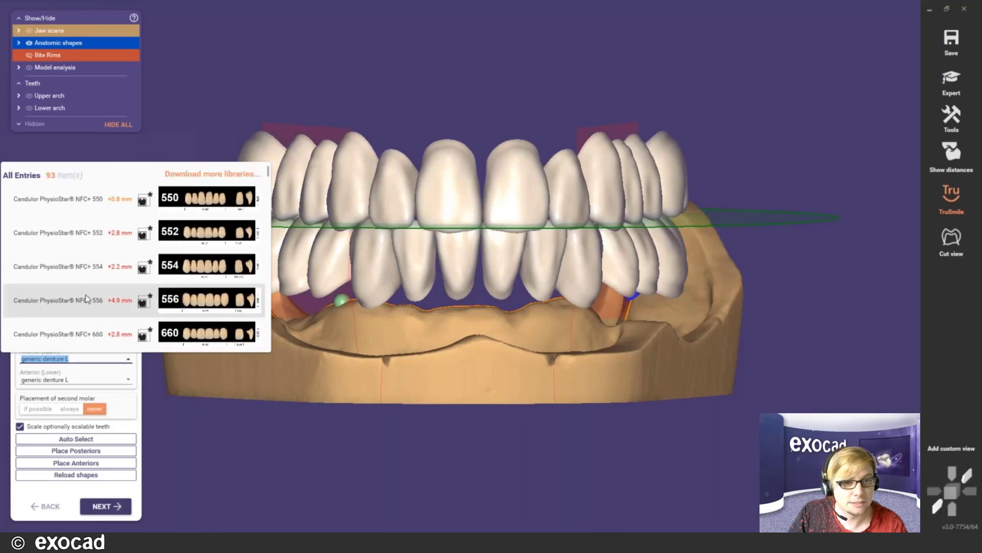
click(77, 199)
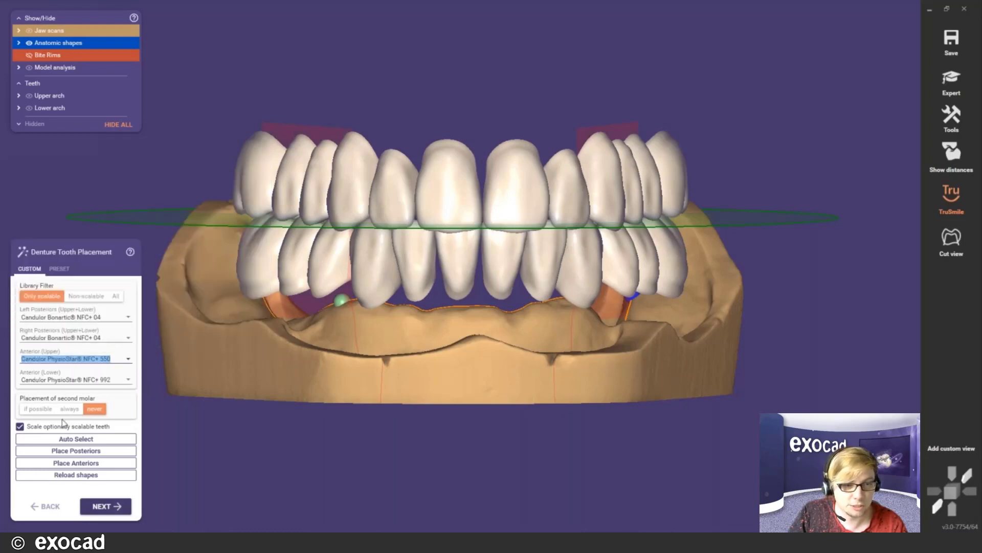
- Place the posterior and anterior teeth from the new Candulor libraries and check the arch
click(75, 452)
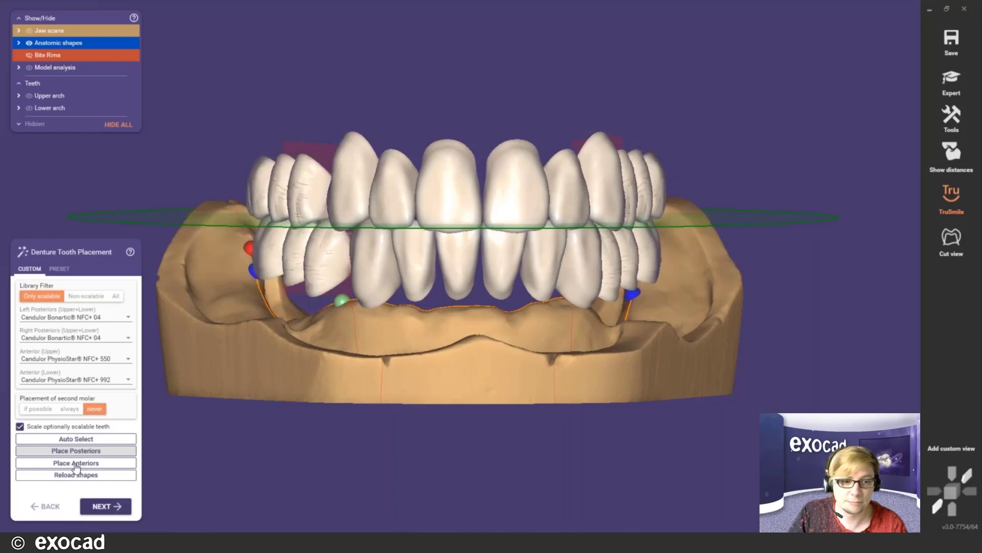
click(76, 463)
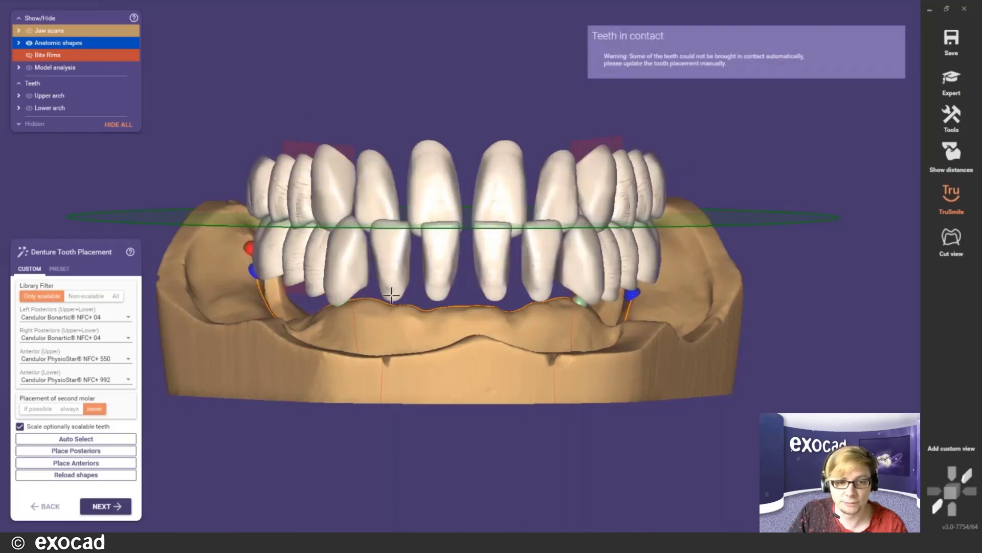
right_drag(366, 292, 402, 292)
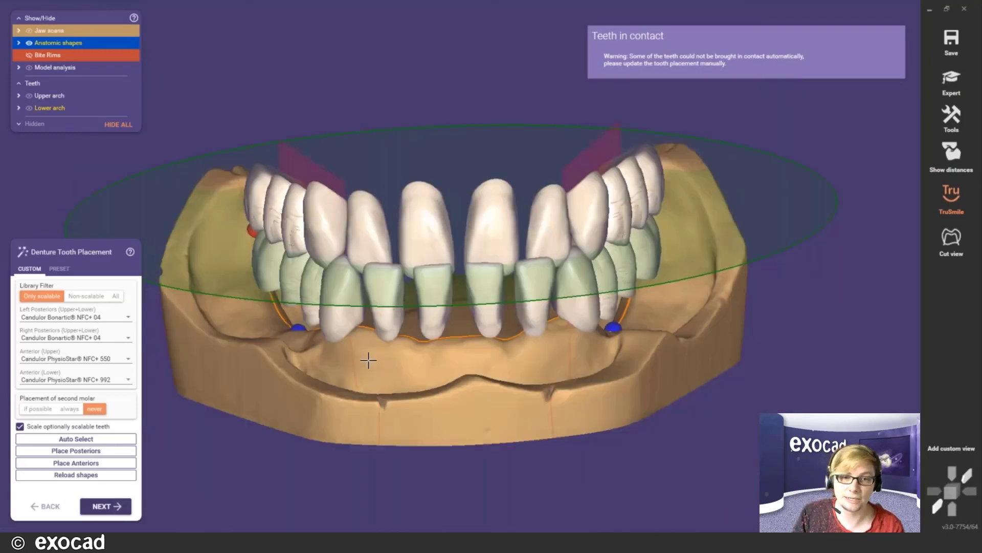
right_drag(368, 361, 392, 340)
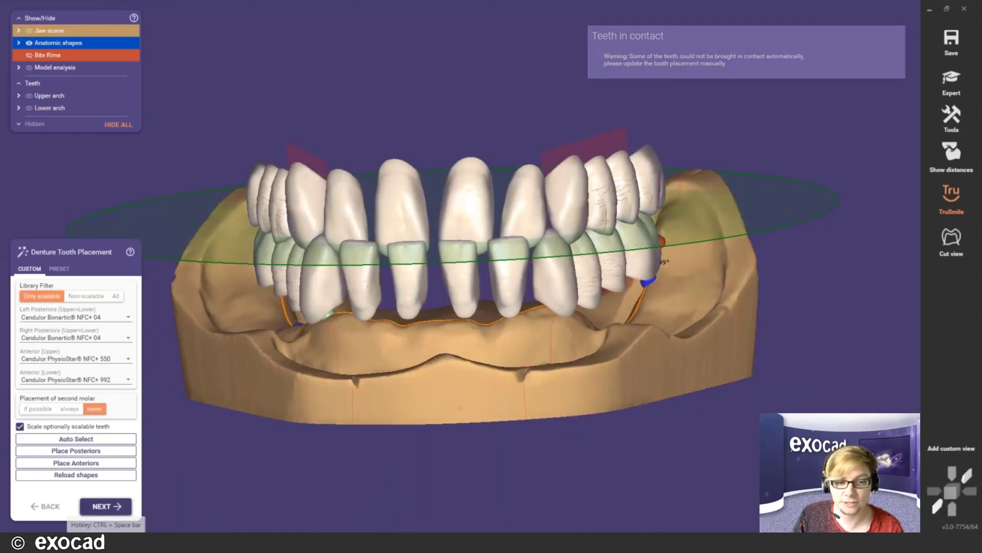
- Move on to the Correct Denture Tooth Placement step
click(106, 506)
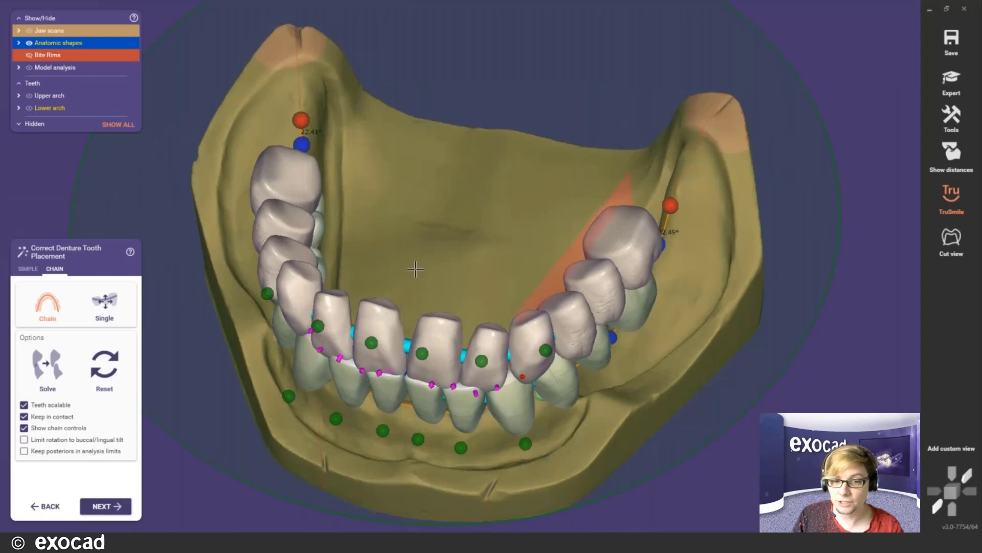
right_drag(415, 269, 421, 307)
scroll(421, 306, up, 2)
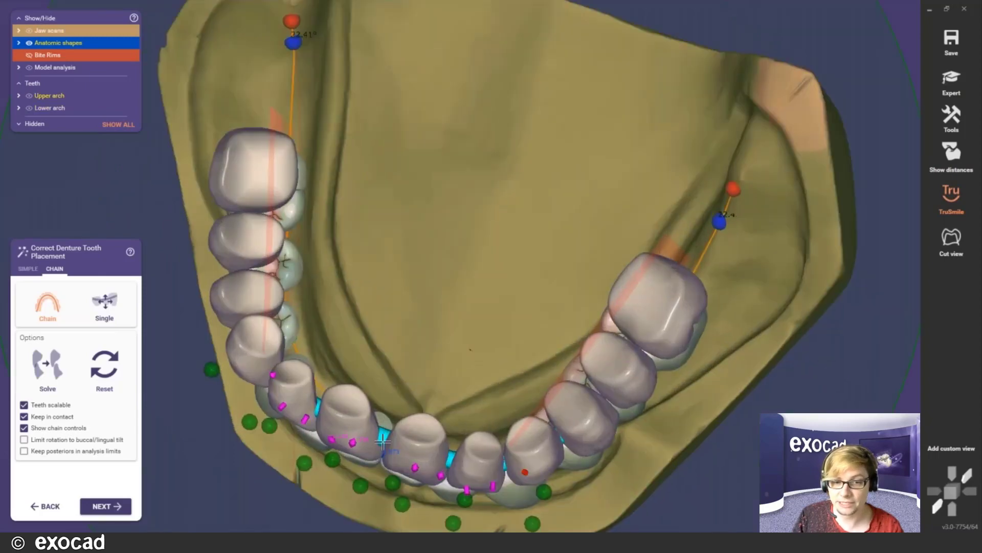
scroll(383, 441, up, 2)
- Drag the upper central incisor in Chain mode to close the gap between the centrals
right_drag(383, 441, 428, 182)
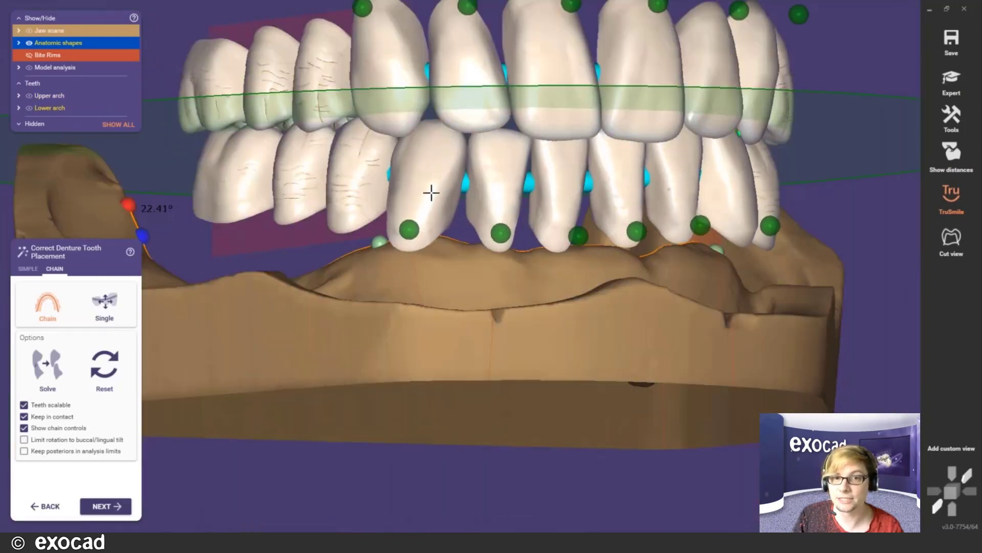
scroll(482, 206, down, 2)
middle_drag(576, 162, 458, 265)
right_drag(459, 265, 412, 254)
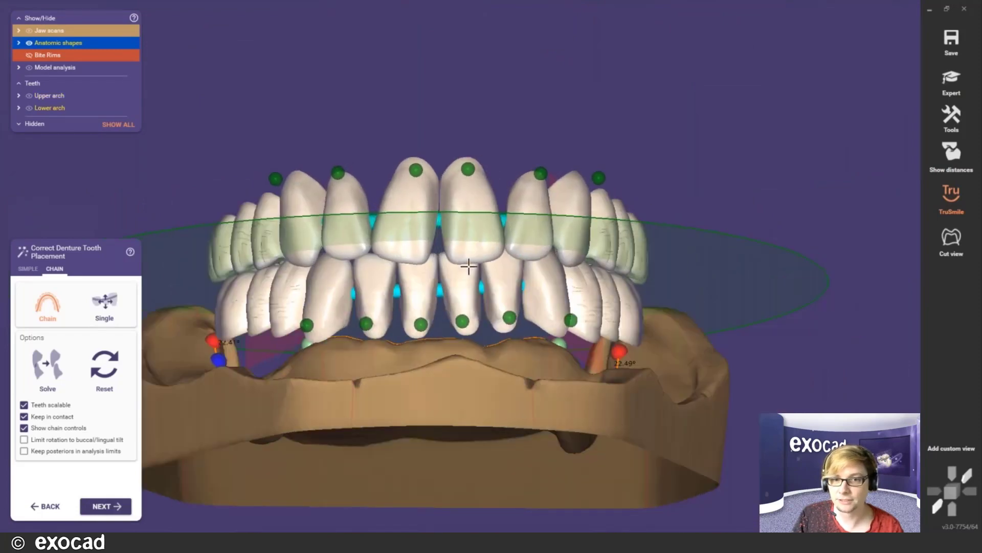
drag(408, 248, 468, 249)
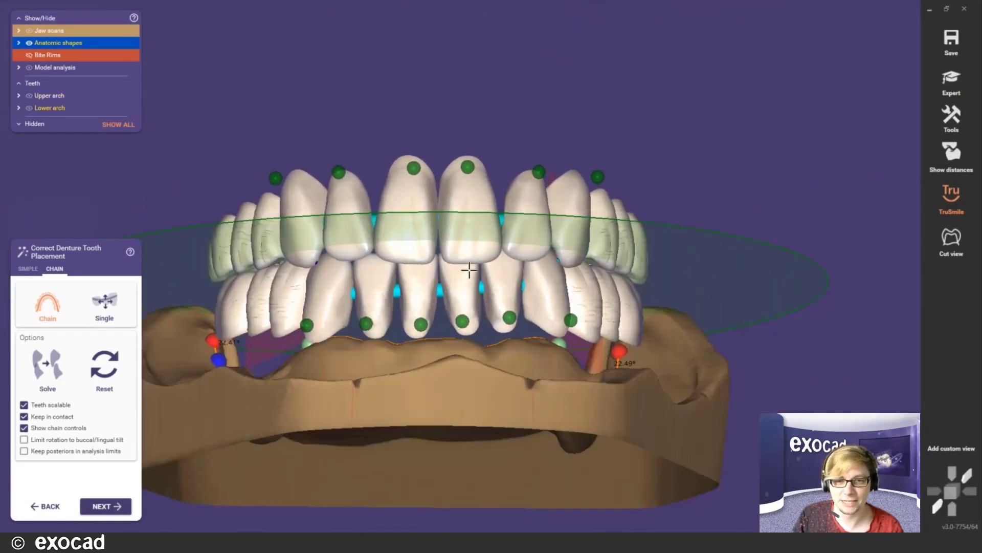
right_drag(471, 257, 665, 134)
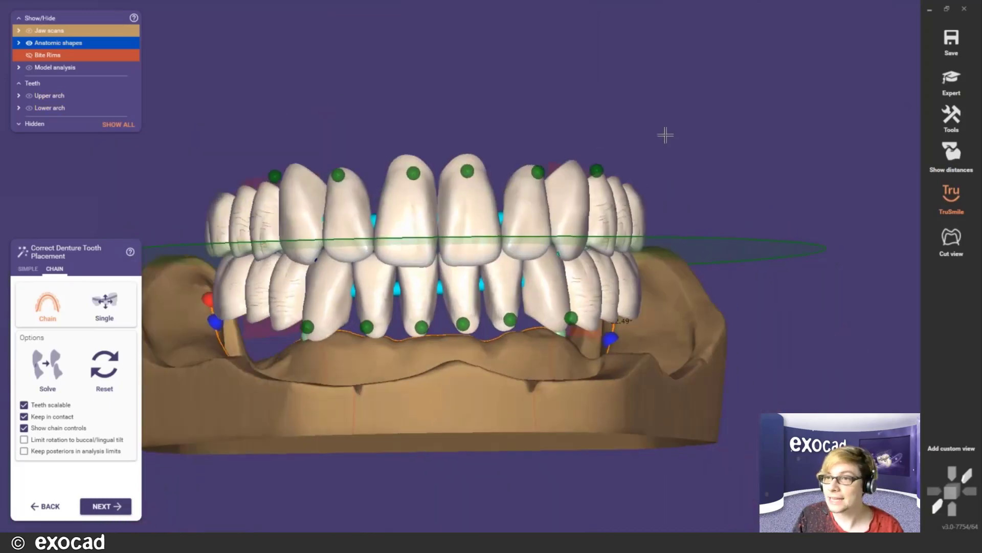
- Switch to Expert mode and accept the tooth placement warning
right_click(665, 134)
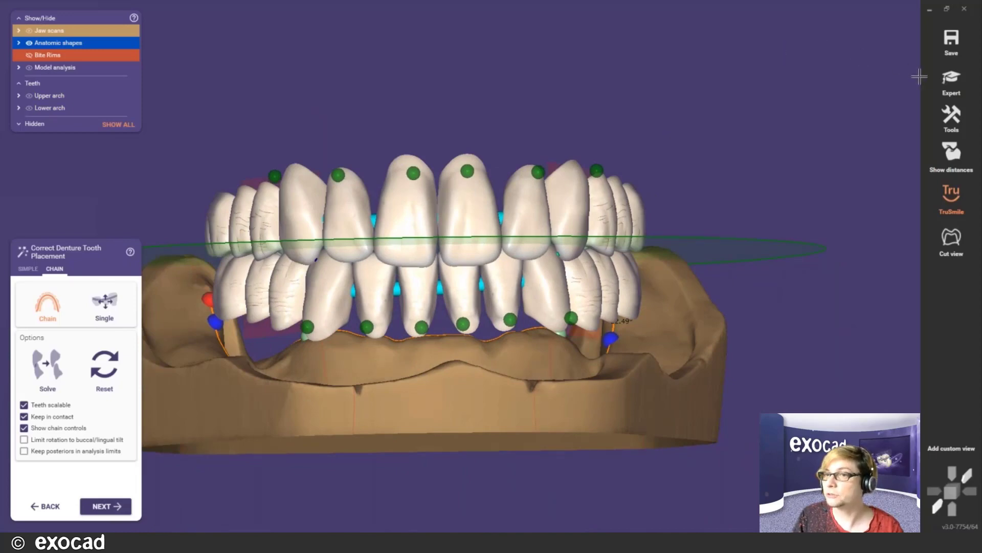
click(941, 86)
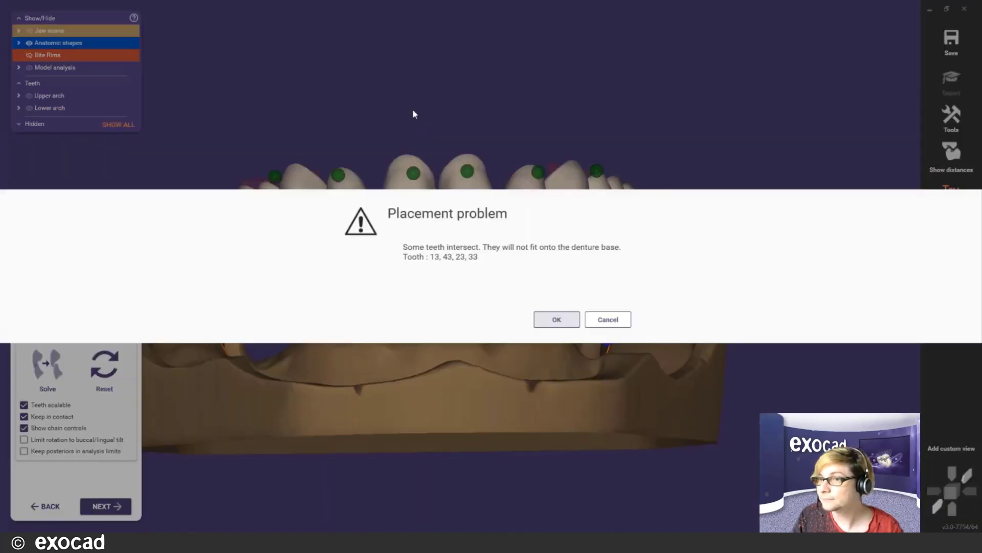
click(554, 323)
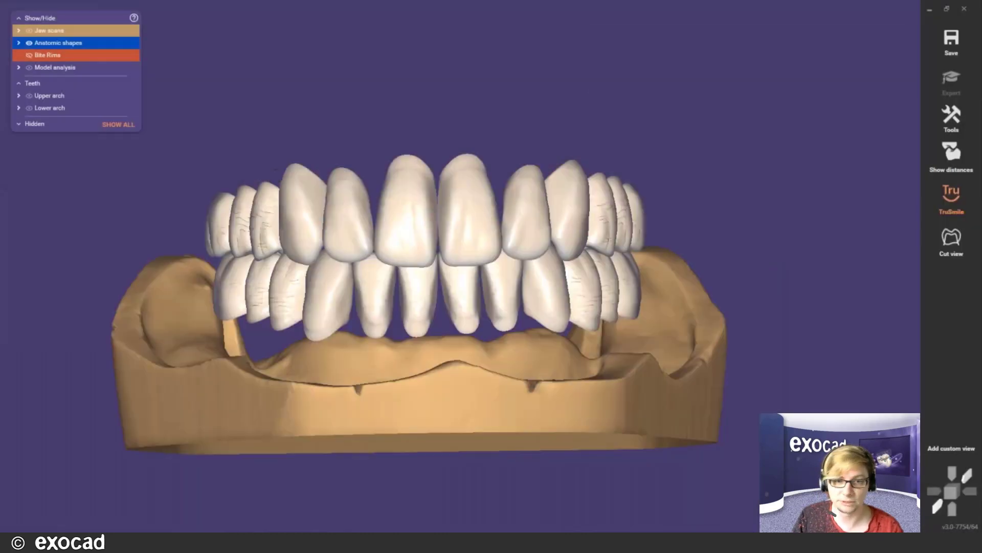
- Export the current tooth setup as preset 'Webinar', saved as Preset_Webinar.xml, and restart the wizard
right_click(457, 314)
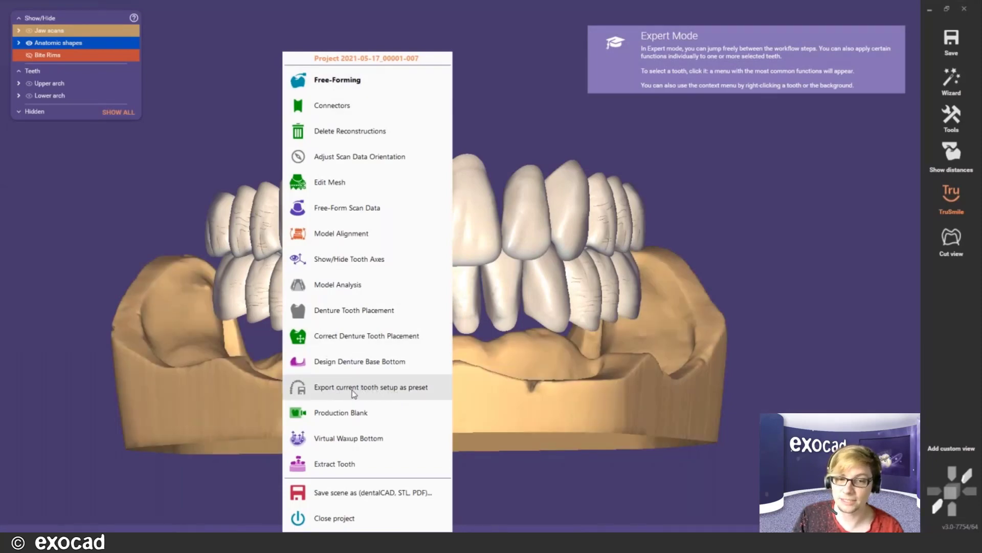
click(352, 388)
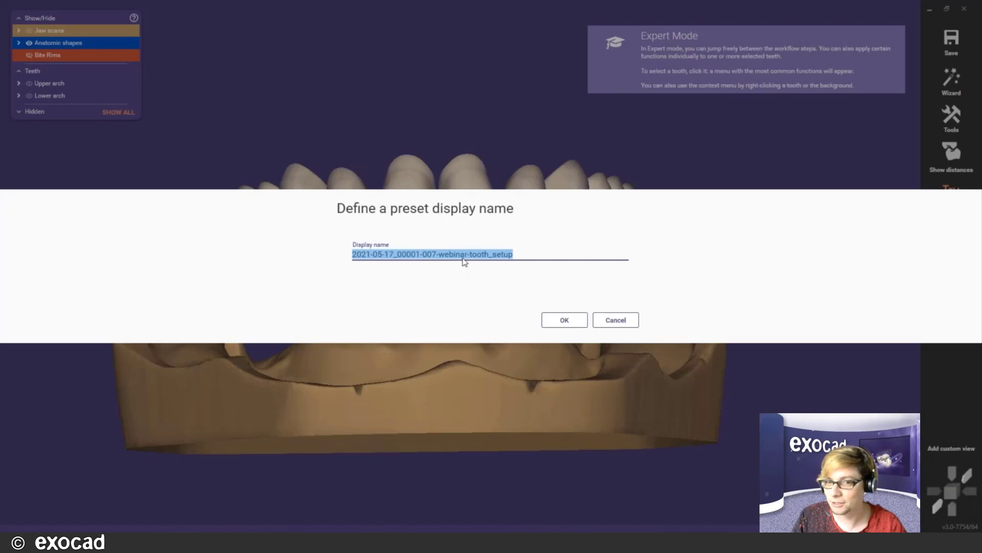
text(Webinar)
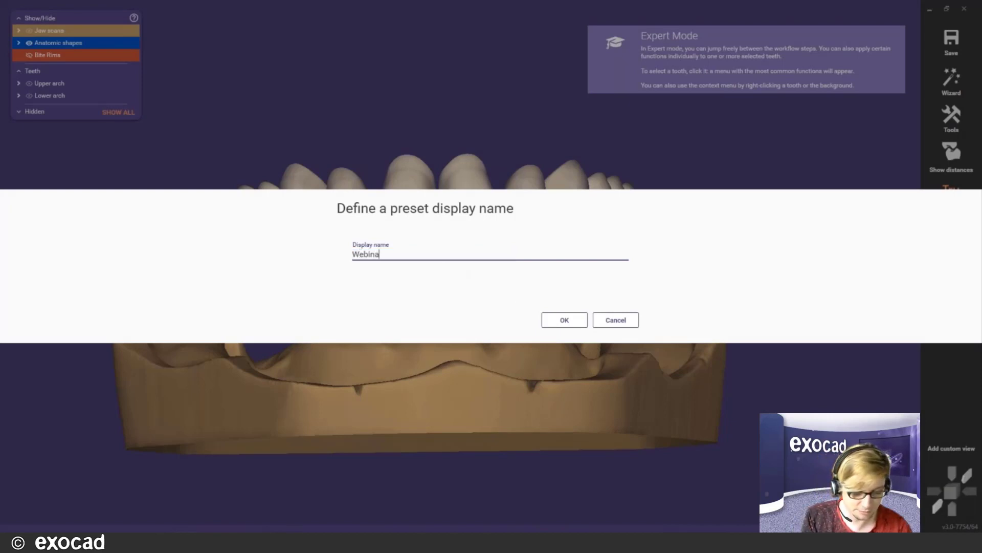
click(550, 317)
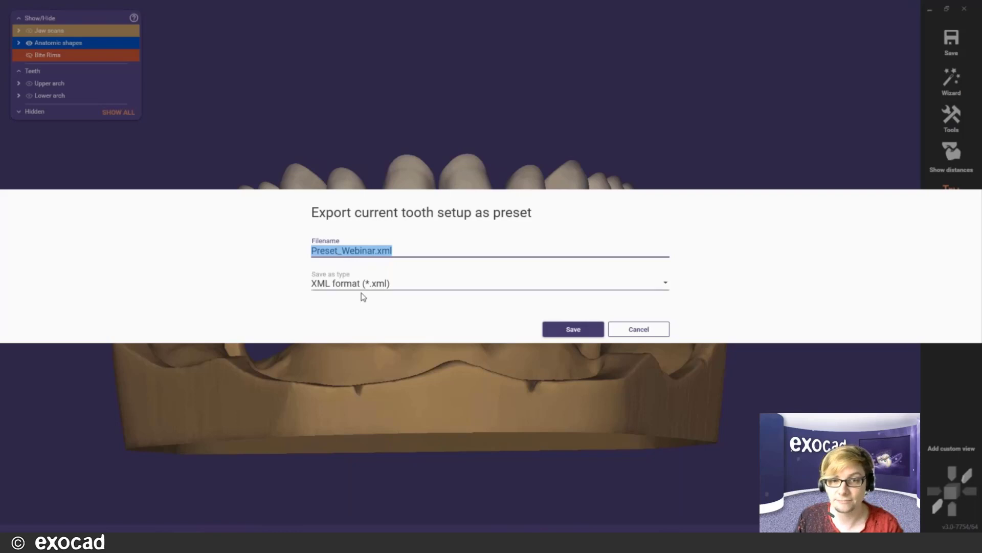
click(572, 330)
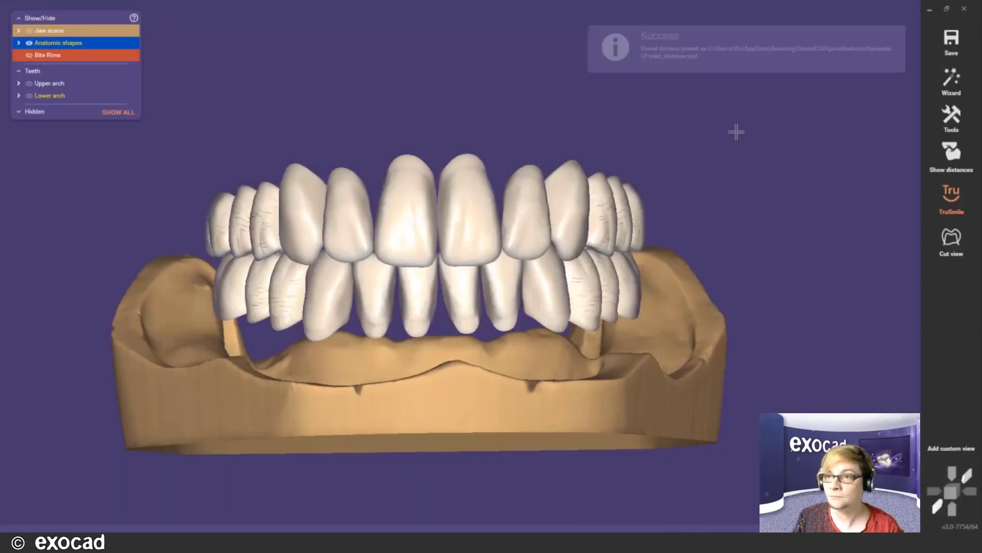
click(949, 77)
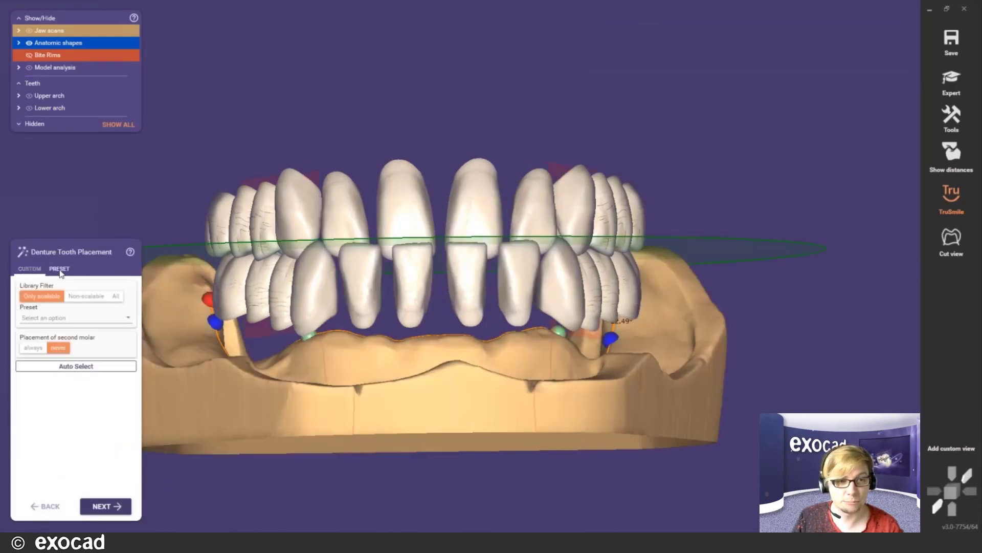
- Set the Library Filter to All and find the Webinar preset in the preset list
click(128, 321)
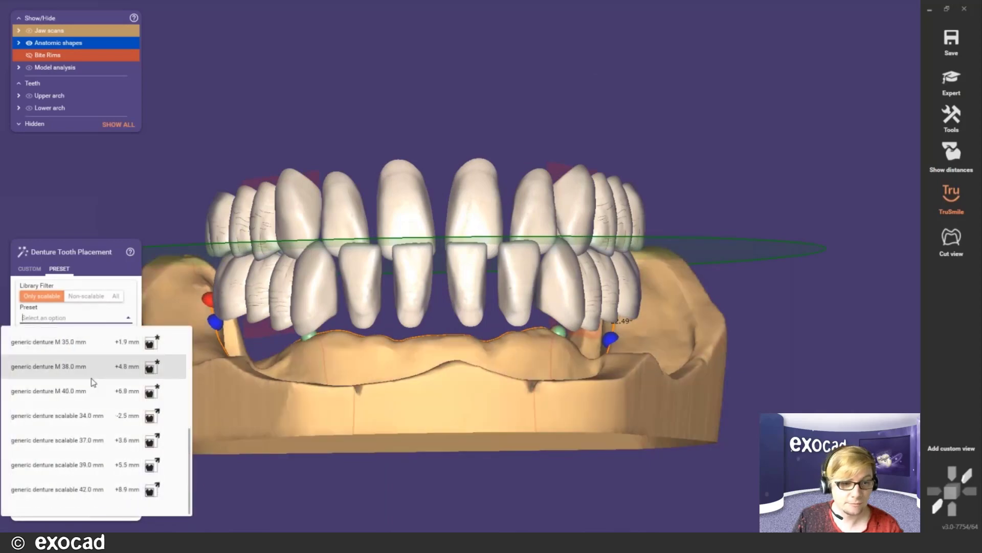
scroll(96, 417, down, 5)
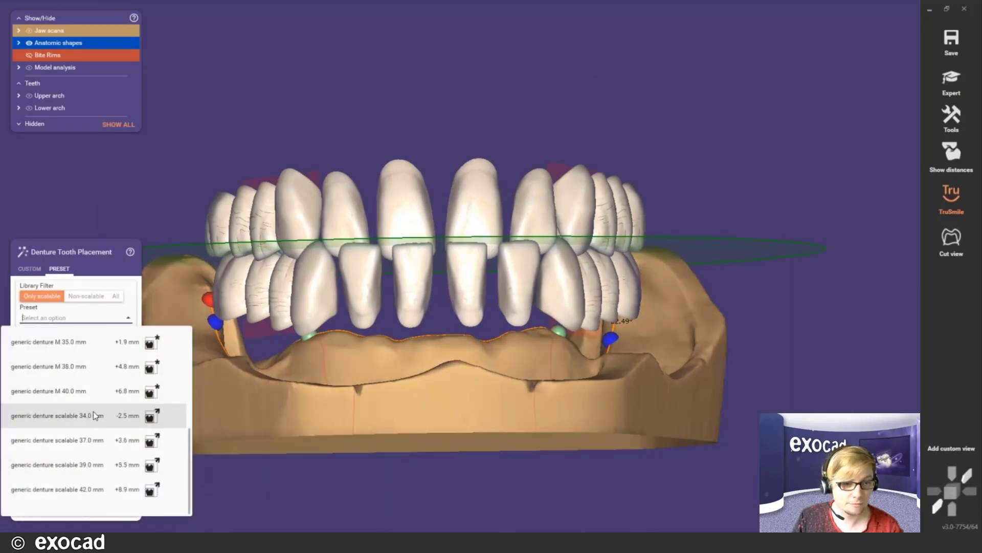
click(117, 321)
click(116, 321)
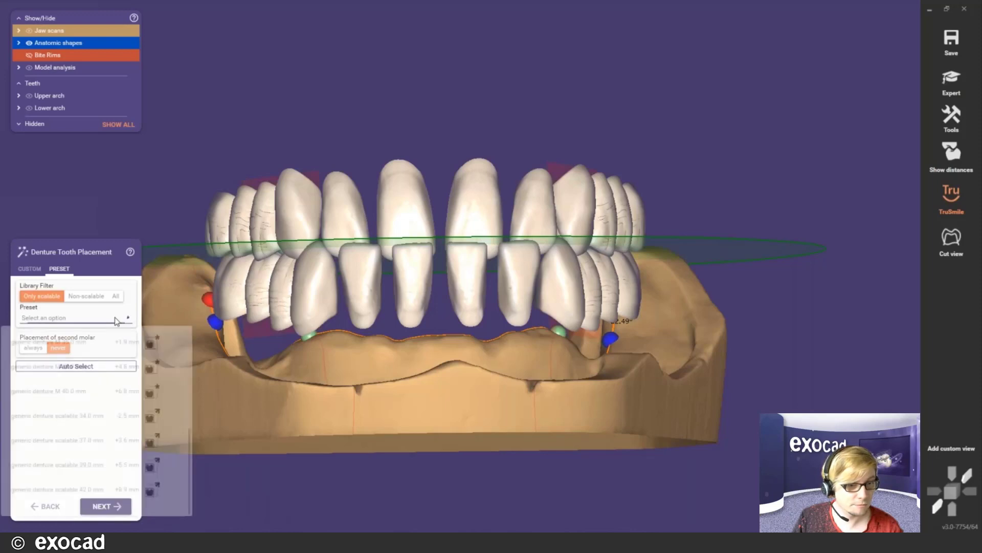
click(78, 319)
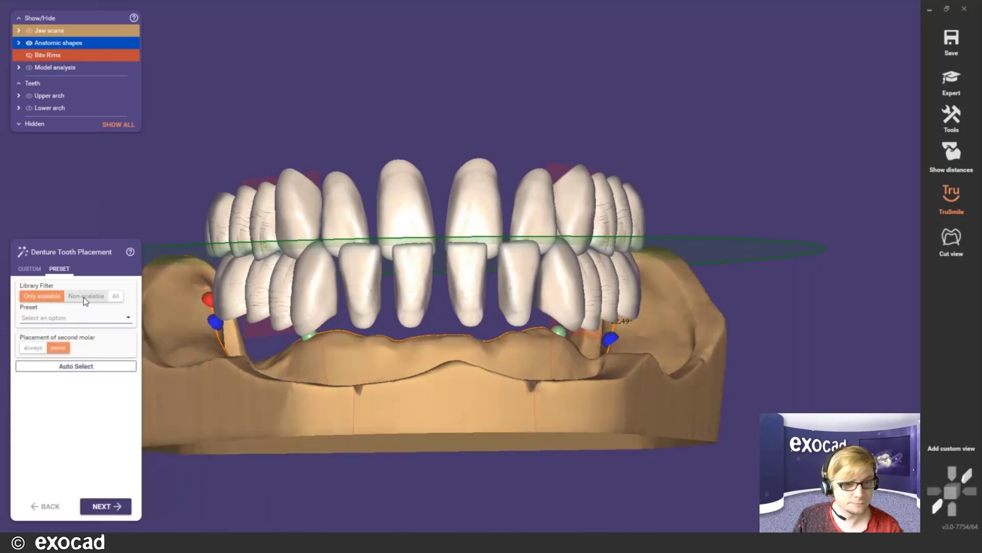
click(83, 297)
click(116, 296)
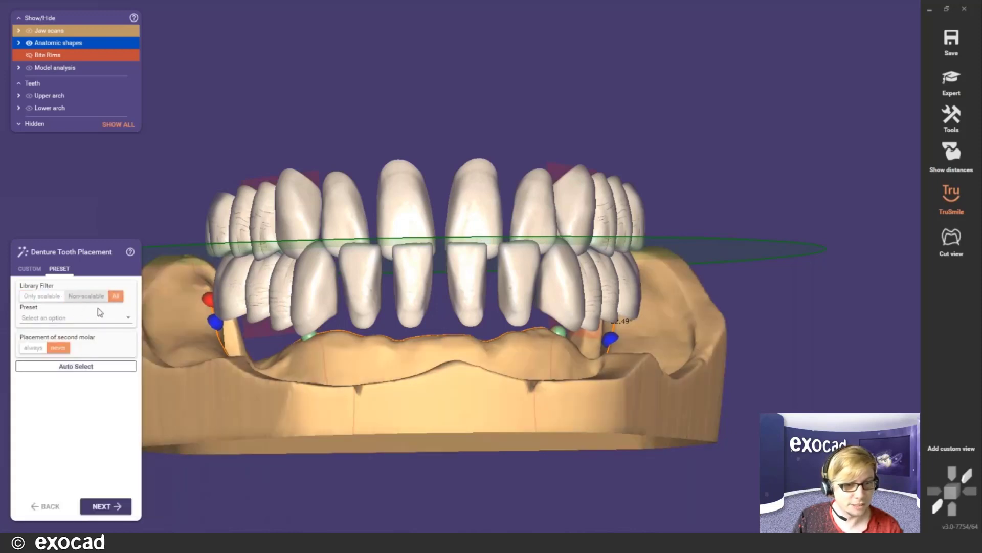
click(95, 317)
scroll(82, 379, down, 1)
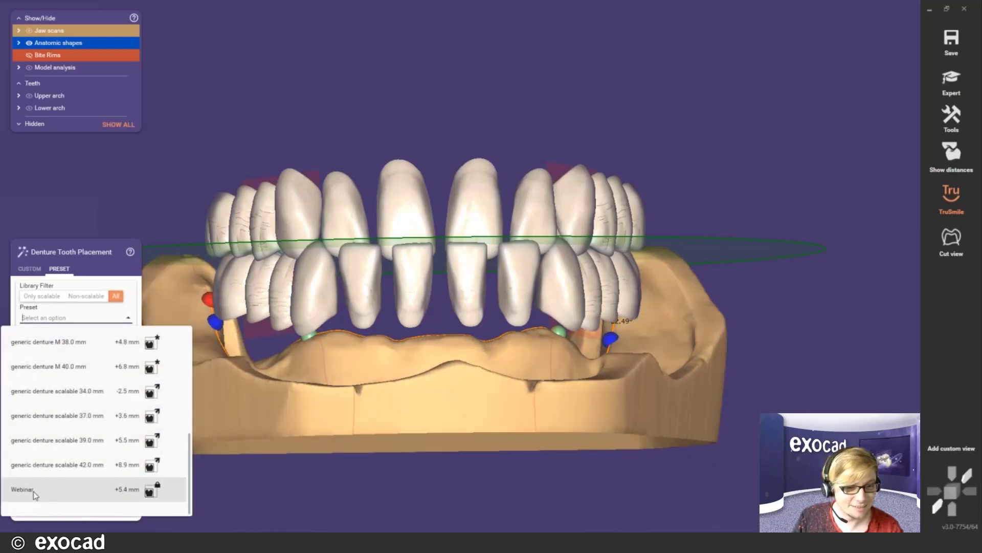
mouse_move(33, 490)
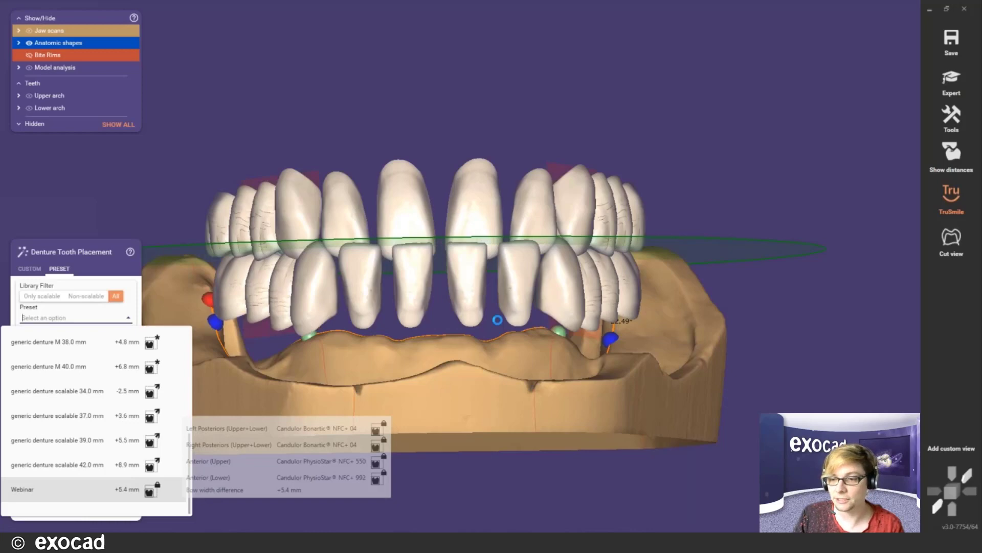
- Apply the Webinar preset and orbit the denture to inspect the Candulor tooth setup
right_drag(480, 295, 480, 289)
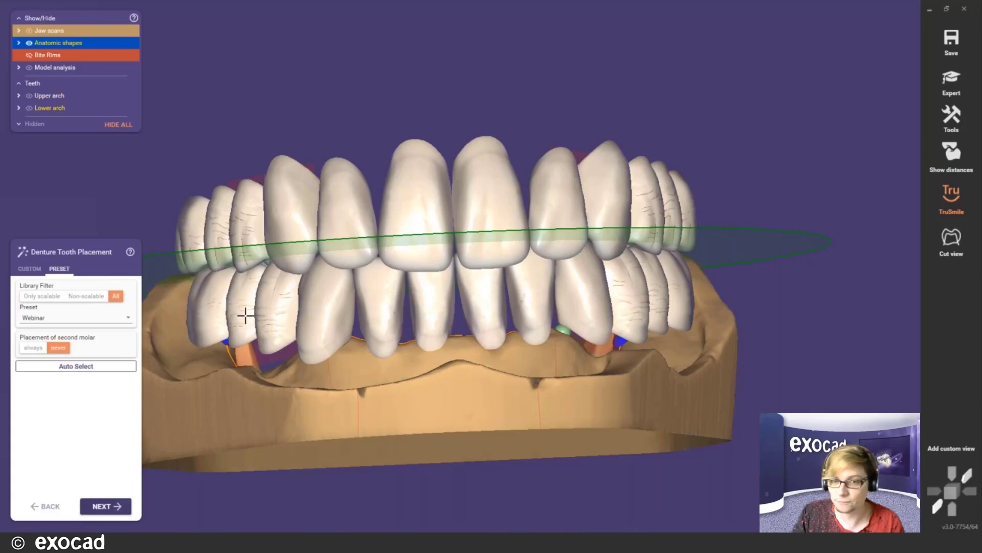
right_drag(392, 355, 450, 342)
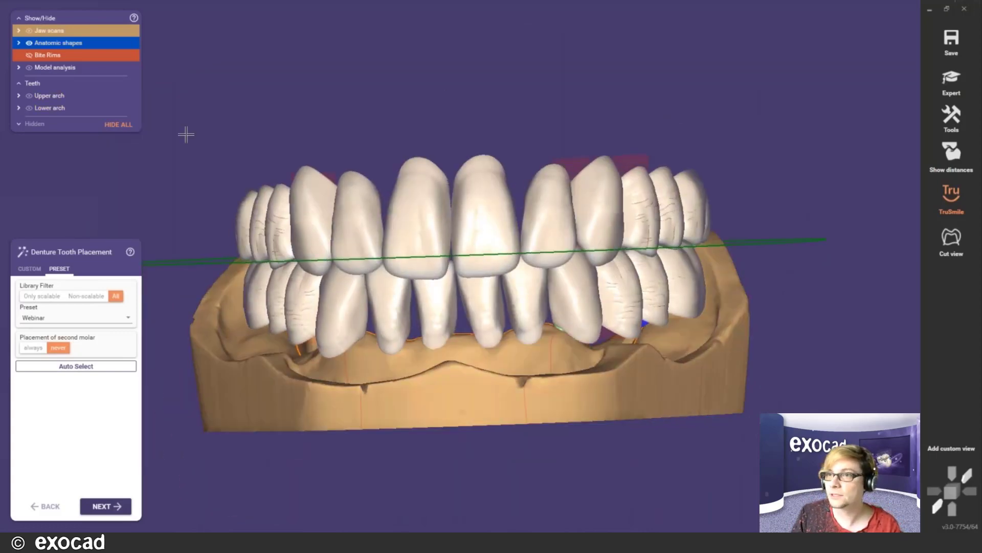
right_drag(546, 291, 541, 295)
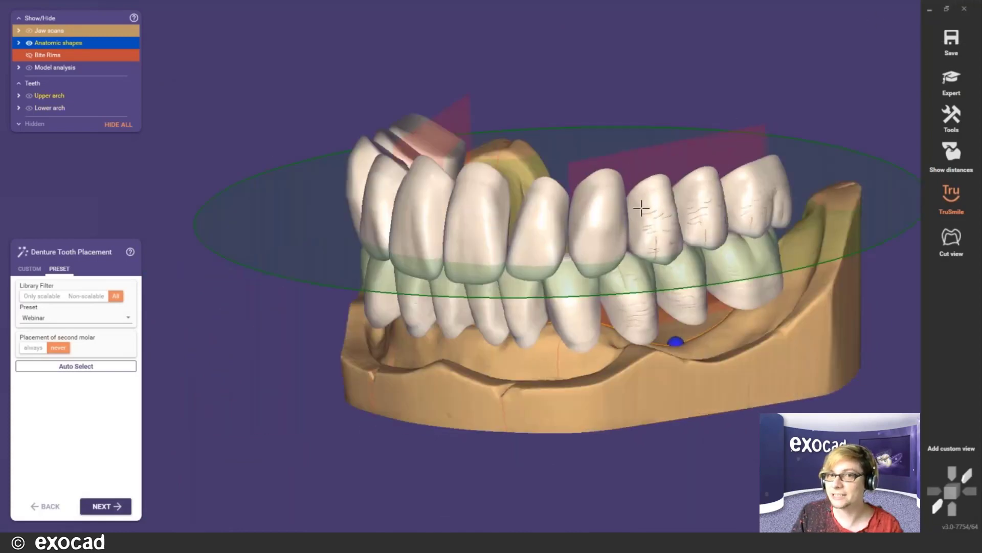
right_drag(646, 204, 647, 207)
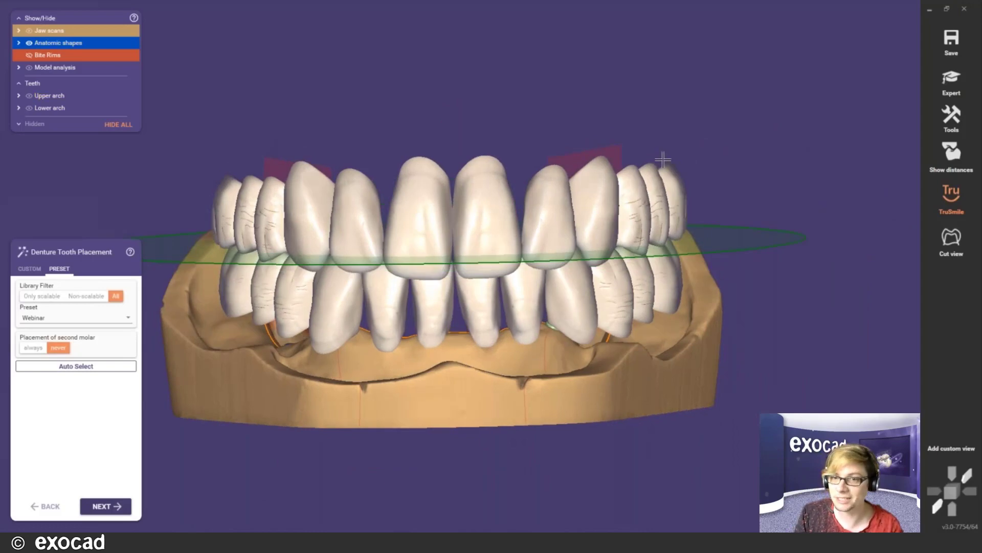
- Close the CAD window without saving, open Webinar_Single Arch Denture and check tooth 17's material
click(965, 9)
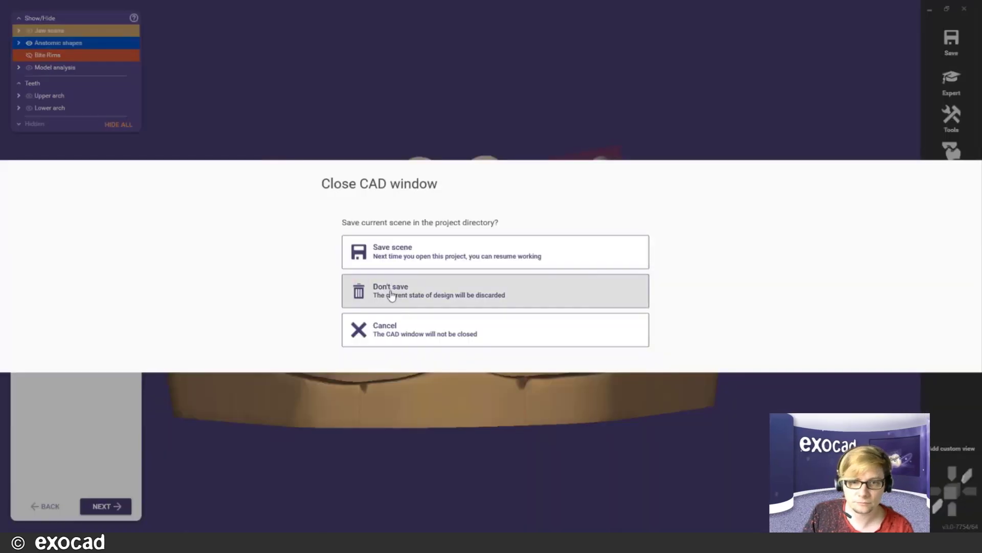
click(461, 289)
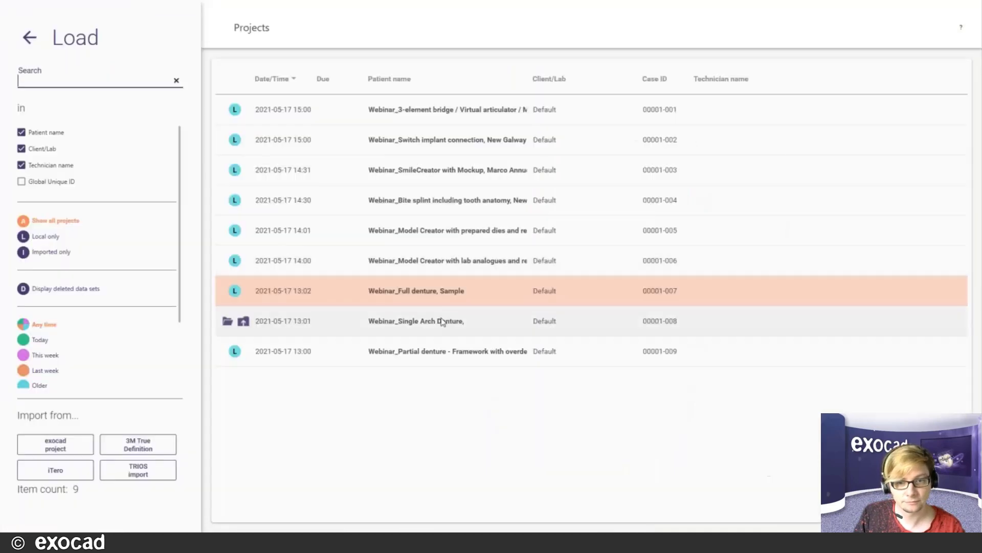
click(447, 323)
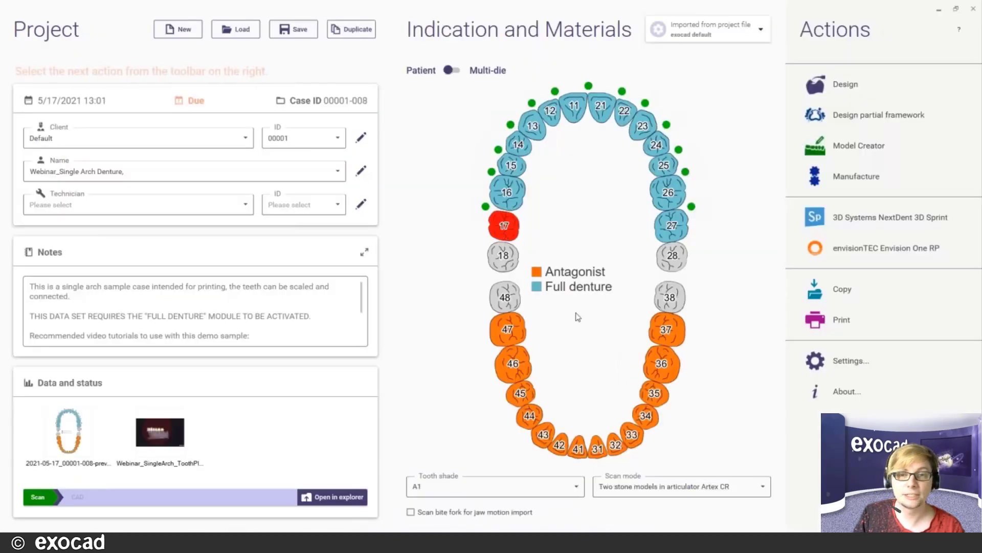
click(504, 225)
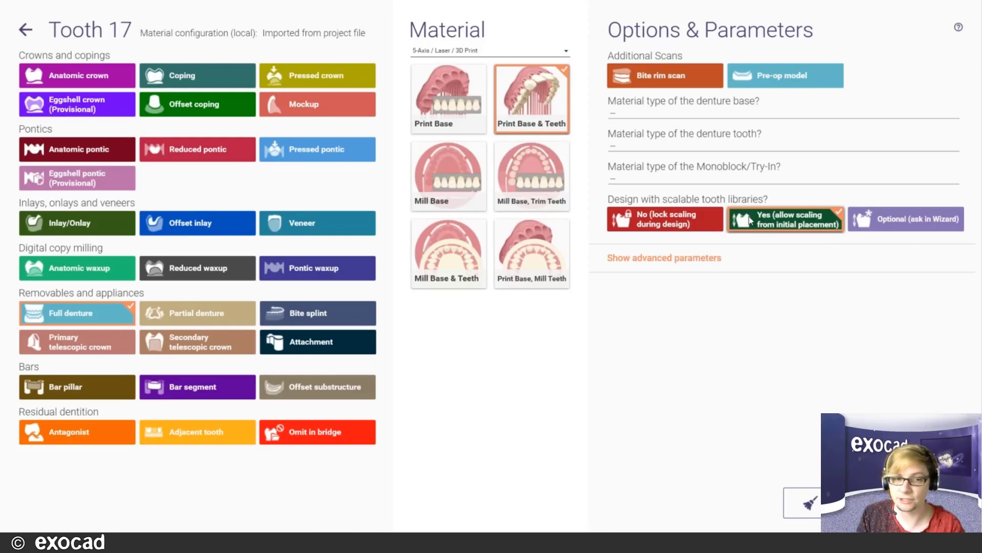
click(26, 30)
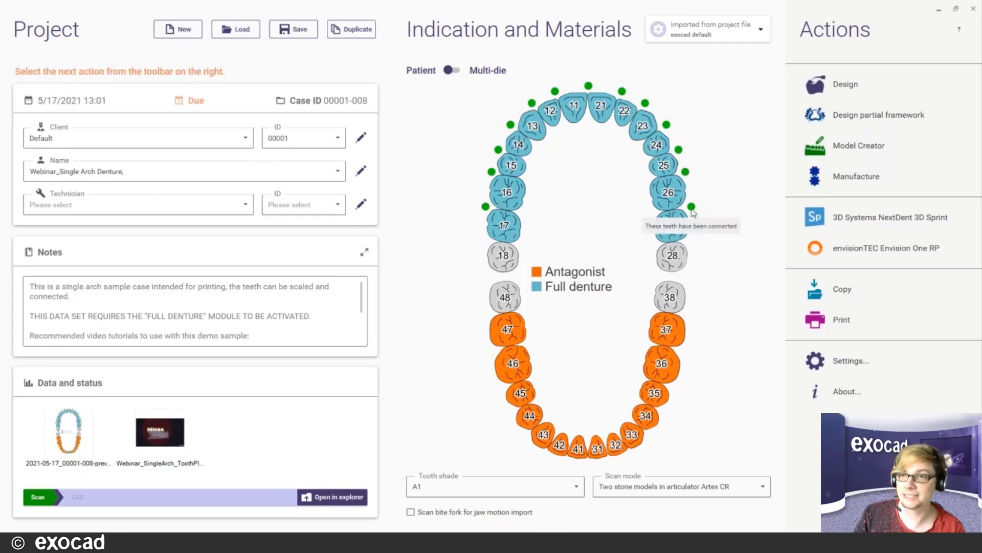
- Start designing the single-arch denture and load the saved scene Webinar_SingleArch_ToothPlaced
click(831, 87)
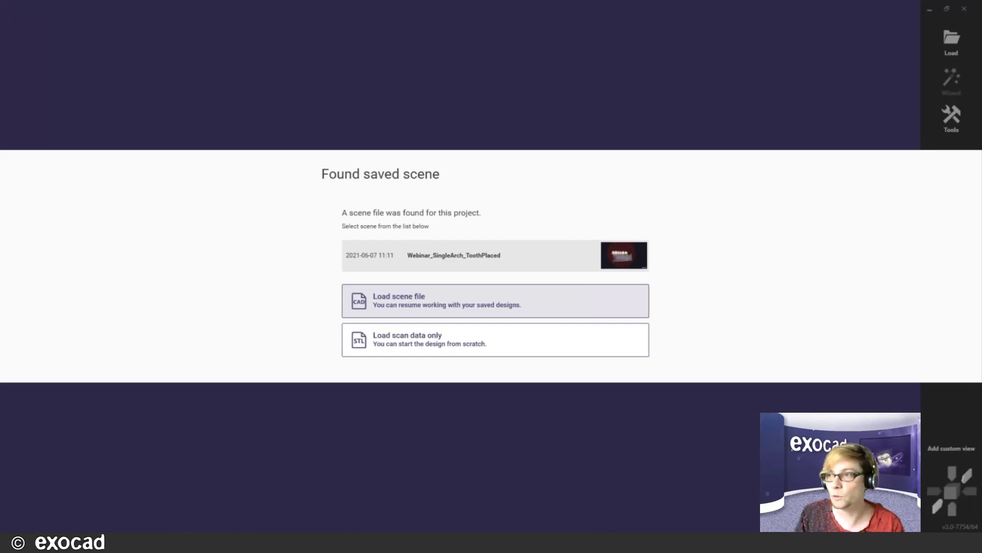
click(411, 303)
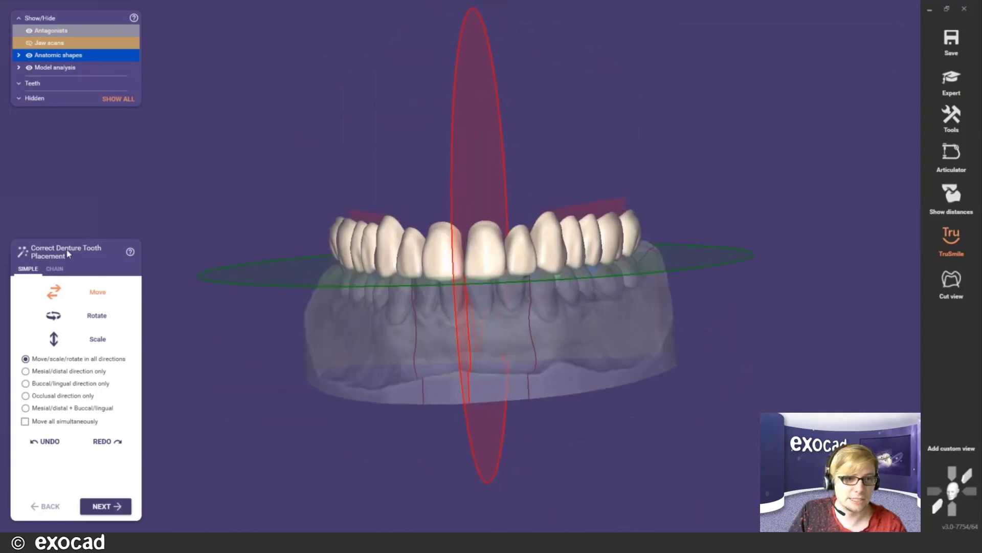
- Shift the upper tooth arch slightly by dragging the chain-end disc in Chain mode
right_drag(364, 290, 409, 340)
scroll(392, 288, up, 2)
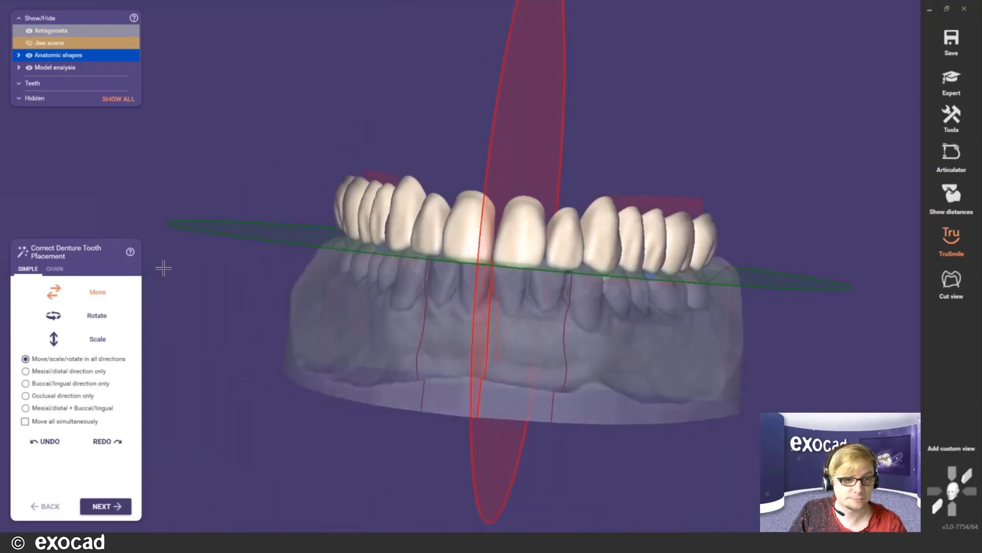
click(54, 269)
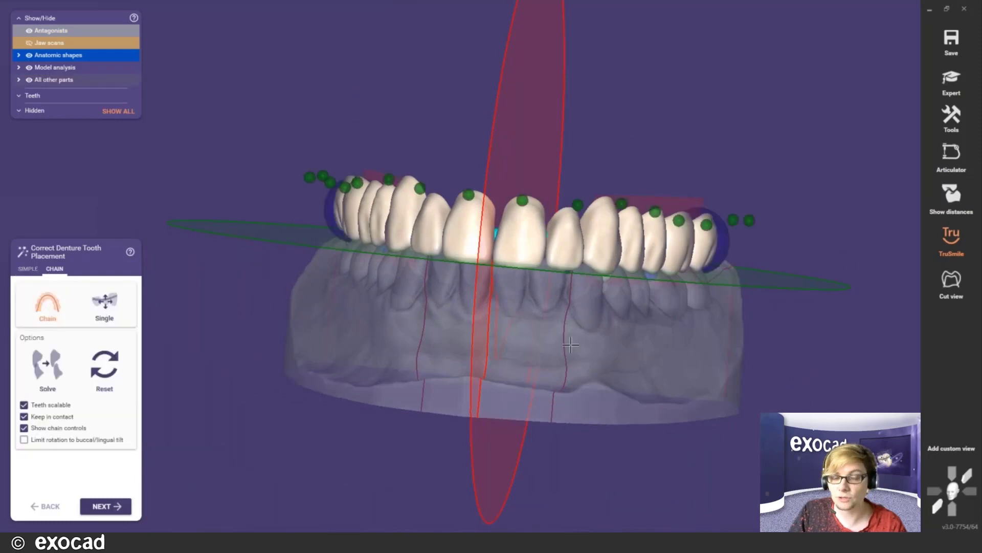
mouse_move(570, 345)
right_down()
mouse_move(527, 342)
mouse_move(521, 391)
mouse_move(555, 353)
mouse_move(584, 351)
right_up()
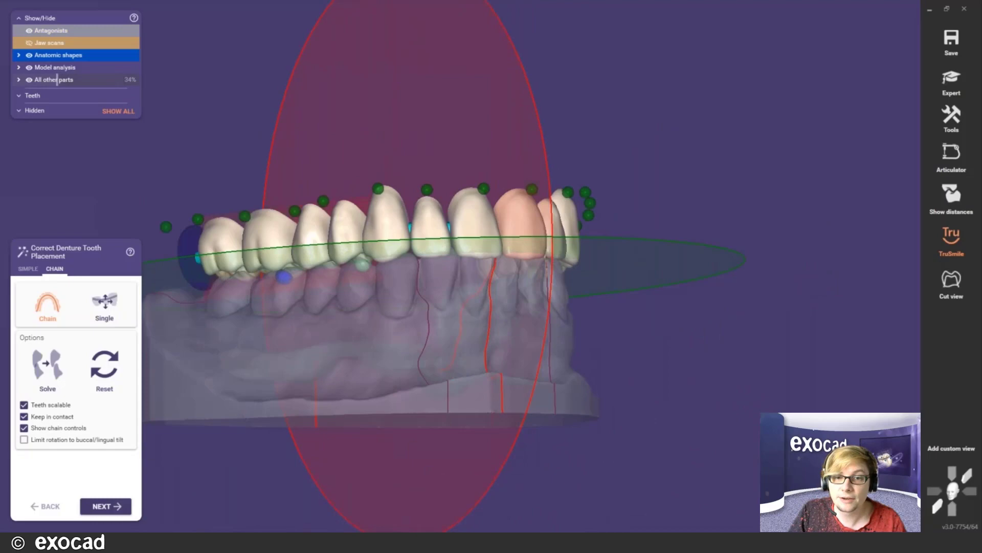
click(29, 67)
right_drag(518, 252, 504, 202)
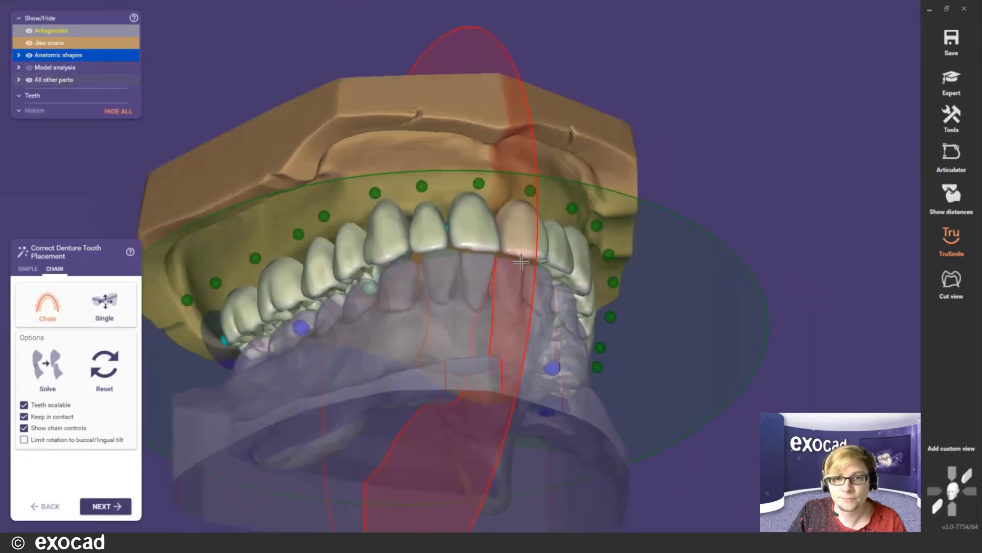
right_drag(532, 230, 514, 243)
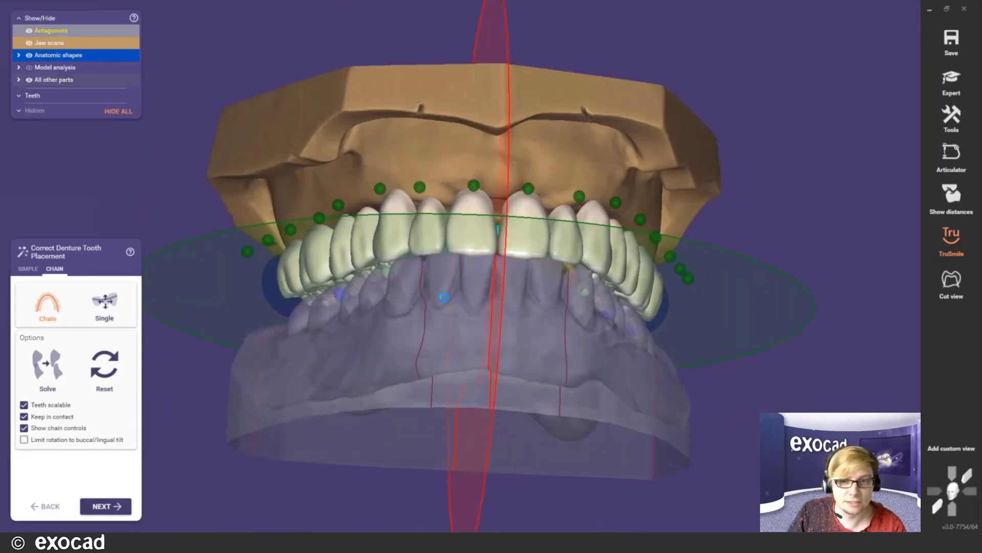
right_drag(568, 328, 568, 240)
scroll(629, 430, down, 3)
middle_click(629, 430)
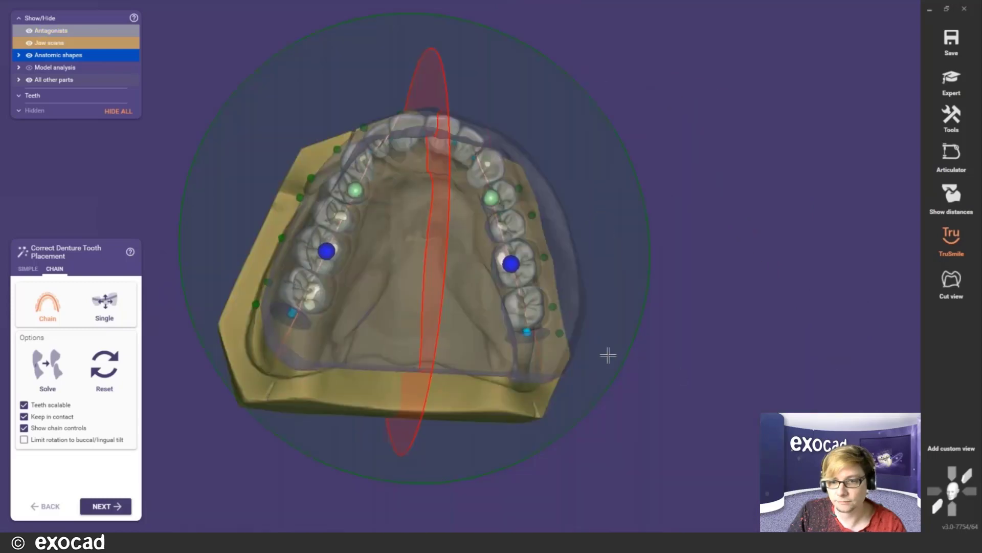
right_drag(625, 339, 606, 357)
drag(523, 352, 521, 351)
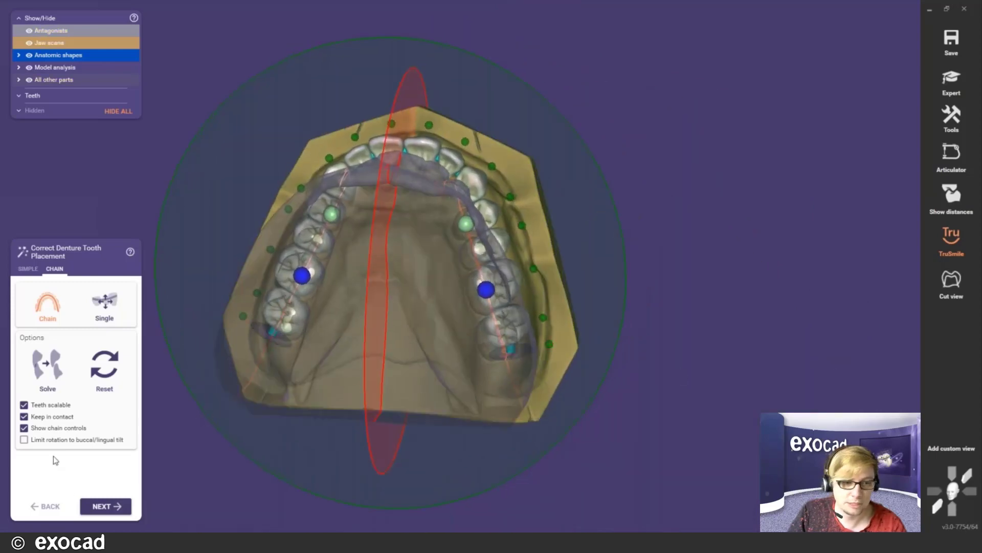
- Check the Simple tooth-movement options and advance to the Free-Forming step
click(29, 269)
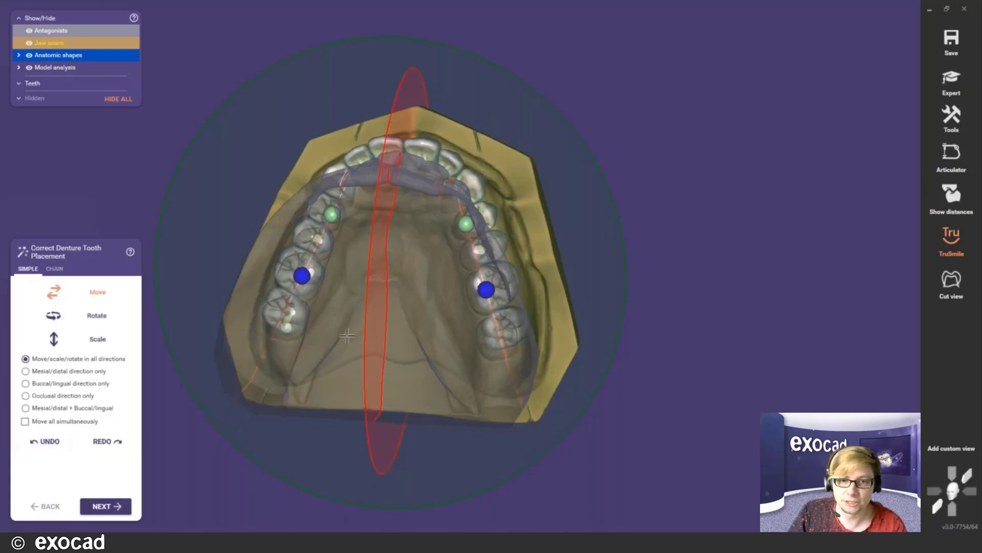
right_drag(368, 176, 334, 330)
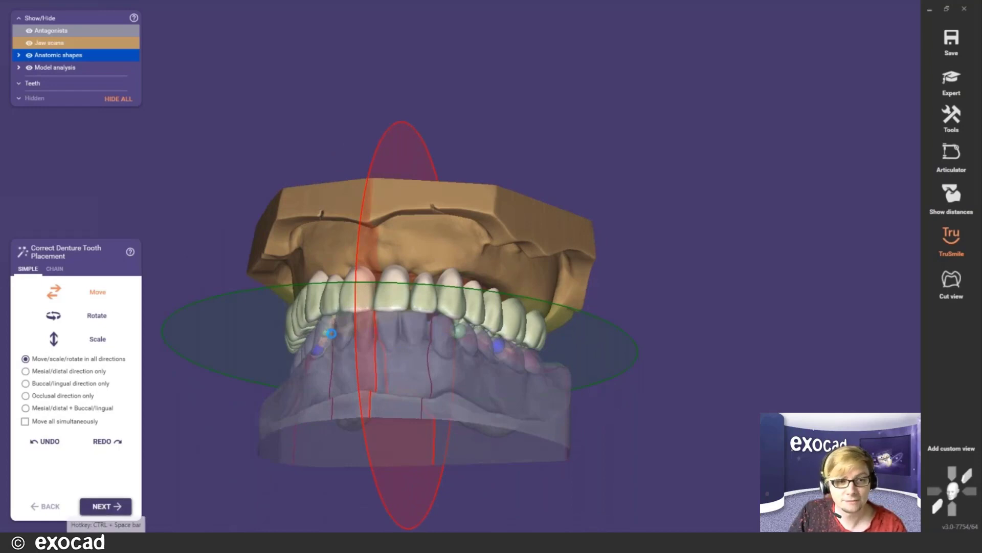
key(ctrl+space)
right_drag(380, 292, 581, 292)
- Orbit around the upper teeth and antagonist to inspect contacts, hiding the upper jaw scan
ctrl+scroll(484, 333, down, 3)
scroll(436, 294, up, 2)
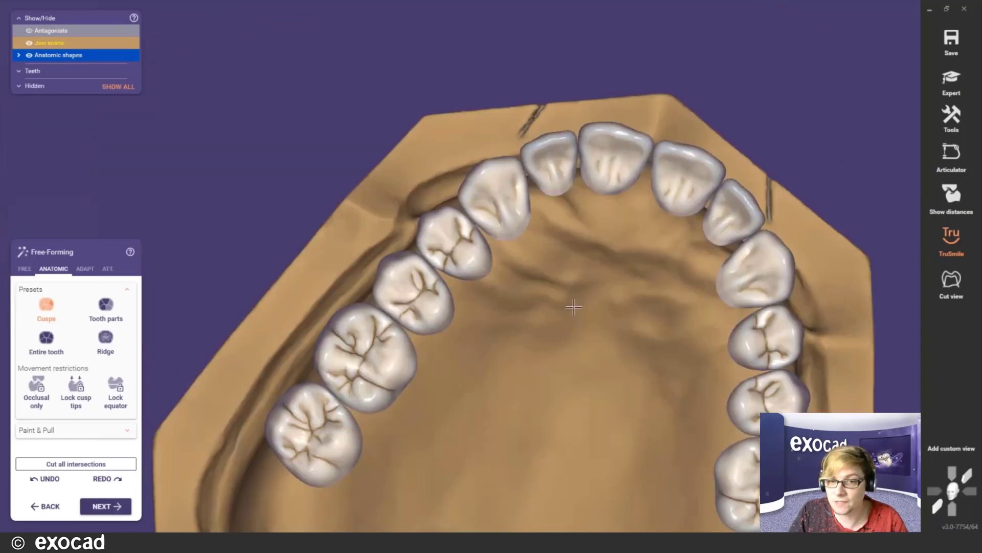
right_drag(574, 306, 521, 345)
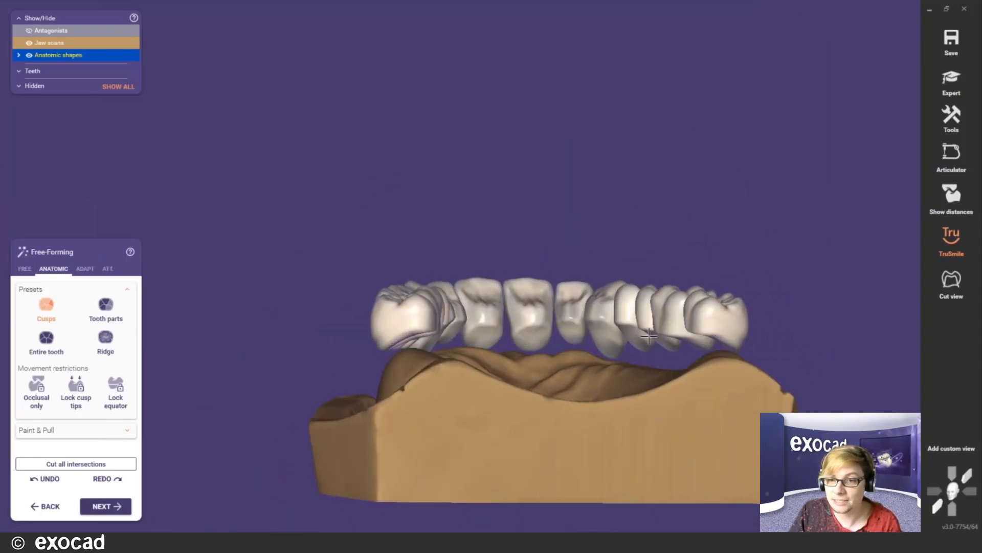
right_drag(665, 343, 574, 333)
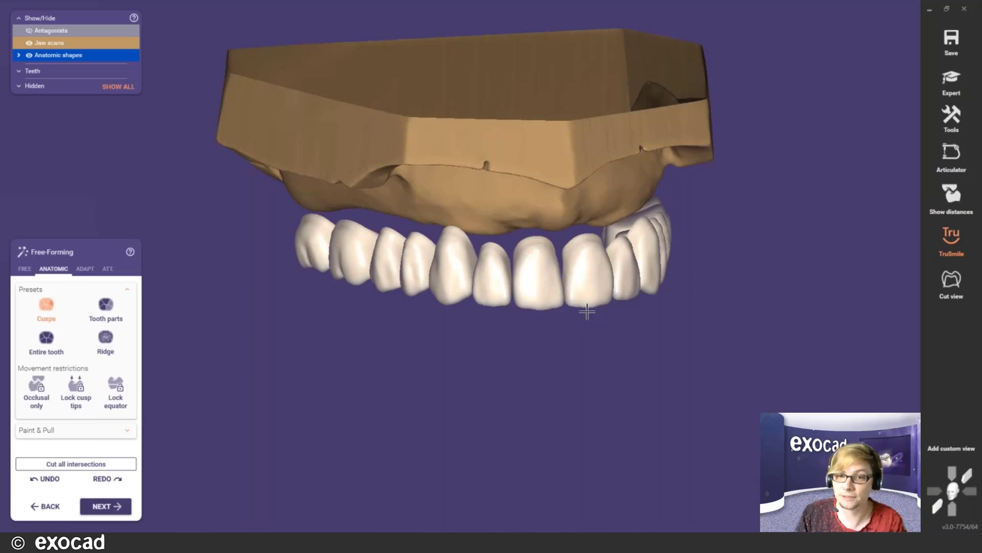
right_drag(587, 312, 594, 272)
scroll(641, 262, up, 1)
key(j)
key(j)
middle_drag(594, 272, 697, 273)
right_drag(698, 273, 688, 271)
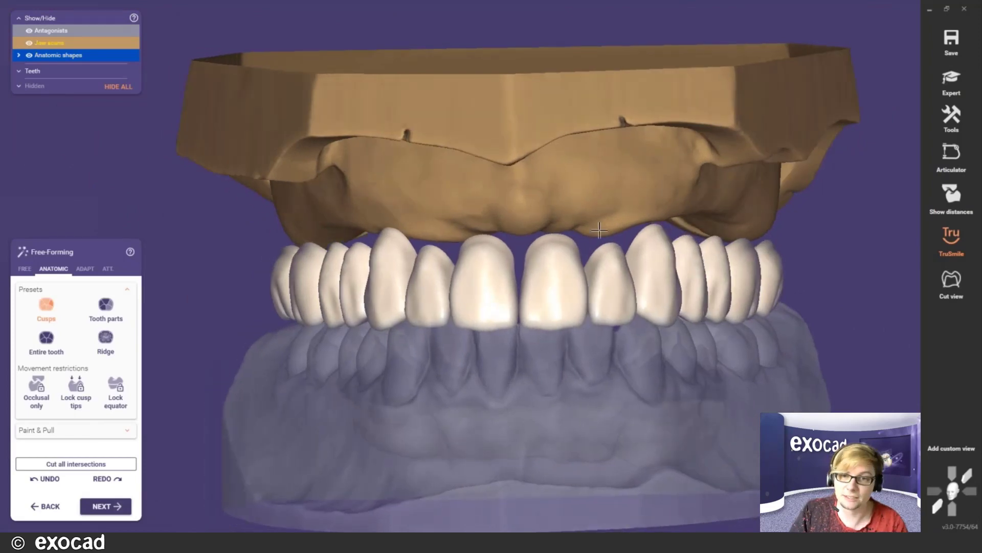
right_drag(599, 230, 727, 288)
right_drag(434, 271, 356, 262)
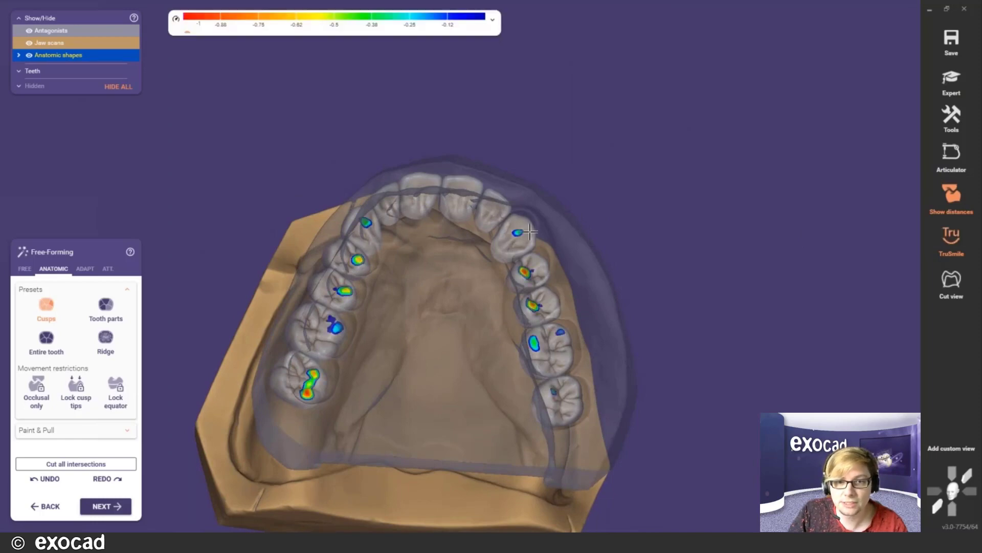
- Cut away all intersections between the upper teeth and the opposing jaw
right_drag(410, 268, 504, 156)
click(85, 268)
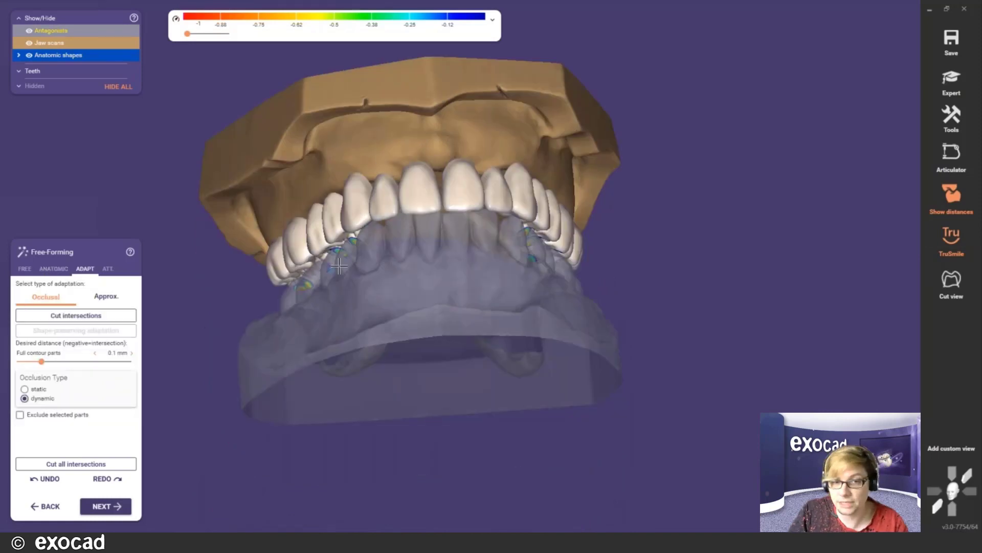
click(75, 462)
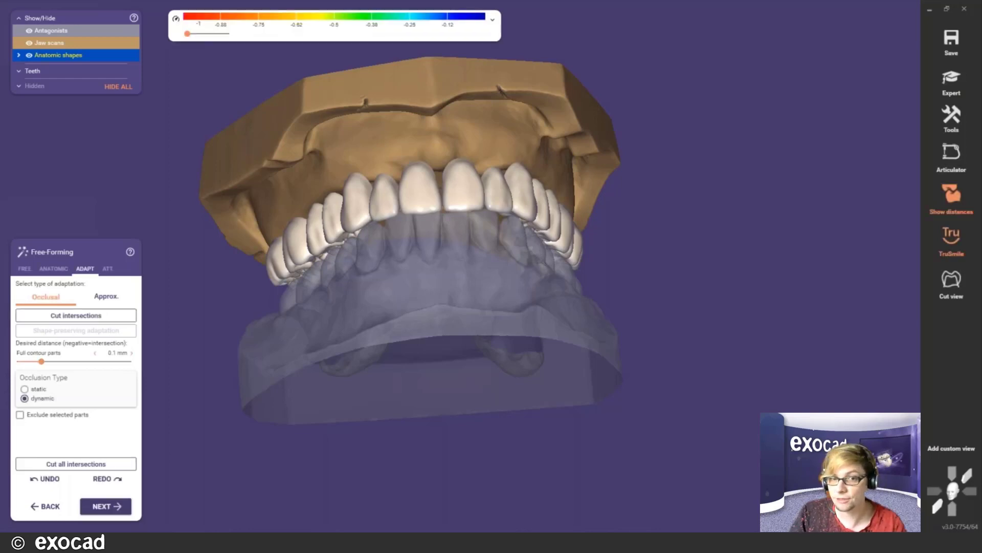
- Review the trimmed bite from occlusal and frontal views and advance to Design Denture Base Bottom
right_drag(512, 286, 513, 286)
scroll(513, 286, down, 3)
right_drag(472, 311, 361, 309)
scroll(442, 313, up, 5)
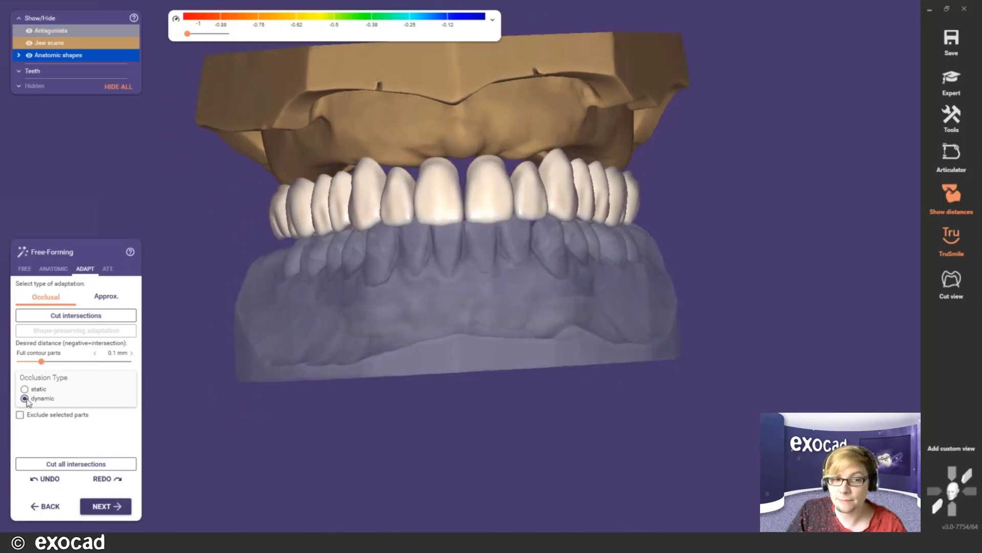
scroll(477, 287, down, 3)
right_drag(478, 287, 550, 280)
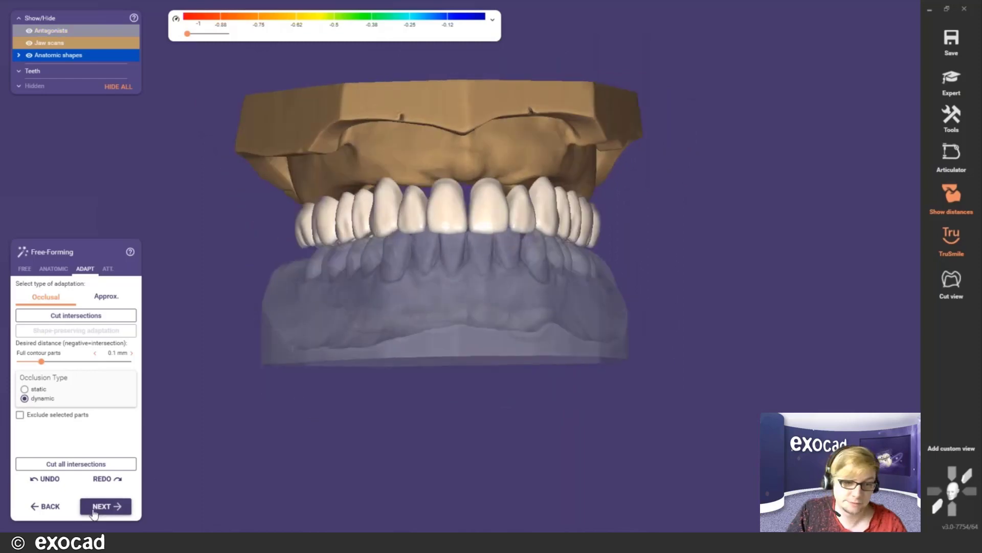
click(94, 506)
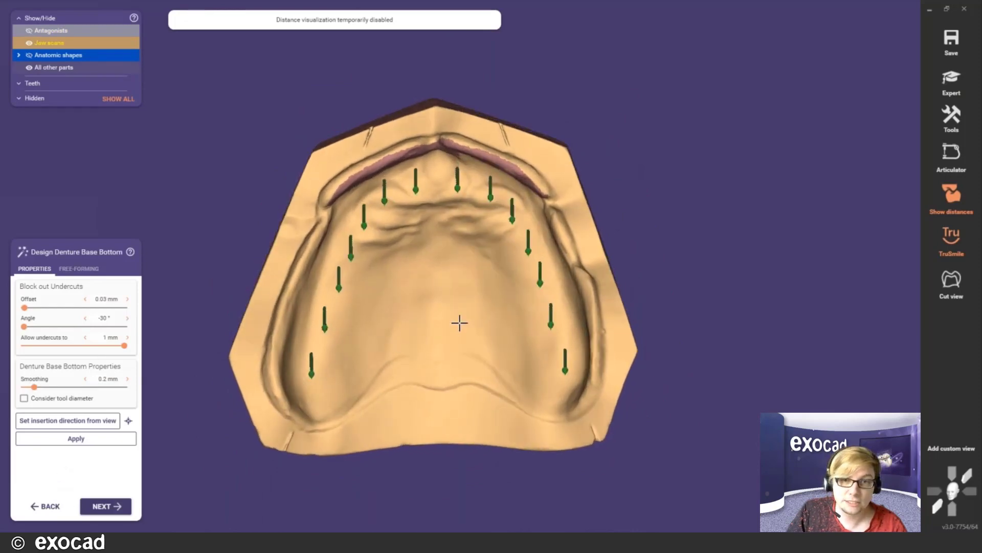
- Set the insertion direction from the current view, apply the base-bottom block-out, and inspect undercuts
click(88, 424)
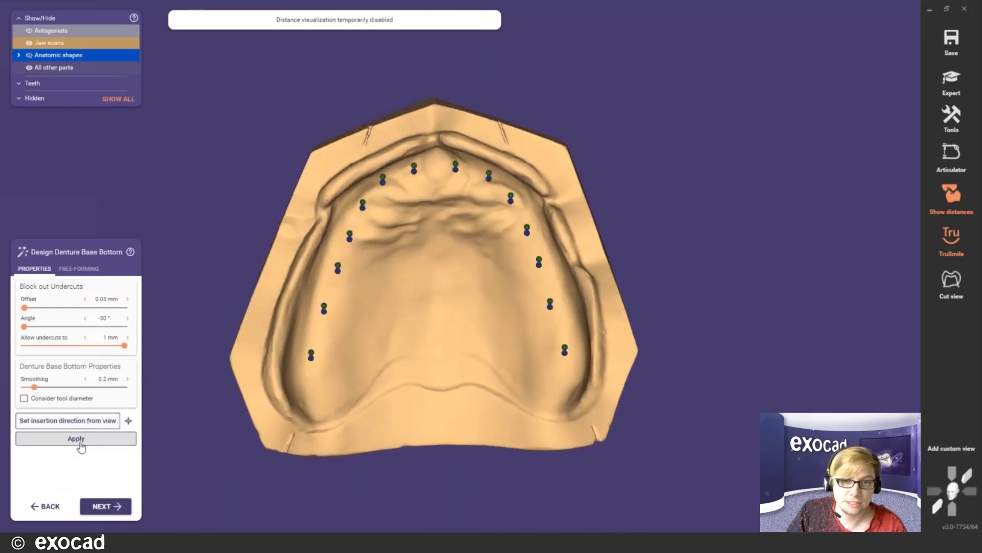
click(81, 447)
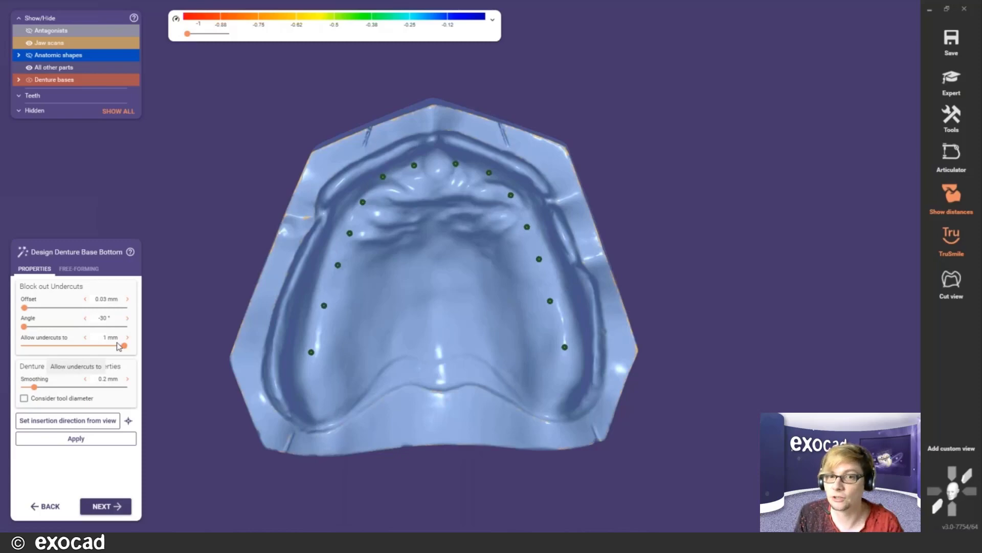
right_drag(504, 126, 491, 181)
scroll(492, 180, up, 8)
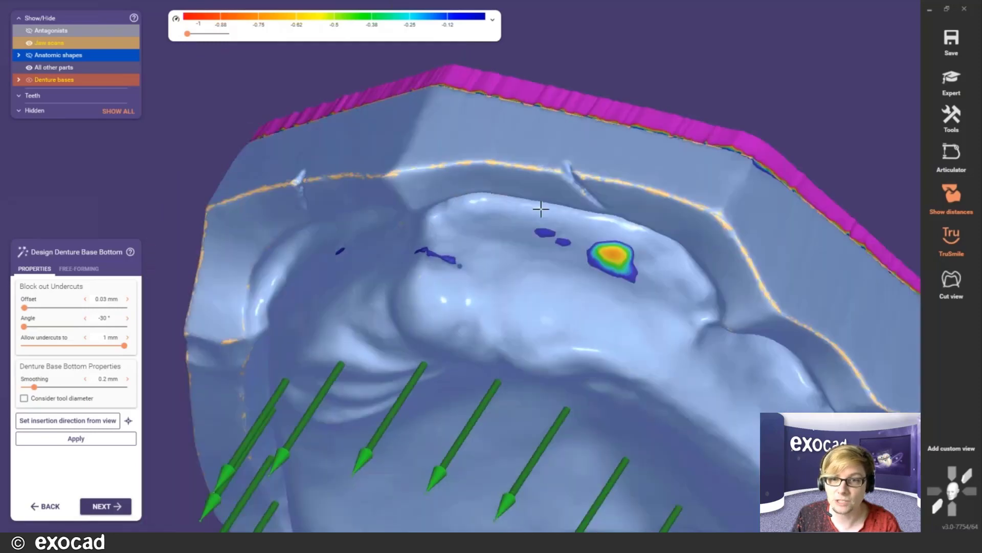
right_drag(540, 208, 477, 219)
middle_click(529, 358)
right_drag(528, 357, 548, 366)
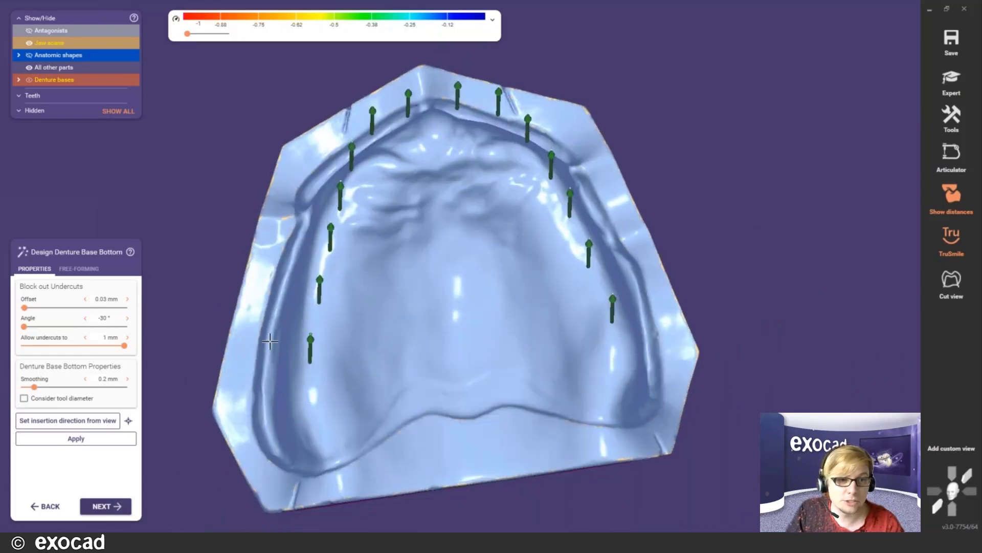
- Open Free-Forming for the base bottom and orient the model to a palatal view
click(79, 268)
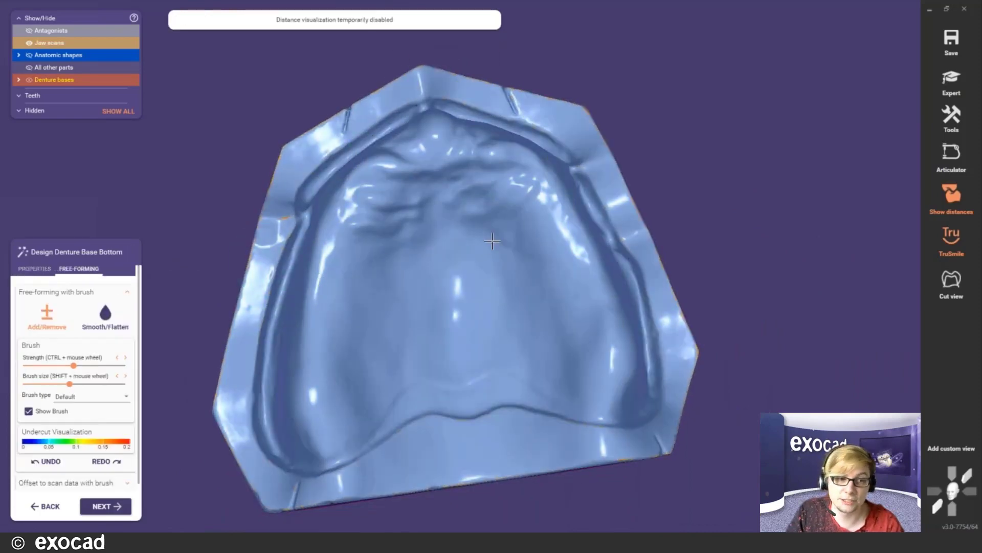
mouse_move(492, 240)
right_down()
mouse_move(483, 219)
mouse_move(455, 224)
right_up()
scroll(493, 231, up, 3)
scroll(445, 236, down, 2)
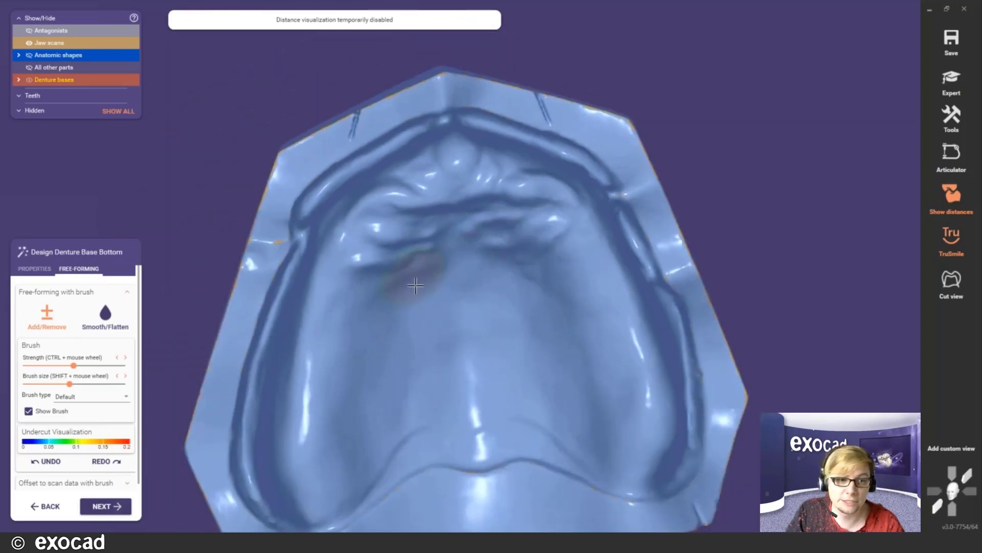
mouse_move(417, 281)
right_down()
mouse_move(427, 286)
mouse_move(444, 260)
mouse_move(430, 294)
right_up()
middle_drag(433, 298, 443, 283)
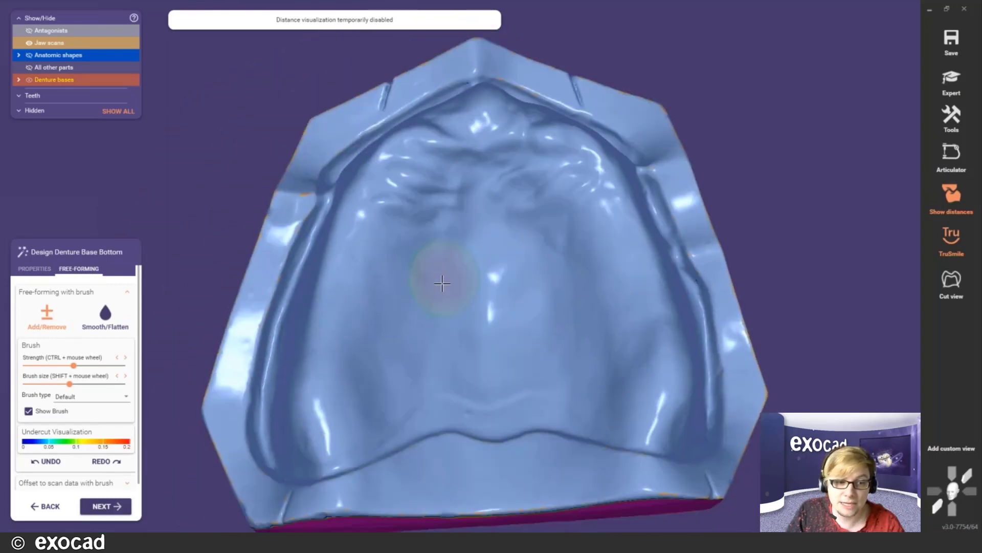
right_drag(443, 281, 442, 283)
middle_drag(442, 283, 394, 271)
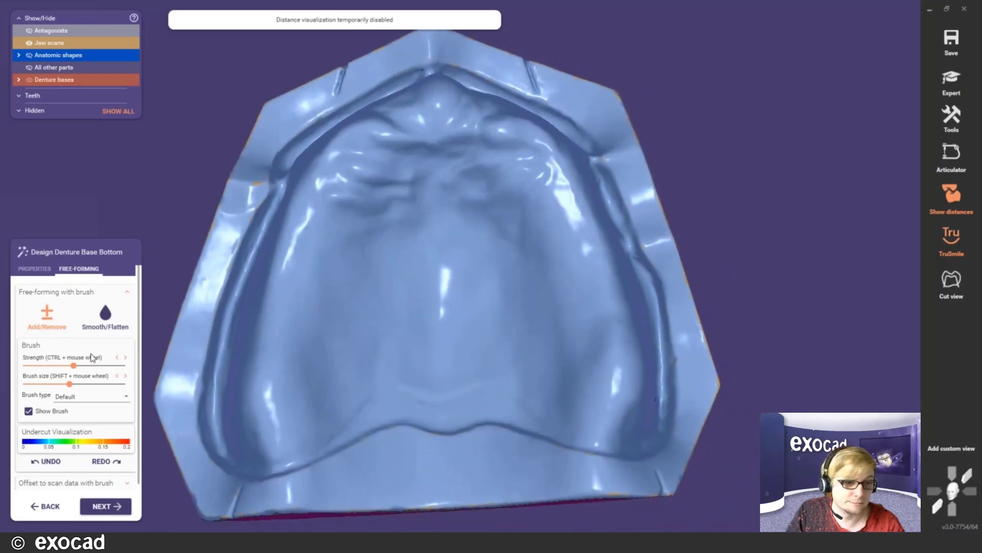
scroll(72, 419, down, 1)
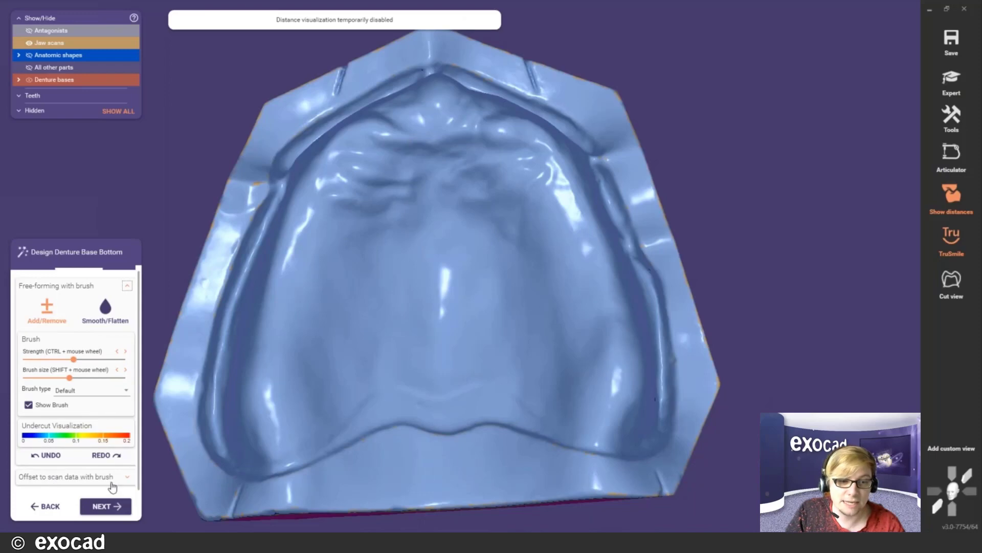
- Paint a strip down the palate midline with Offset to scan data and apply the 0.2 mm offset
click(97, 477)
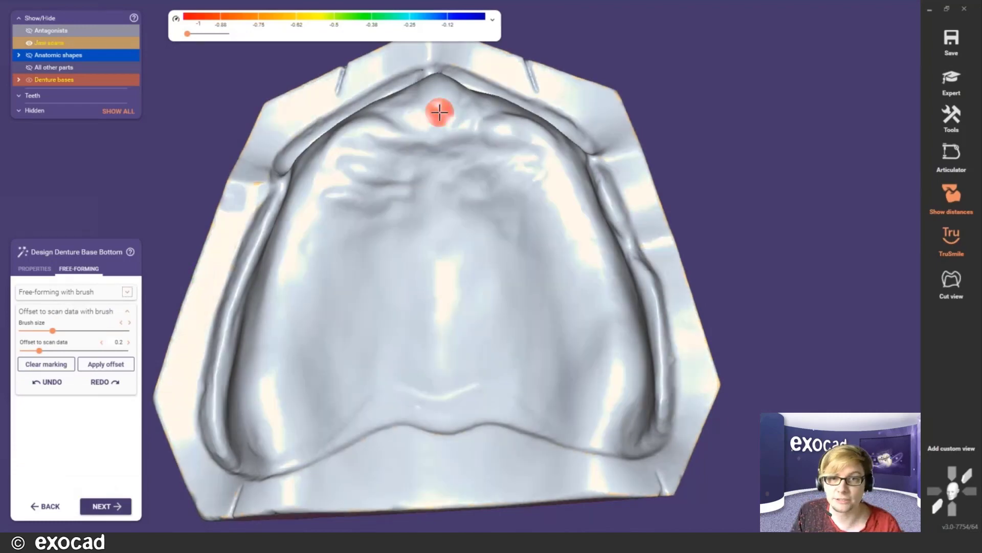
shift+scroll(441, 111, up, 5)
shift+scroll(439, 102, up, 2)
mouse_move(439, 97)
mouse_down()
mouse_move(445, 213)
mouse_move(453, 211)
mouse_up()
mouse_move(453, 211)
right_down()
mouse_move(450, 226)
mouse_move(442, 191)
right_up()
mouse_move(423, 124)
mouse_down()
mouse_move(418, 201)
mouse_move(434, 215)
mouse_move(441, 201)
mouse_up()
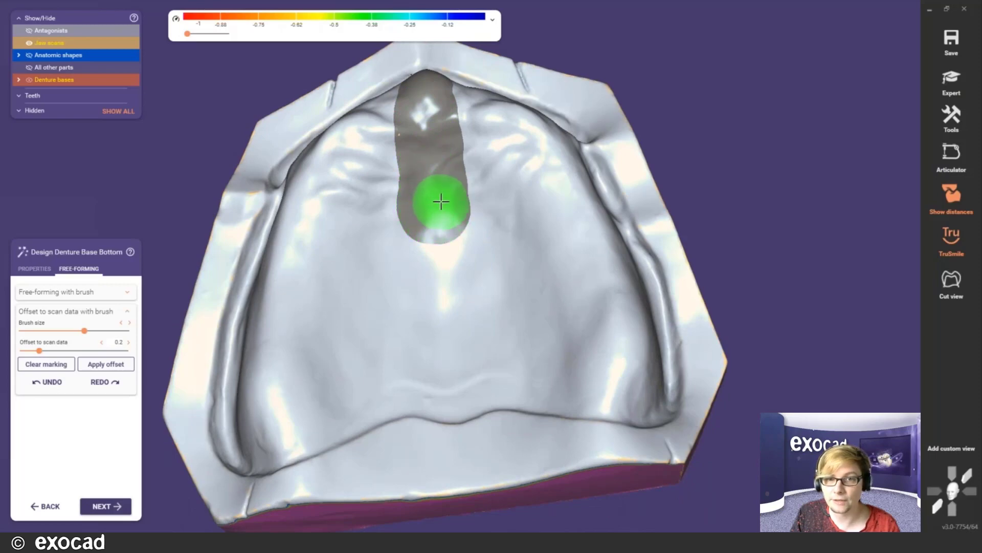
right_drag(441, 201, 439, 154)
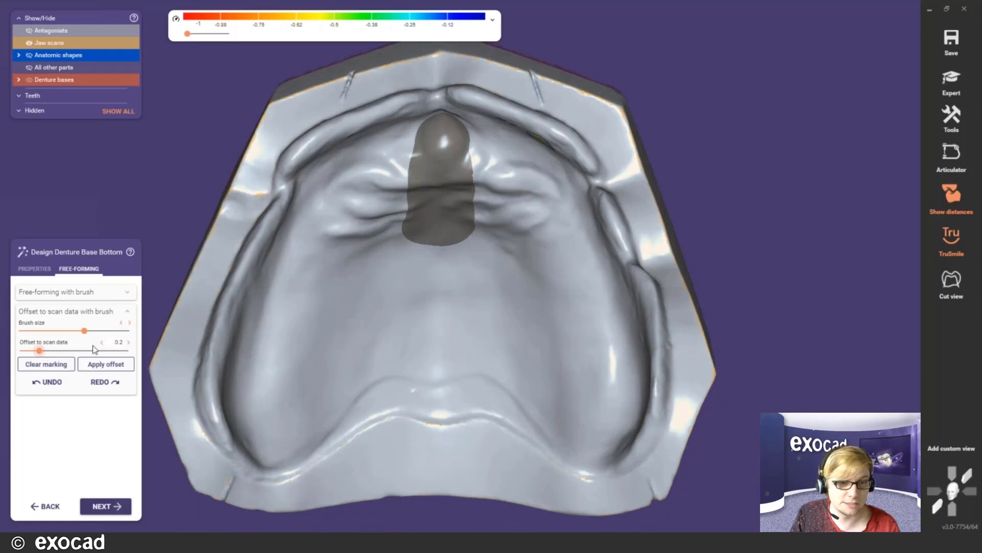
click(133, 361)
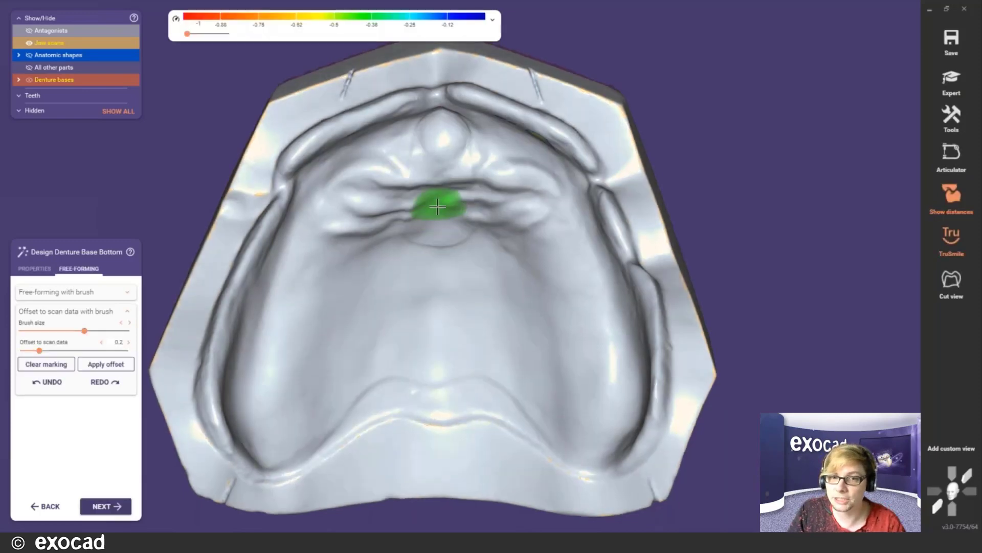
mouse_move(438, 204)
right_down()
mouse_move(445, 210)
mouse_move(438, 179)
mouse_move(404, 190)
mouse_move(413, 171)
right_up()
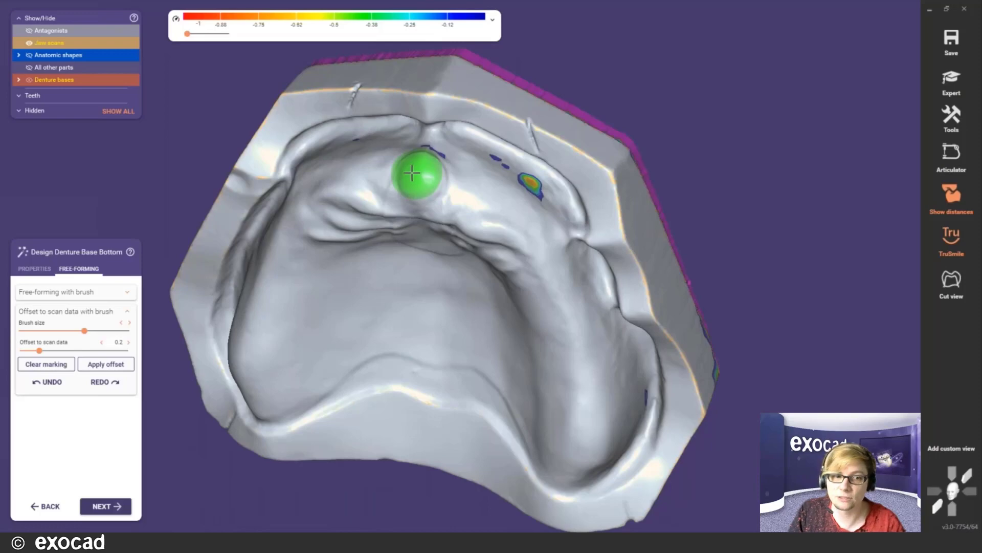
right_drag(422, 189, 434, 133)
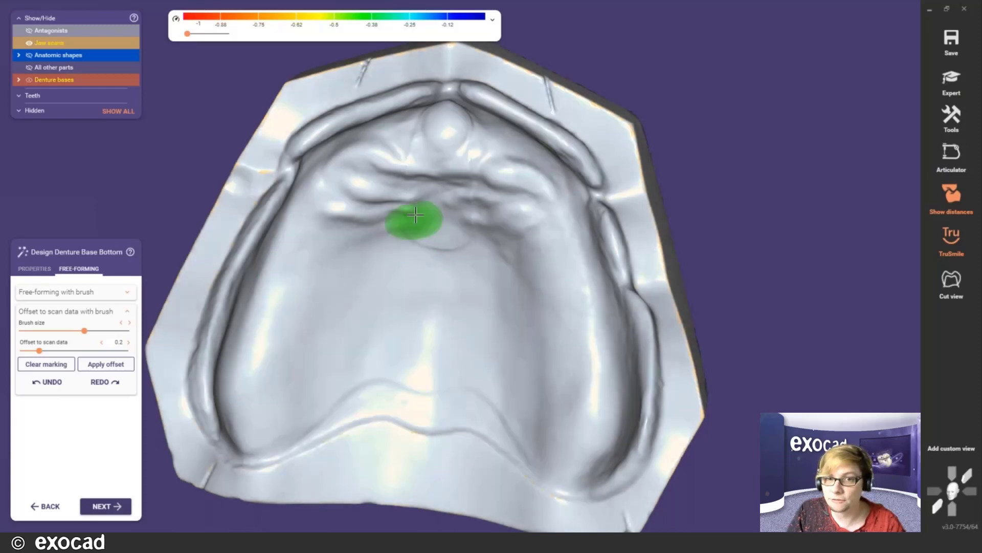
- Orient the jaw with insertion pins up and switch the Free-Forming brush to Smooth/Flatten
right_drag(416, 220, 415, 218)
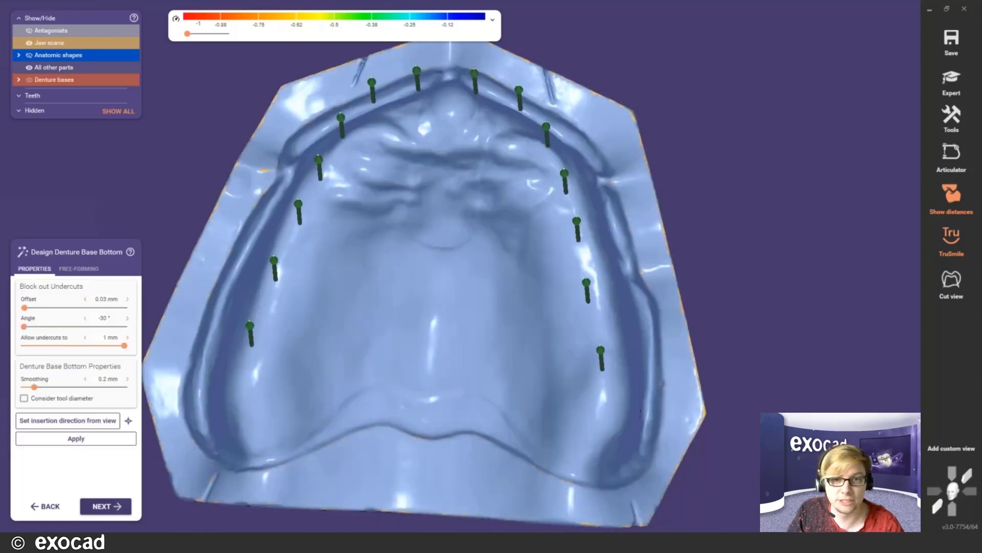
scroll(460, 233, up, 5)
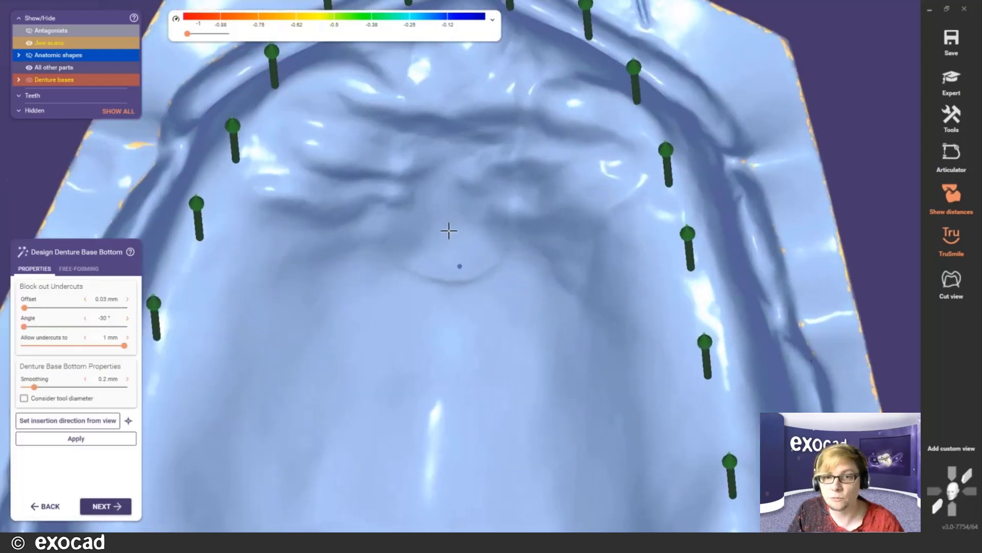
right_drag(448, 231, 448, 232)
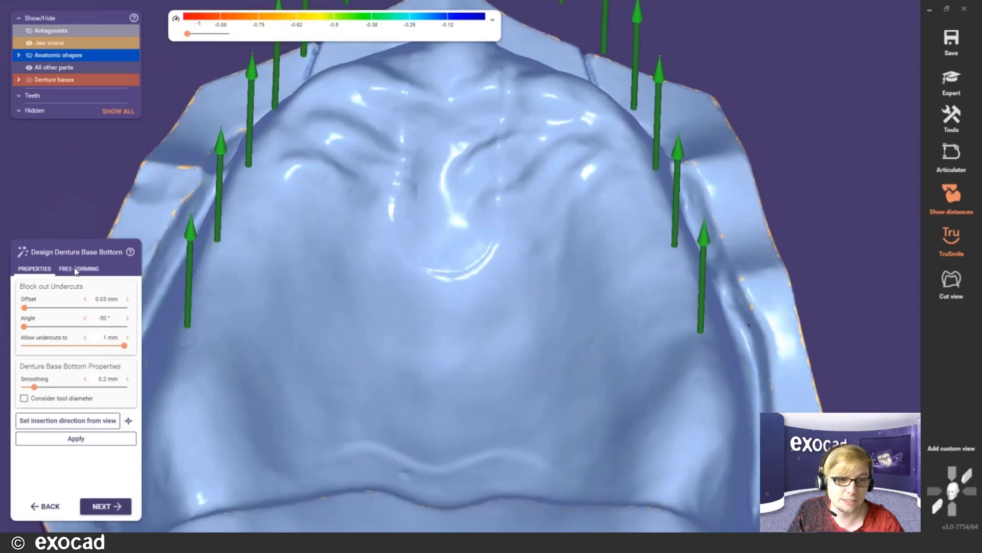
click(79, 268)
click(105, 313)
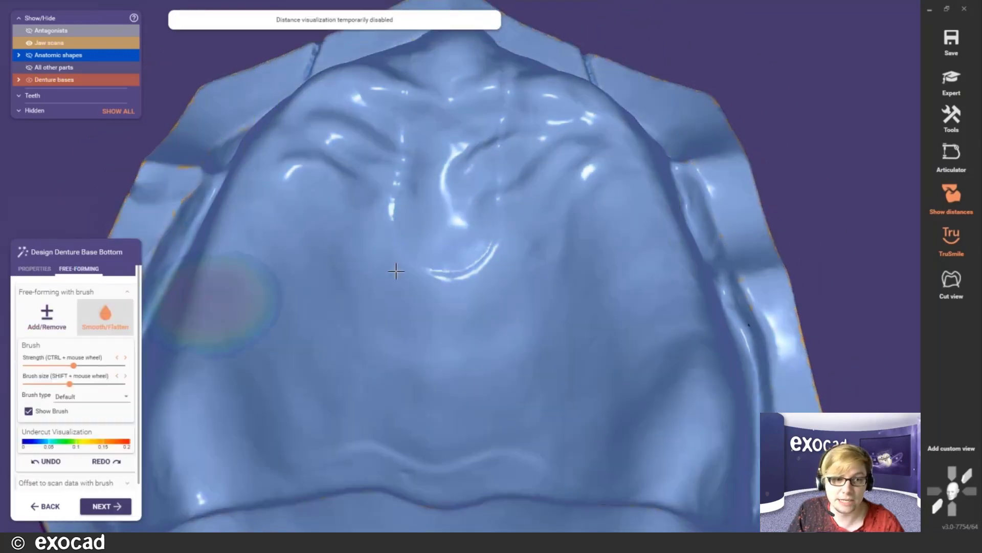
- Smooth the palate area of the base bottom, checking the front inner wall and rear edge
ctrl+scroll(399, 195, down, 2)
shift+scroll(400, 195, down, 2)
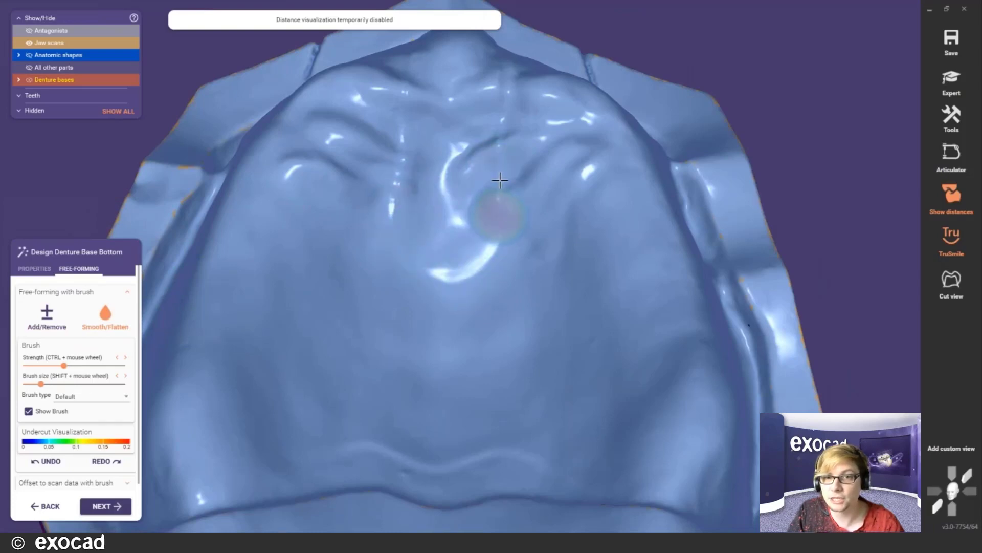
middle_click(500, 153)
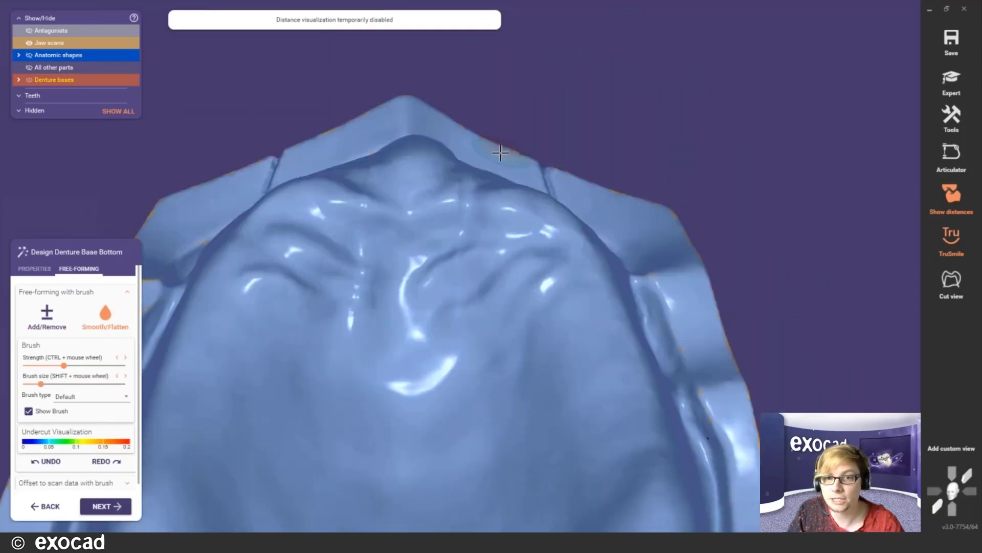
right_drag(500, 153, 462, 249)
shift+scroll(462, 182, down, 2)
right_drag(463, 180, 416, 154)
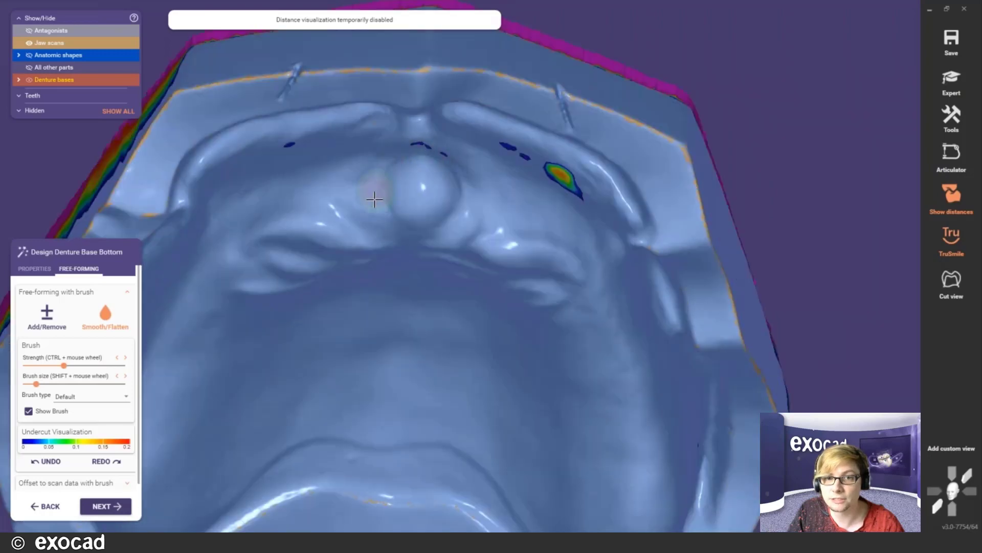
right_drag(369, 198, 391, 334)
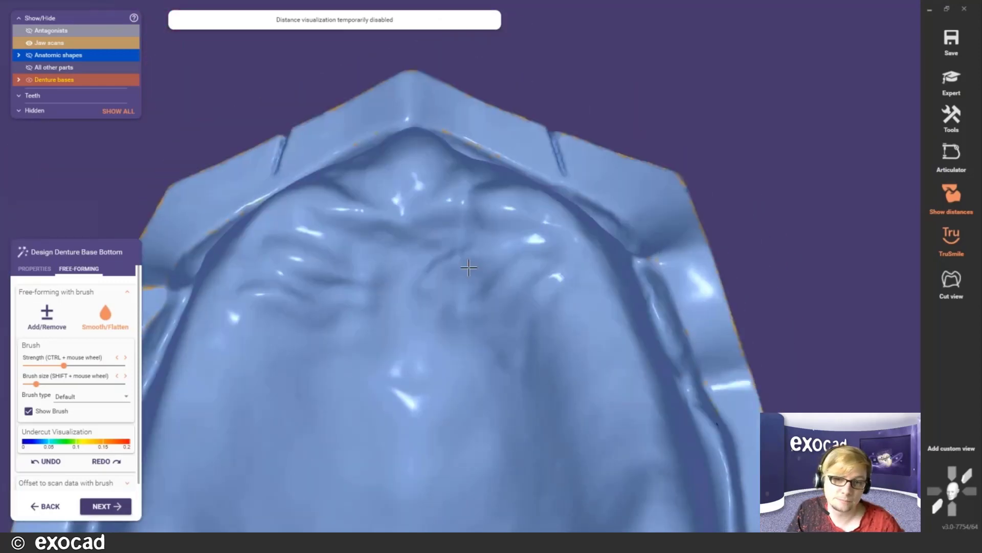
right_drag(469, 267, 432, 327)
scroll(432, 327, down, 3)
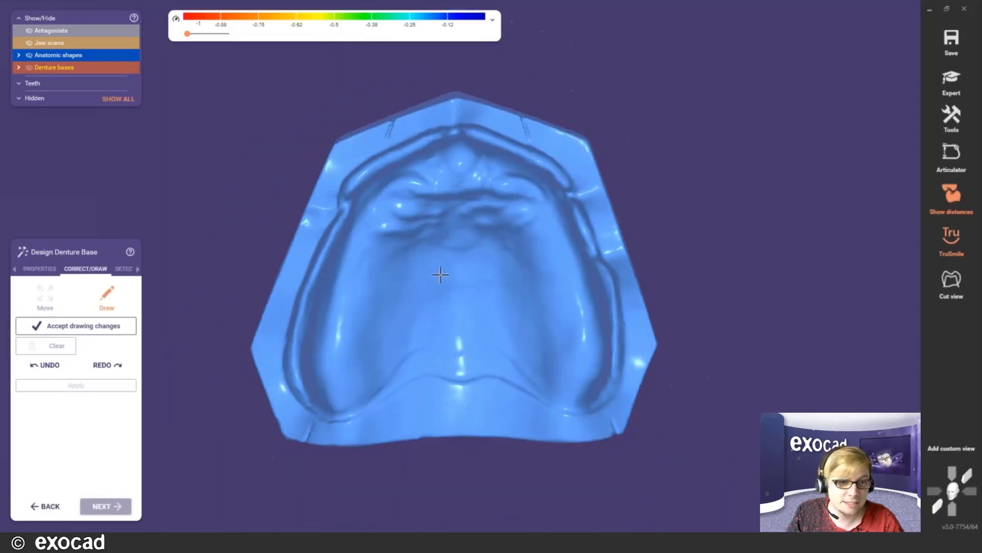
- Look through the Properties and Correct/Draw tabs of Design Denture Base, ending on Detect
click(37, 269)
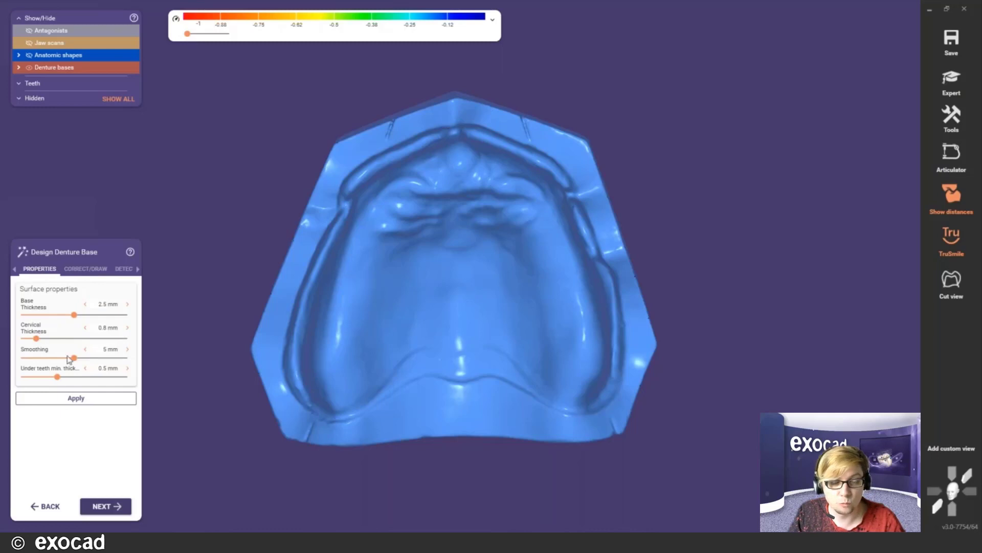
click(77, 272)
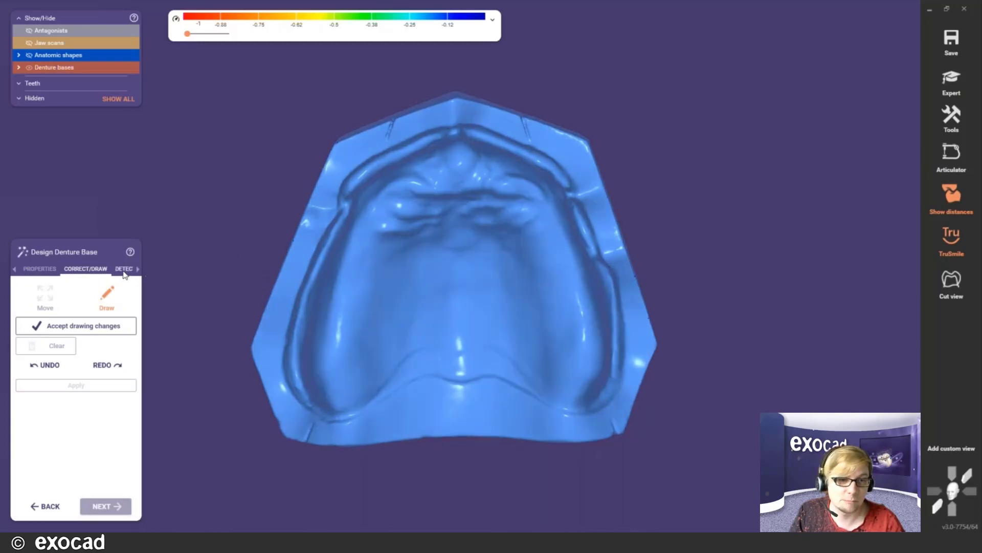
click(123, 270)
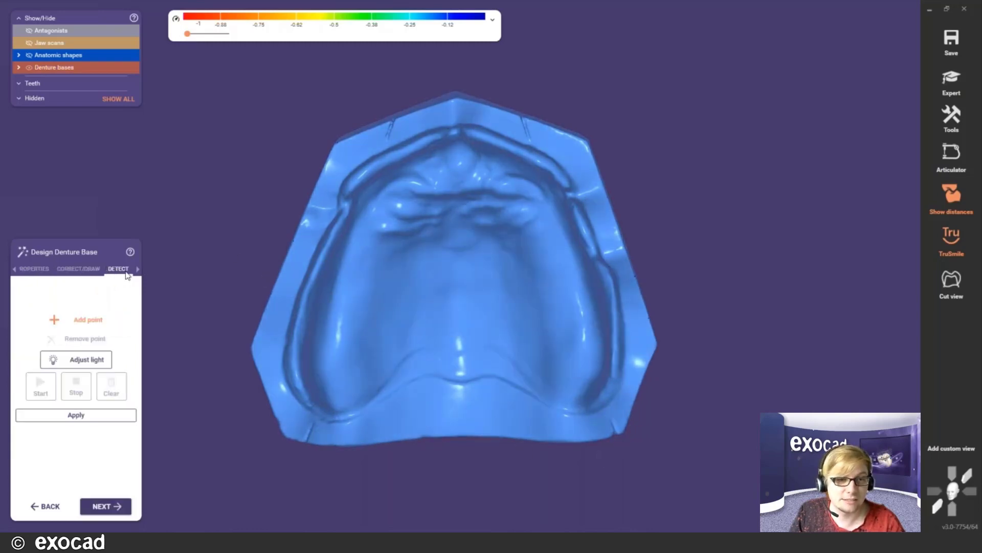
click(15, 269)
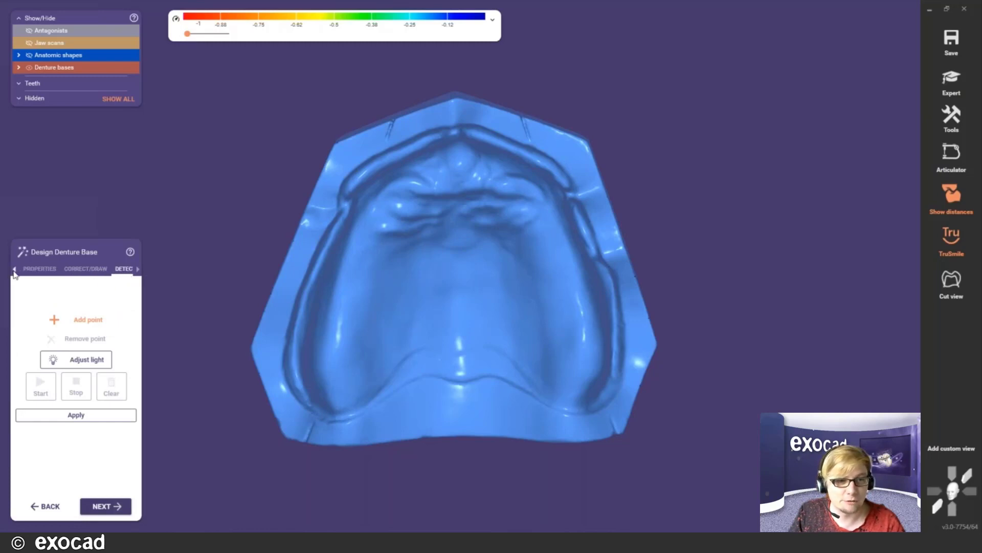
click(138, 271)
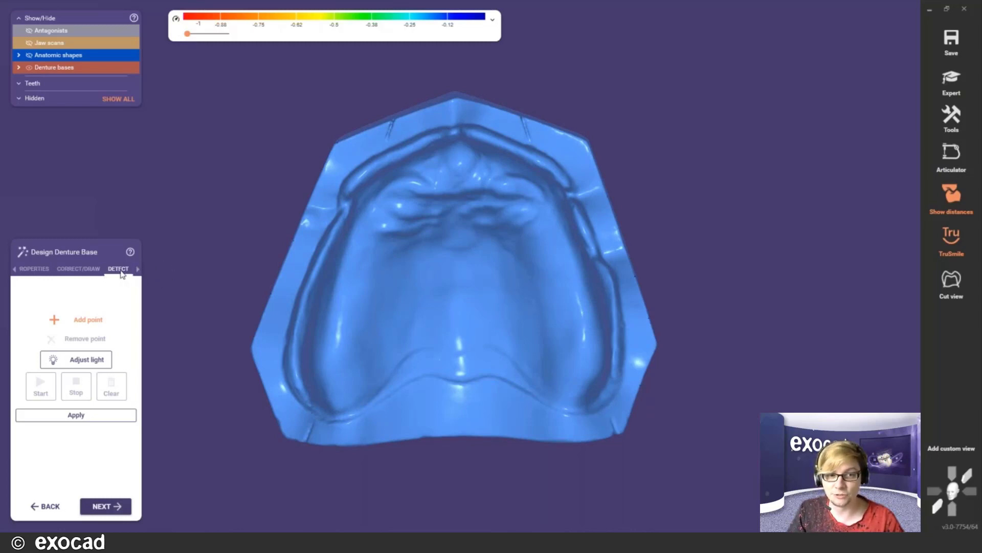
scroll(278, 259, up, 3)
scroll(380, 284, down, 3)
right_drag(409, 269, 378, 269)
- Mark five points around the upper arch and run automatic margin detection
click(307, 308)
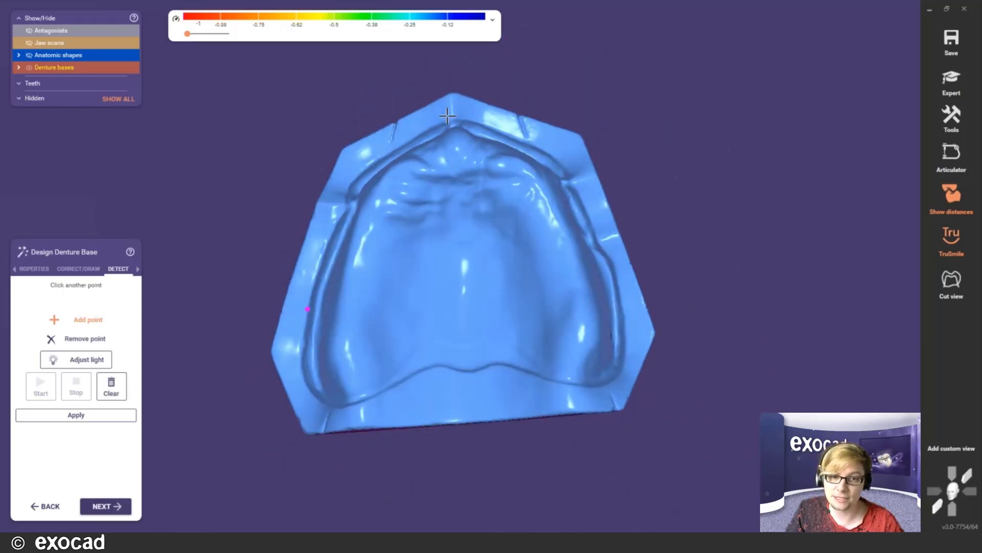
click(422, 133)
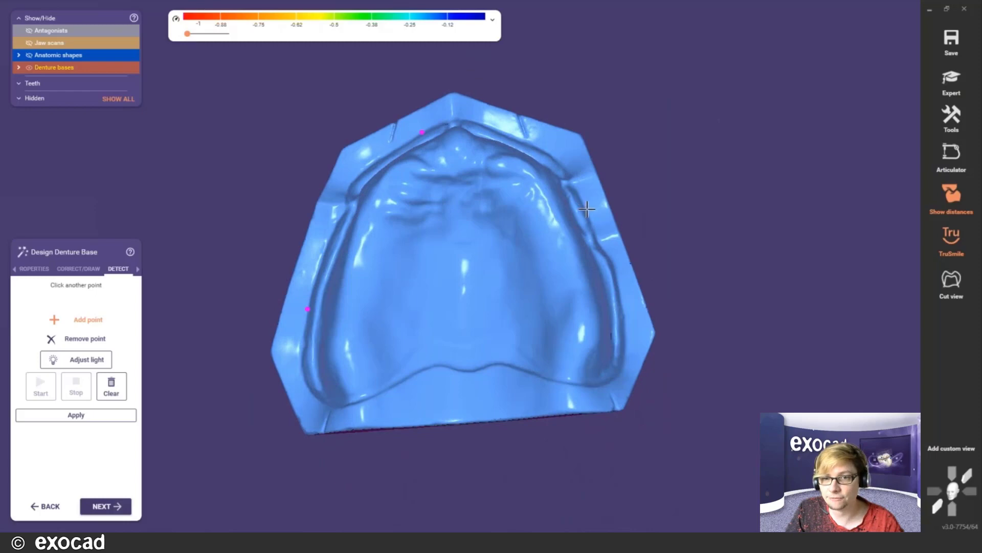
click(586, 209)
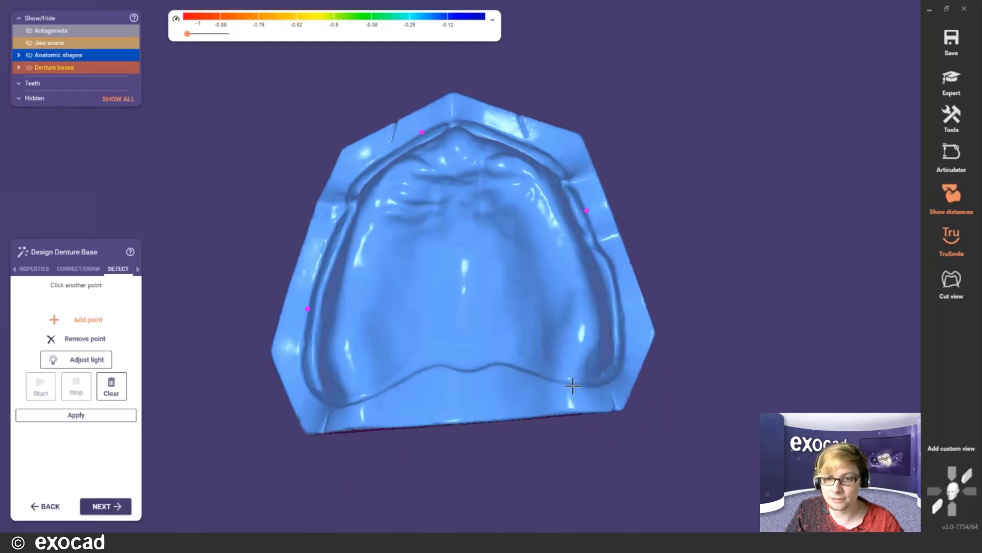
click(573, 386)
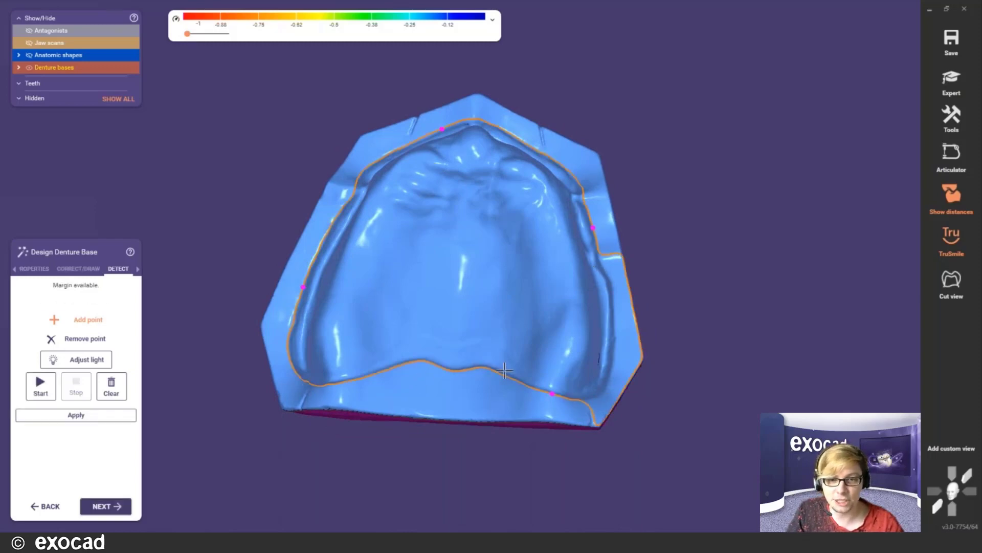
click(616, 344)
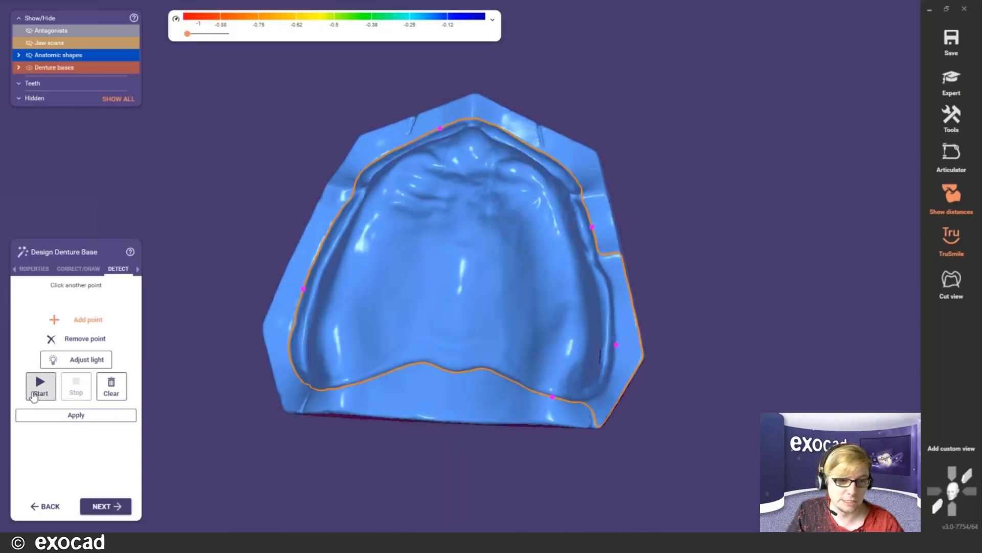
click(39, 388)
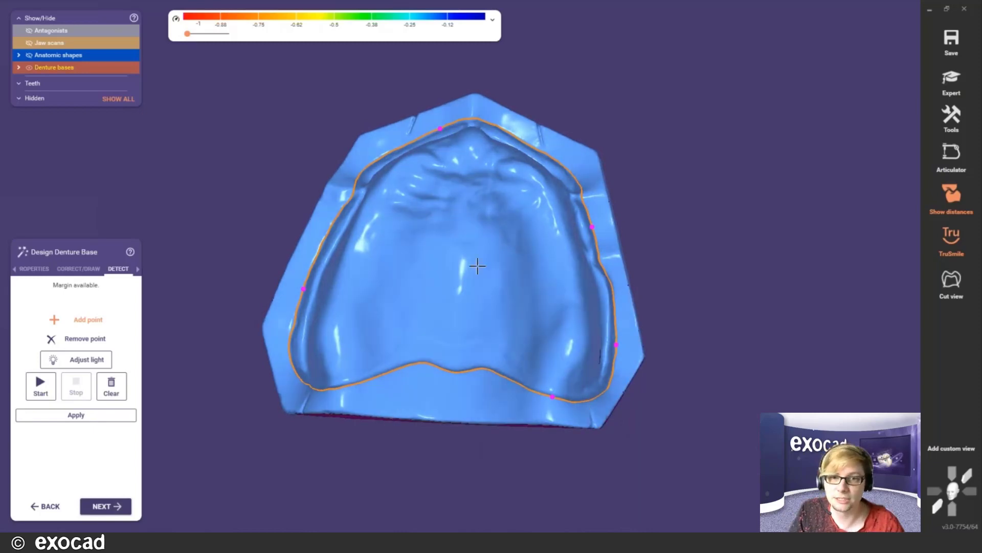
- Inspect the detected margin line from two angles and return to the surface properties
mouse_move(477, 265)
right_down()
mouse_move(467, 259)
mouse_move(474, 247)
mouse_move(471, 256)
right_up()
right_drag(563, 393, 557, 384)
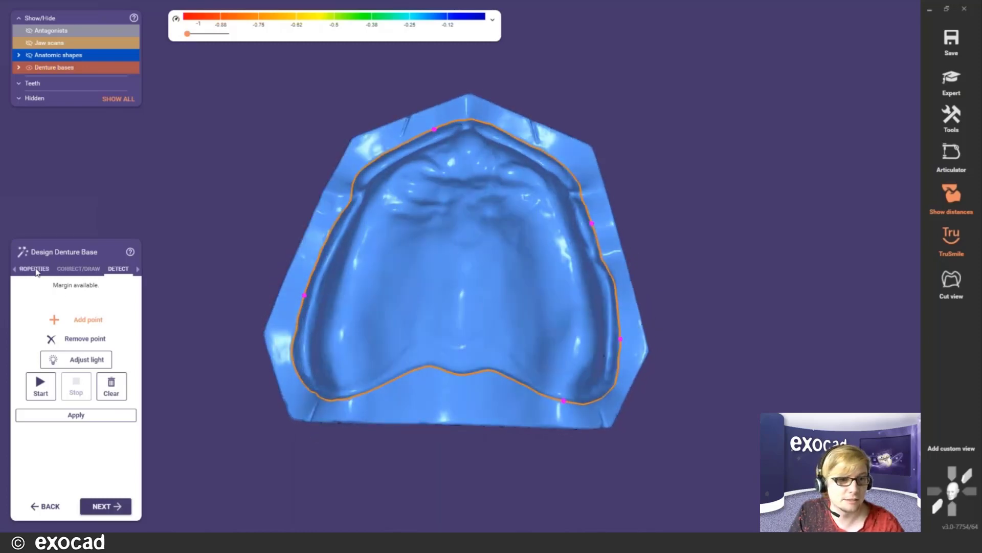
click(36, 270)
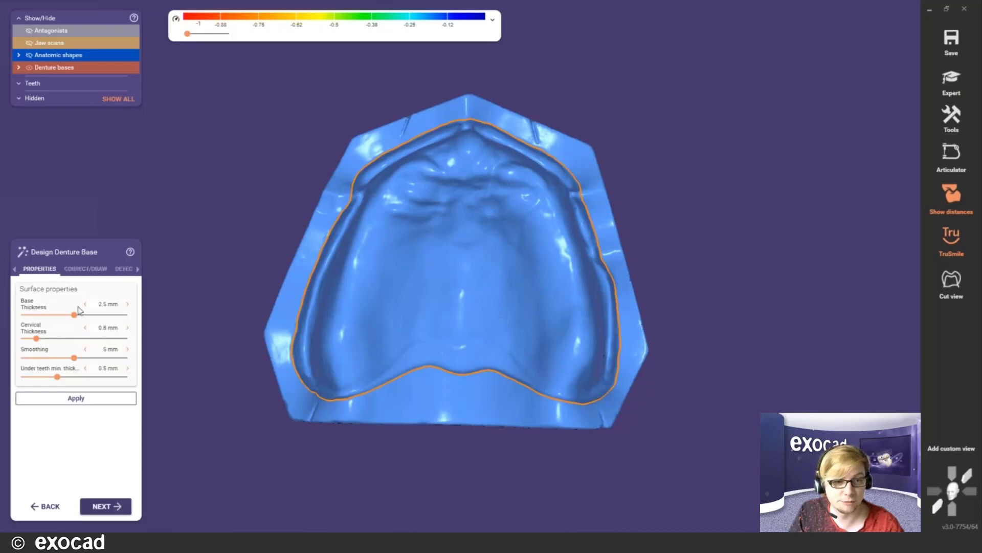
- Generate the pink denture base at 2.5 mm base and 0.8 mm cervical thickness, then orbit to inspect it
click(80, 400)
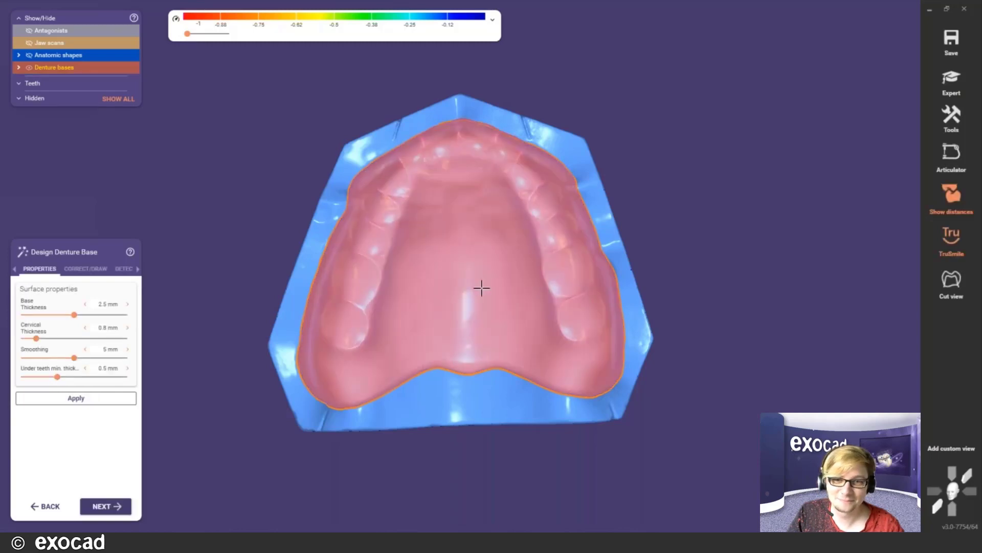
right_drag(457, 259, 479, 281)
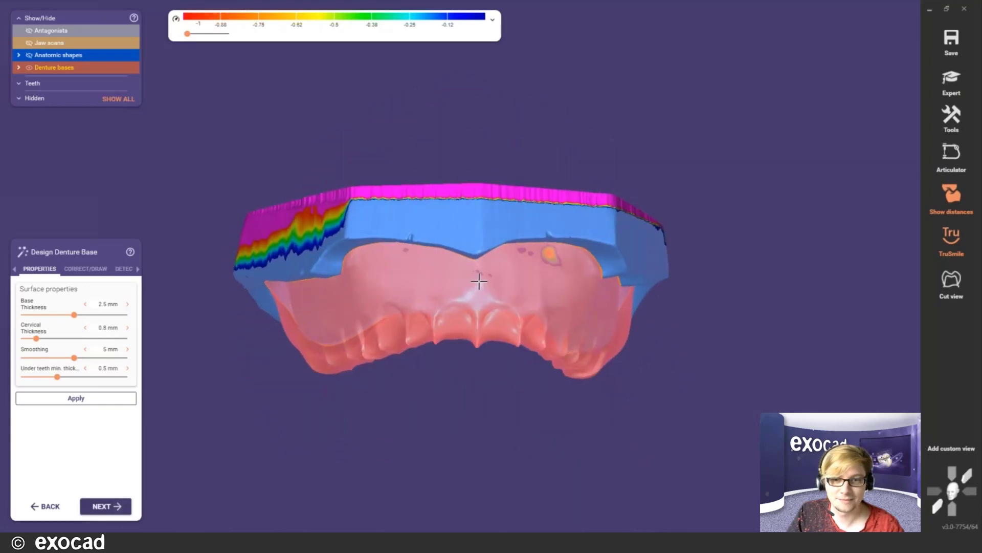
right_drag(477, 323, 477, 324)
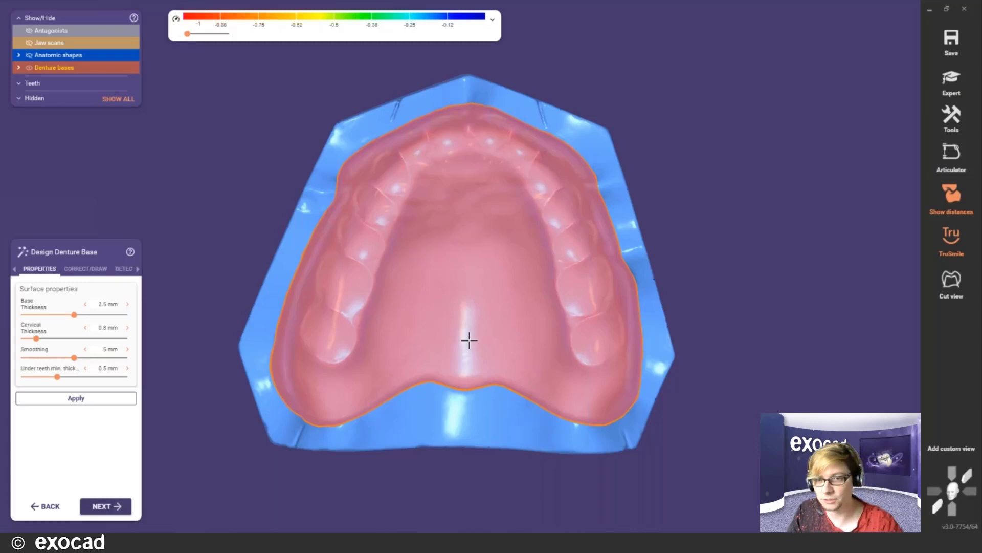
scroll(469, 340, down, 3)
mouse_move(470, 340)
right_down()
mouse_move(448, 293)
mouse_move(476, 300)
mouse_move(469, 332)
right_up()
scroll(480, 302, up, 3)
scroll(472, 313, up, 2)
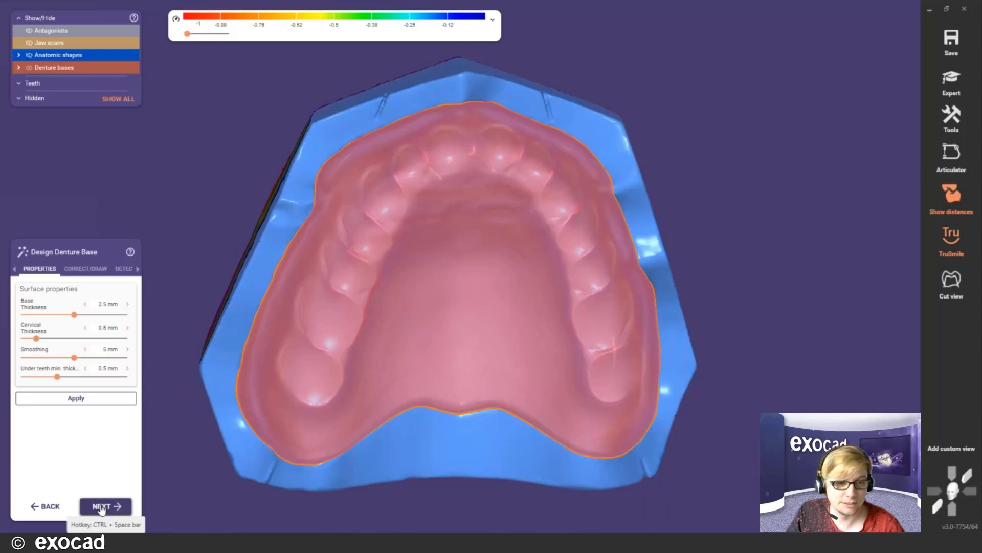
- Accept the denture base and review connector placement: 4 mm below gingiva, 1 mm behind approximal contact
click(102, 507)
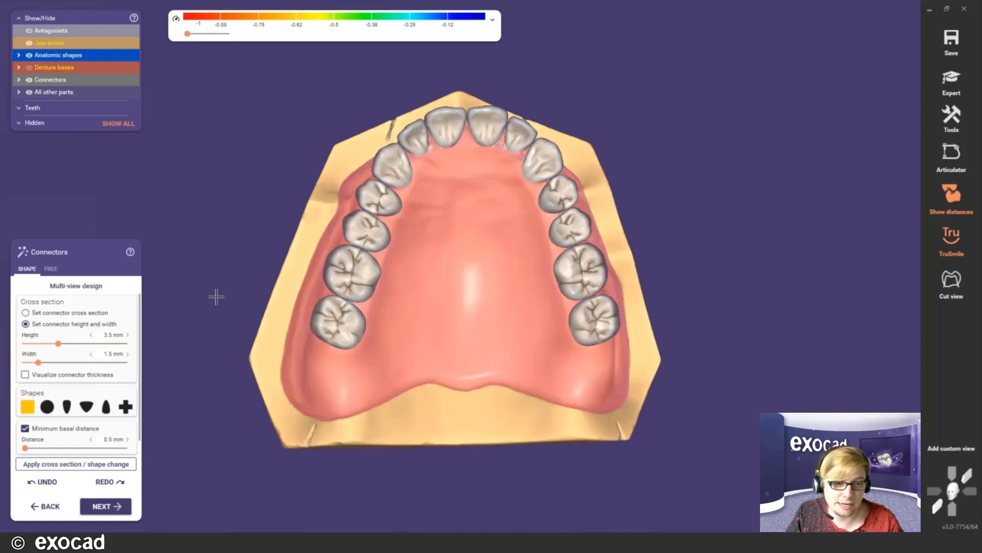
scroll(137, 386, down, 1)
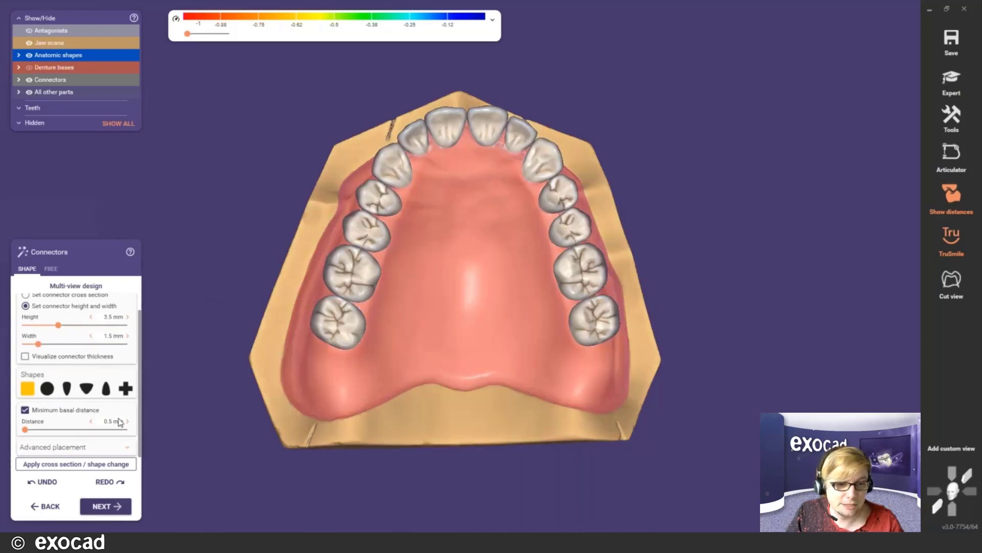
click(59, 449)
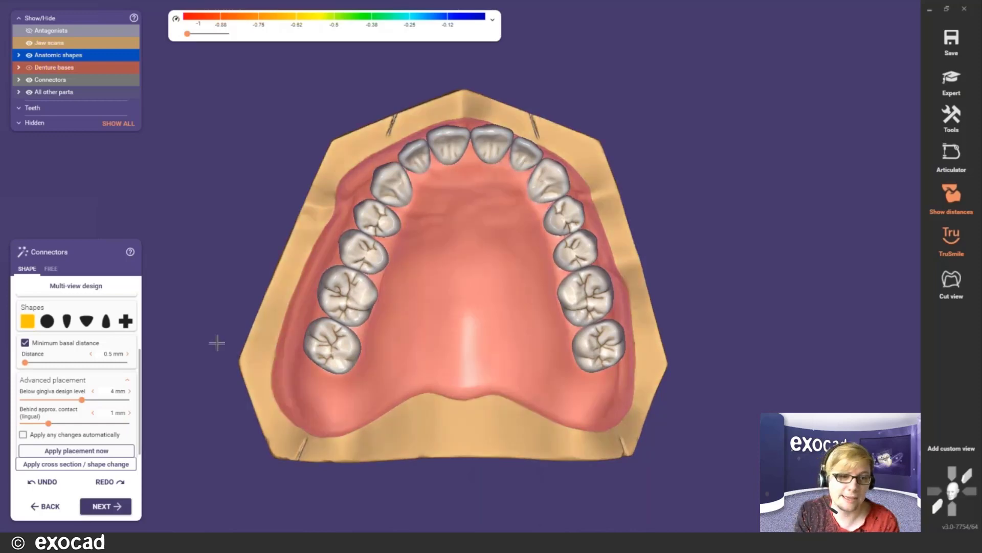
click(80, 289)
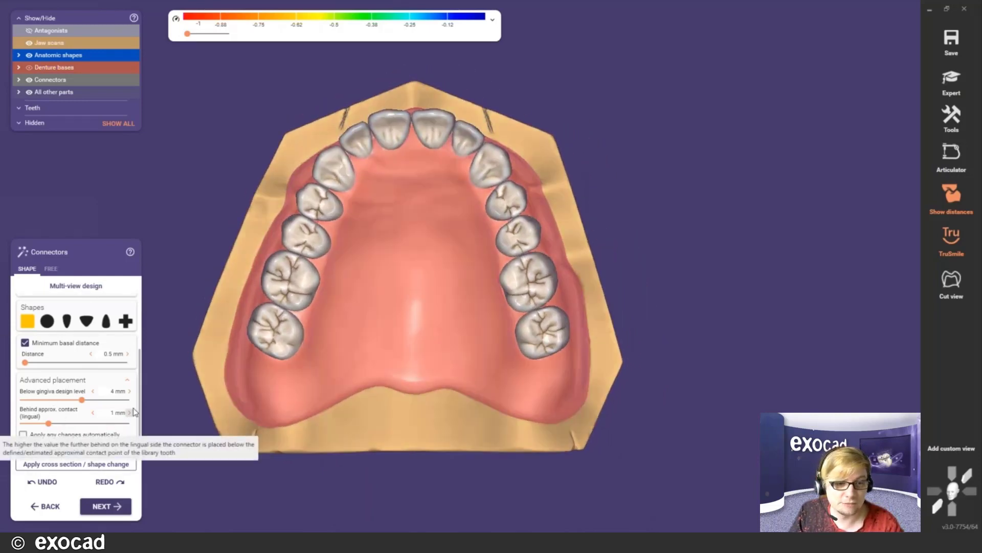
scroll(138, 429, down, 1)
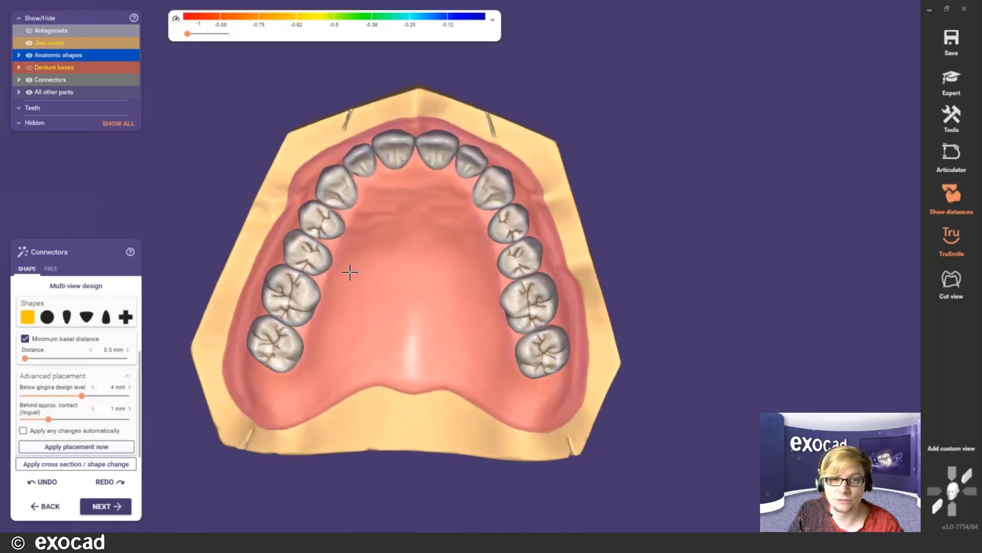
scroll(383, 251, up, 2)
ctrl+middle_click(383, 254)
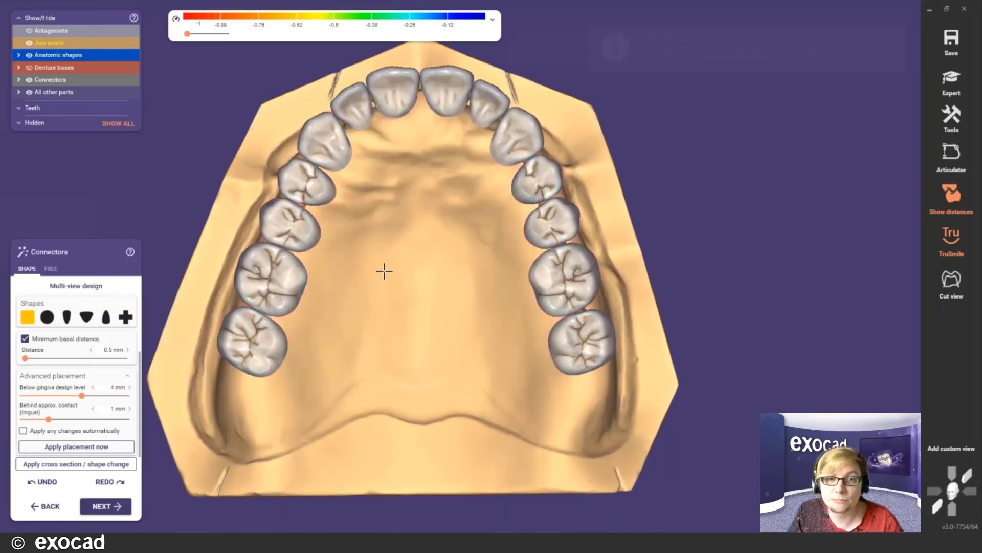
right_drag(392, 279, 392, 278)
scroll(394, 281, up, 3)
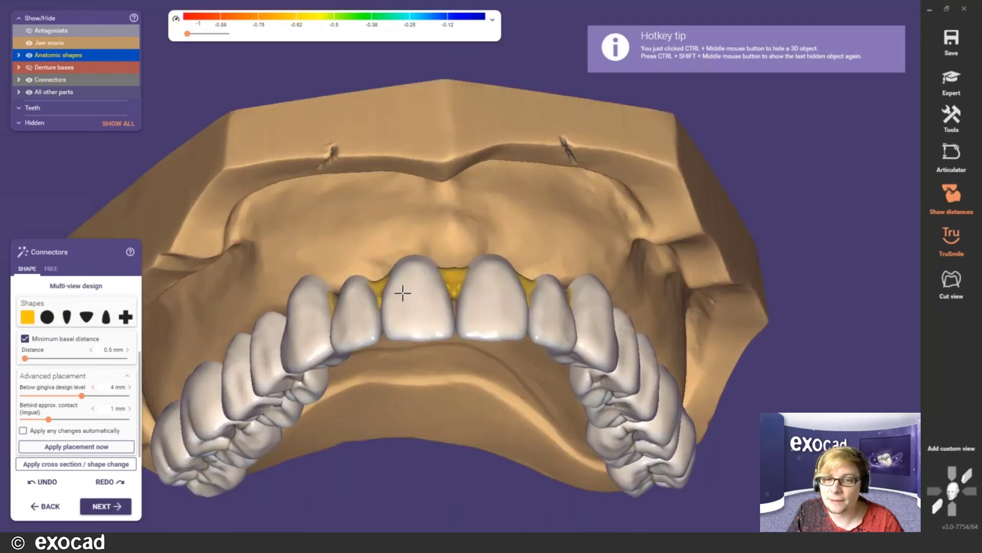
middle_click(408, 283)
scroll(407, 283, down, 4)
scroll(447, 330, up, 1)
right_drag(445, 338, 443, 328)
scroll(459, 285, up, 3)
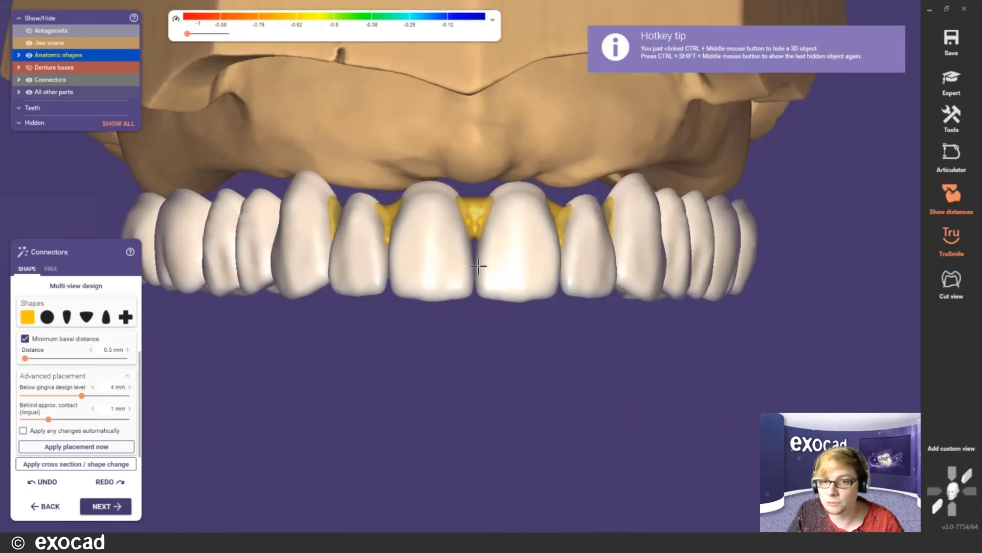
scroll(471, 358, down, 3)
right_drag(469, 364, 477, 338)
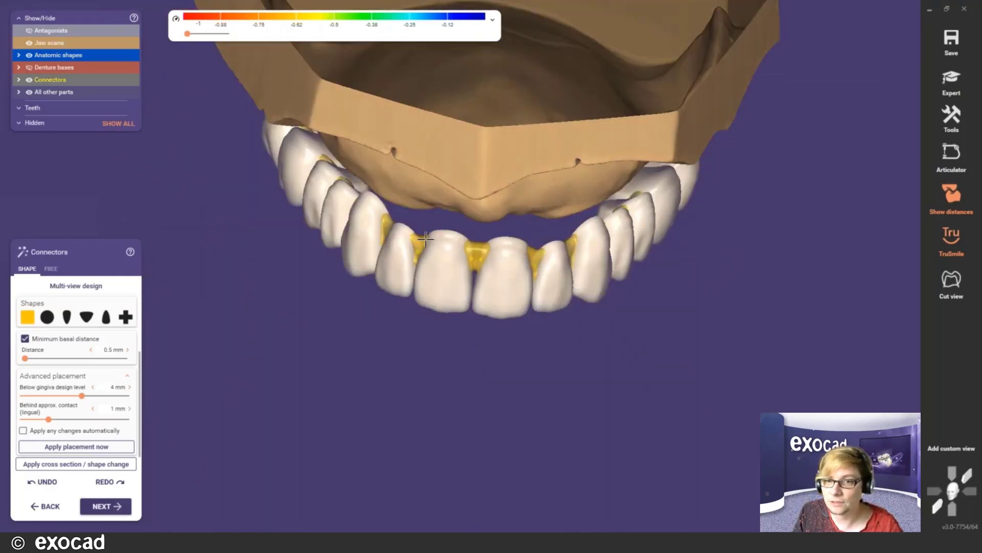
right_drag(565, 245, 511, 267)
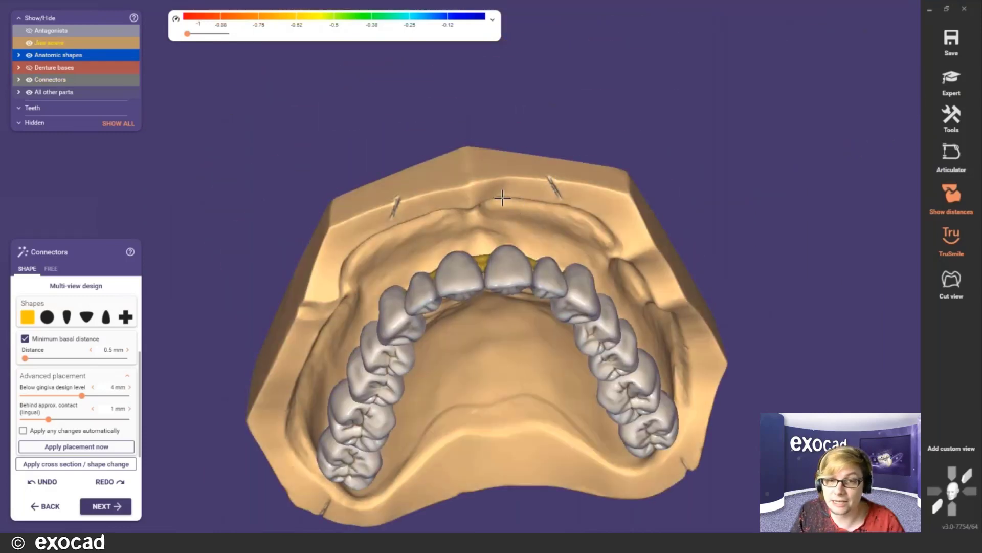
key(d)
right_drag(502, 198, 511, 232)
right_drag(463, 308, 478, 218)
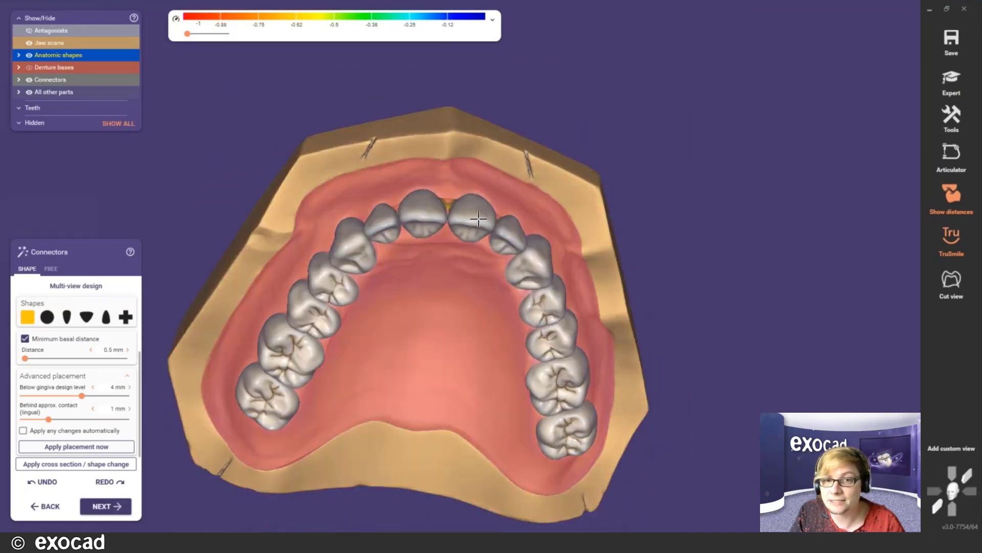
scroll(478, 219, up, 3)
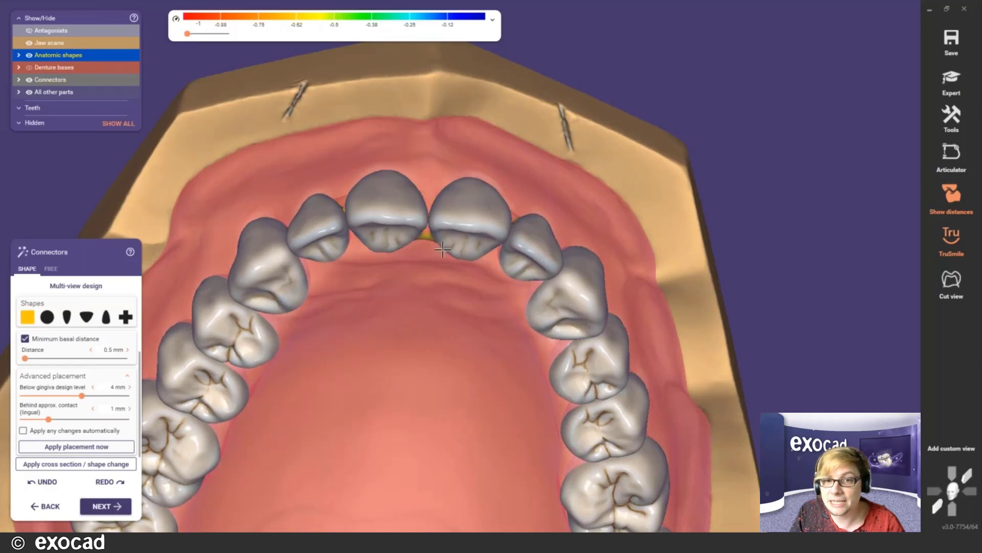
right_drag(442, 249, 436, 295)
scroll(443, 250, down, 3)
scroll(410, 330, up, 3)
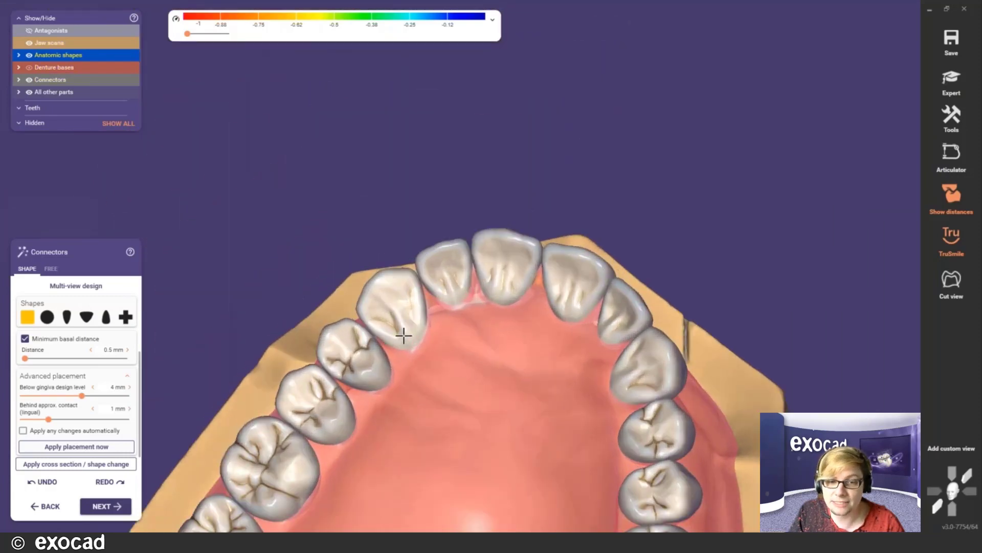
scroll(552, 329, down, 5)
right_drag(553, 329, 467, 411)
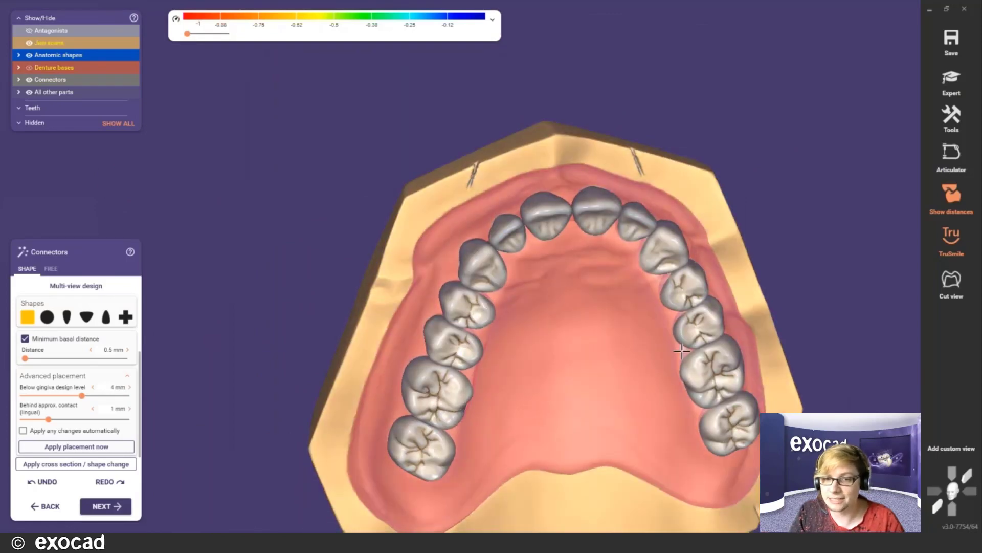
scroll(681, 351, up, 2)
middle_drag(515, 407, 592, 318)
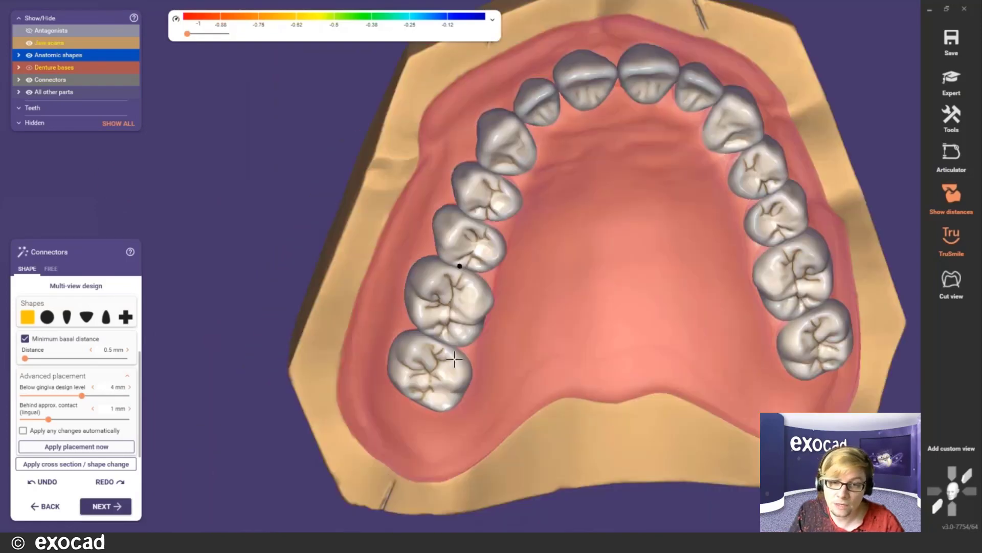
right_drag(592, 318, 595, 318)
scroll(512, 281, up, 3)
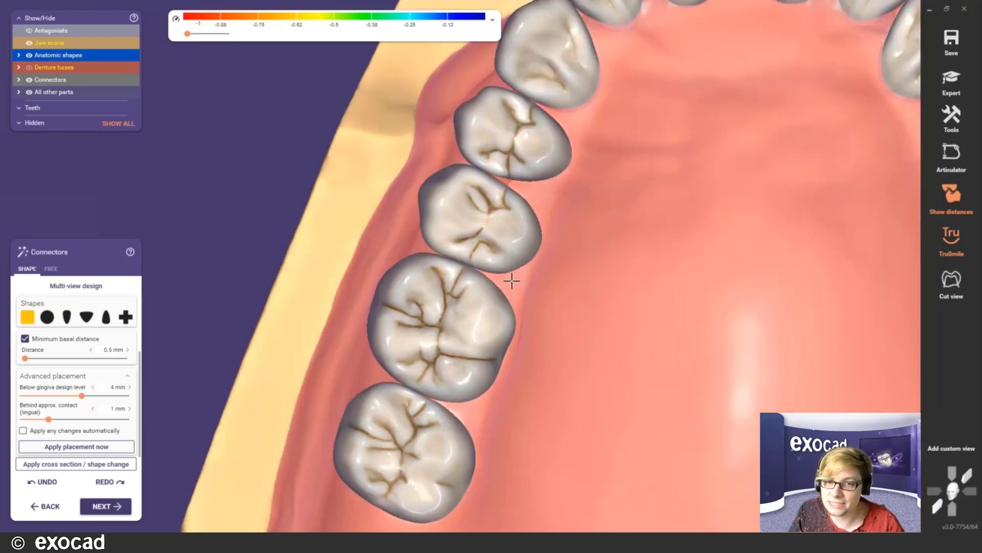
right_drag(515, 284, 417, 238)
scroll(417, 238, down, 5)
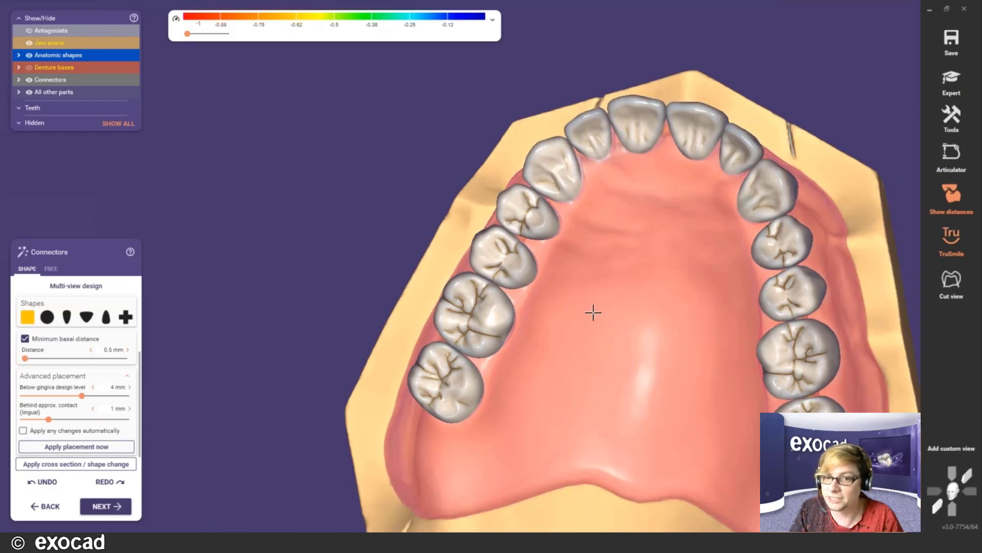
right_drag(493, 321, 598, 373)
scroll(488, 262, up, 5)
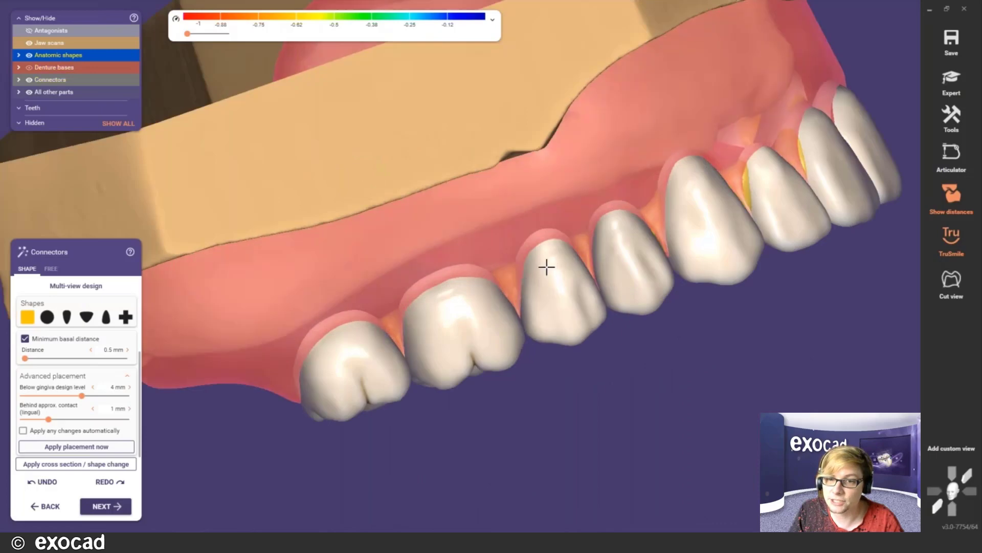
scroll(550, 268, down, 4)
right_drag(670, 252, 669, 246)
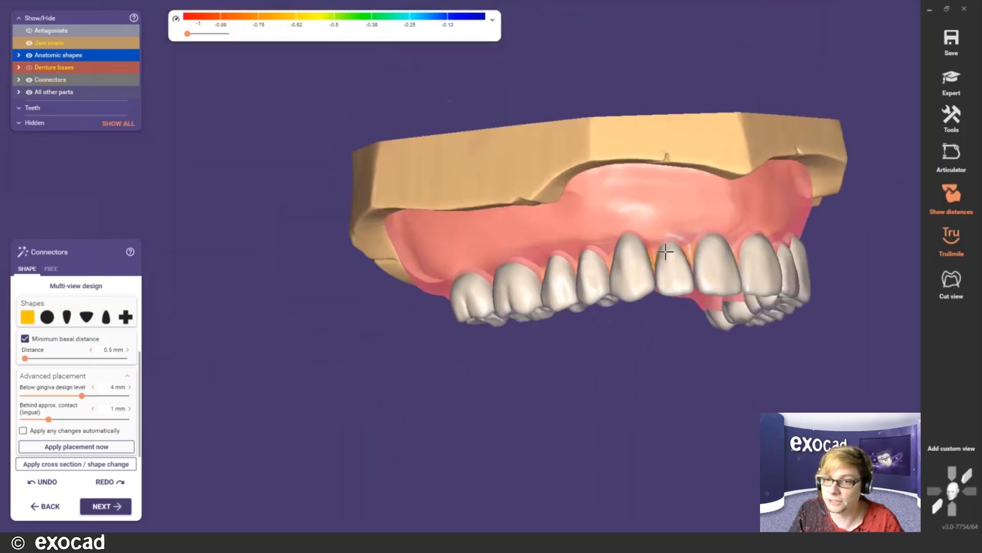
middle_click(669, 244)
scroll(669, 245, up, 5)
scroll(335, 294, up, 3)
right_drag(255, 297, 257, 294)
scroll(307, 404, down, 4)
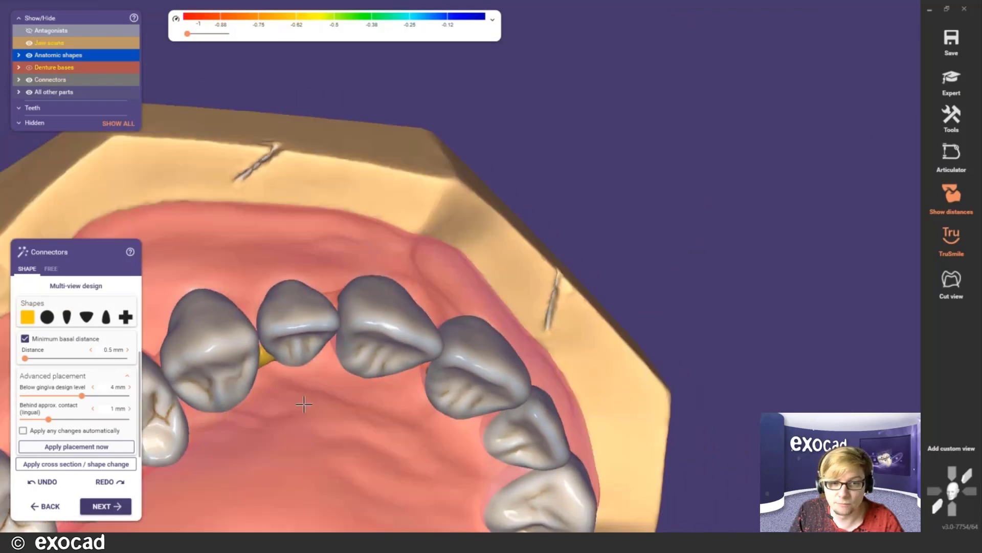
scroll(290, 358, up, 3)
middle_click(290, 368)
right_drag(410, 287, 437, 310)
scroll(416, 294, up, 3)
right_drag(429, 219, 500, 271)
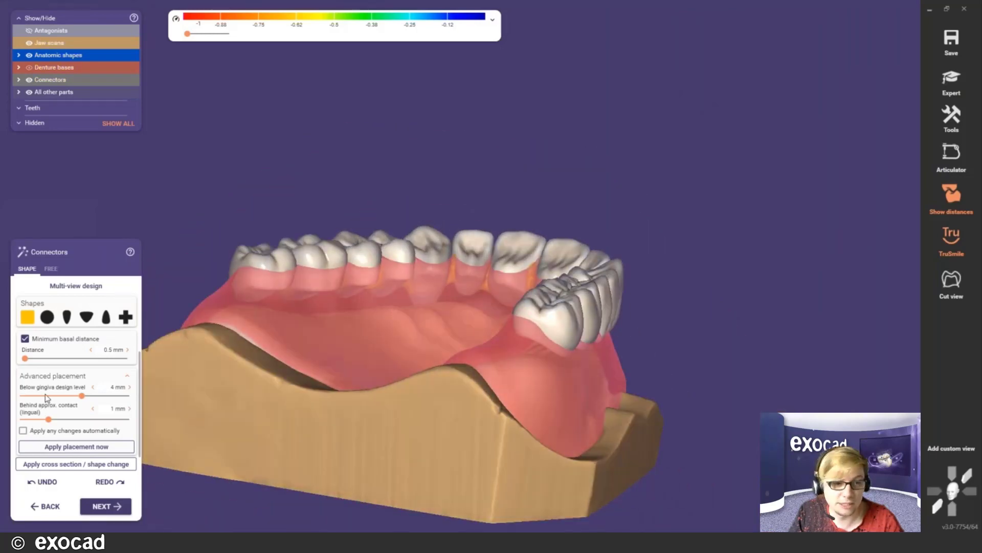
right_drag(551, 304, 524, 284)
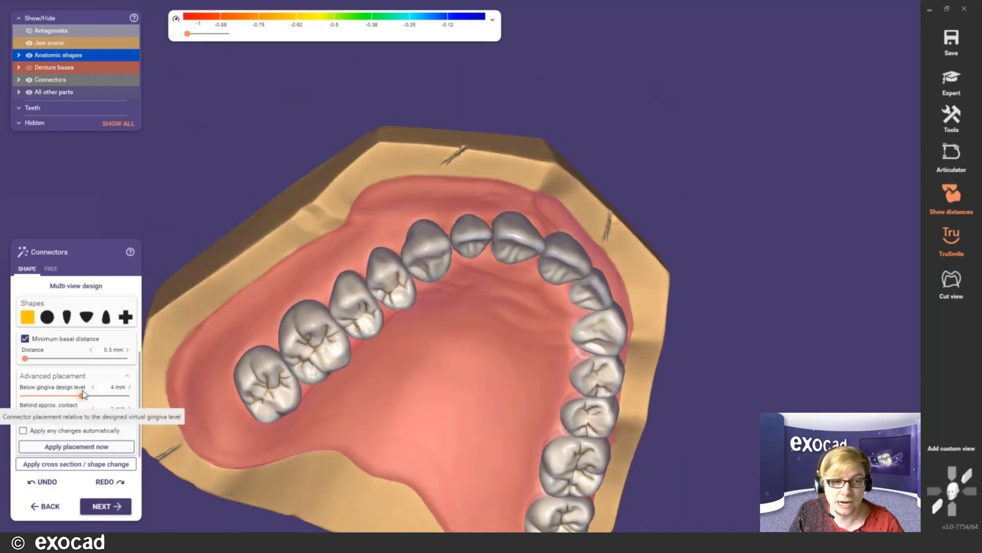
right_drag(429, 341, 427, 323)
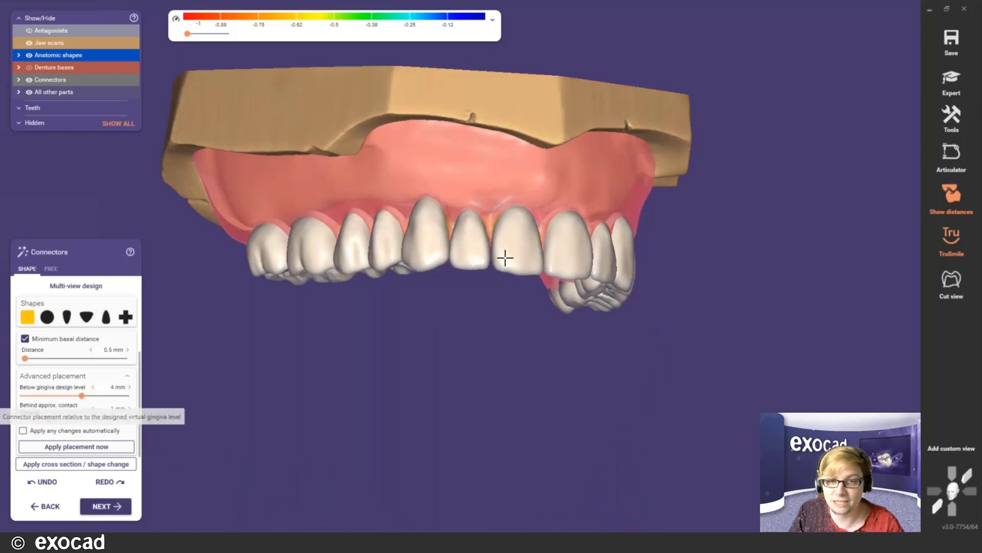
right_drag(504, 259, 498, 265)
scroll(614, 233, up, 3)
right_drag(619, 232, 599, 233)
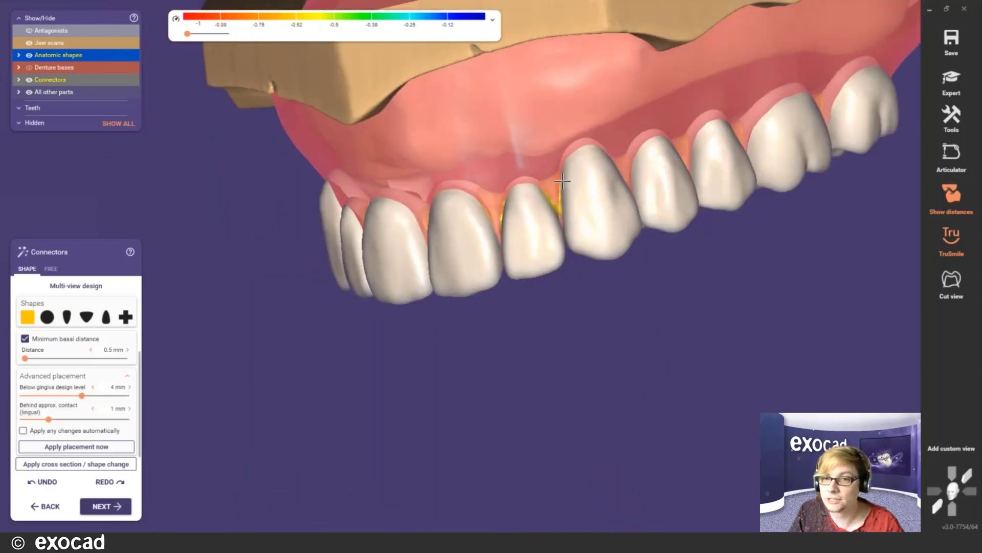
right_drag(564, 182, 499, 205)
scroll(493, 133, up, 3)
scroll(479, 294, down, 4)
right_drag(479, 294, 471, 340)
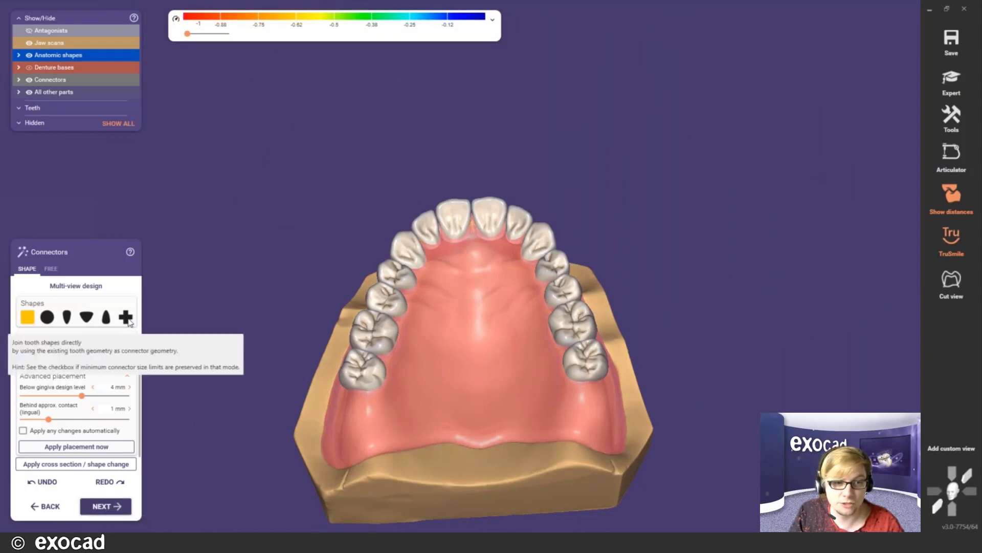
right_drag(356, 255, 361, 253)
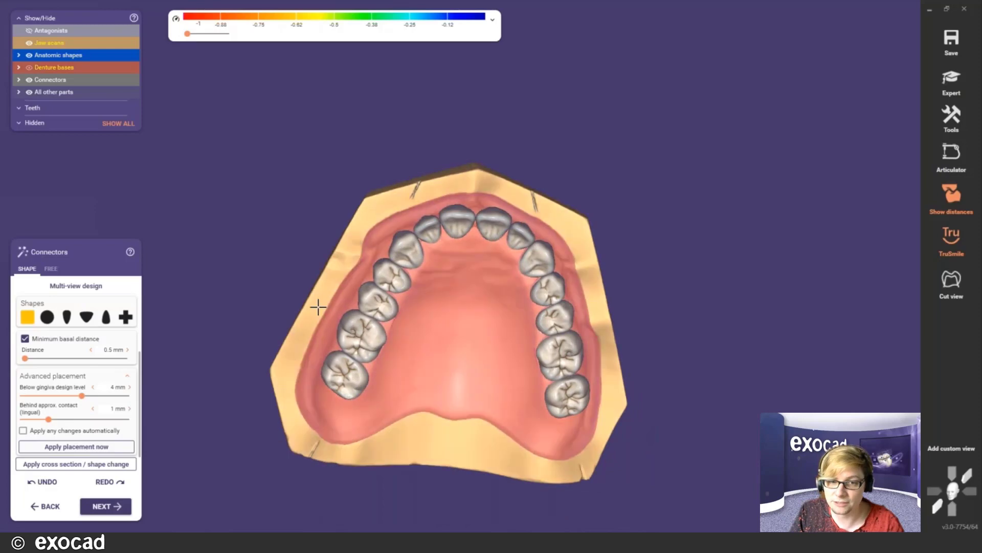
scroll(377, 383, up, 5)
scroll(385, 371, down, 6)
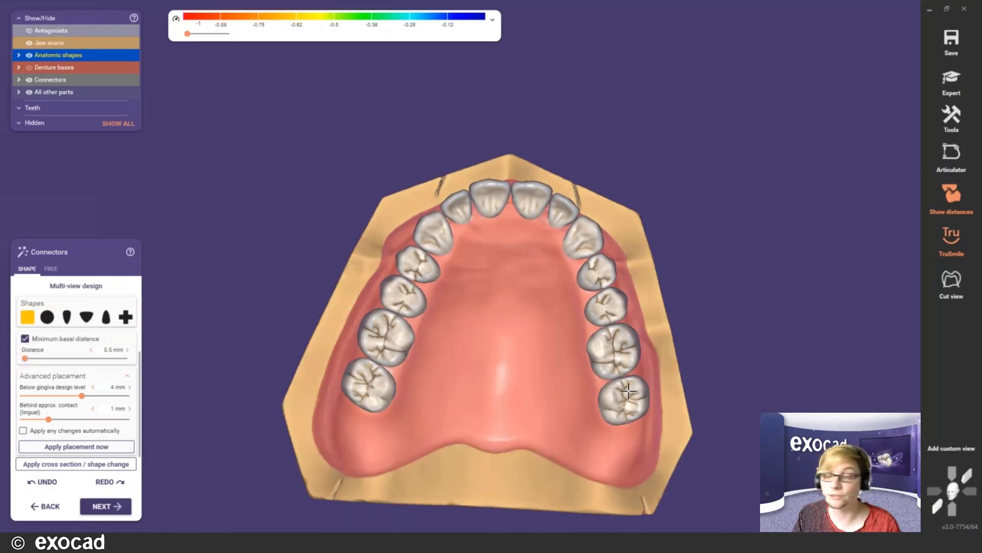
scroll(399, 394, up, 10)
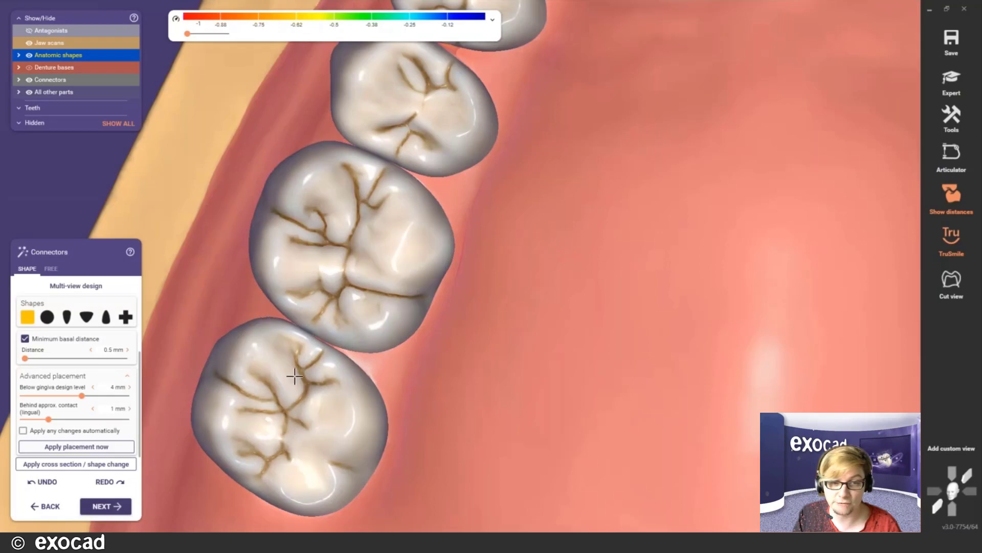
scroll(307, 404, down, 10)
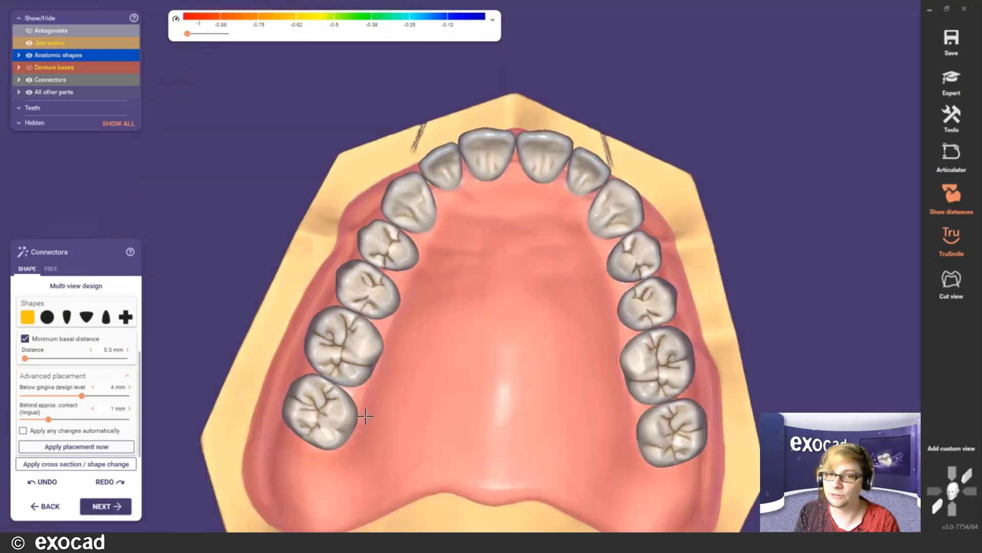
scroll(389, 394, down, 5)
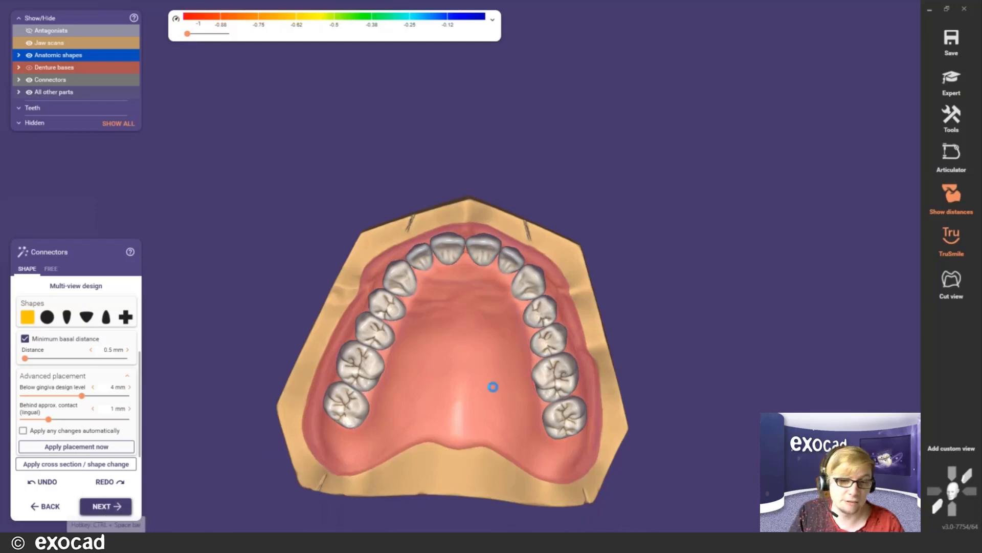
- Advance to Free-Forming and zoom in on the front gingiva of the upper denture base
click(106, 506)
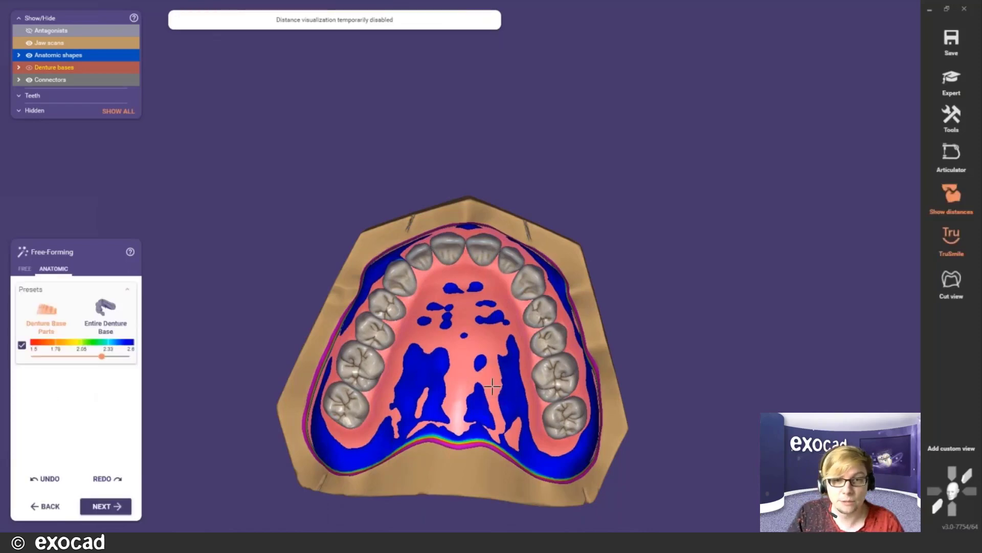
right_drag(487, 306, 486, 300)
scroll(440, 247, up, 5)
middle_click(440, 247)
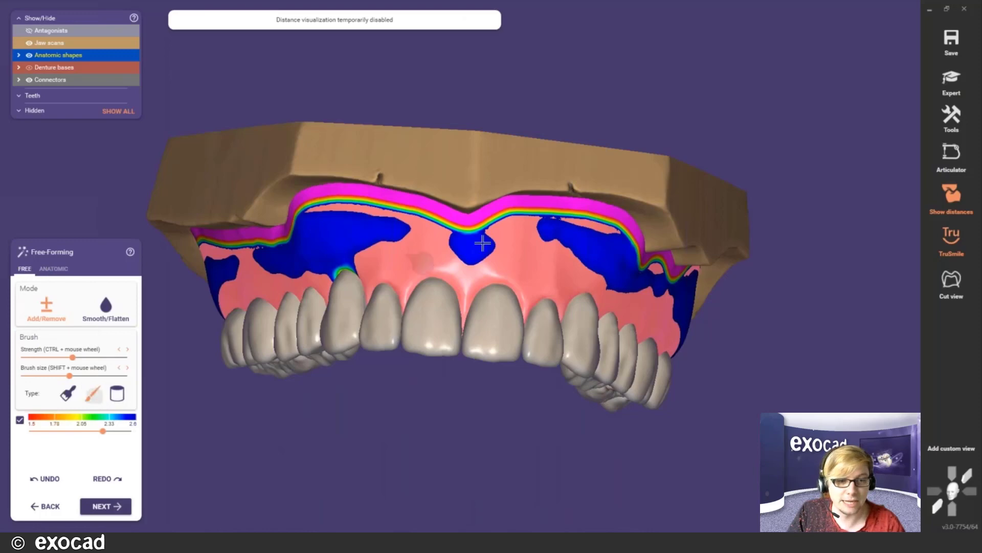
scroll(480, 284, up, 2)
shift+scroll(467, 271, up, 2)
scroll(467, 278, up, 3)
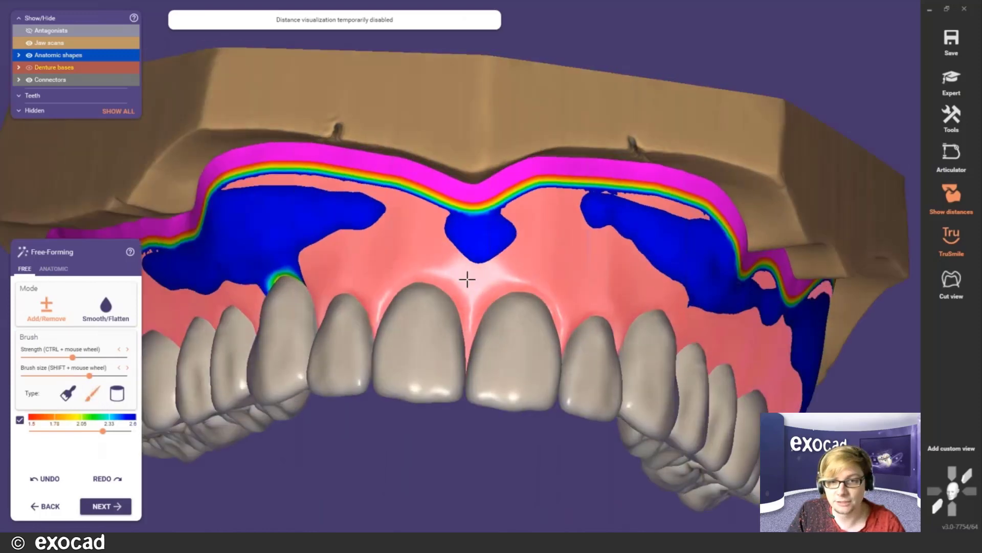
- Thin the gingiva base above the central incisors, lateral incisor, canine and further back
right_drag(467, 282, 468, 293)
shift+drag(473, 266, 467, 239)
mouse_move(378, 251)
shift+mouse_down()
mouse_move(371, 222)
mouse_move(378, 228)
shift+mouse_up()
right_drag(364, 261, 397, 255)
mouse_move(303, 230)
shift+mouse_down()
mouse_move(318, 270)
mouse_move(305, 238)
shift+mouse_up()
right_drag(425, 248, 338, 247)
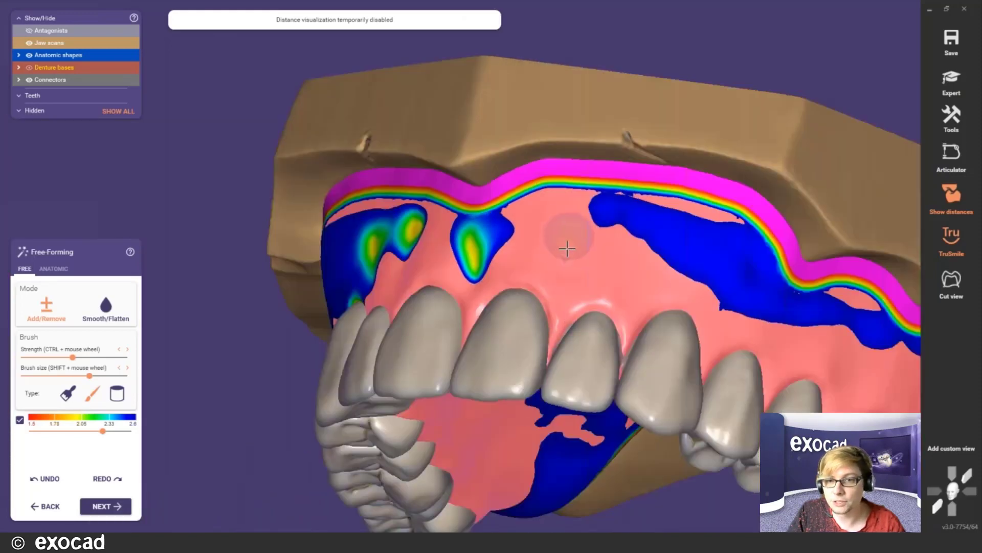
shift+drag(592, 235, 599, 223)
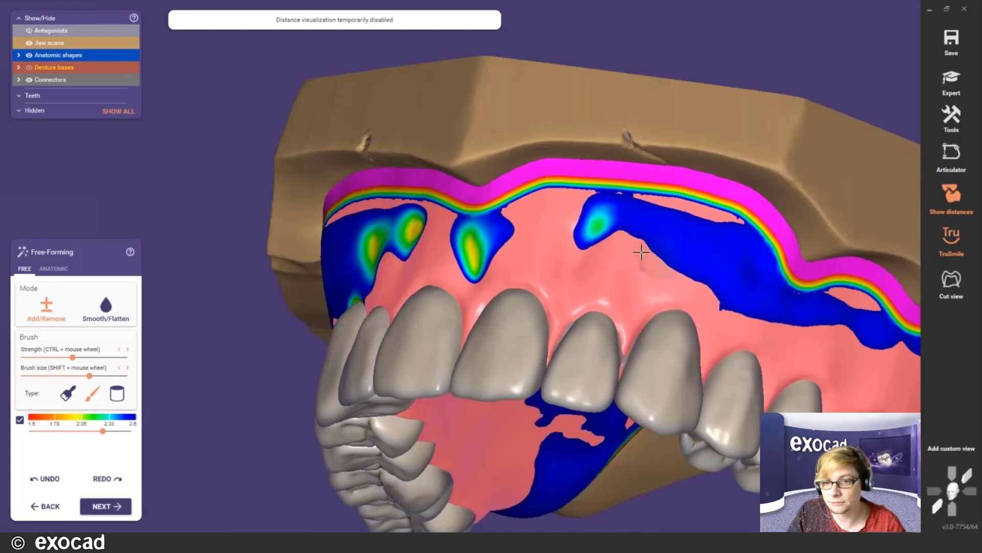
shift+drag(641, 252, 650, 245)
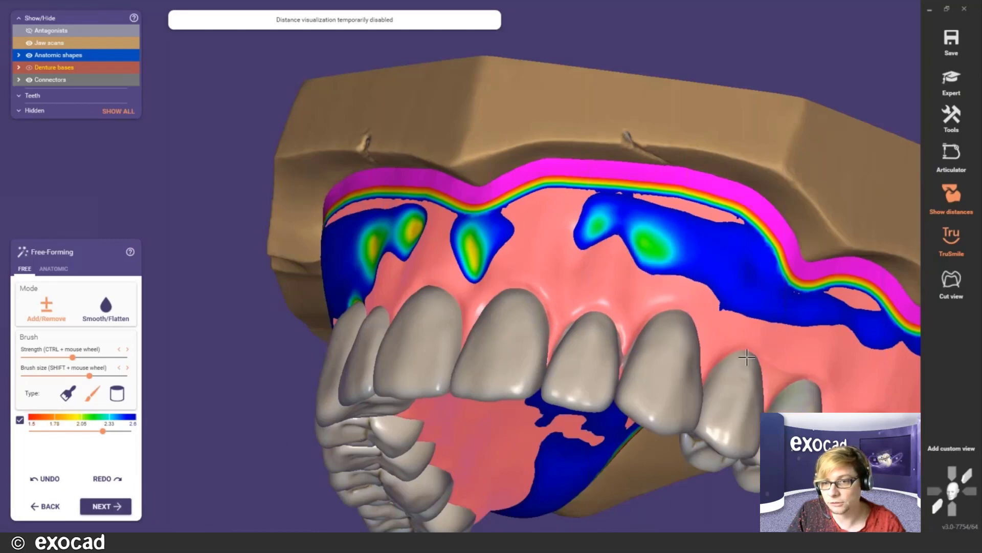
shift+drag(726, 281, 739, 293)
scroll(320, 291, down, 2)
- Thin the base on the opposite side, then review the thickness map from occlusal and palatal views
right_drag(329, 292, 434, 294)
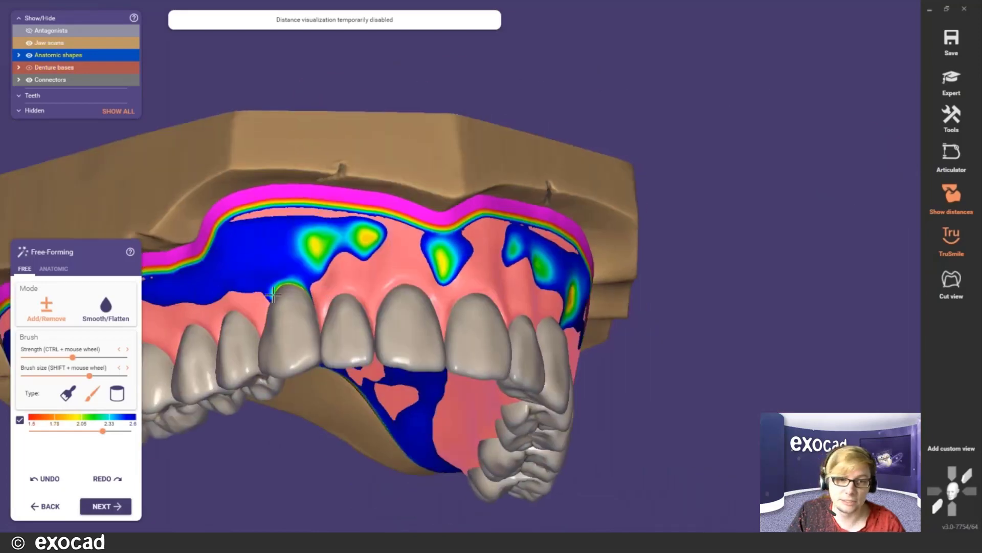
shift+drag(250, 282, 246, 259)
scroll(390, 355, down, 3)
right_drag(392, 355, 395, 376)
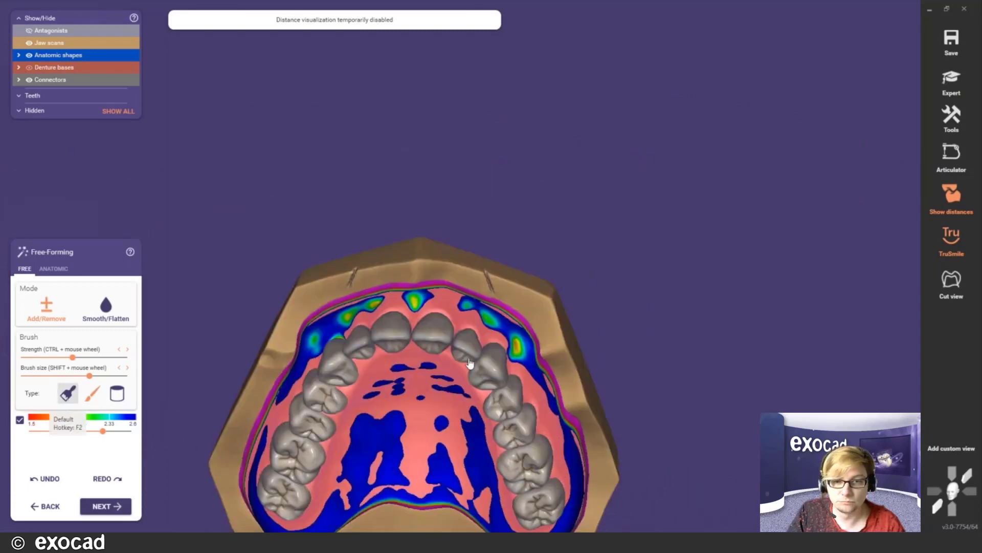
right_drag(470, 363, 358, 323)
scroll(358, 322, up, 4)
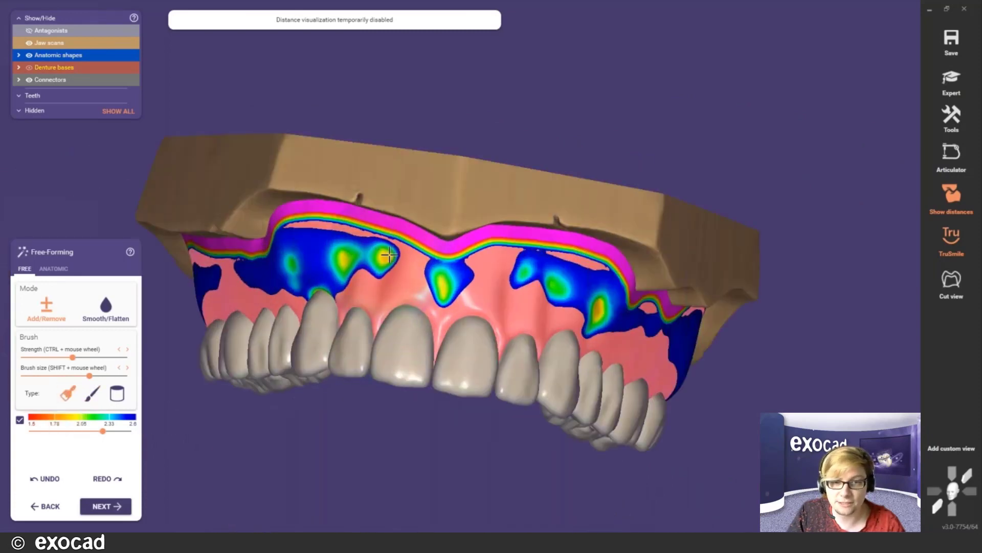
mouse_move(381, 314)
right_down()
mouse_move(359, 301)
mouse_move(383, 292)
mouse_move(372, 305)
right_up()
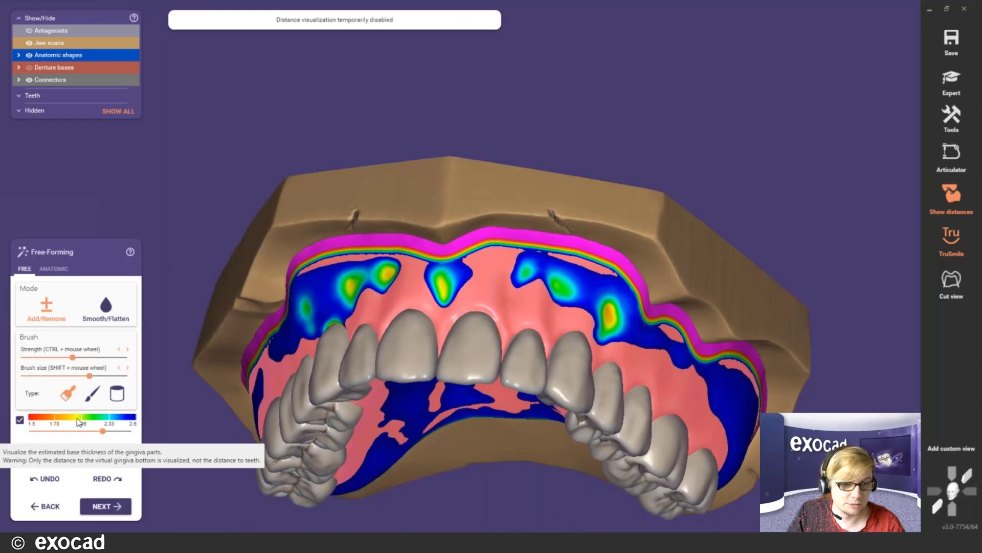
middle_click(505, 317)
right_drag(500, 342, 569, 282)
right_drag(422, 271, 398, 327)
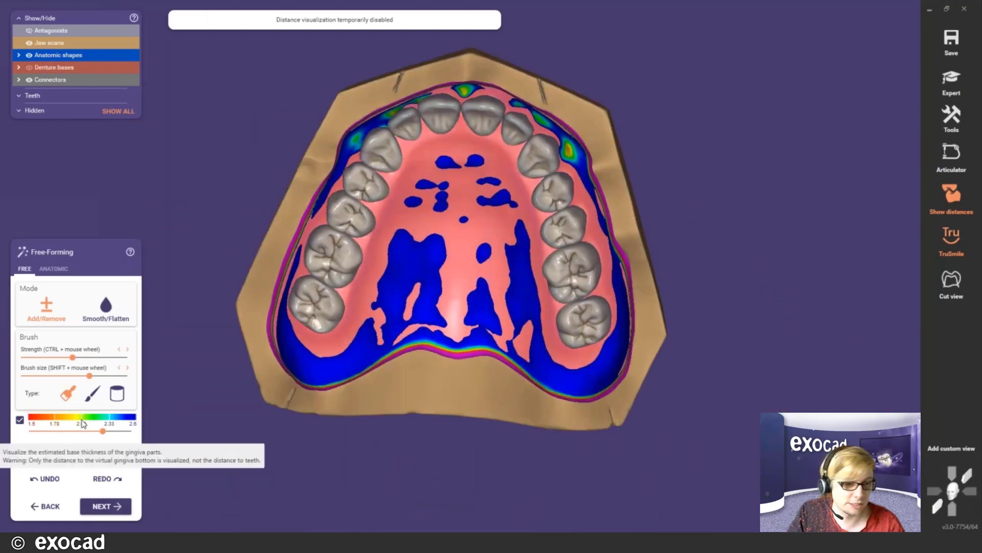
right_drag(444, 269, 278, 348)
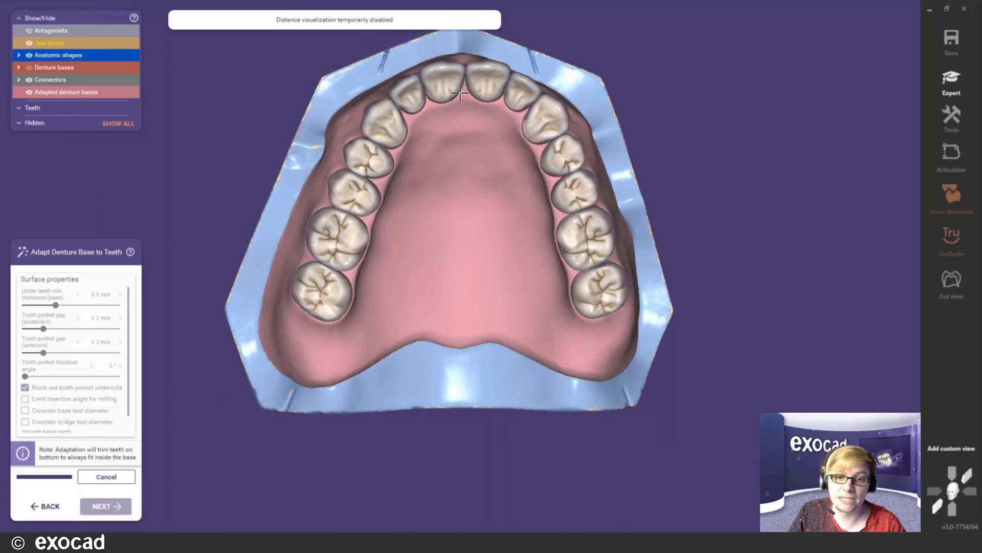
- Orbit the adapted denture base to review its underside, palate and posterior side
scroll(460, 104, up, 3)
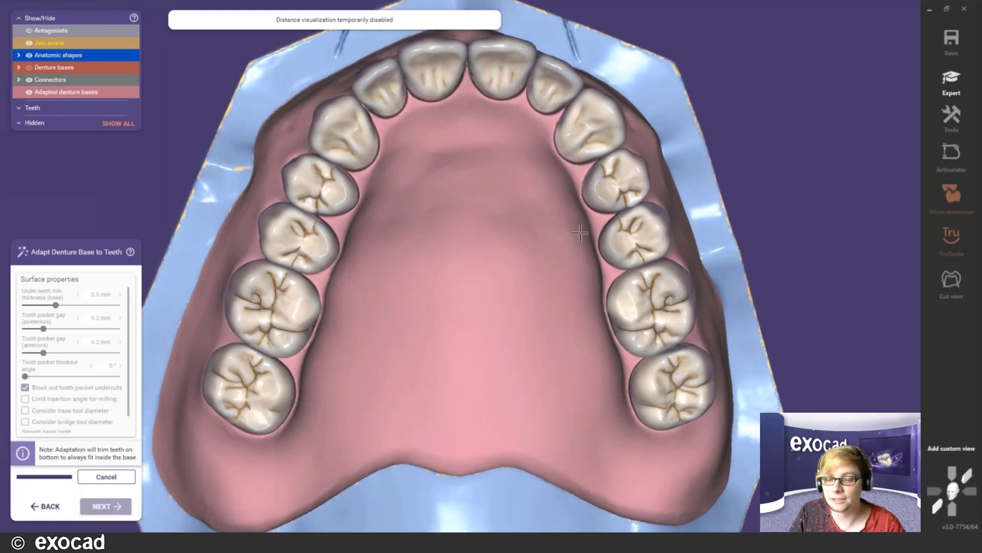
right_drag(474, 82, 453, 307)
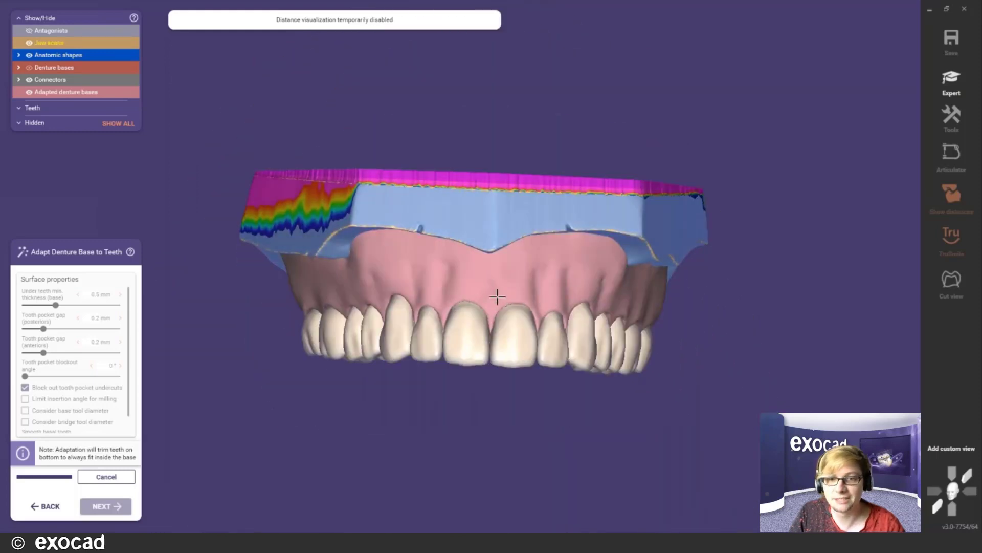
scroll(497, 296, up, 4)
right_drag(541, 353, 511, 230)
scroll(459, 266, down, 3)
right_drag(458, 266, 443, 132)
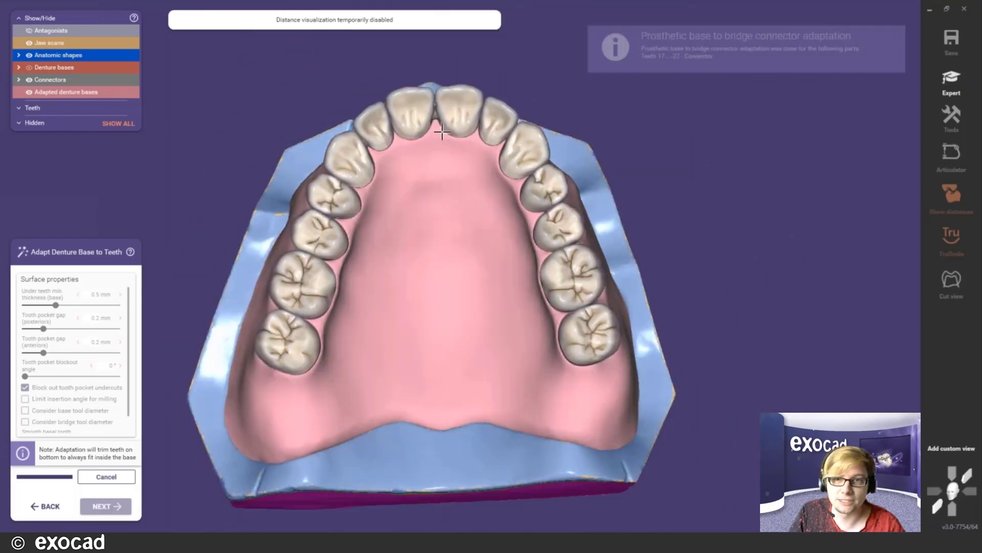
scroll(442, 132, up, 2)
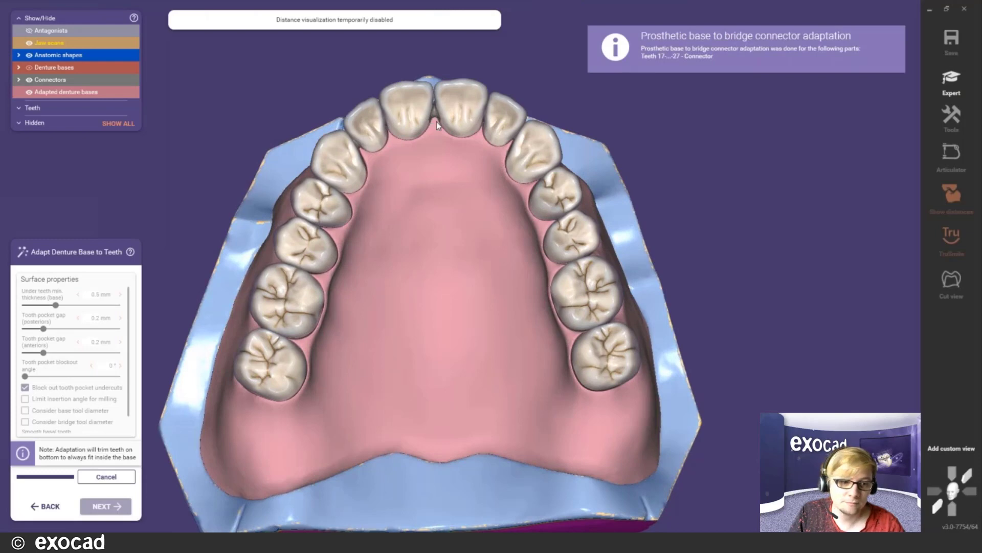
scroll(437, 121, up, 2)
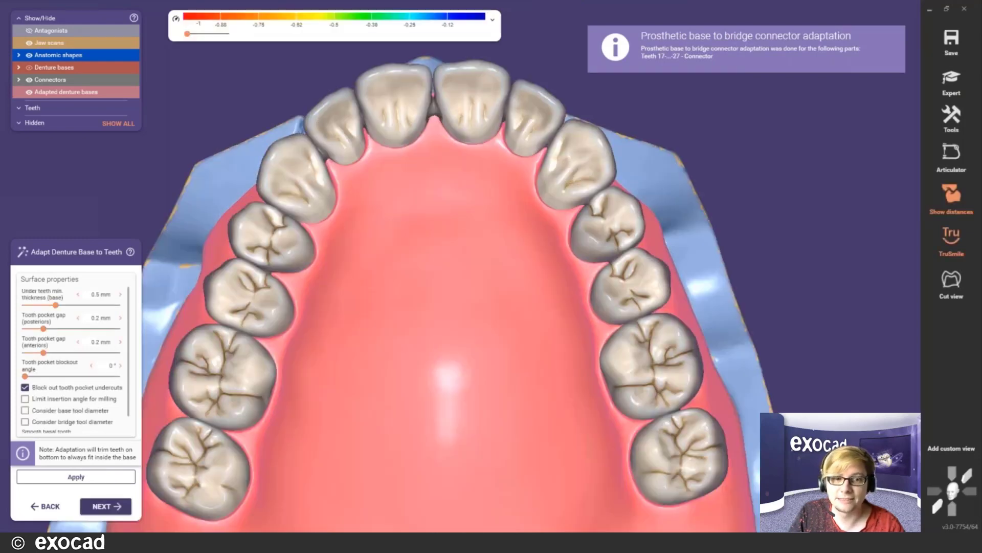
scroll(431, 166, down, 3)
scroll(446, 193, up, 1)
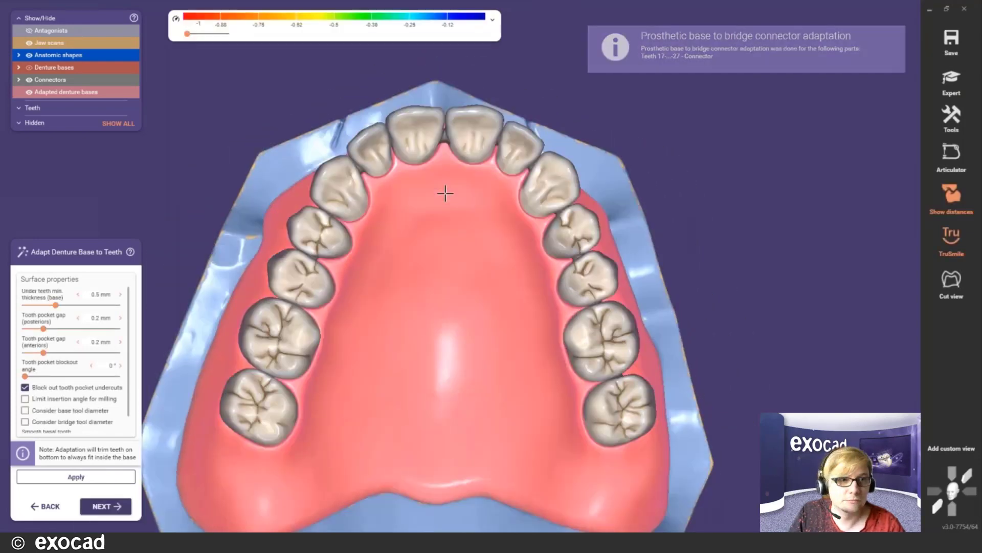
- Hide the connectors and teeth to expose and inspect the tooth pockets in the base
click(29, 80)
click(29, 55)
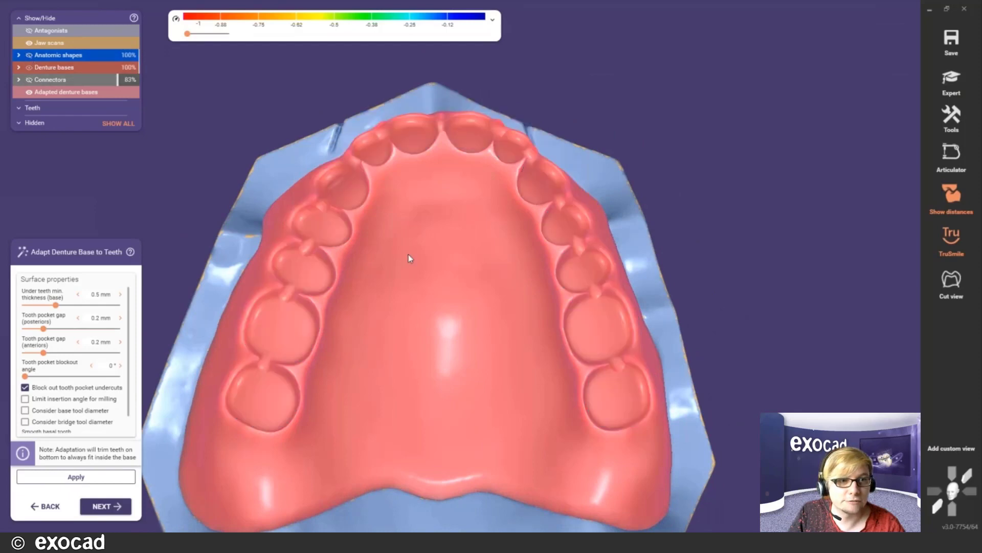
right_drag(462, 295, 286, 262)
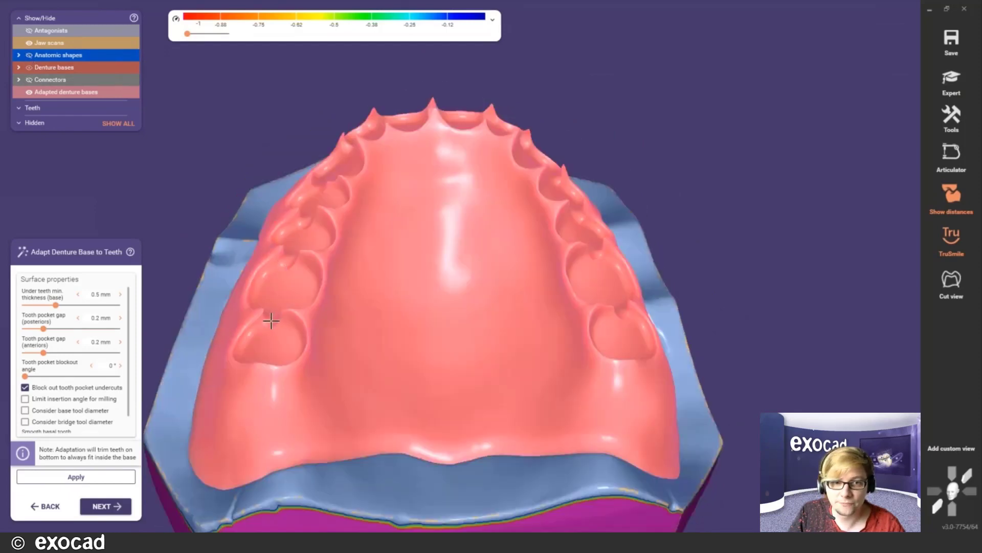
right_drag(475, 293, 561, 178)
right_drag(521, 266, 524, 275)
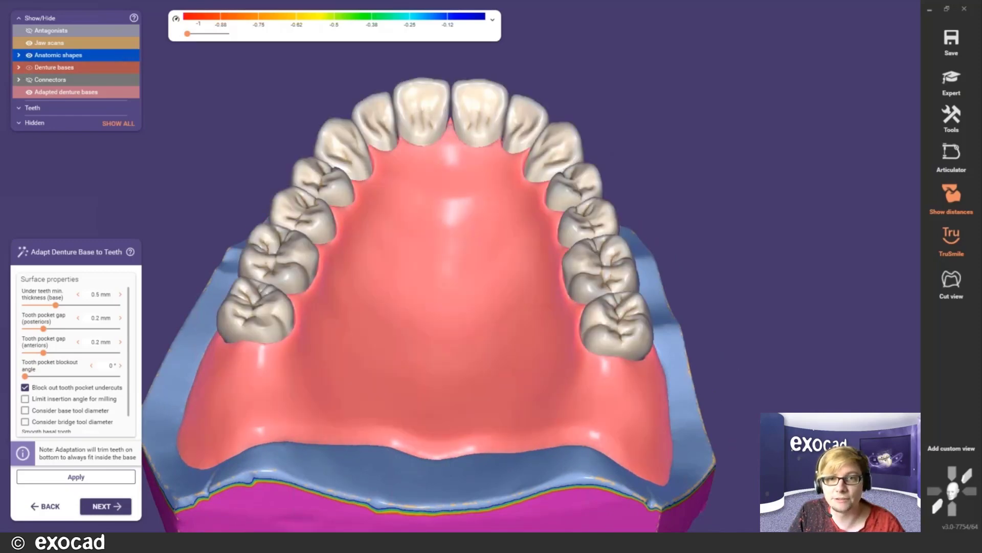
middle_click(436, 152)
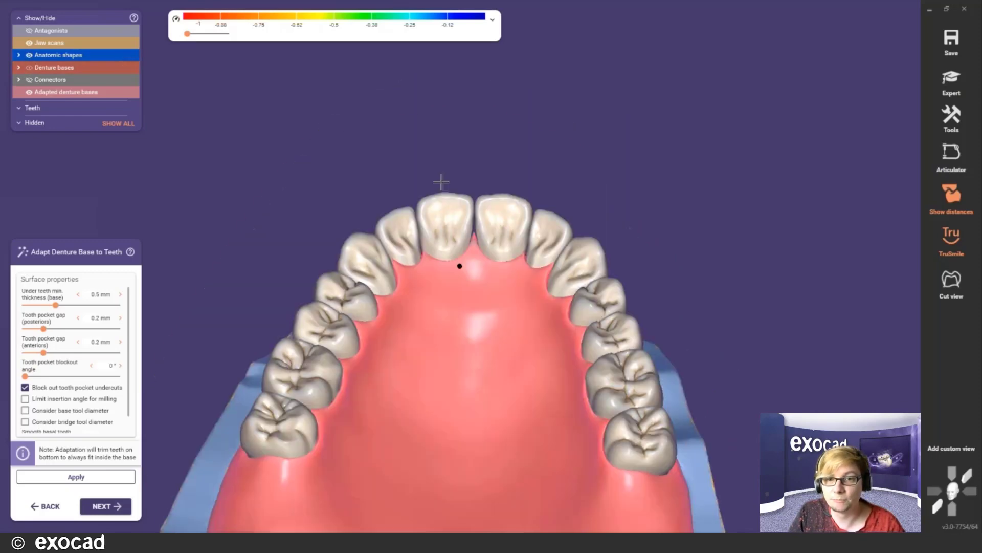
right_drag(440, 182, 473, 245)
scroll(474, 245, up, 1)
scroll(474, 245, up, 3)
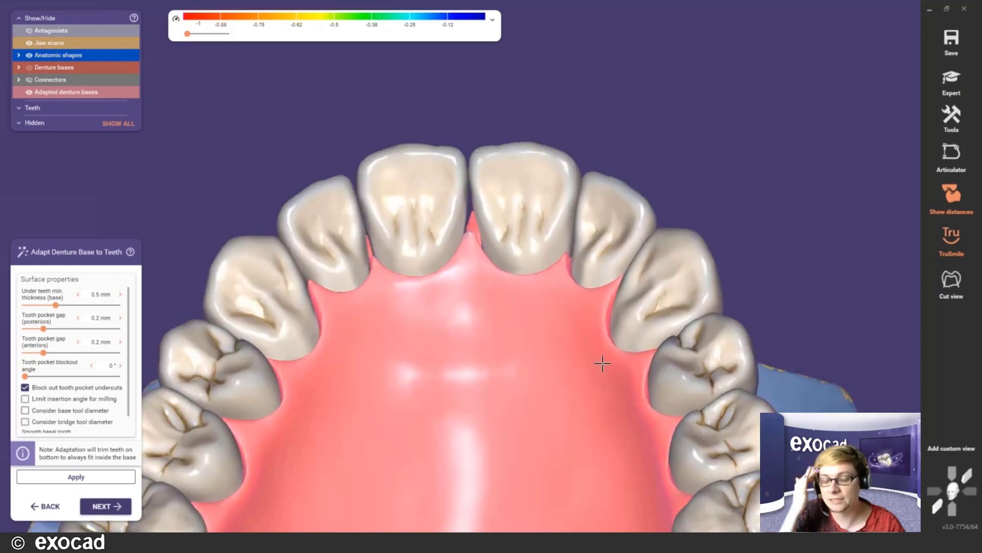
scroll(603, 358, down, 3)
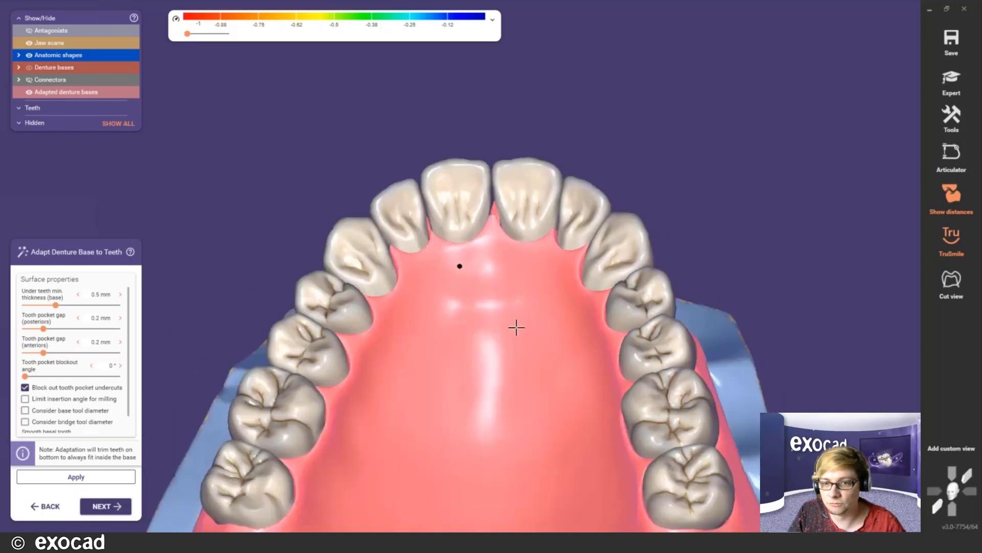
- Orbit the arch through side views to a symmetrical top view
right_drag(513, 321, 530, 311)
scroll(582, 290, up, 3)
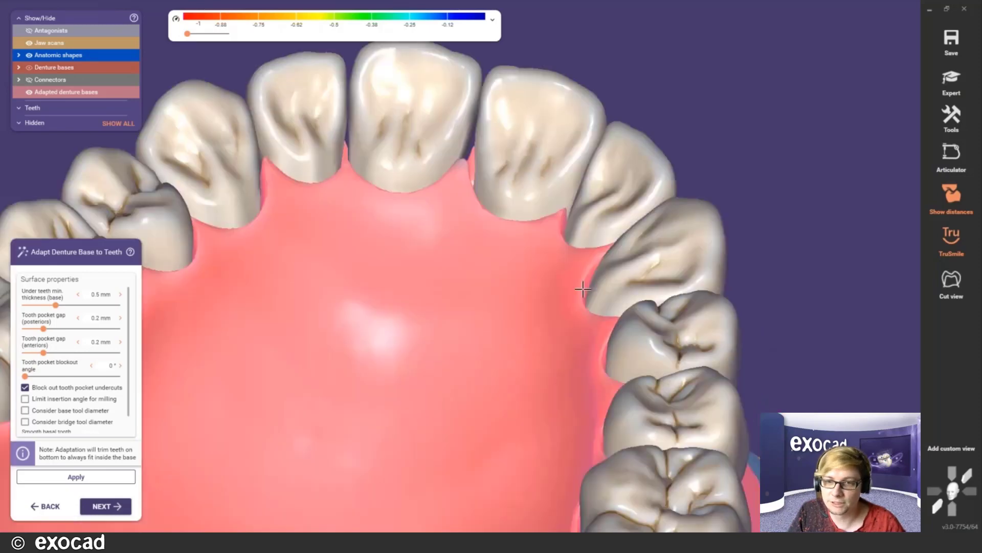
scroll(583, 290, up, 2)
right_drag(570, 285, 533, 274)
scroll(291, 354, down, 5)
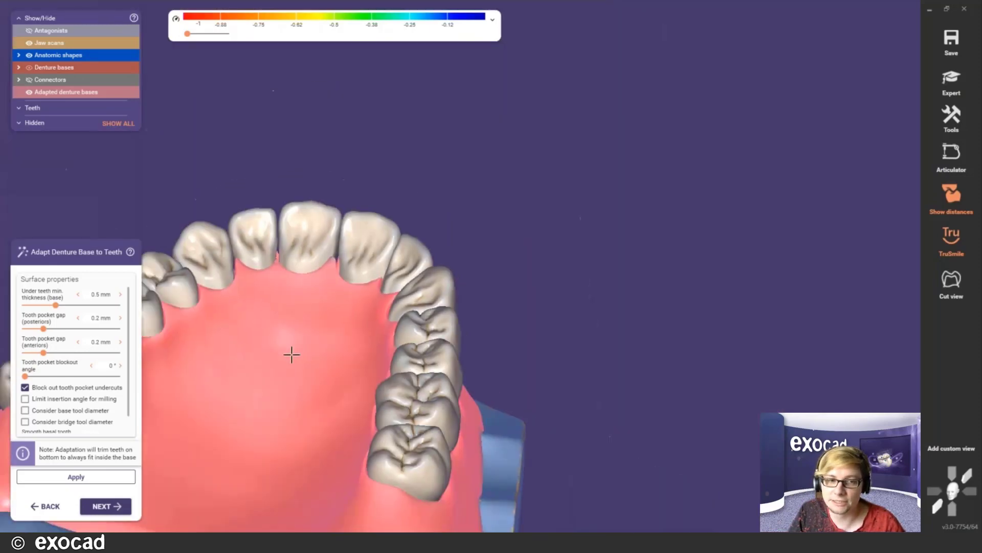
scroll(292, 355, down, 3)
right_drag(294, 356, 321, 364)
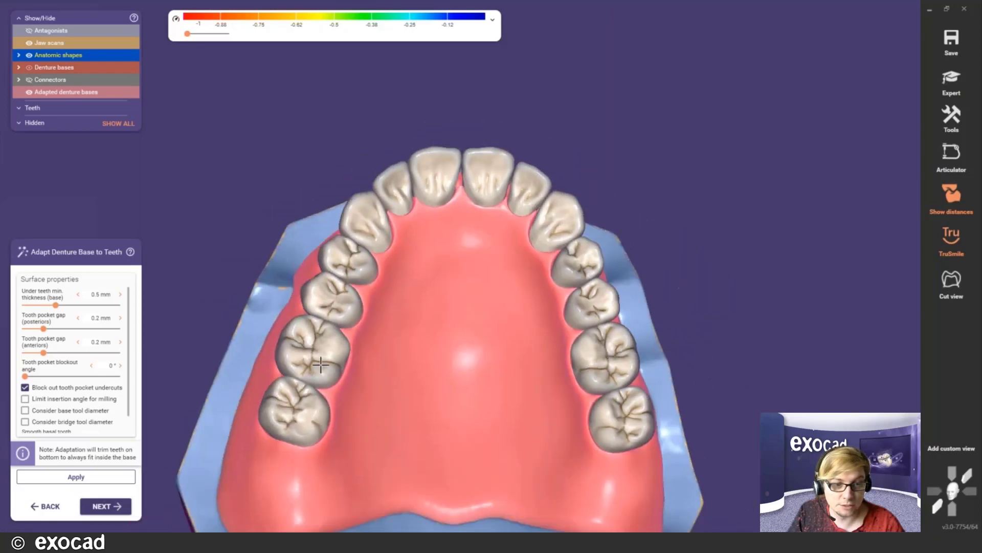
scroll(321, 365, down, 1)
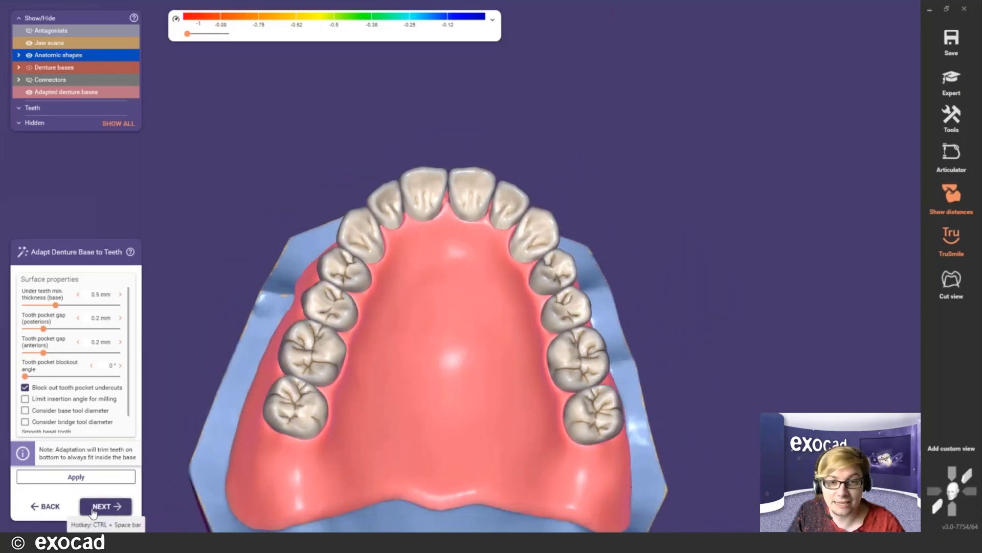
- Merge and save the denture design, choosing Free-form restorations as the next step
click(92, 507)
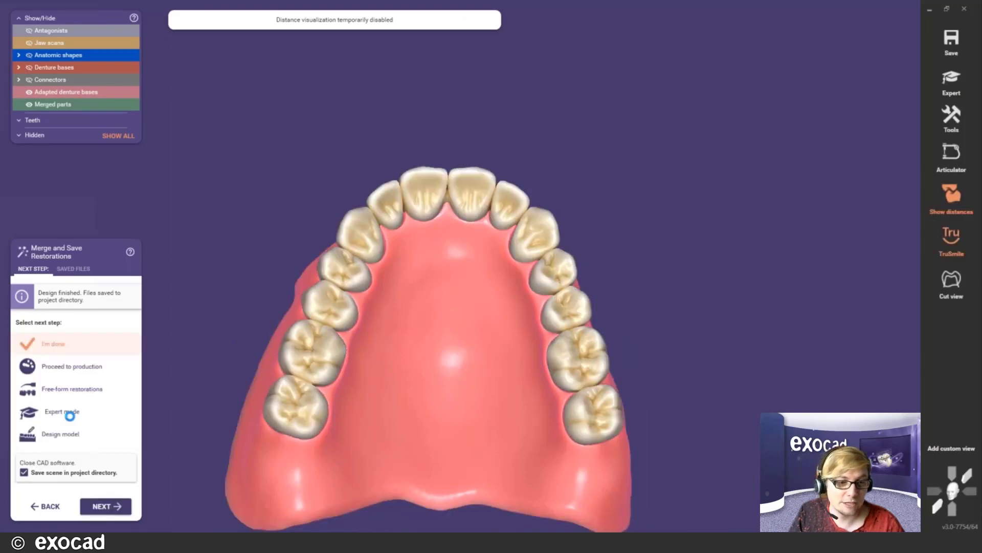
click(61, 390)
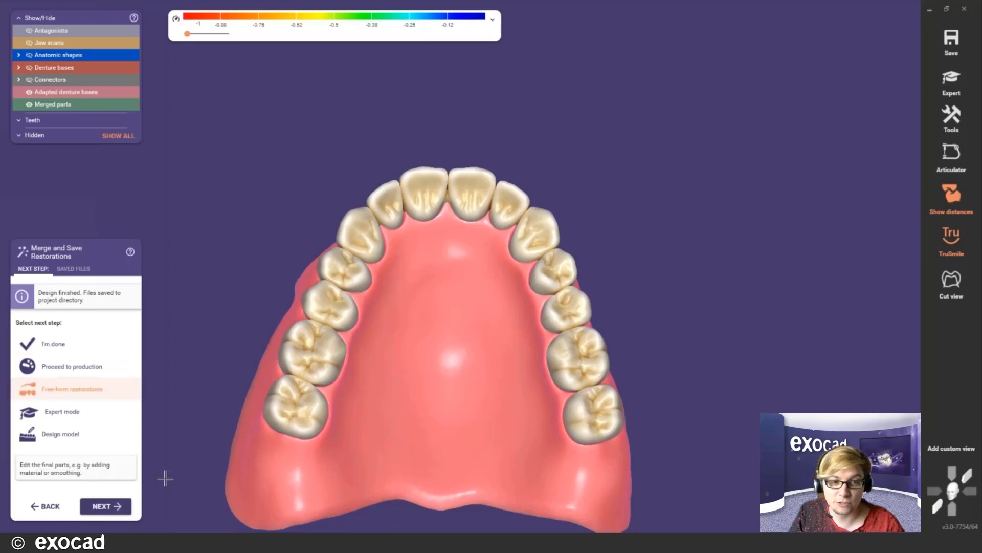
click(107, 505)
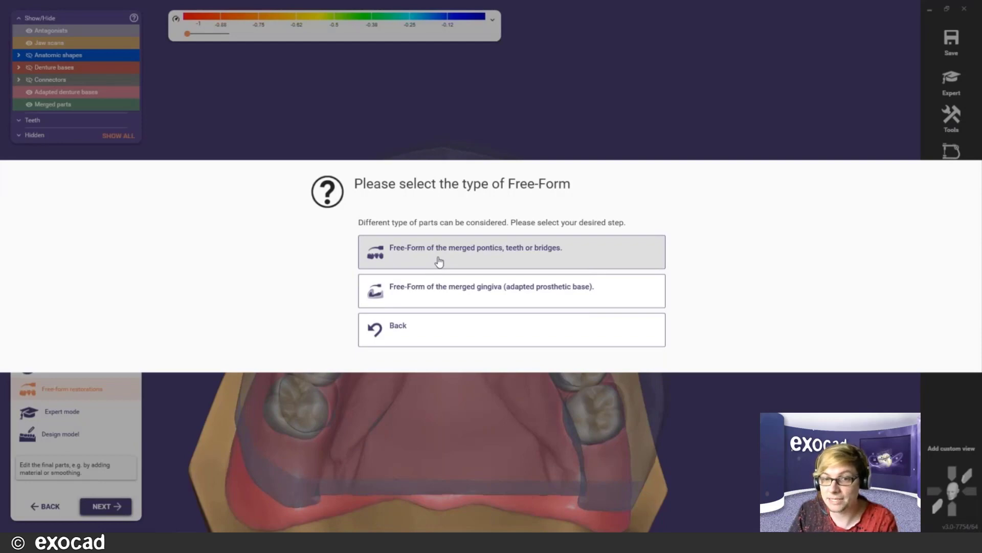
- Choose free-forming of the merged gingiva base with free brush sculpting, hiding the opposing jaw
click(503, 300)
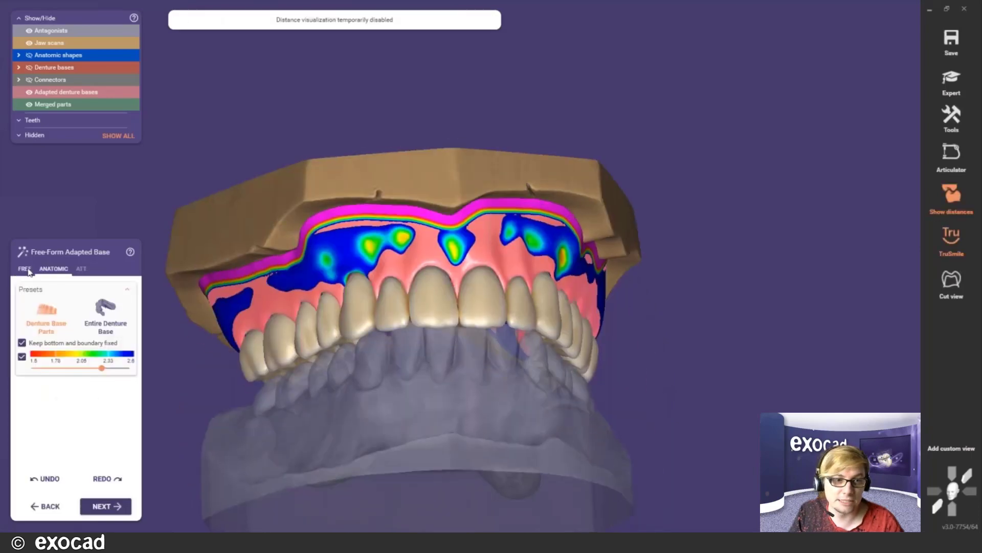
click(25, 269)
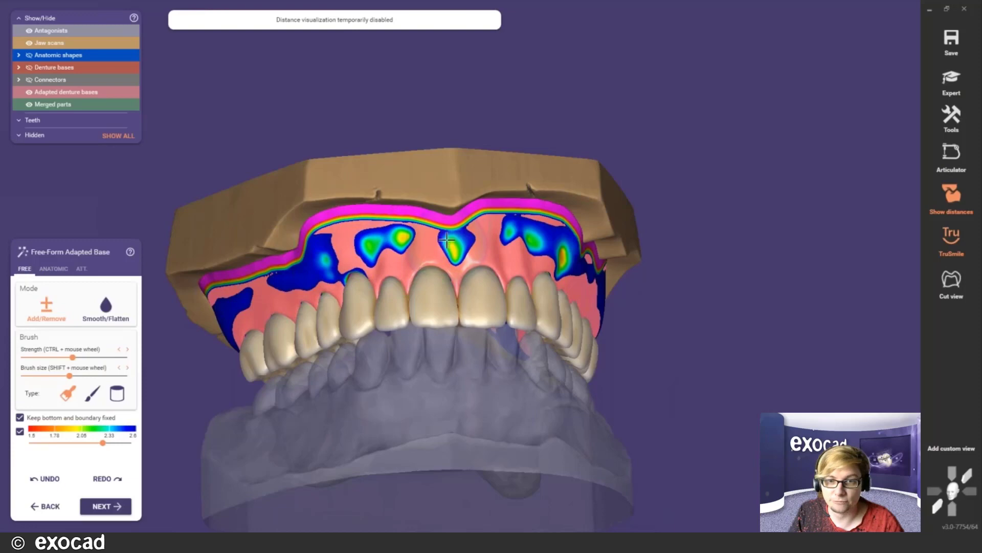
right_drag(447, 240, 443, 143)
key(ctrl+a)
right_drag(402, 333, 513, 256)
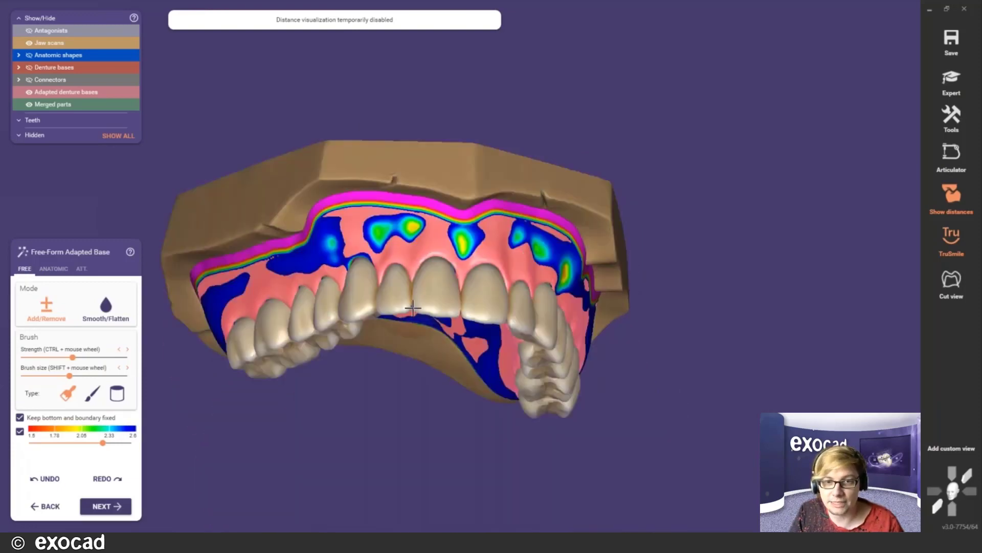
right_drag(413, 308, 381, 308)
scroll(380, 310, up, 2)
- Hide the teeth and orbit around the exposed gingiva base and palate
key(ctrl+m)
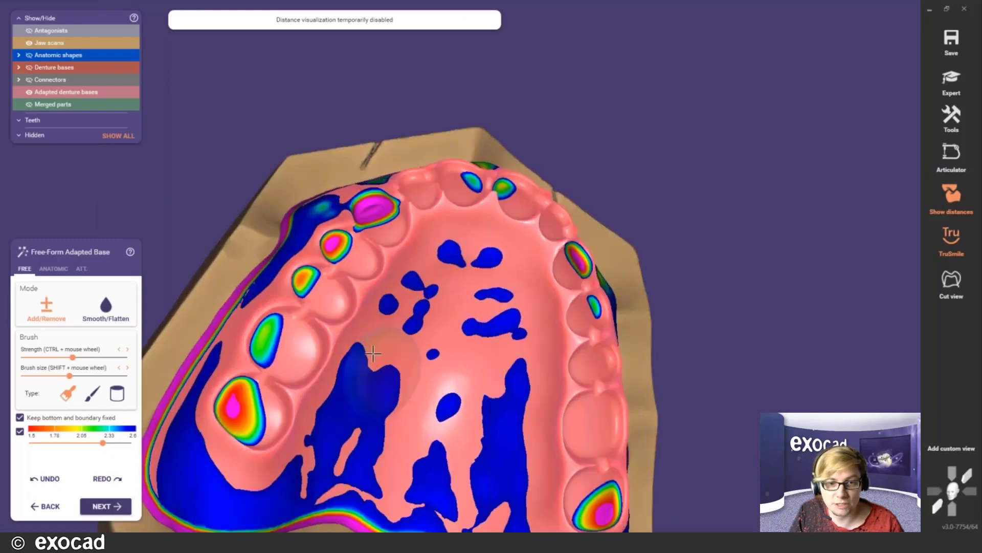
right_drag(380, 368, 374, 344)
scroll(279, 318, up, 3)
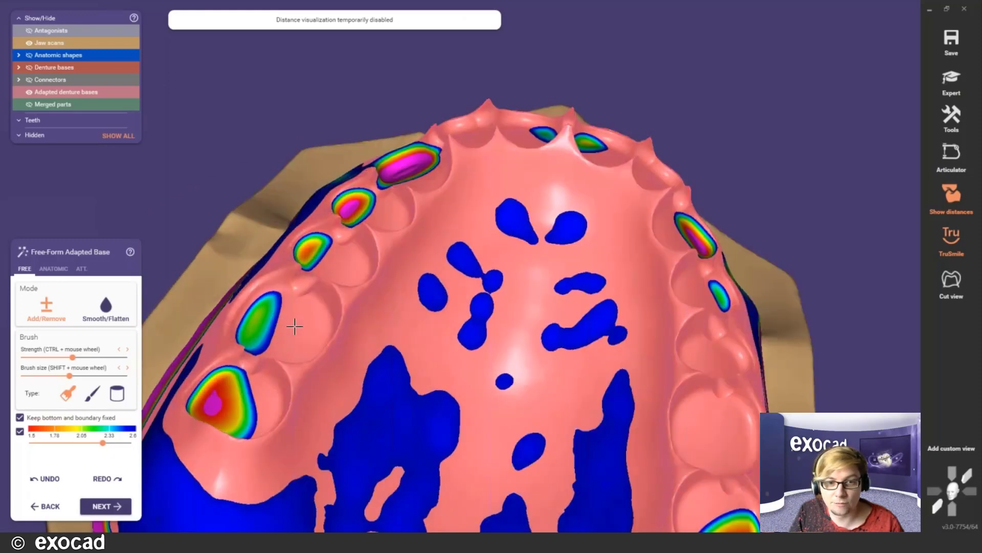
scroll(297, 330, down, 4)
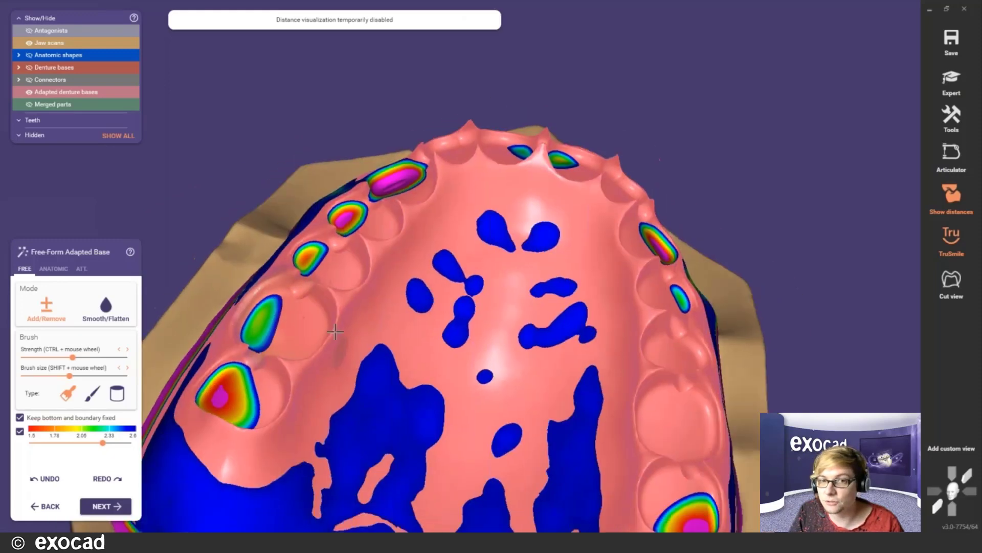
right_drag(317, 328, 348, 394)
right_drag(467, 236, 512, 299)
scroll(513, 298, down, 2)
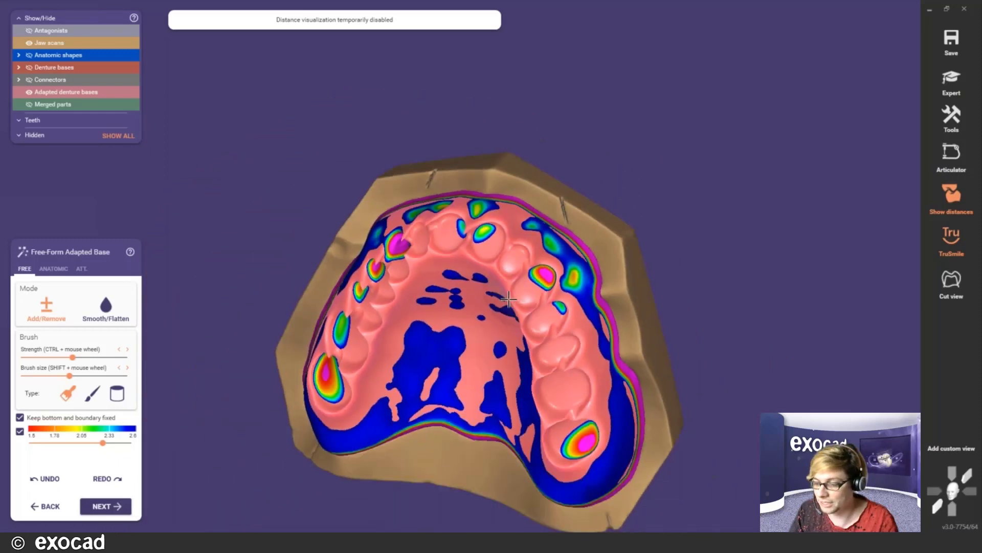
scroll(486, 390, up, 3)
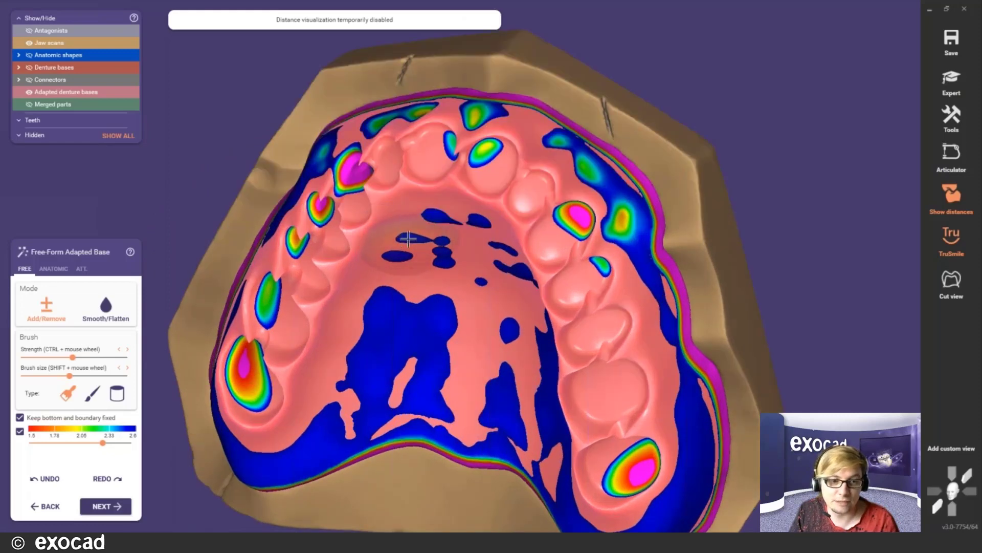
right_drag(408, 239, 520, 173)
- Show the antagonist instead of the upper jaw scan and turn off 'Keep bottom and boundary fixed'
right_click(472, 173)
click(420, 163)
scroll(421, 205, up, 3)
scroll(421, 205, down, 3)
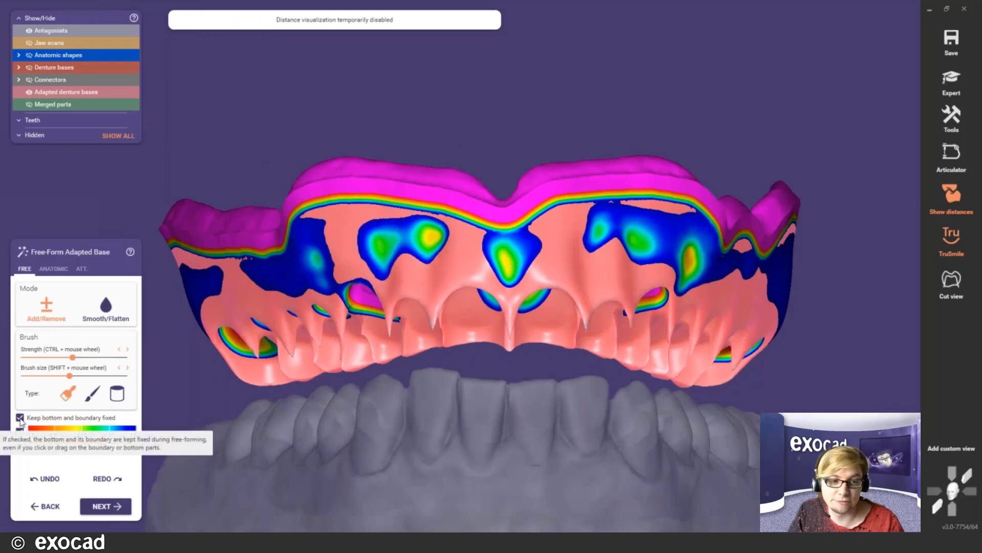
click(20, 417)
- Switch the brush to Smooth/Flatten and centre the view on the base border
click(106, 308)
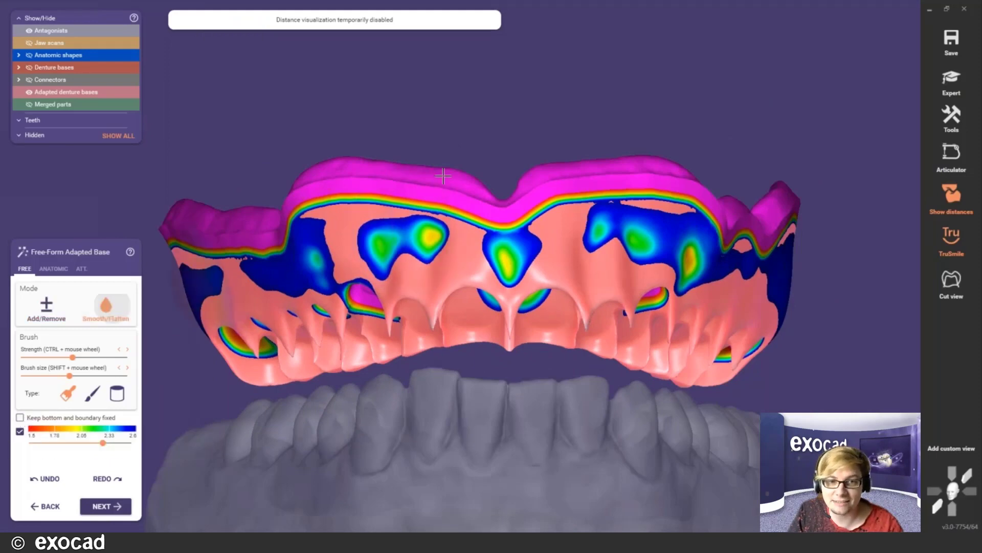
right_drag(445, 164, 615, 210)
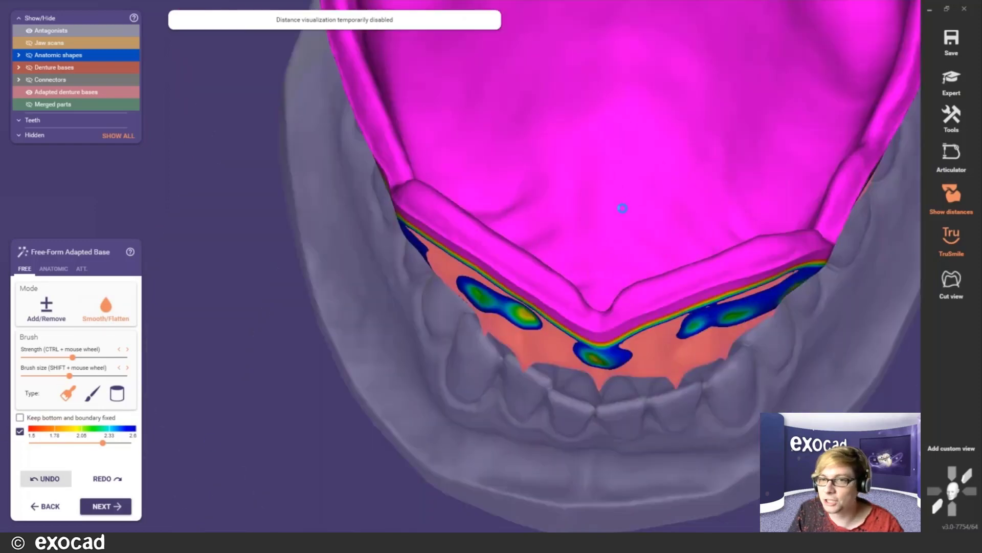
middle_click(499, 248)
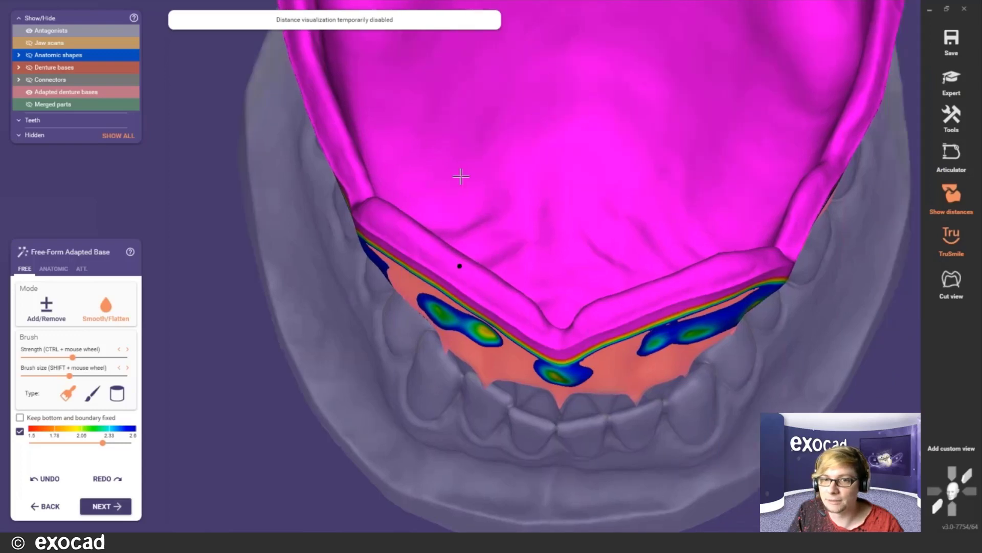
right_drag(460, 176, 411, 285)
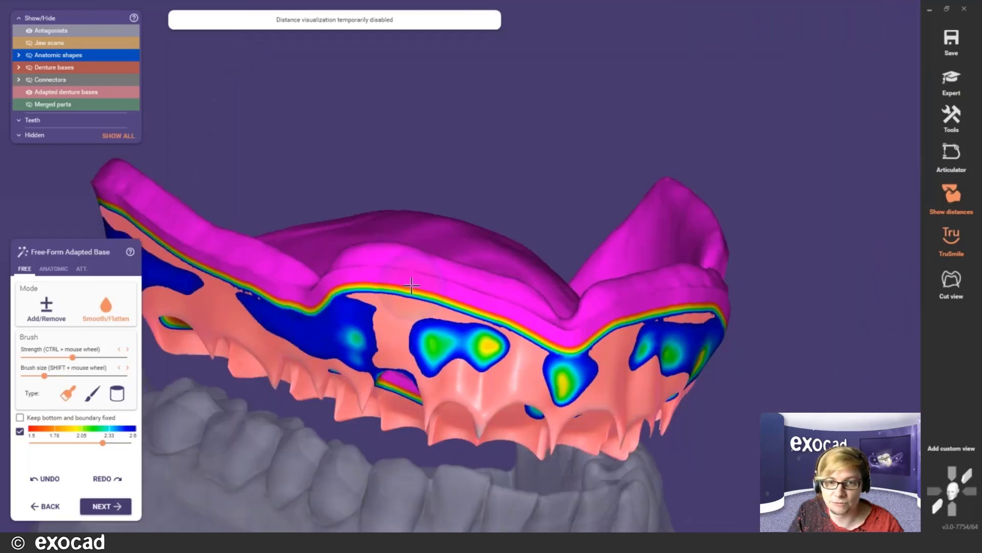
scroll(506, 291, up, 5)
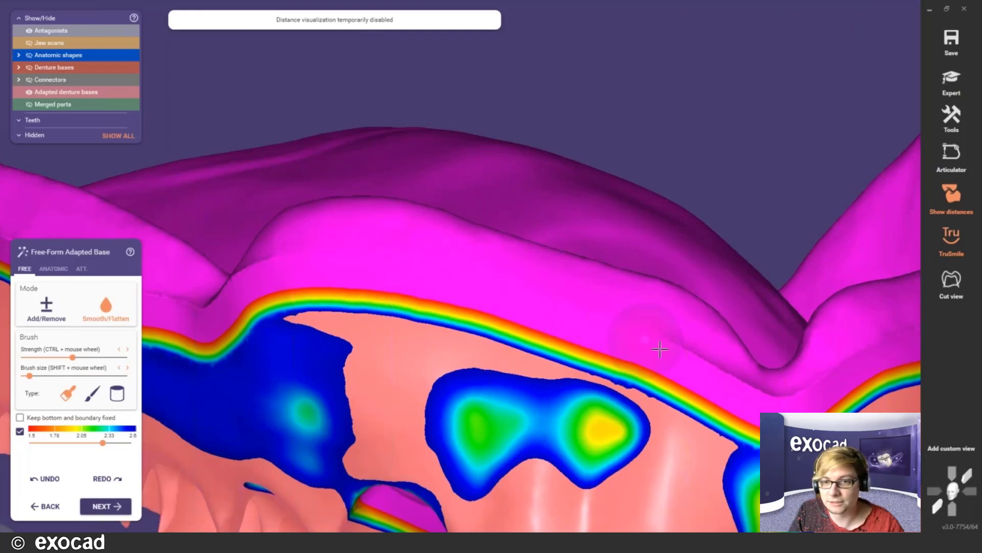
right_click(244, 300)
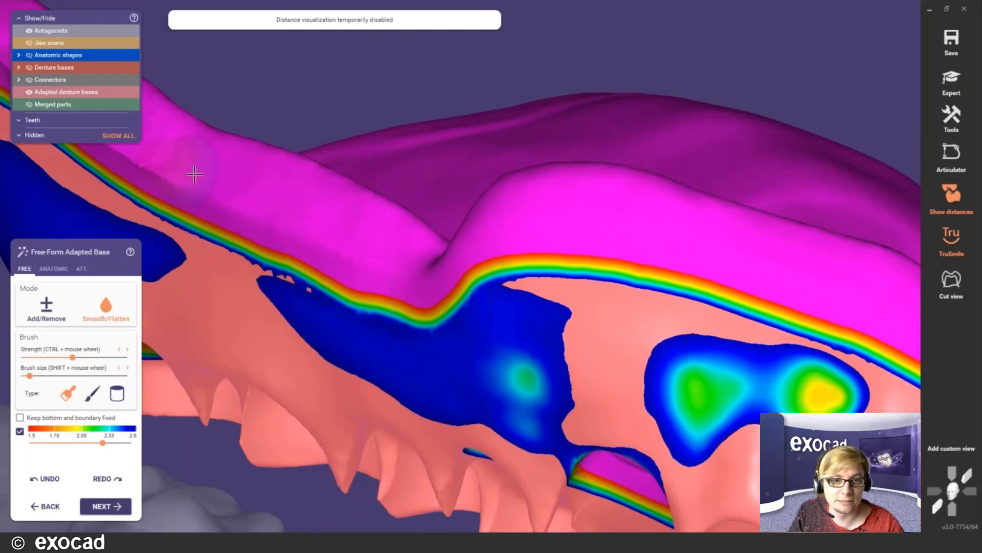
right_click(223, 199)
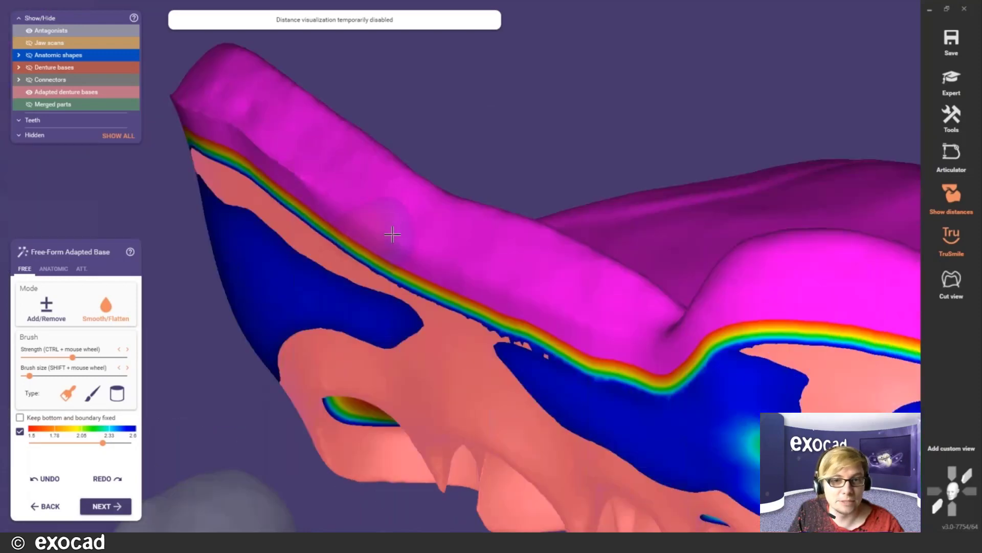
right_click(237, 130)
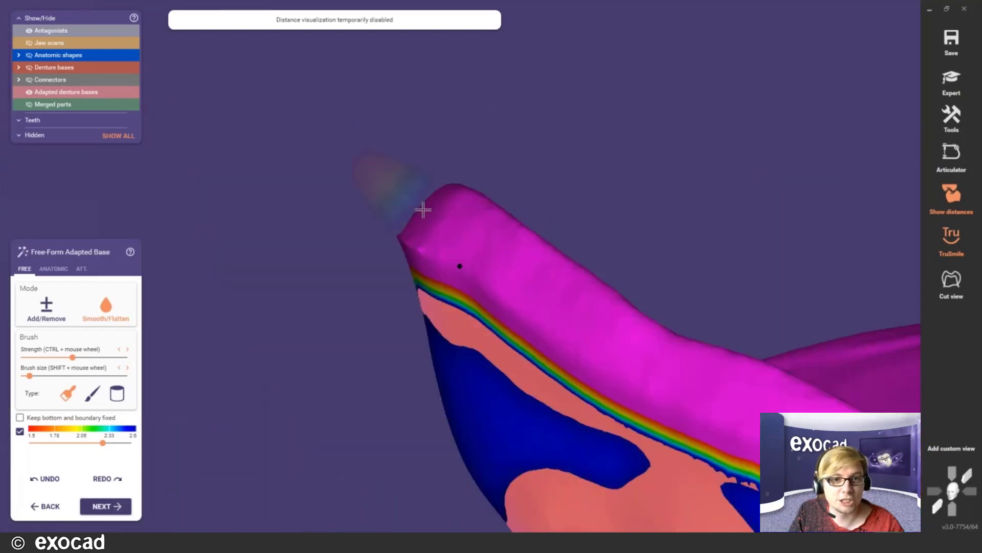
scroll(427, 209, up, 5)
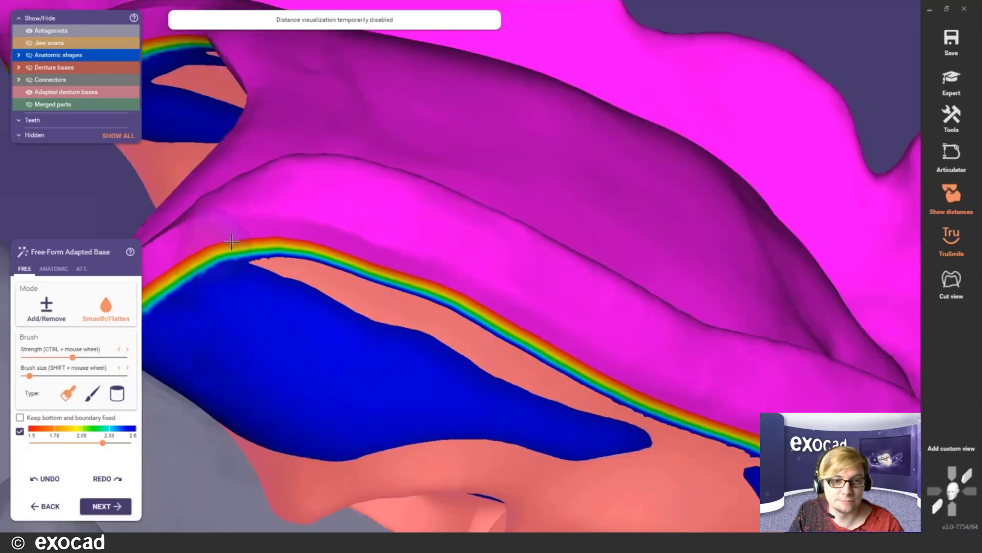
middle_drag(231, 242, 443, 267)
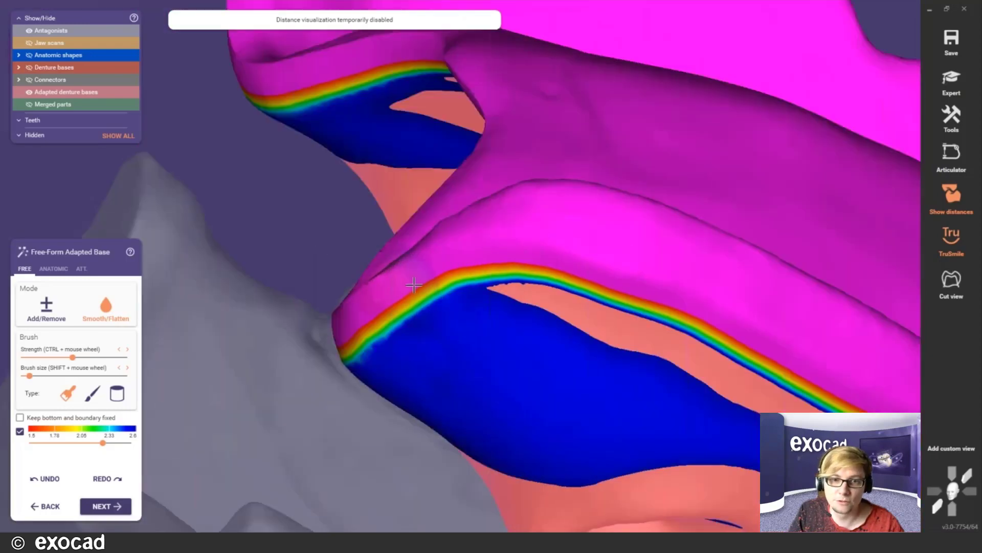
- Smooth the magenta rim along the base border, then inspect the rim from several angles
right_drag(414, 285, 367, 265)
mouse_move(366, 265)
mouse_down()
mouse_move(226, 197)
mouse_move(215, 146)
mouse_up()
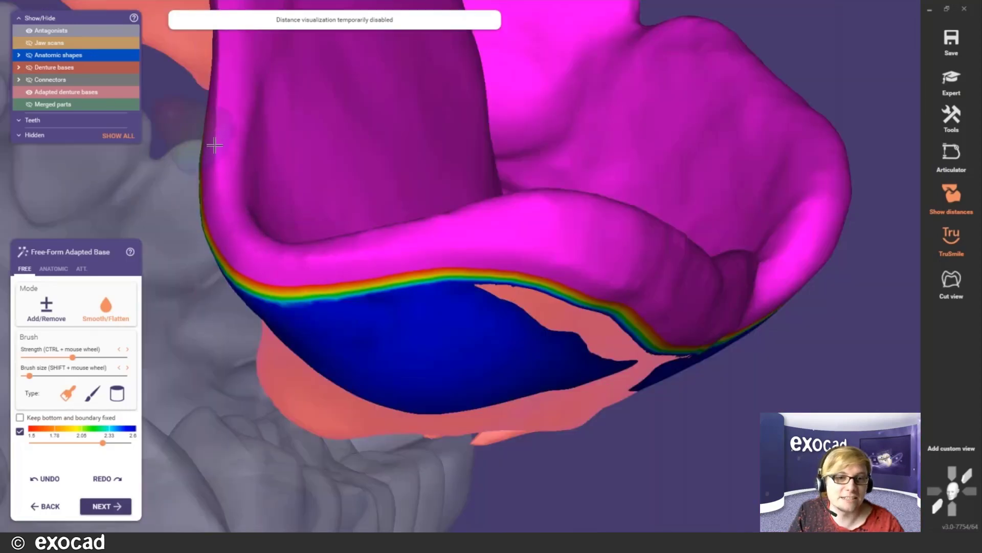
right_drag(215, 146, 446, 201)
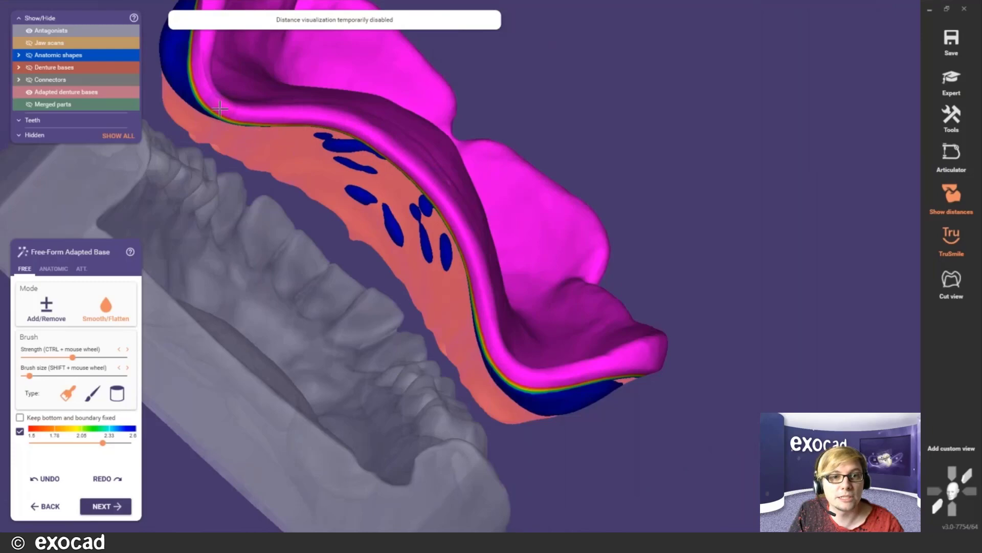
right_drag(220, 108, 444, 264)
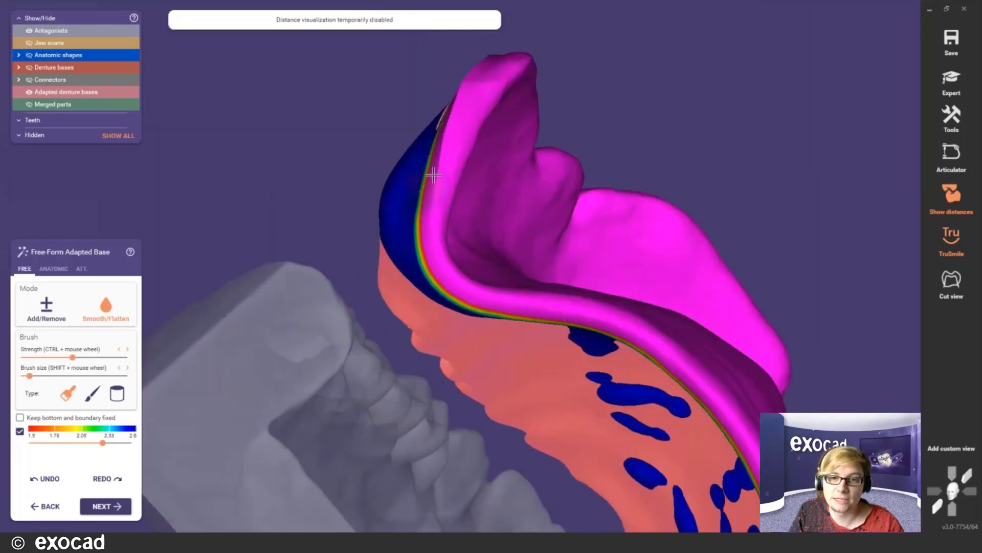
right_drag(450, 176, 568, 161)
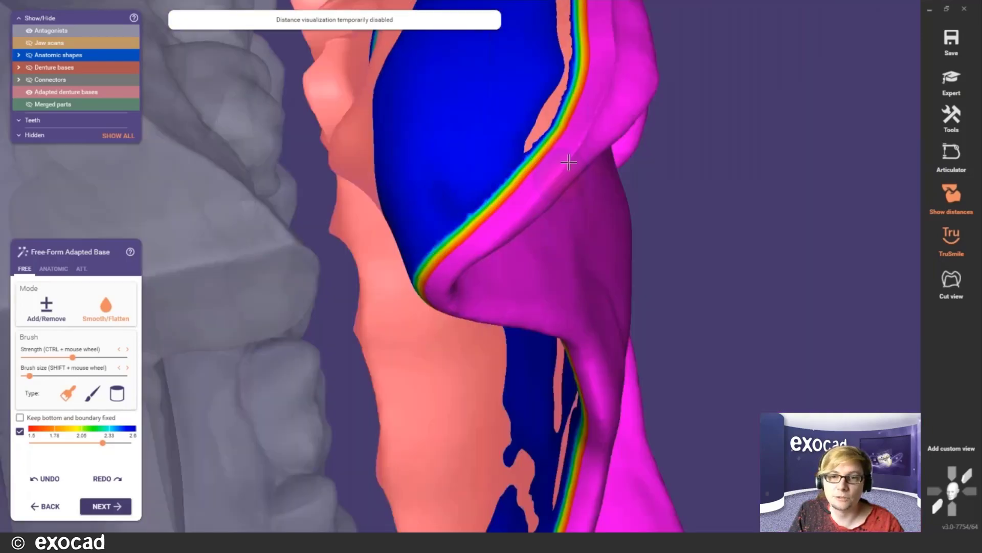
right_drag(592, 118, 455, 231)
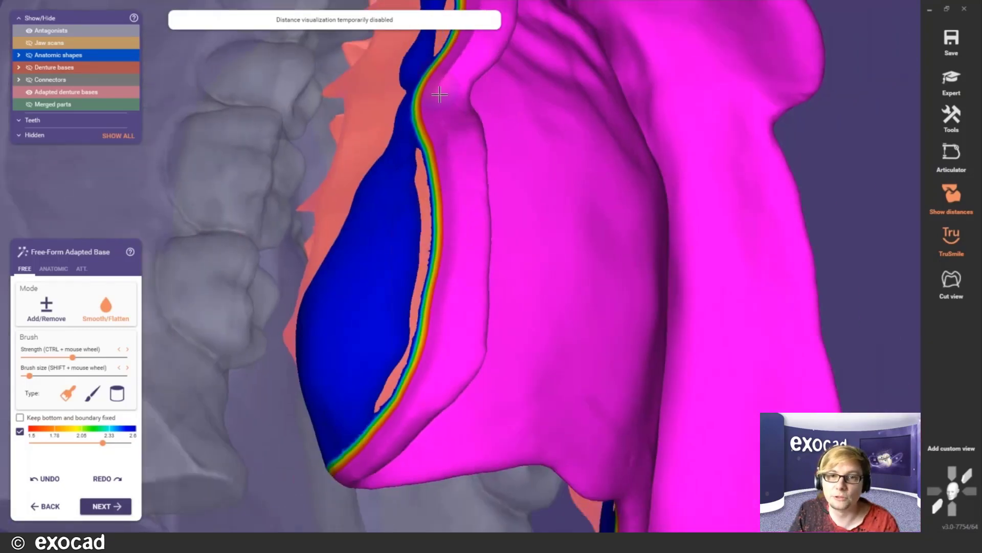
right_drag(440, 97, 499, 205)
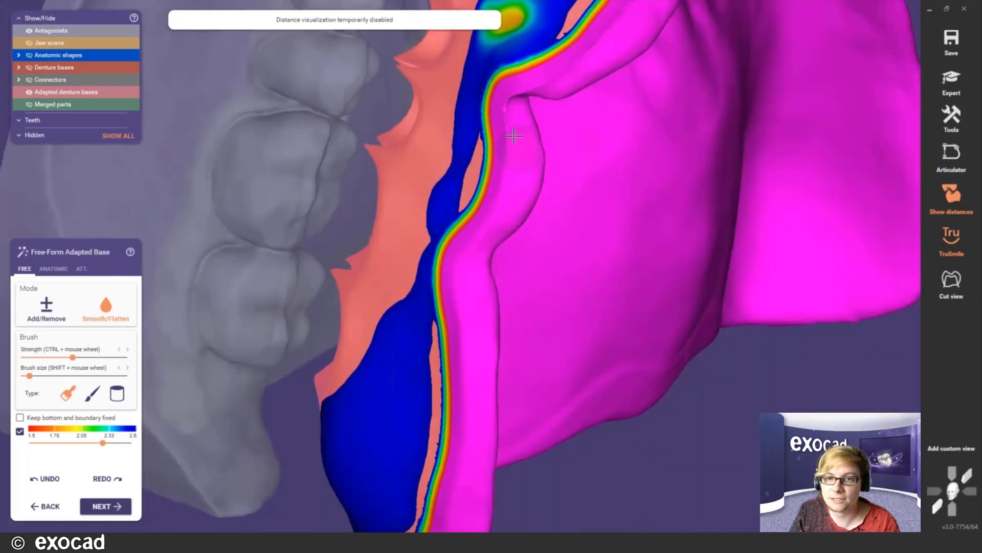
right_drag(533, 87, 520, 227)
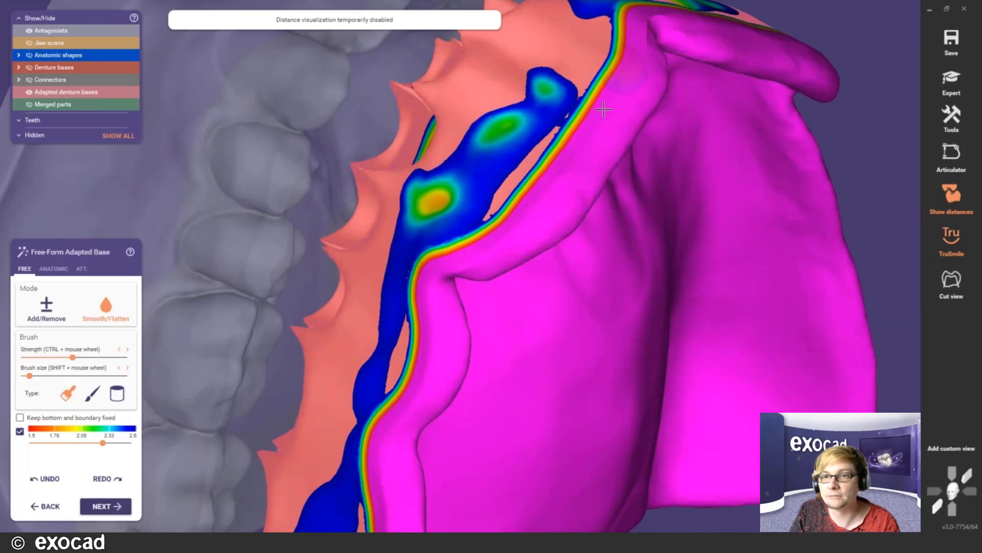
right_drag(604, 109, 514, 190)
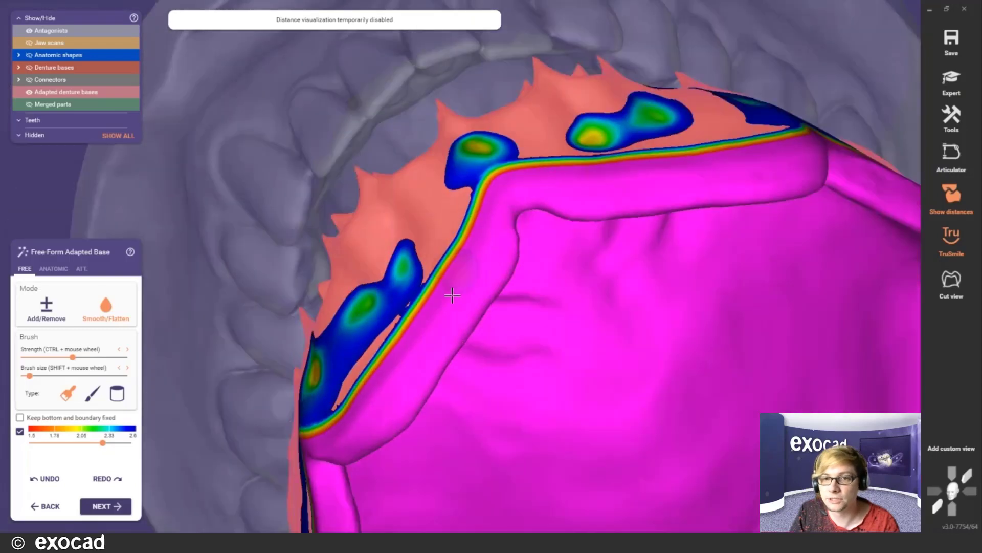
scroll(521, 305, down, 5)
right_drag(544, 225, 346, 397)
scroll(443, 348, up, 2)
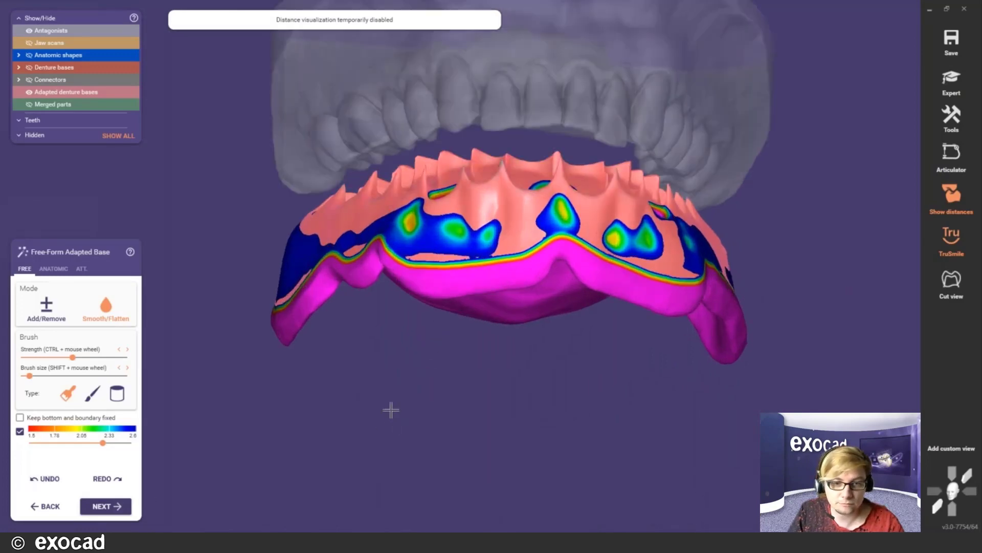
- Save the free-formed base to prostheticbase_cad.stl and finish the design wizard
click(100, 507)
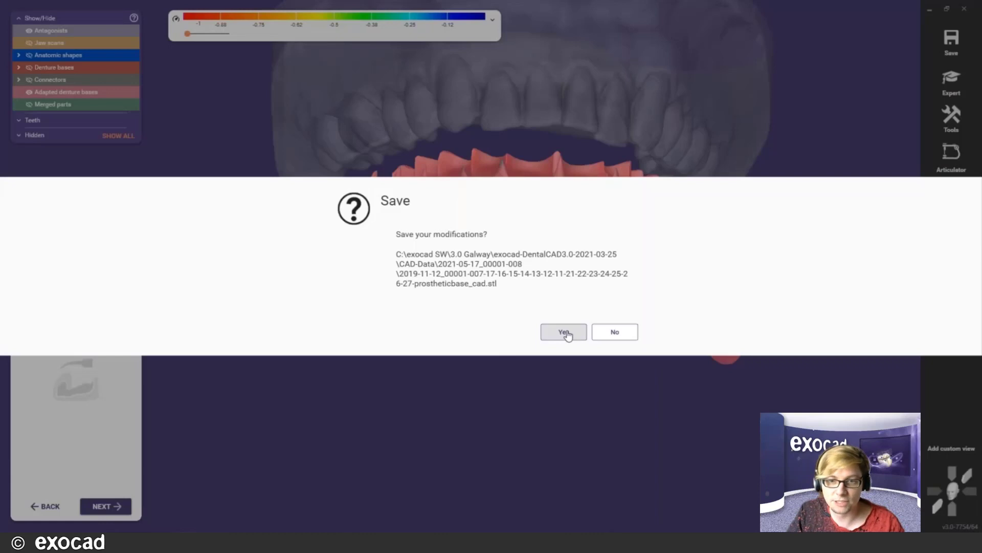
click(564, 333)
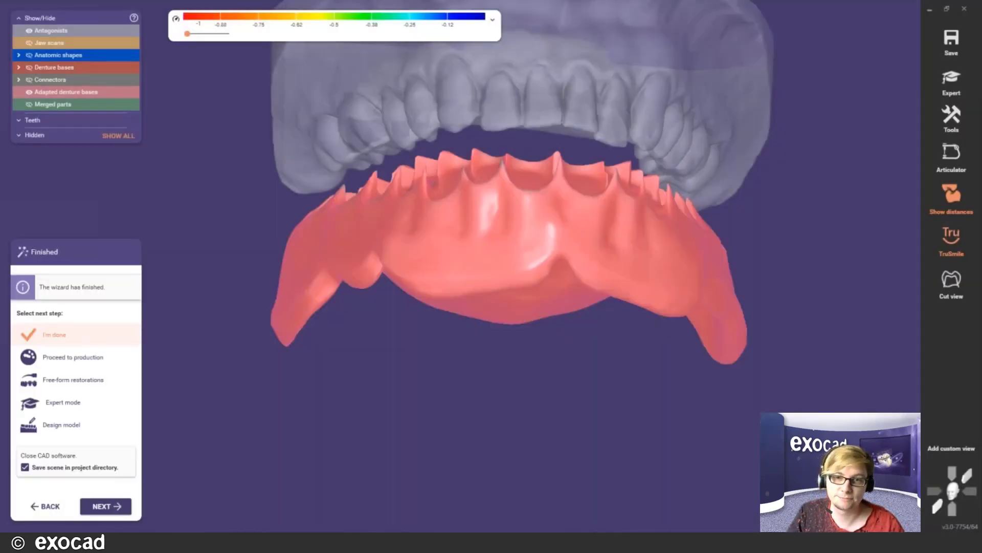
click(105, 506)
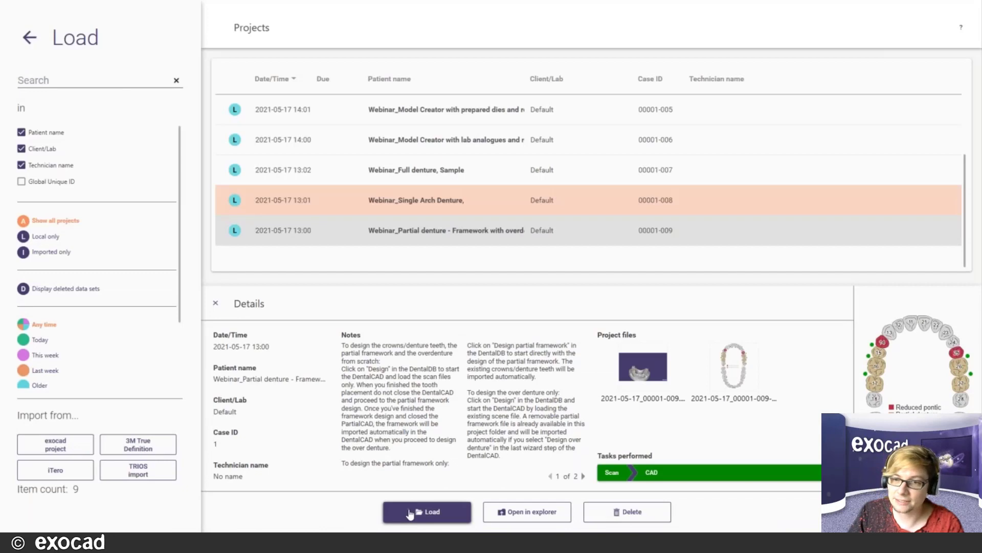
- Load the 'Partial denture – Framework with overdenture' sample project
click(409, 511)
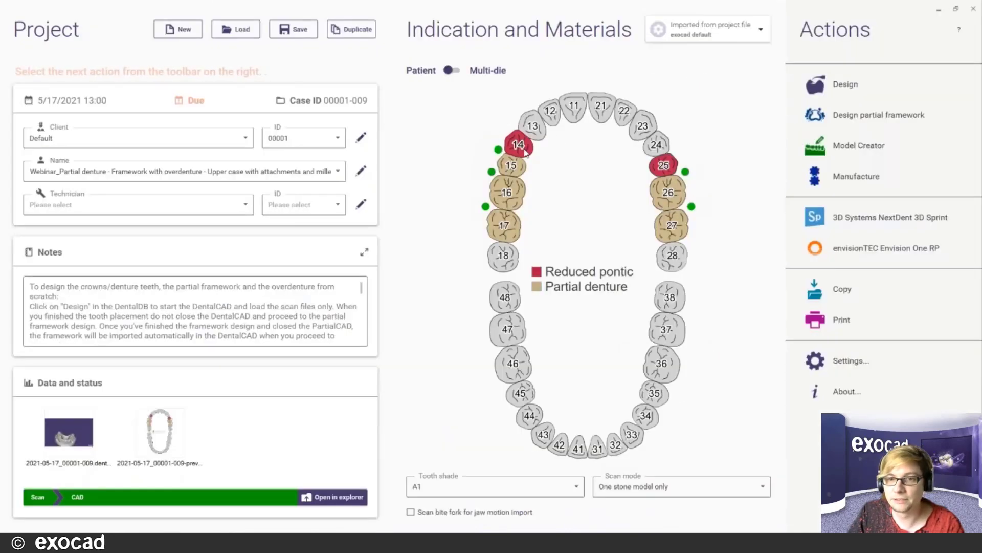
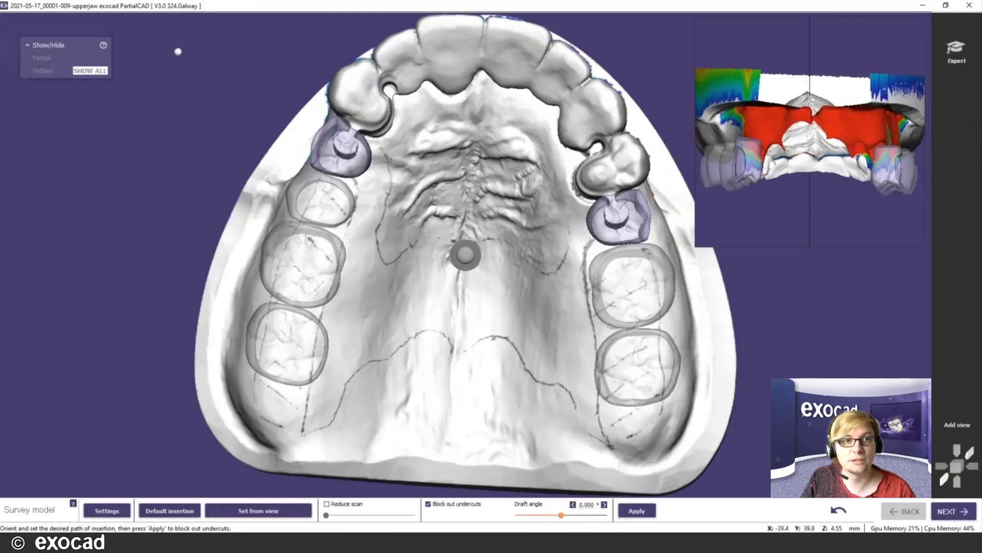
- Orbit the upper jaw to a top-down occlusal view and set the insertion path from that view
scroll(258, 220, down, 1)
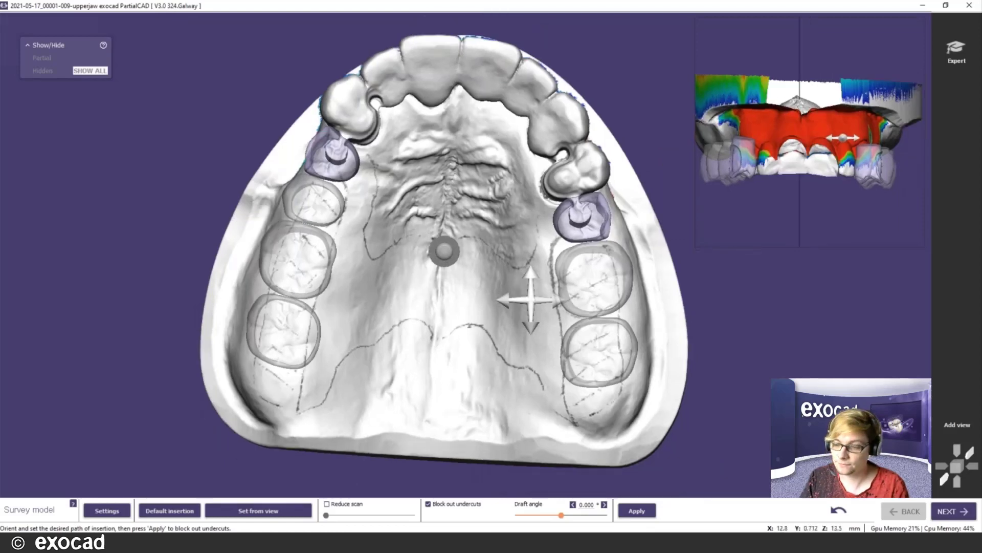
scroll(561, 313, down, 3)
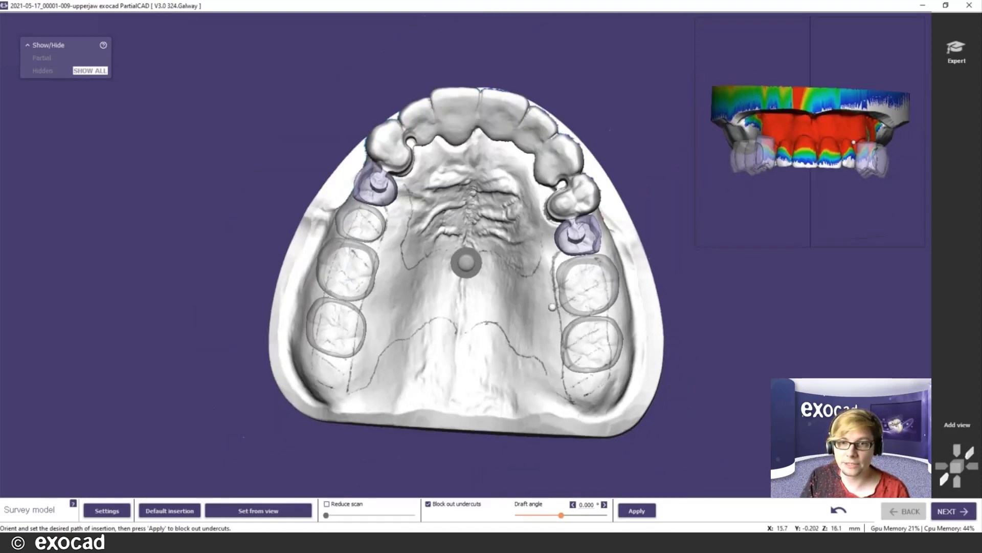
mouse_move(563, 317)
right_down()
mouse_move(585, 261)
mouse_move(587, 302)
mouse_move(558, 288)
mouse_move(560, 368)
mouse_move(516, 330)
mouse_move(537, 362)
mouse_move(561, 310)
right_up()
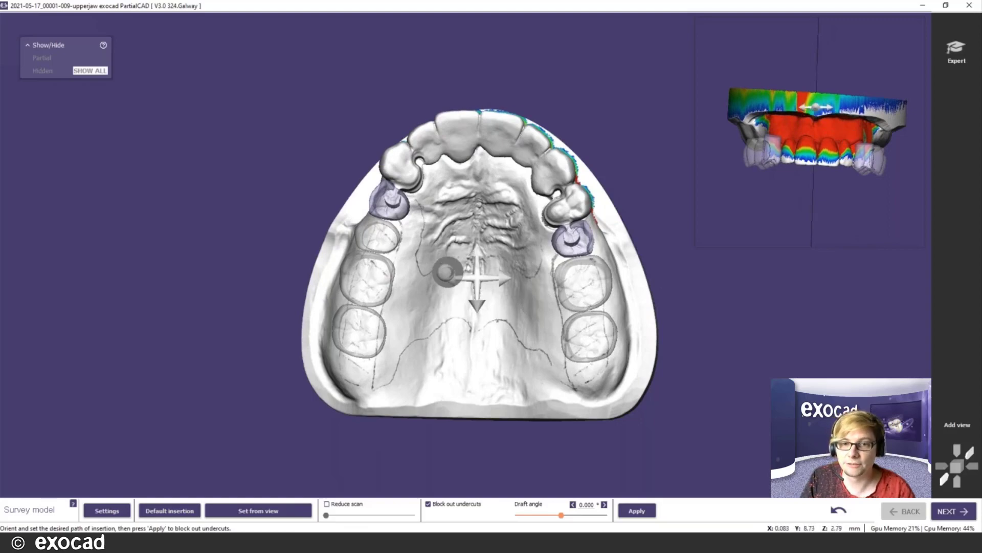
mouse_move(477, 277)
right_down()
mouse_move(542, 297)
mouse_move(333, 215)
mouse_move(389, 246)
mouse_move(478, 272)
right_up()
scroll(514, 240, up, 5)
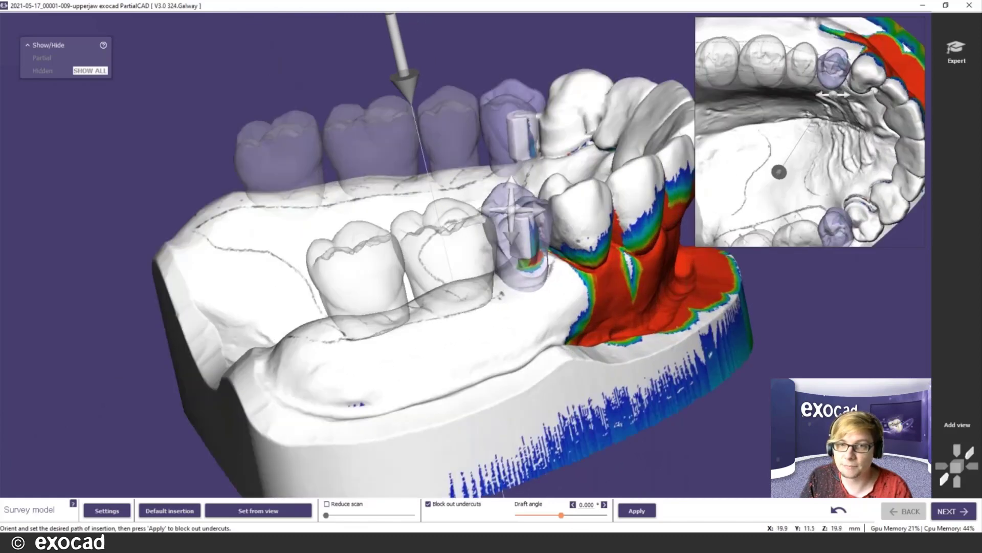
scroll(522, 212, up, 4)
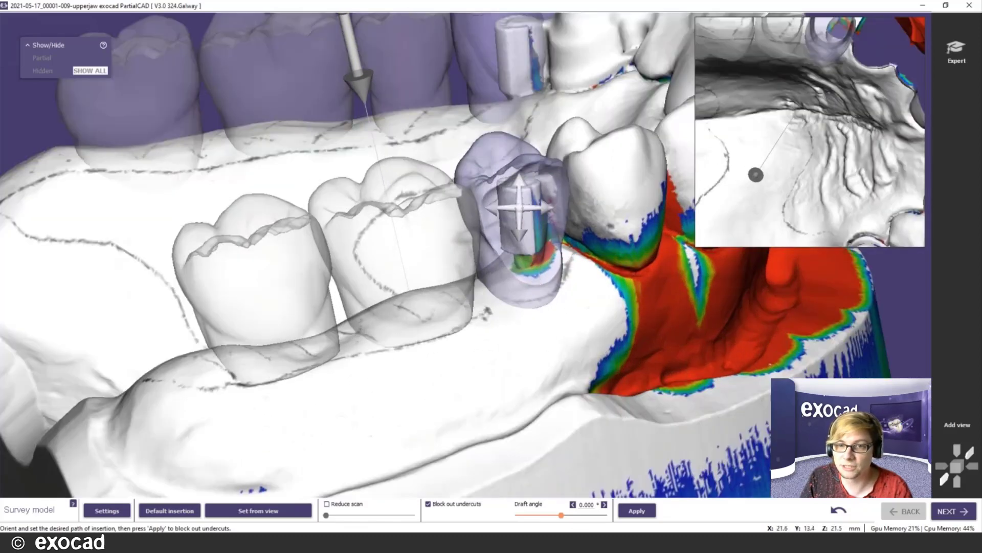
scroll(519, 207, down, 7)
right_drag(482, 252, 327, 240)
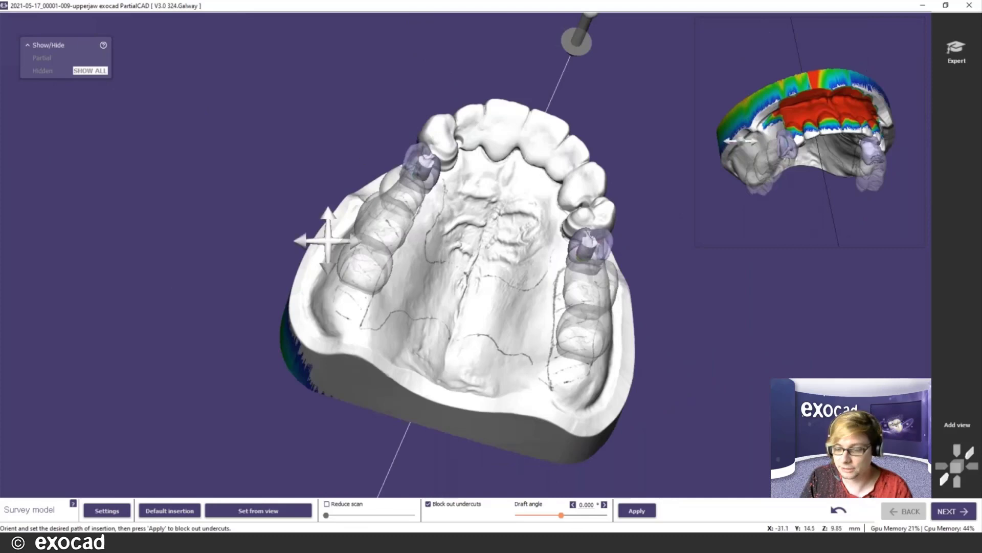
right_drag(434, 296, 488, 296)
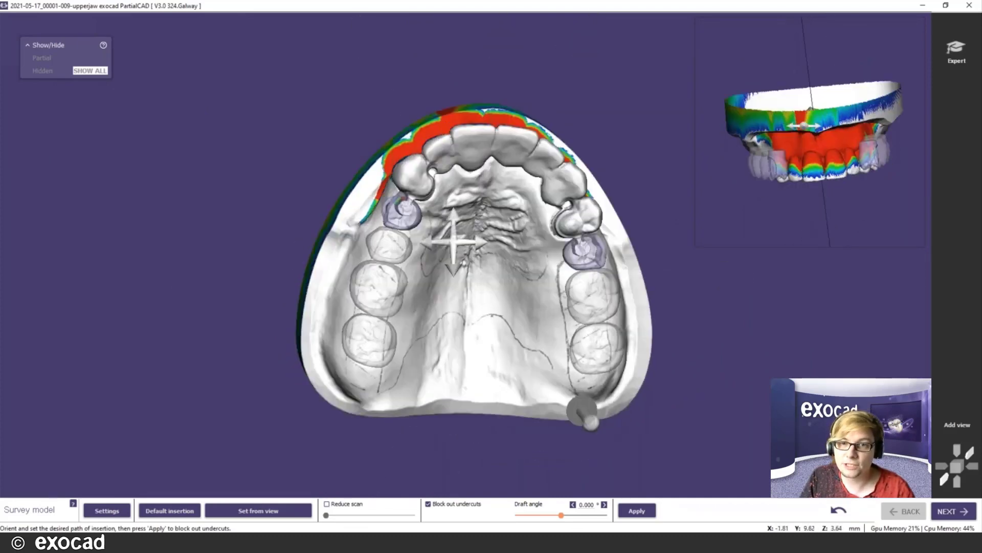
mouse_move(449, 237)
right_down()
mouse_move(428, 233)
mouse_move(436, 229)
right_up()
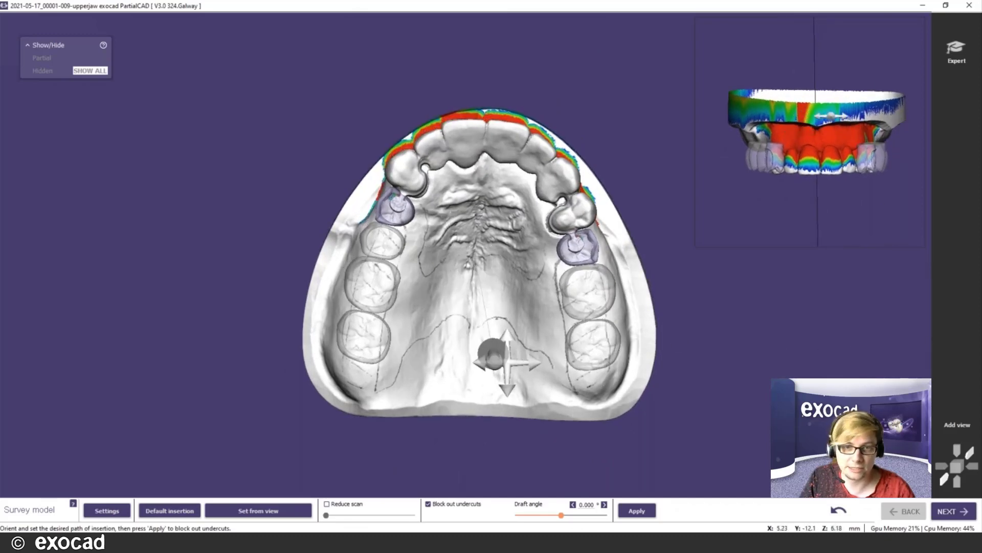
mouse_move(487, 366)
right_down()
mouse_move(486, 379)
mouse_move(484, 372)
right_up()
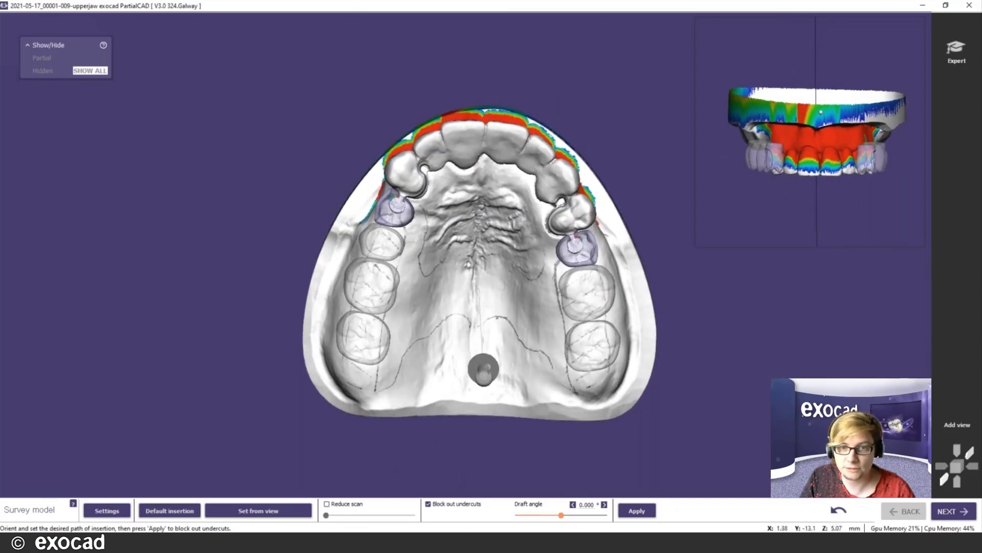
click(247, 510)
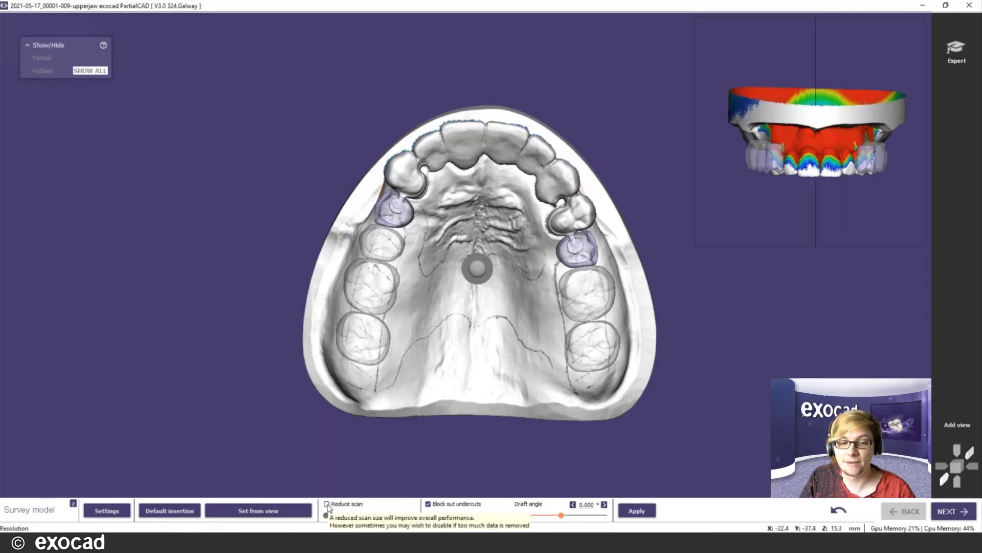
- Enable Reduce scan and slide the cyan cutting plane across the jaw base below the teeth
right_drag(517, 333, 552, 306)
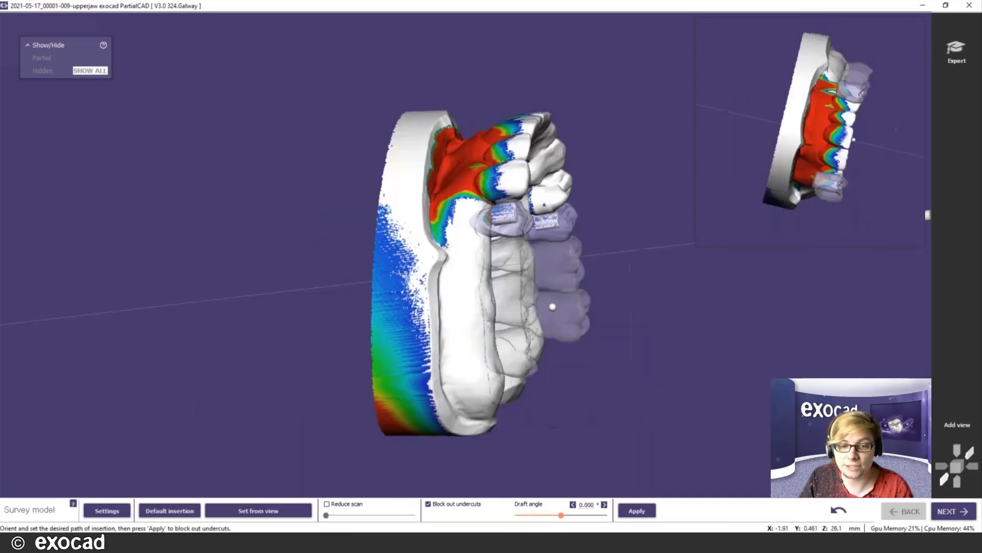
click(326, 506)
drag(329, 518, 344, 524)
- Orbit the jaw through rear, side, top and front views to check the cutting plane
right_drag(555, 379, 556, 379)
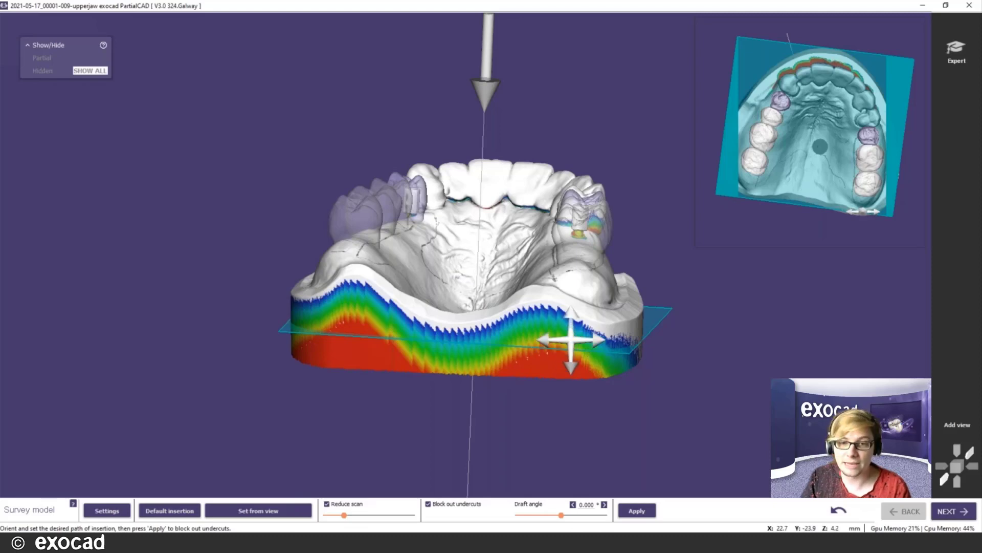
scroll(467, 276, down, 3)
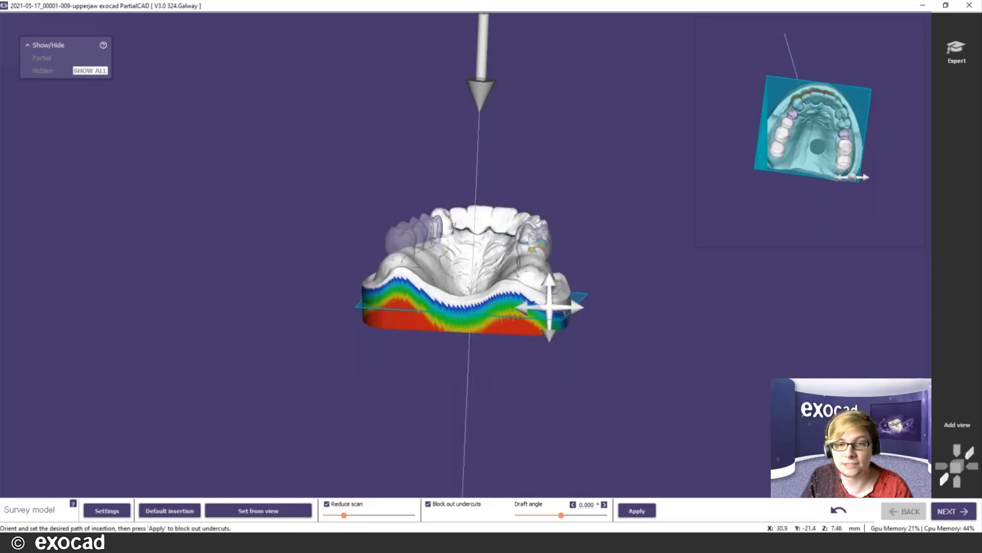
right_drag(550, 306, 549, 306)
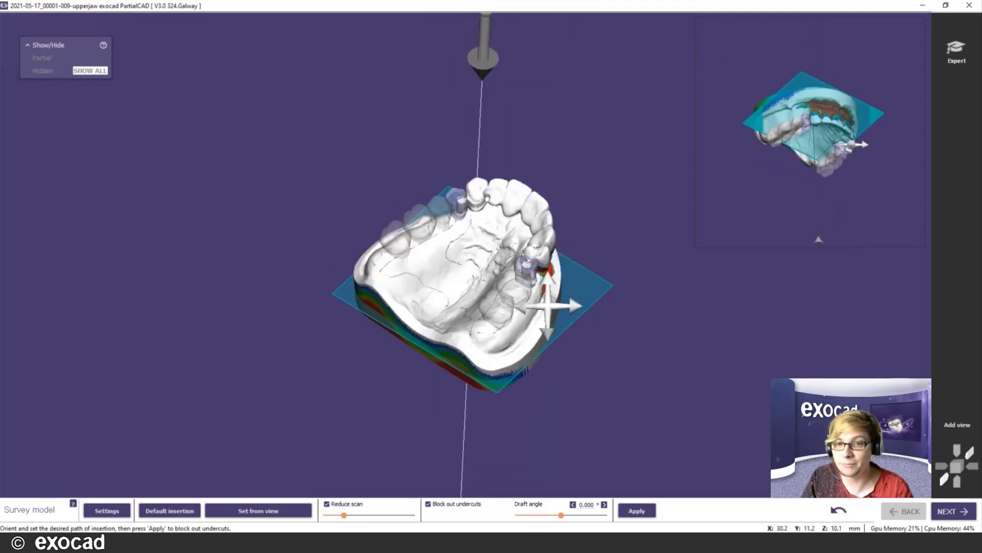
right_click(565, 295)
click(305, 237)
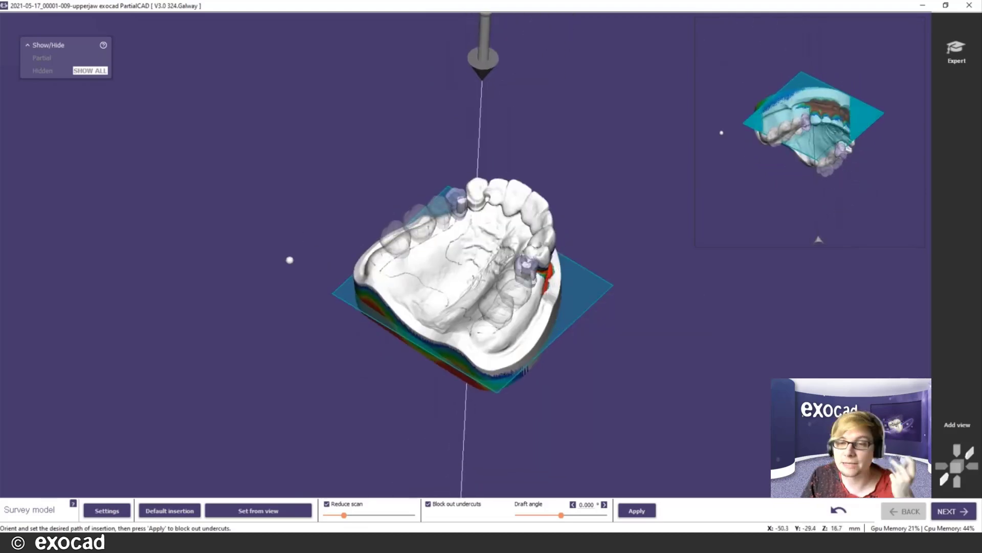
scroll(291, 261, up, 2)
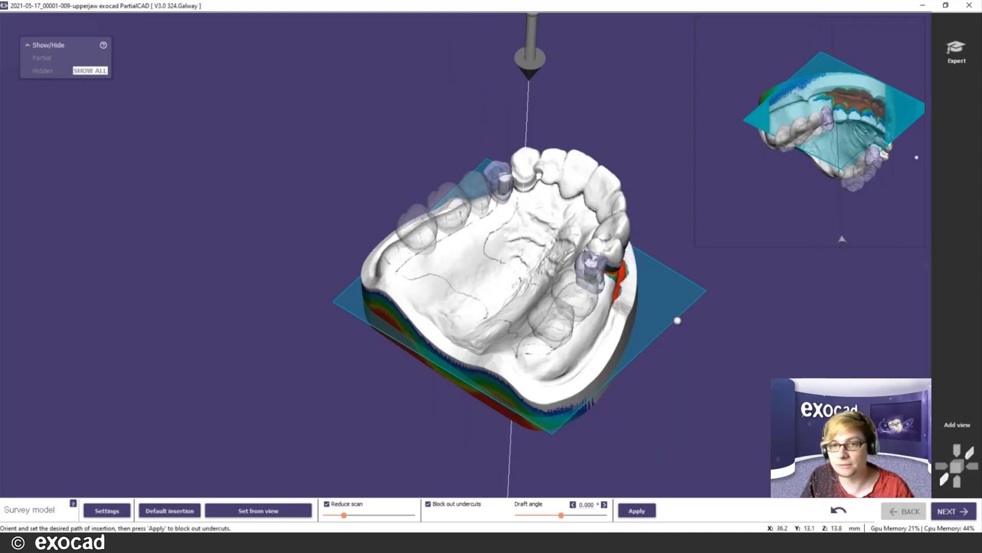
scroll(678, 320, up, 2)
scroll(678, 320, down, 3)
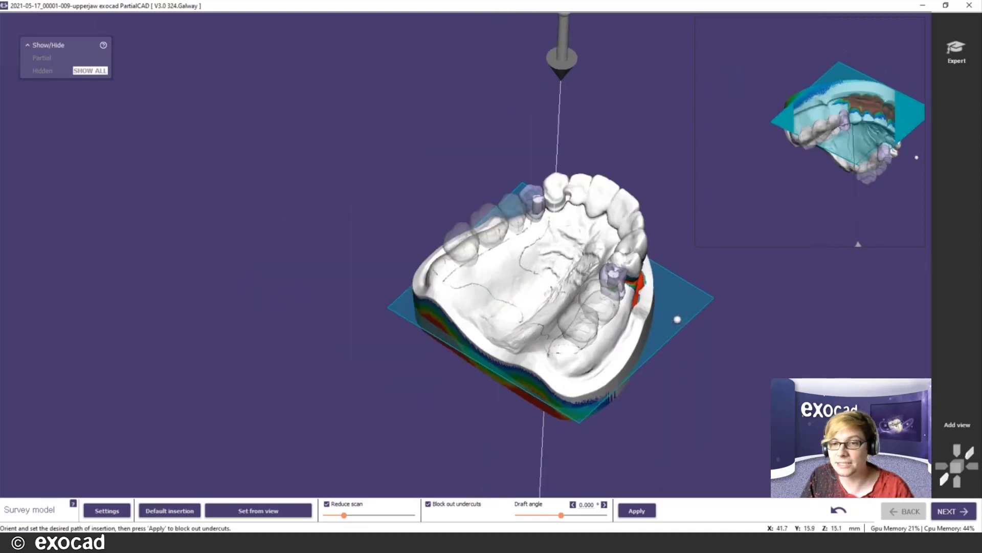
mouse_move(537, 324)
right_down()
mouse_move(539, 295)
mouse_move(534, 309)
right_up()
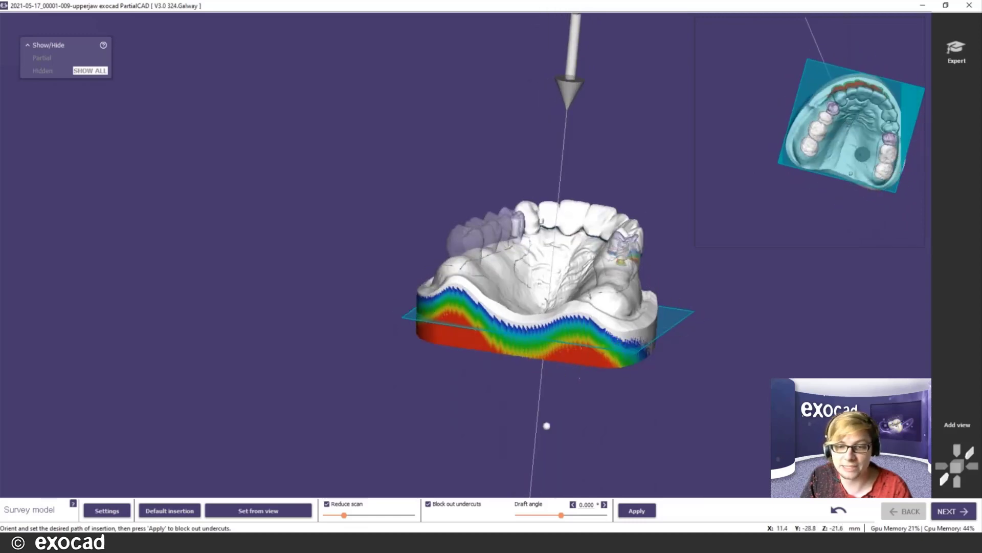
- Generate the refractory model with undercuts waxed out, then view it from a low side angle
click(644, 511)
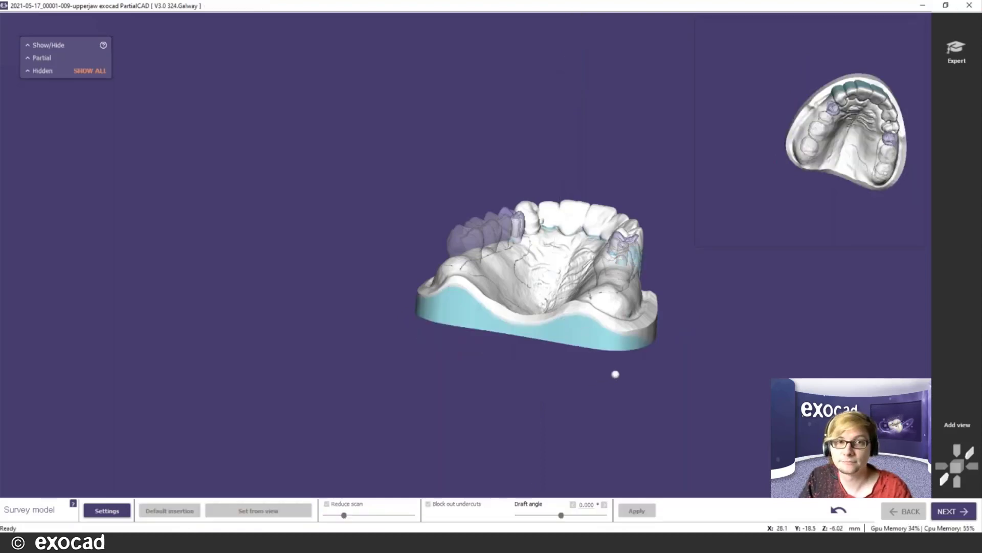
right_drag(610, 335, 609, 335)
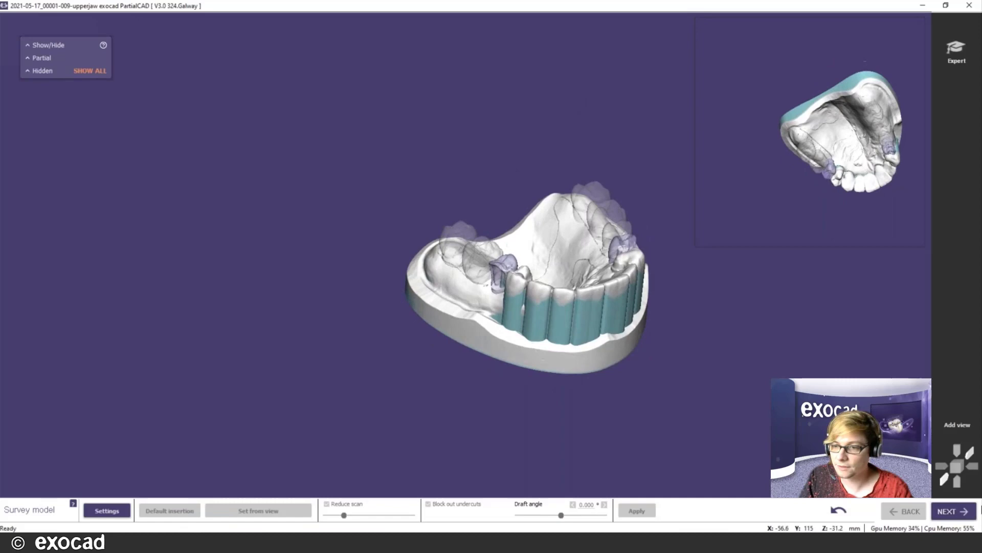
- Move to Edit blockout and hide the imported parts so the jaw is clearly visible
click(961, 516)
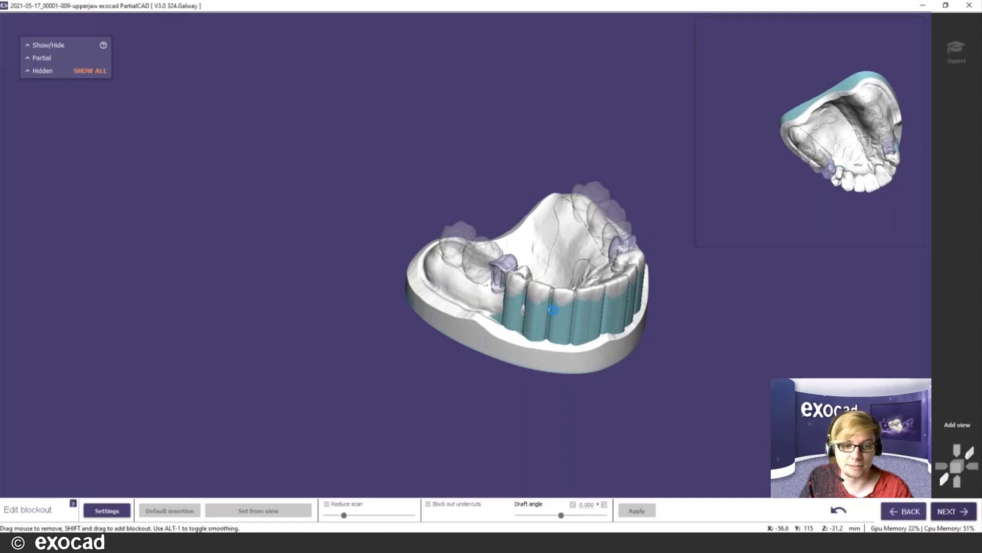
scroll(581, 295, up, 4)
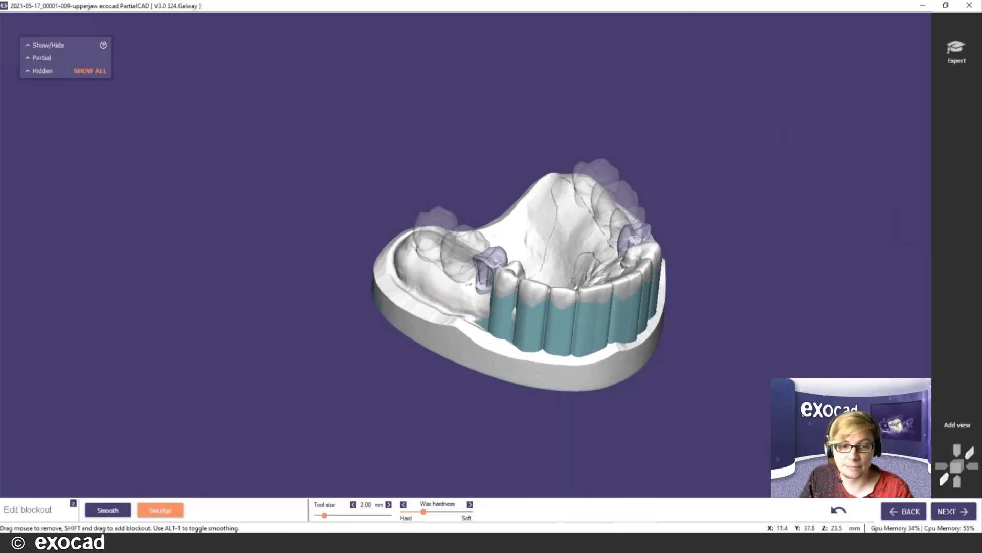
mouse_move(672, 280)
right_down()
mouse_move(646, 273)
mouse_move(645, 251)
right_up()
scroll(374, 205, up, 6)
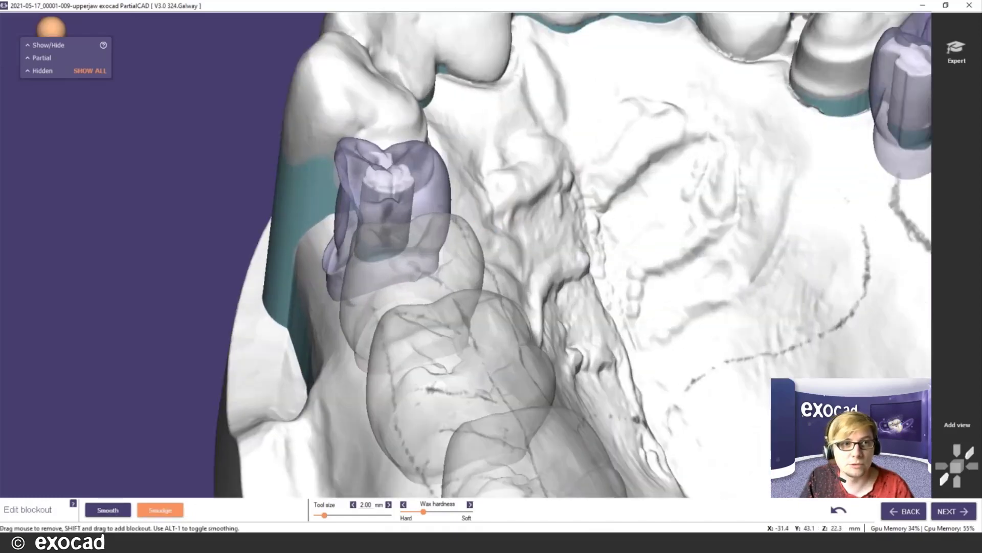
click(27, 45)
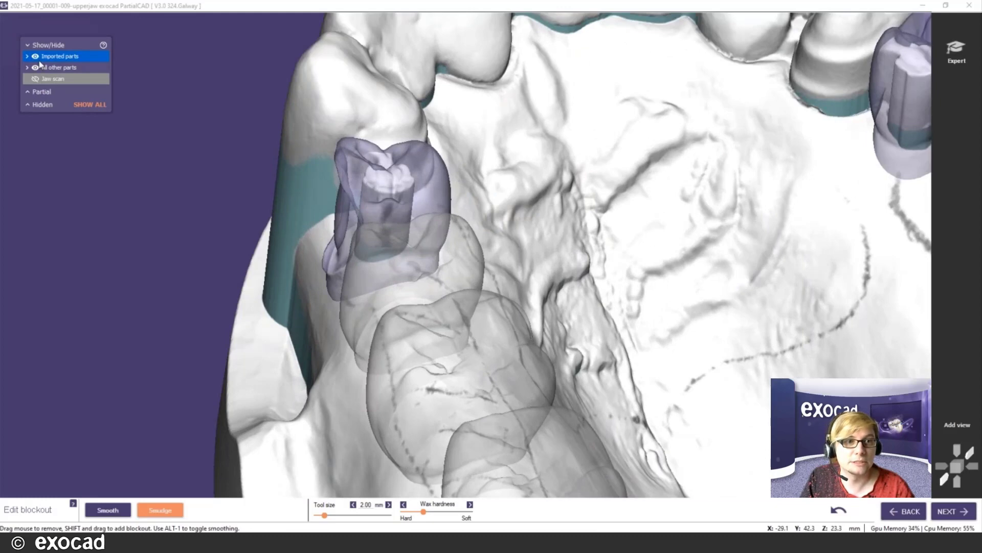
middle_drag(446, 259, 532, 270)
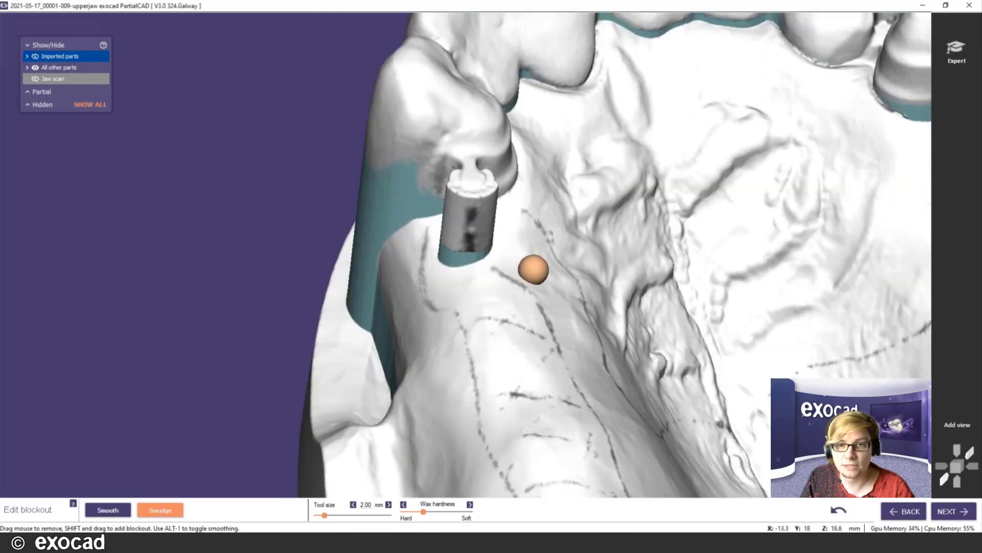
right_drag(532, 270, 634, 261)
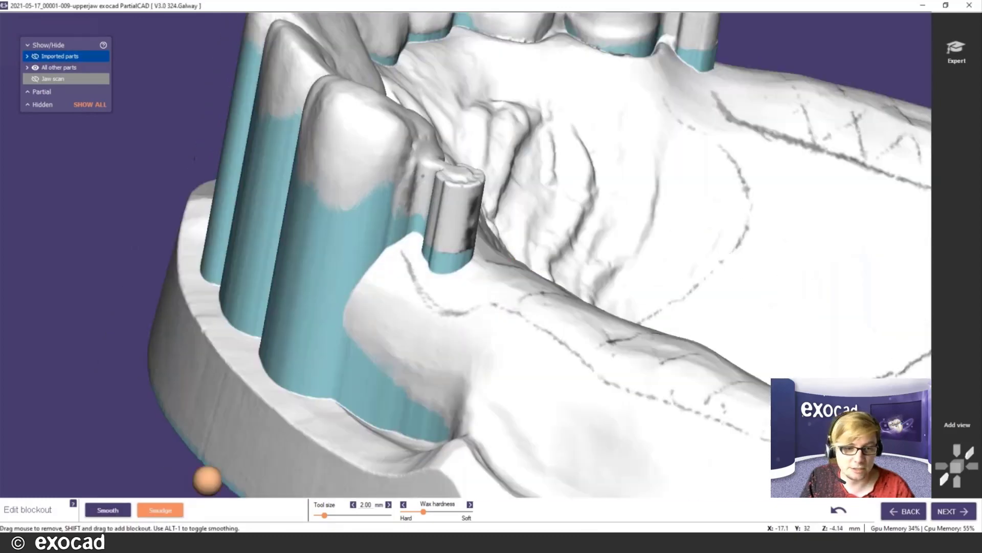
- Add blockout wax into the gap beside the front cylinder, undoing a mistaken removal
click(118, 510)
click(160, 510)
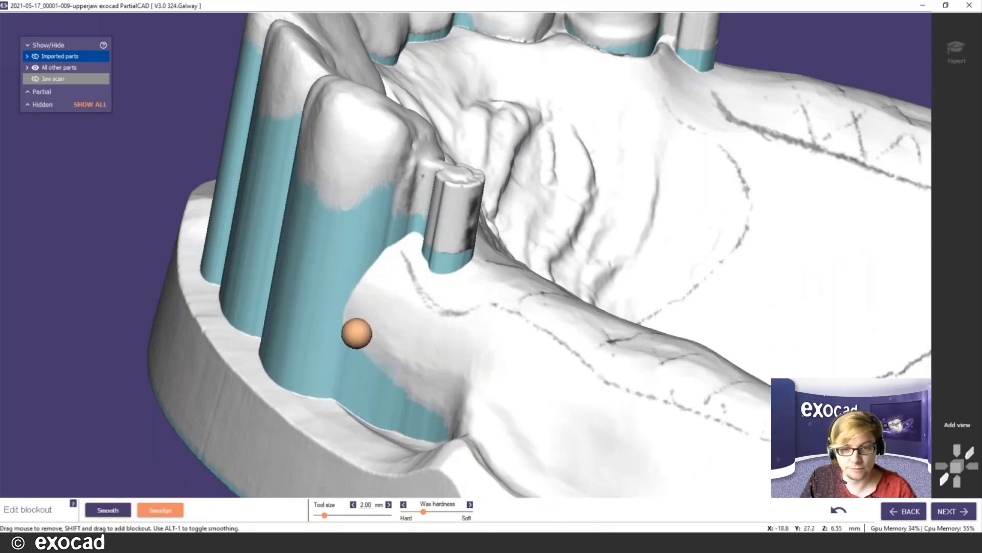
scroll(392, 251, up, 2)
ctrl+scroll(353, 195, up, 5)
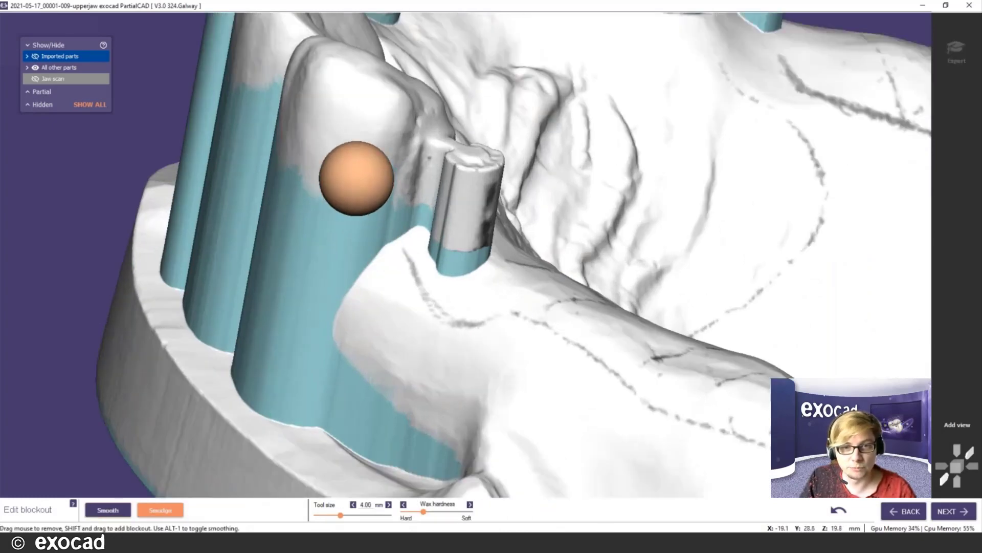
mouse_move(358, 174)
mouse_down()
mouse_move(320, 215)
mouse_move(298, 184)
mouse_up()
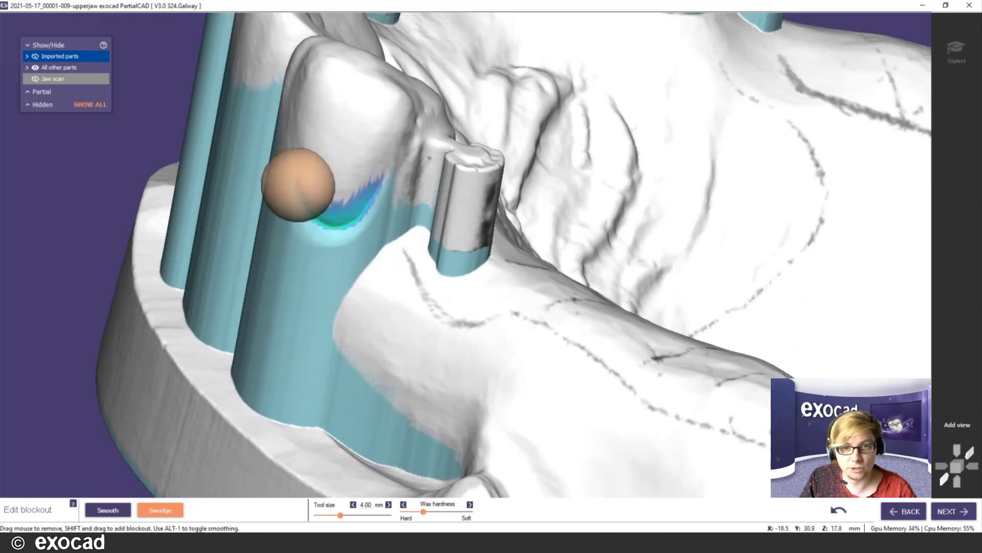
click(840, 511)
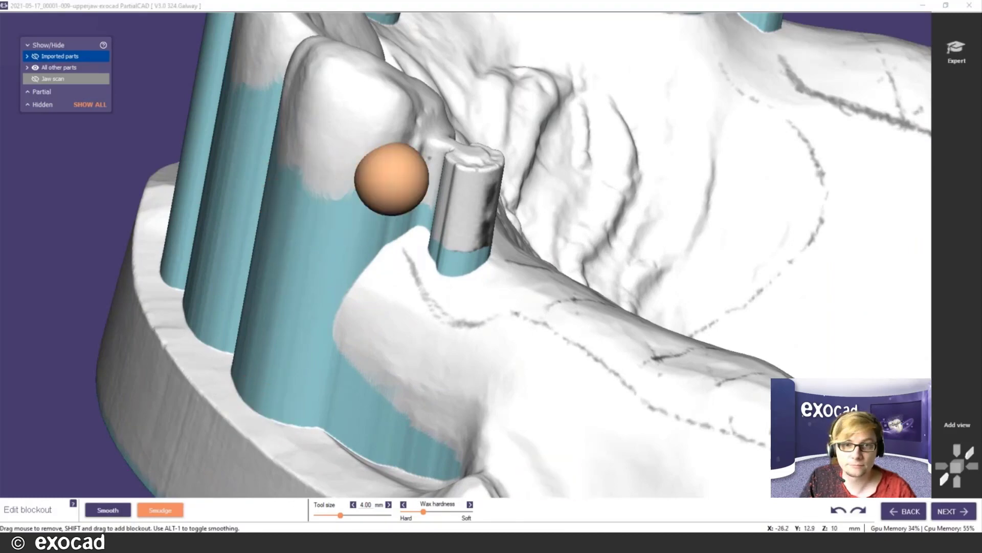
ctrl+scroll(384, 240, down, 1)
scroll(409, 238, up, 4)
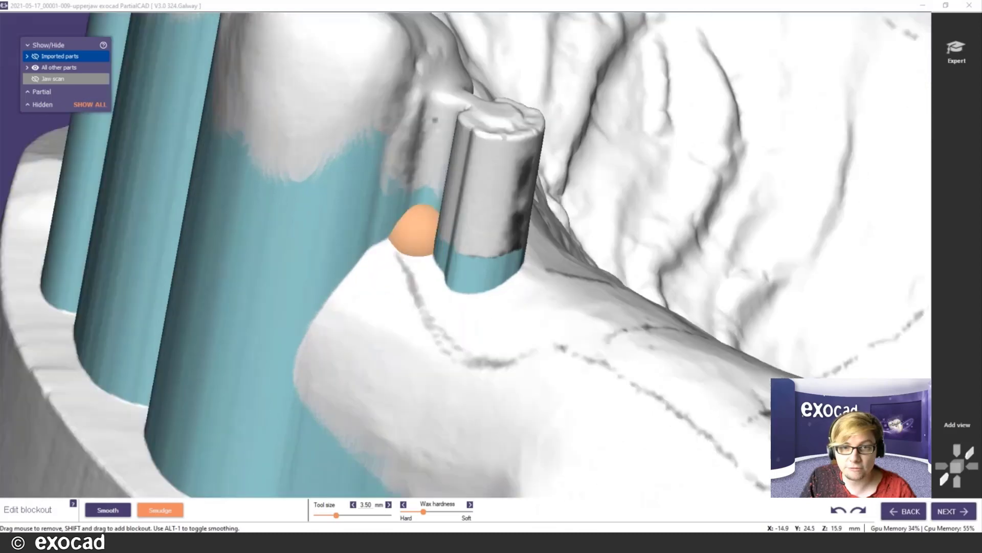
drag(401, 231, 374, 240)
shift+drag(372, 275, 404, 242)
- Rotate to the other abutment and add blockout wax beside its rod
scroll(527, 326, down, 2)
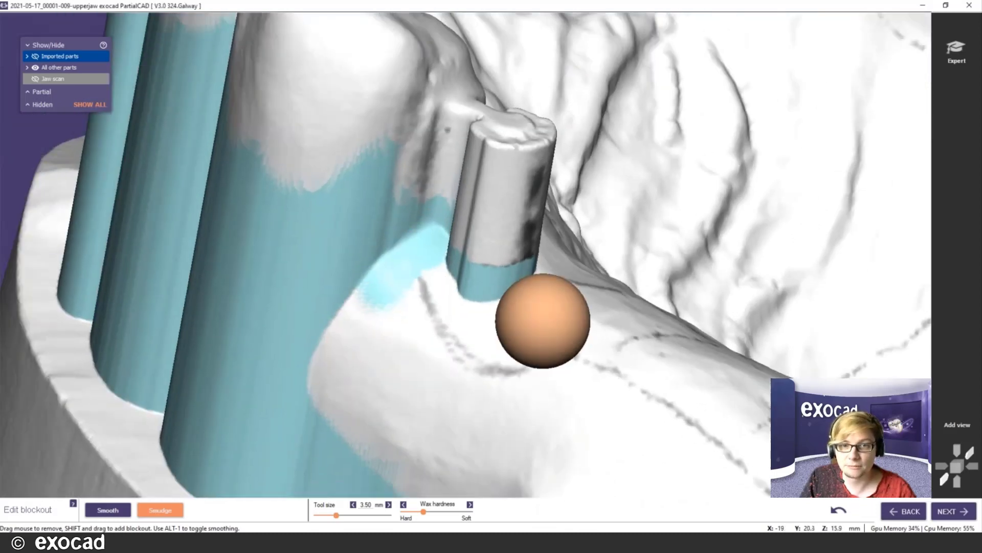
mouse_move(634, 276)
right_down()
mouse_move(623, 286)
mouse_move(592, 208)
right_up()
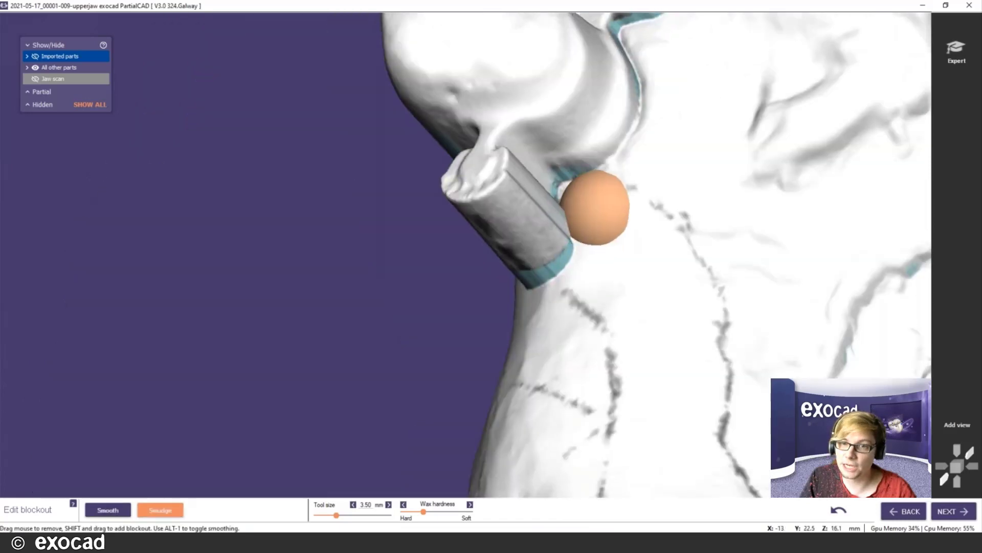
mouse_move(573, 253)
right_down()
mouse_move(603, 252)
mouse_move(583, 211)
mouse_move(624, 217)
mouse_move(613, 247)
right_up()
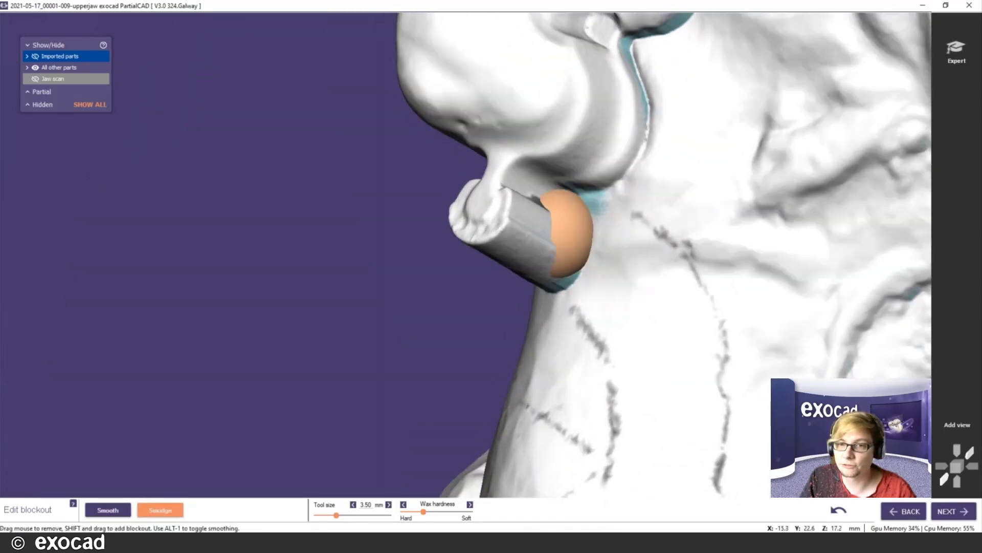
ctrl+scroll(574, 225, down, 2)
mouse_move(569, 212)
shift+mouse_down()
mouse_move(577, 208)
mouse_move(580, 243)
shift+mouse_up()
scroll(709, 223, down, 2)
middle_click(751, 225)
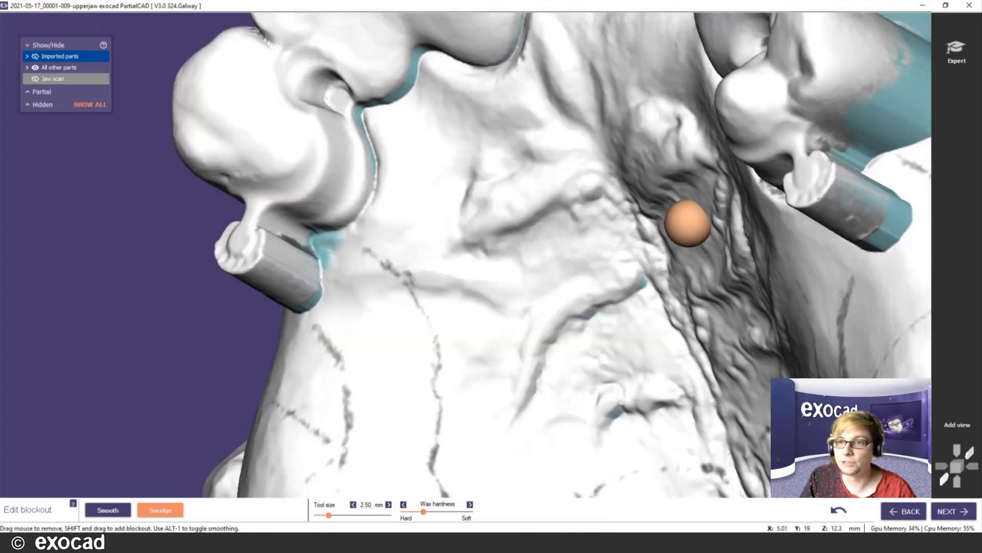
mouse_move(721, 222)
right_down()
mouse_move(741, 217)
mouse_move(716, 218)
right_up()
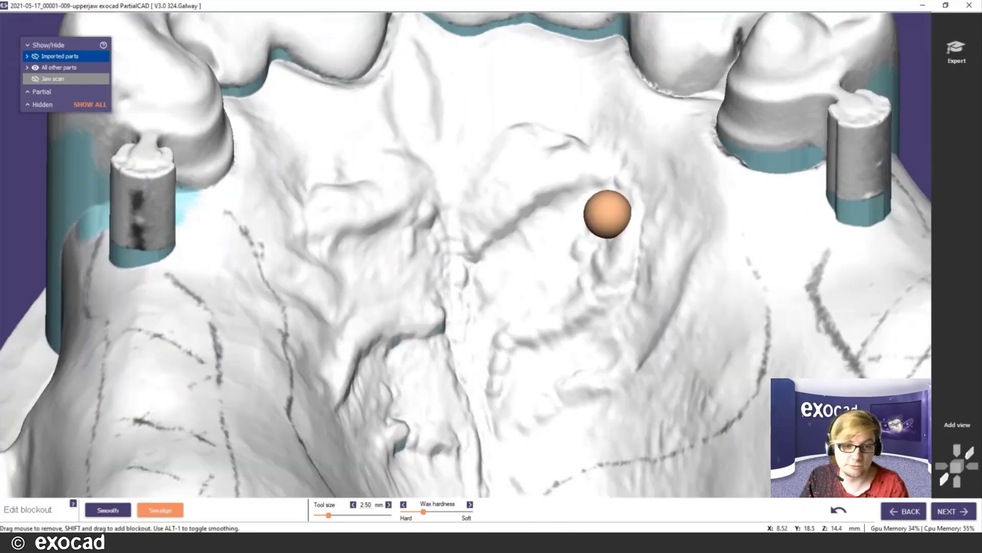
- Smooth the blockout wax below the crown and around the cylinder, then proceed to connector drawing
click(115, 513)
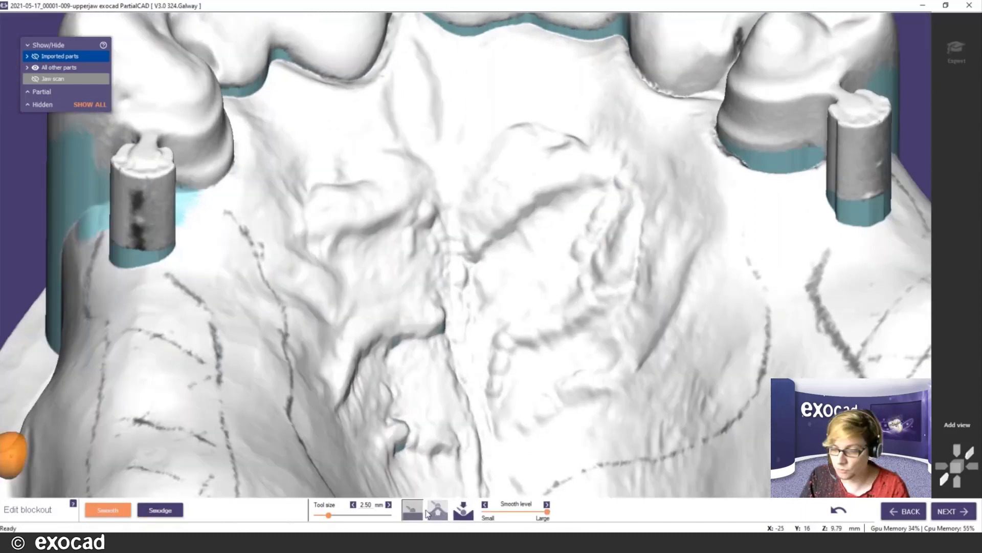
right_drag(780, 182, 652, 237)
shift+scroll(487, 254, down, 4)
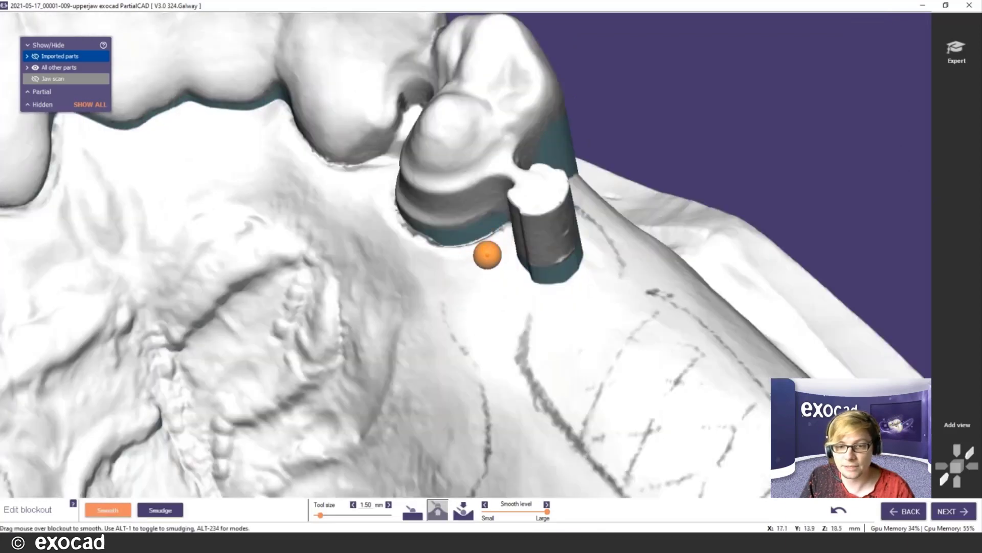
shift+scroll(488, 258, up, 3)
ctrl+scroll(486, 254, down, 3)
scroll(486, 258, up, 2)
ctrl+scroll(485, 251, up, 2)
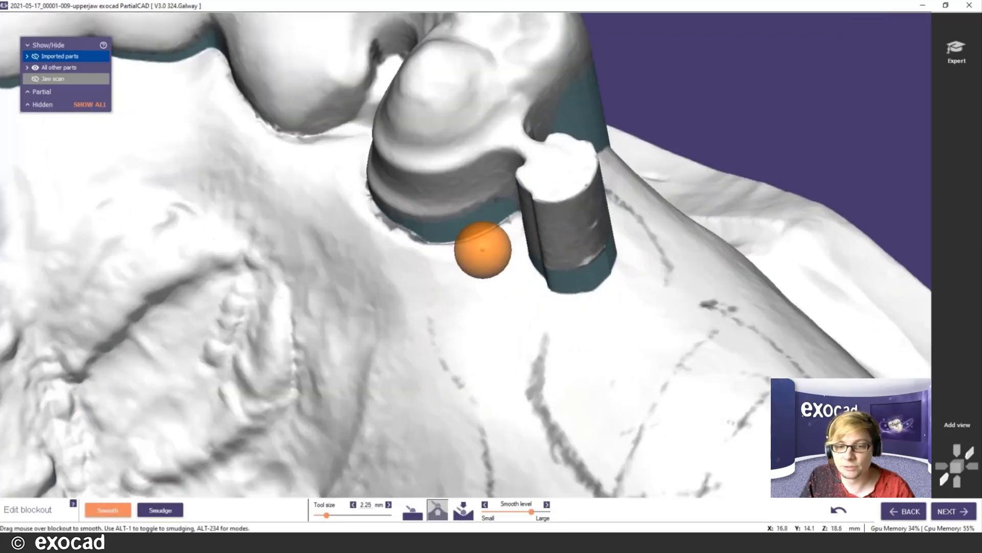
mouse_move(490, 234)
mouse_down()
mouse_move(452, 241)
mouse_move(507, 225)
mouse_move(533, 277)
mouse_move(604, 298)
mouse_move(616, 290)
mouse_up()
right_drag(606, 295, 603, 313)
drag(557, 211, 571, 199)
scroll(592, 301, down, 3)
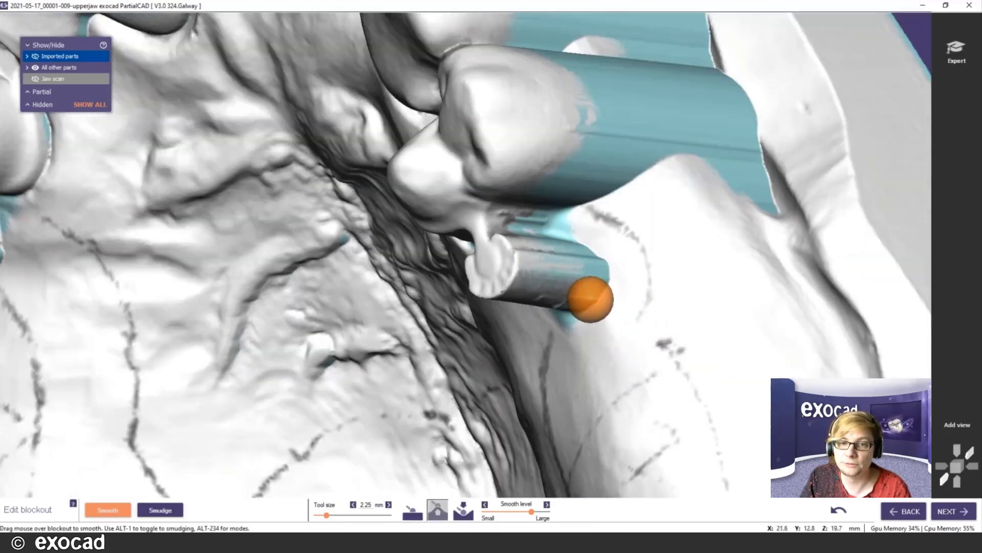
scroll(595, 300, down, 3)
click(934, 513)
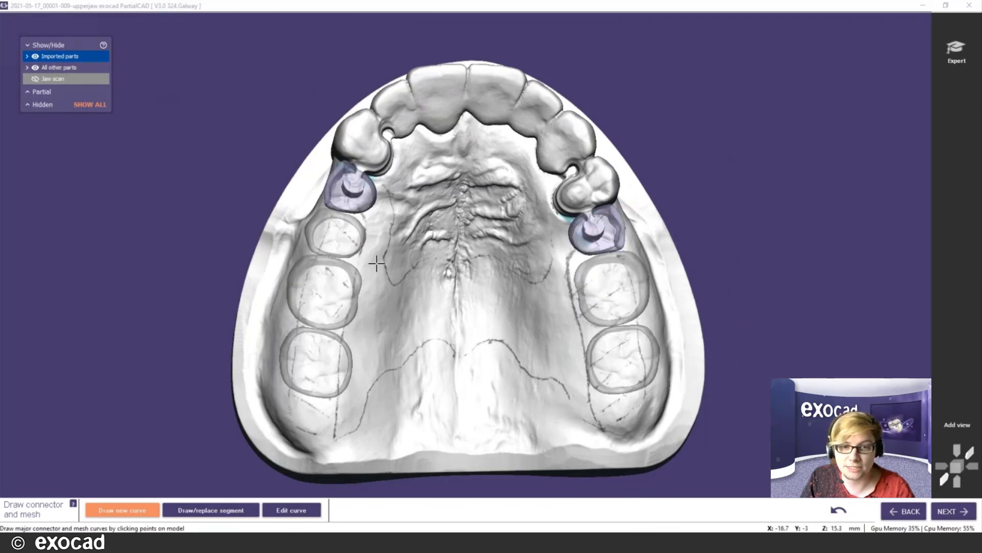
- Draw a closed mesh outline around the left molar saddle beside the abutment
scroll(377, 263, up, 2)
click(359, 203)
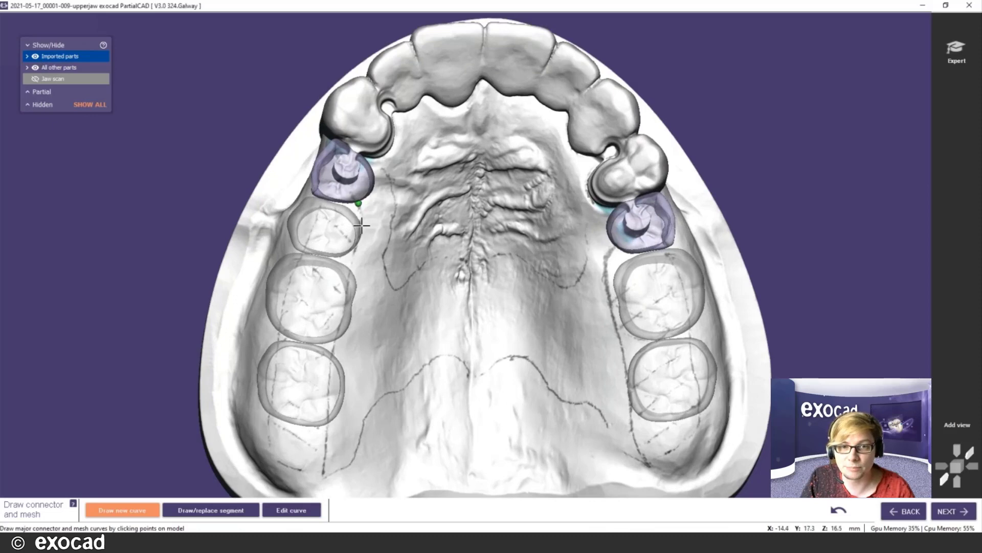
click(354, 260)
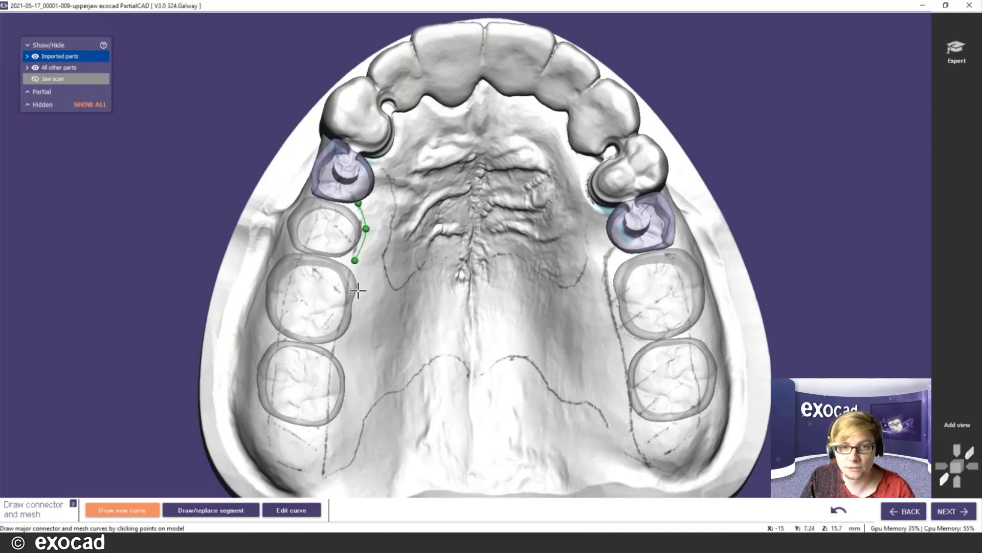
click(357, 290)
click(352, 323)
click(343, 376)
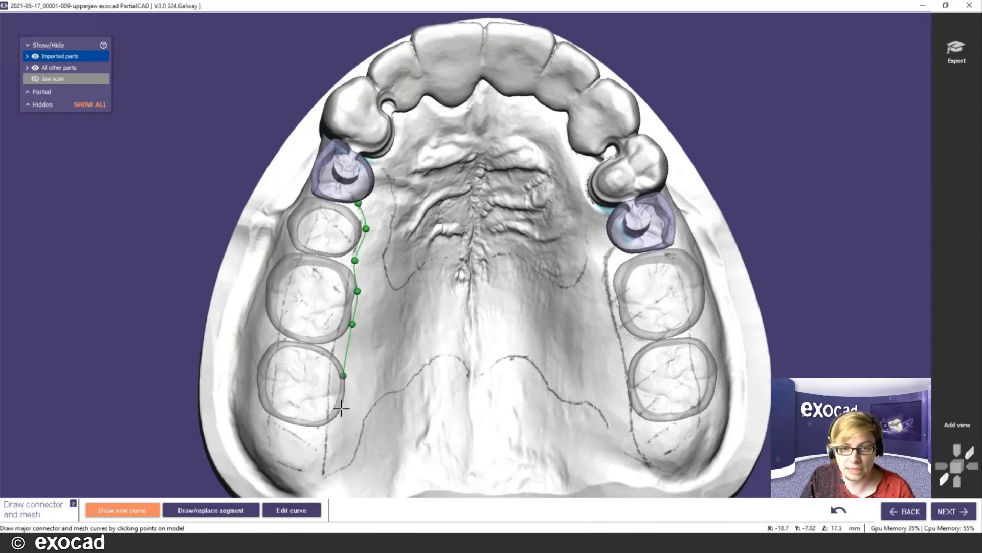
click(341, 408)
click(323, 433)
click(288, 422)
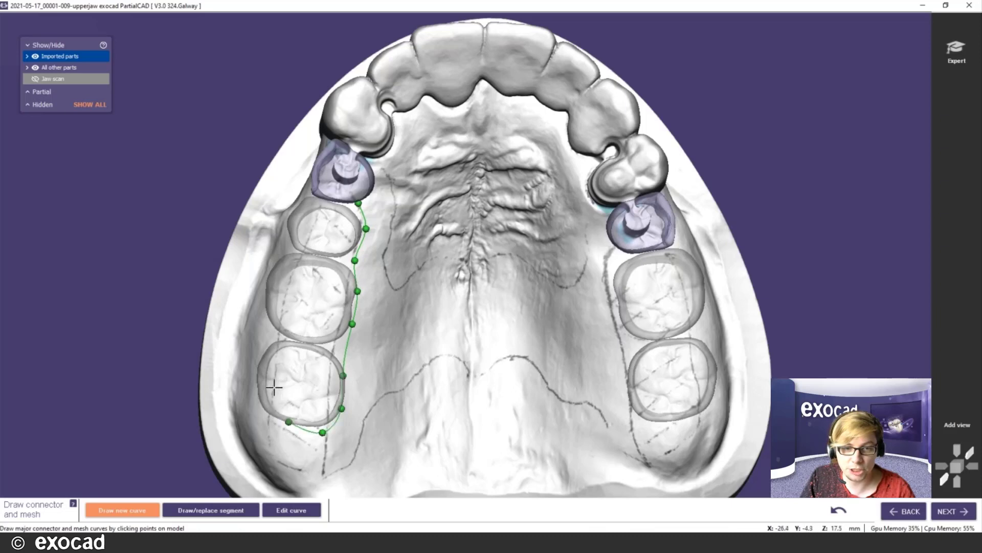
click(274, 387)
click(282, 321)
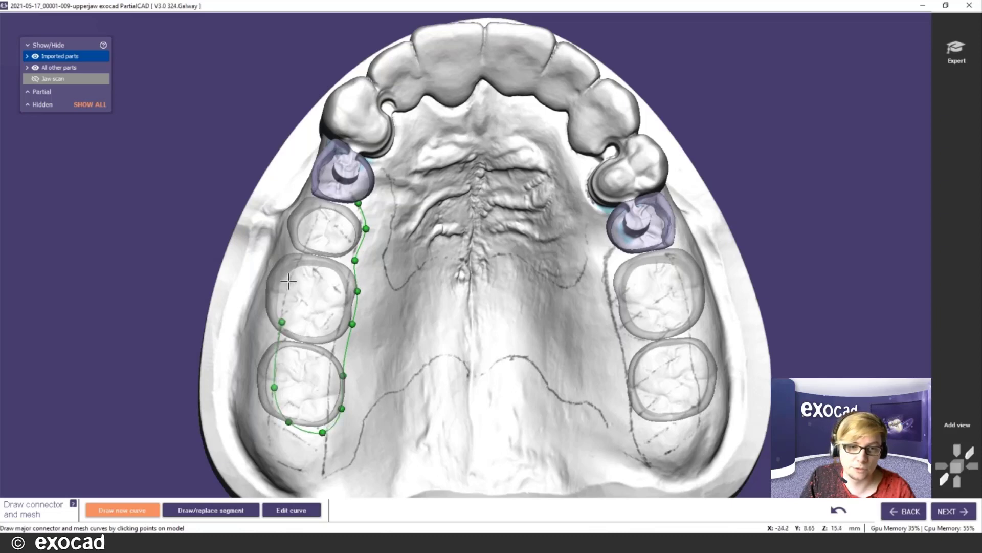
click(321, 203)
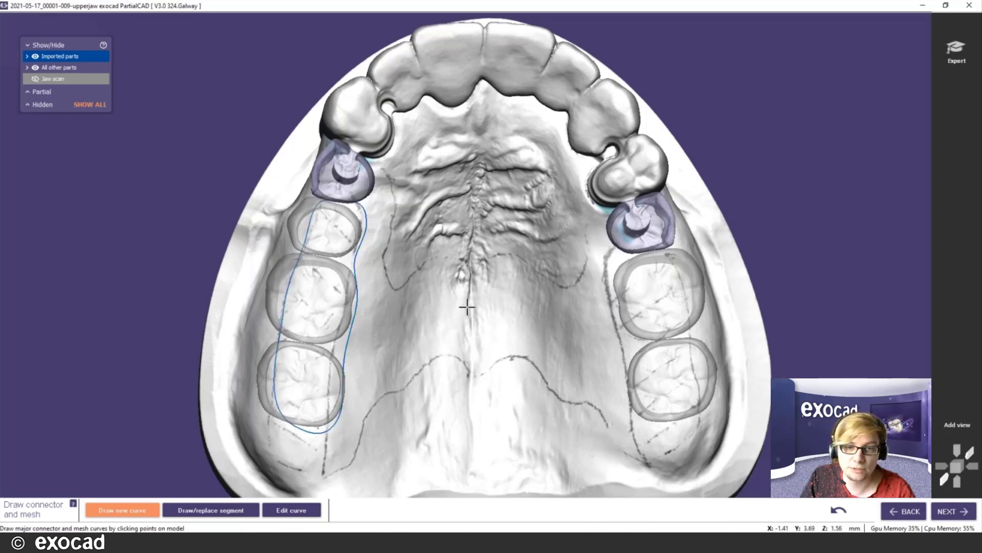
- Draw a closed mesh outline around the right molar saddle
click(614, 272)
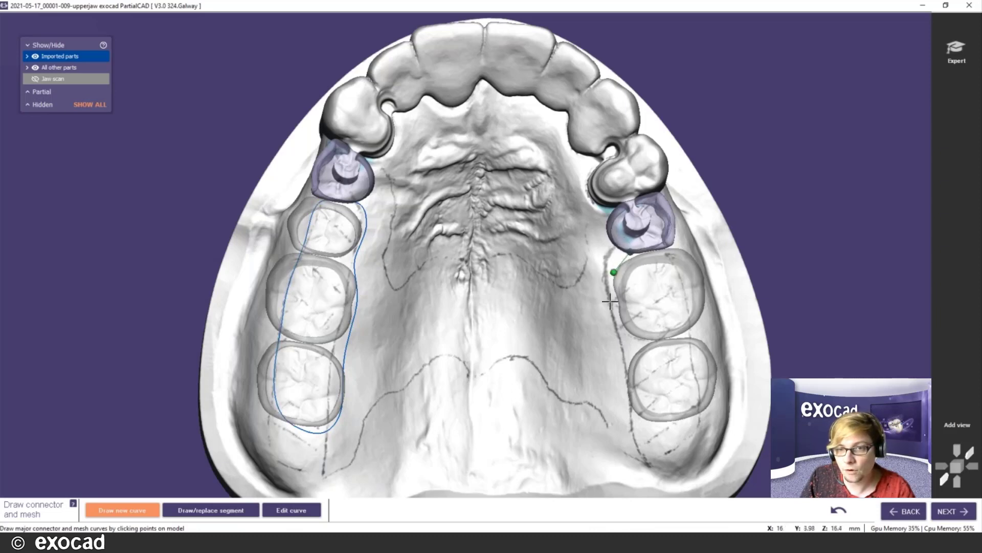
click(616, 308)
click(627, 391)
click(635, 422)
click(673, 431)
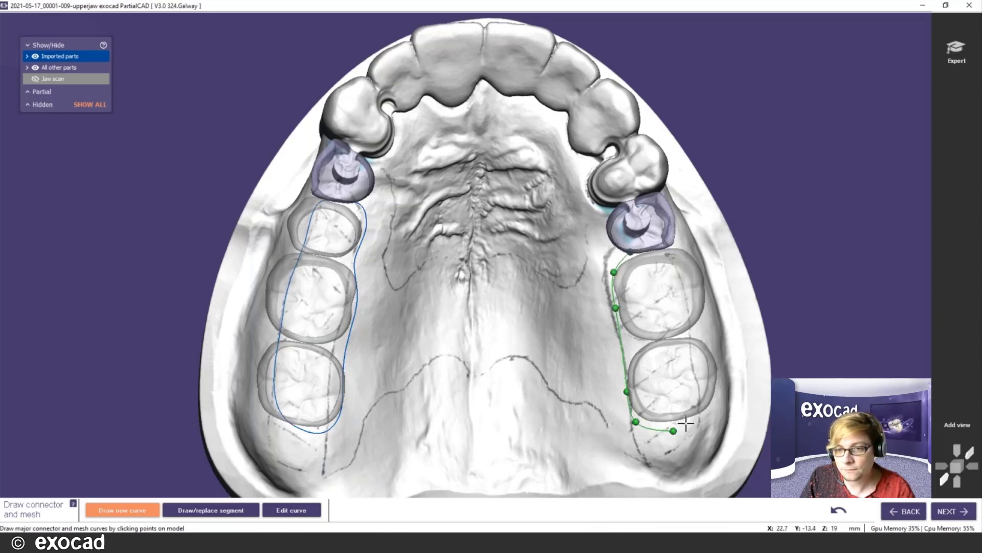
click(689, 412)
click(689, 370)
click(689, 340)
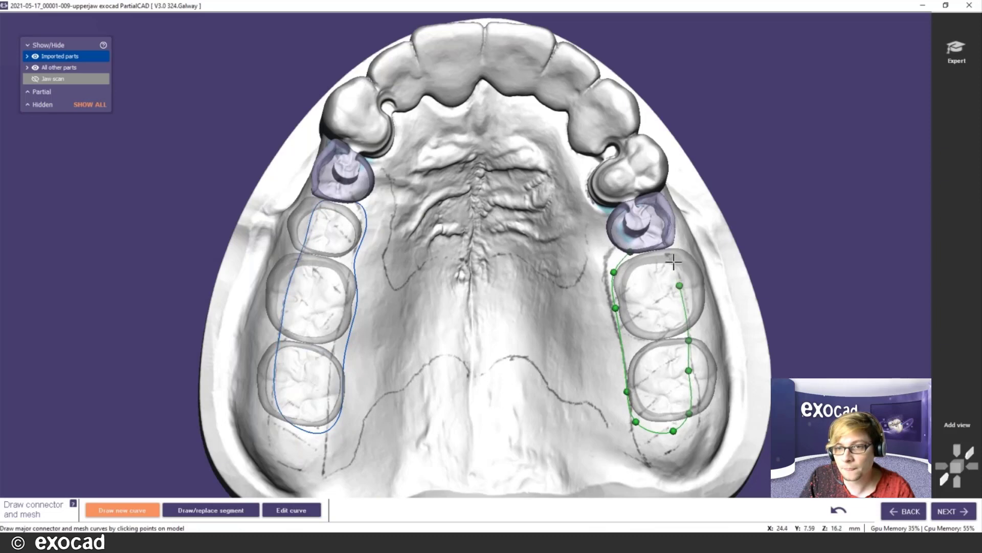
click(674, 262)
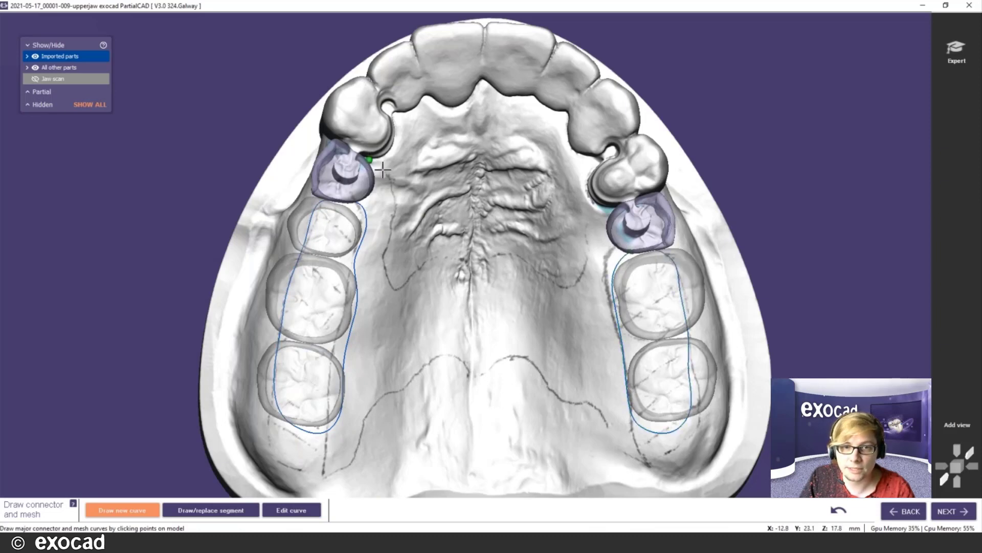
- Trace the palatal connector's front border across the palate and down the right side
click(389, 240)
click(385, 273)
click(394, 283)
click(424, 270)
click(462, 260)
click(470, 278)
click(503, 261)
click(536, 275)
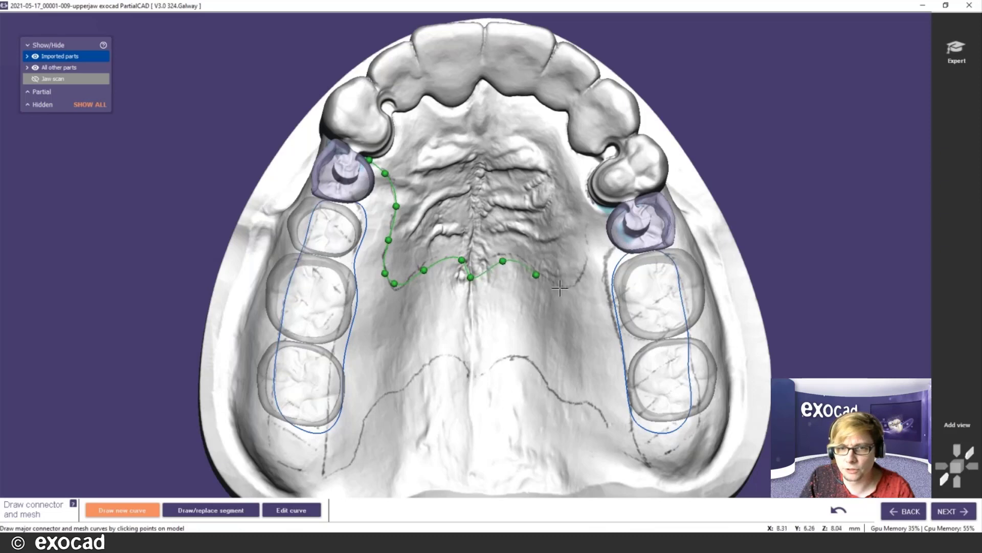
click(606, 218)
click(617, 238)
click(615, 292)
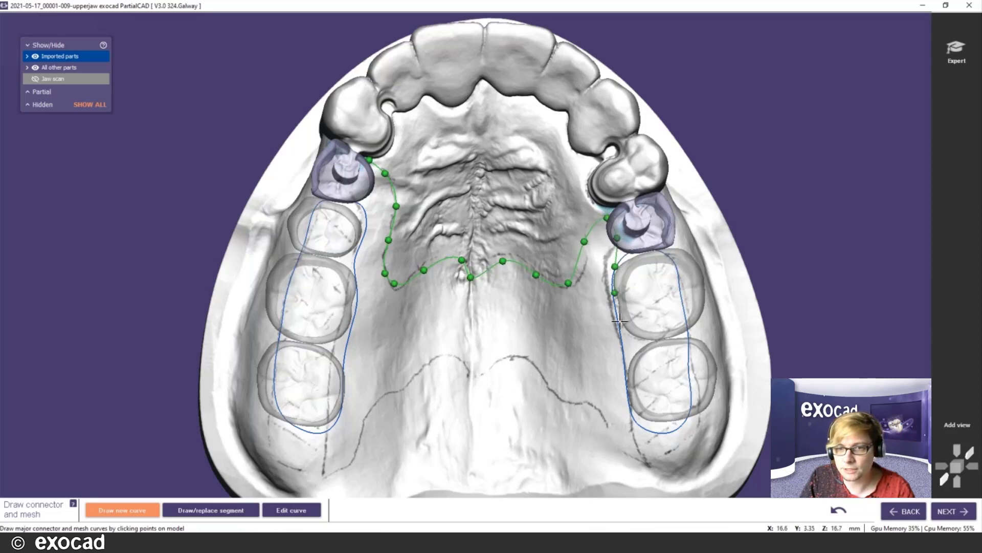
click(630, 369)
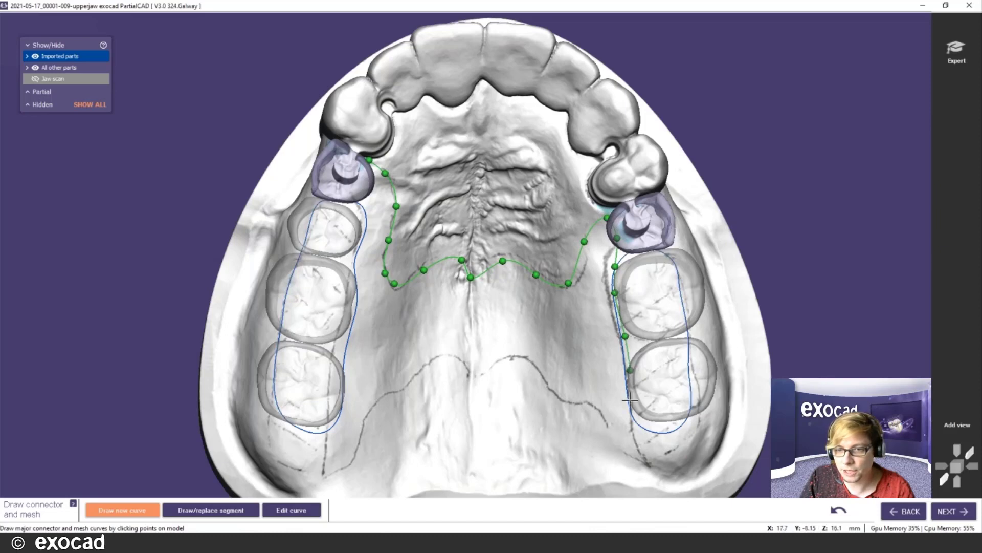
- Trace the connector's rear border across the palate and up the left side, closing the outline
click(638, 435)
click(606, 426)
click(567, 406)
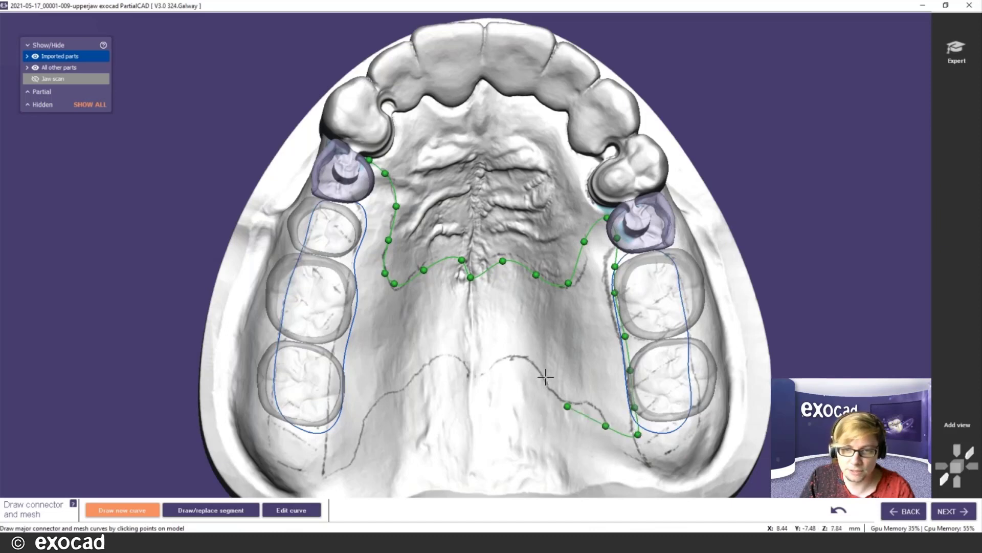
click(545, 373)
click(518, 359)
click(472, 377)
click(444, 358)
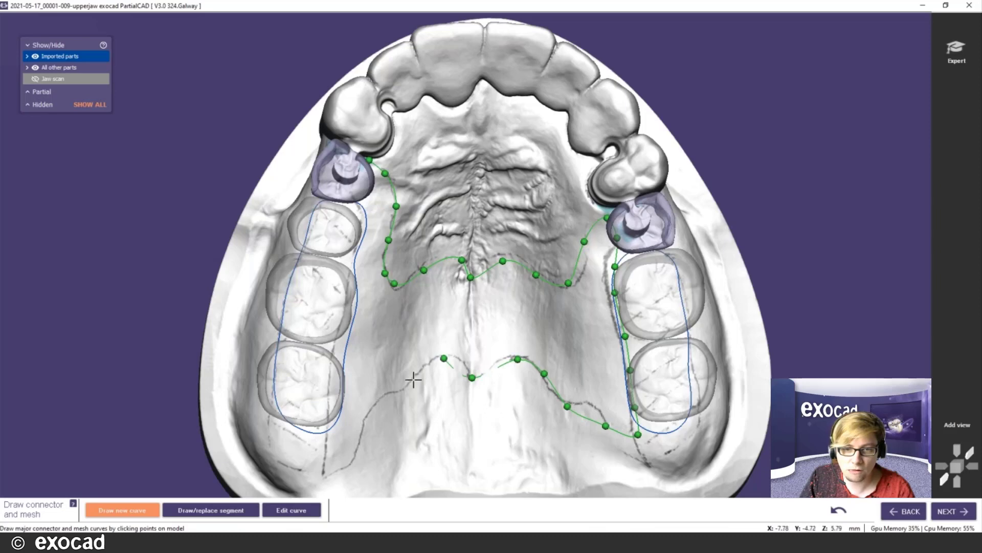
click(404, 385)
click(385, 399)
click(340, 435)
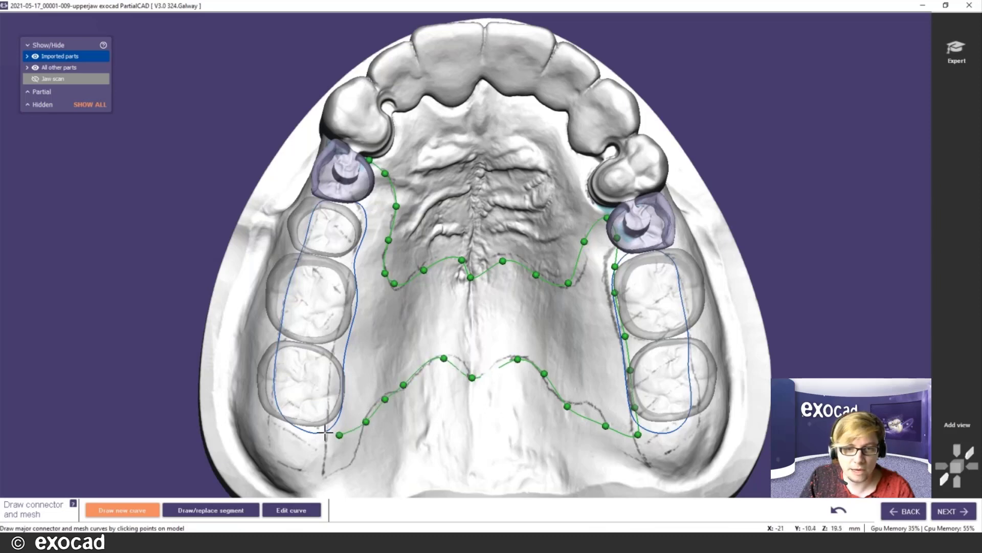
click(330, 426)
click(340, 389)
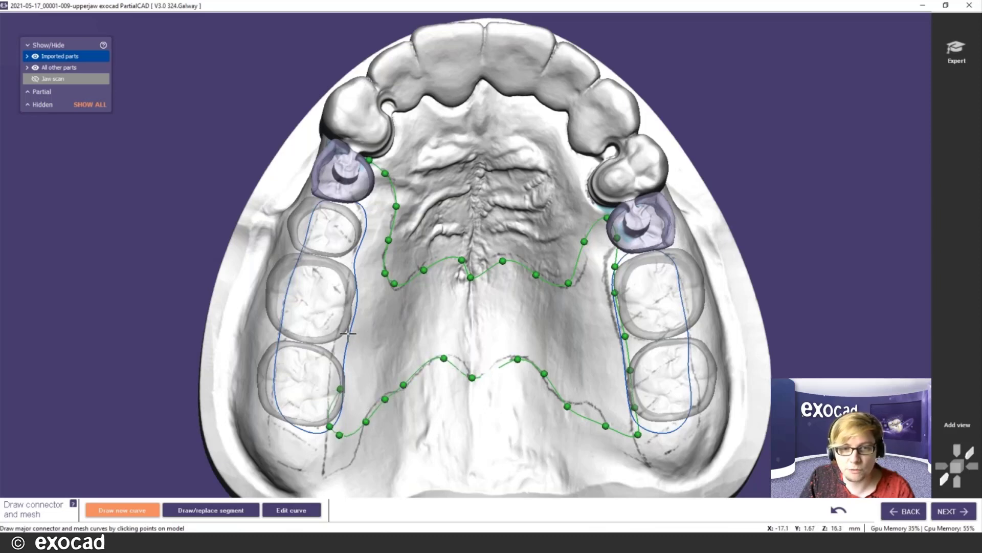
click(353, 307)
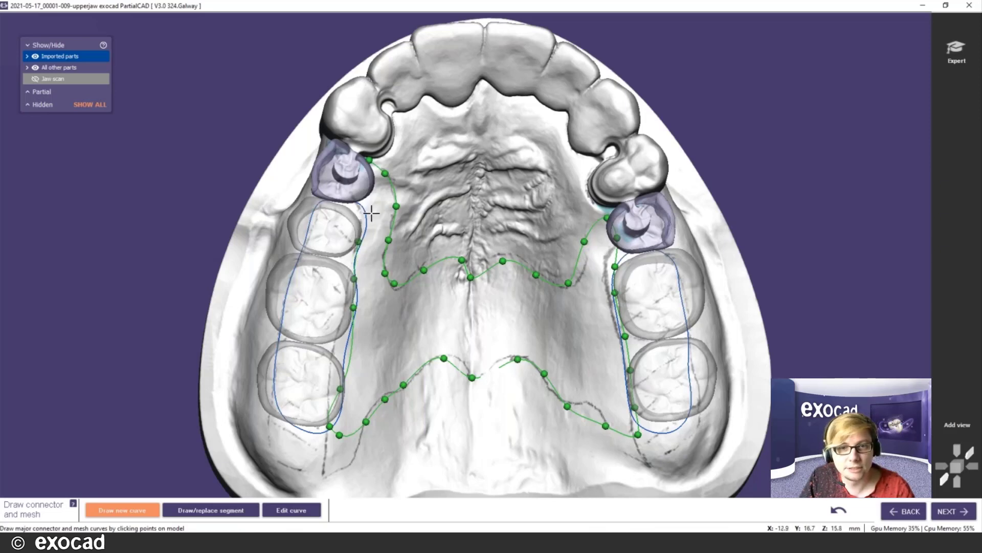
click(361, 178)
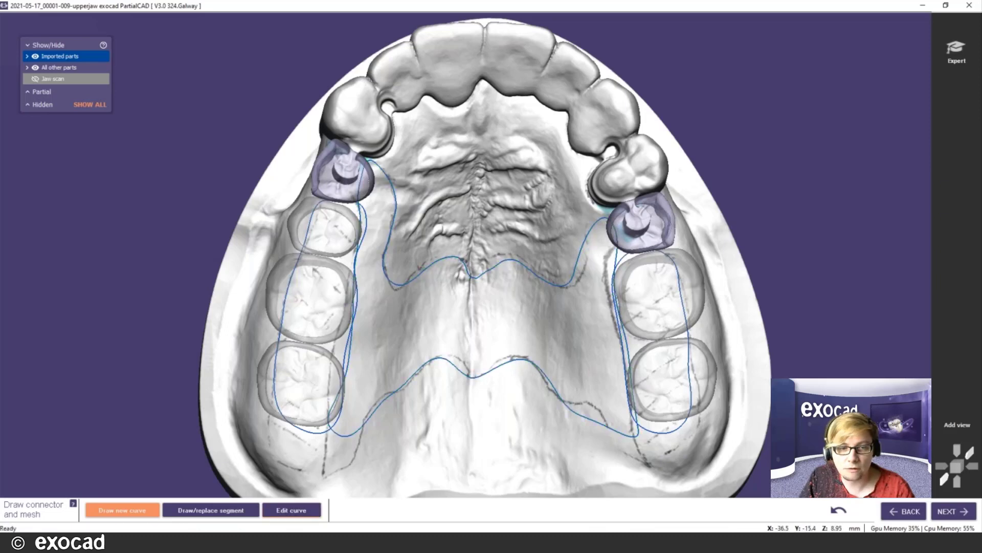
- Drag the connector curve's palate-centre and right-arm points to reshape the outline
middle_click(426, 287)
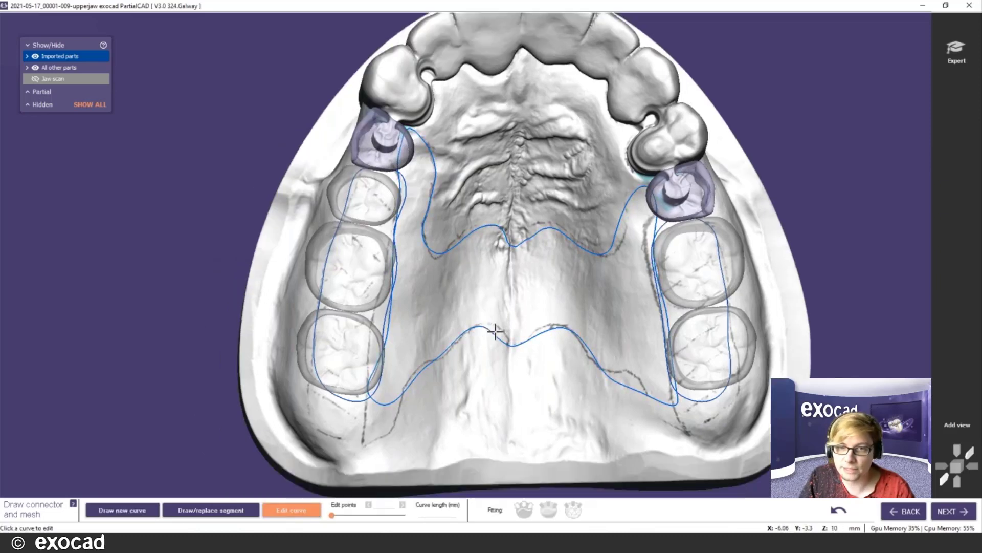
right_drag(496, 330, 513, 256)
click(514, 254)
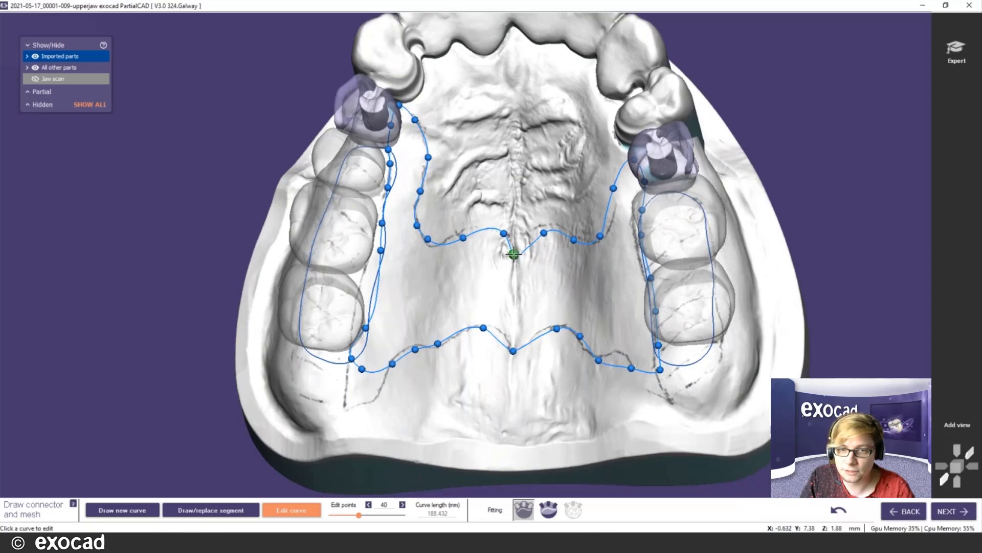
drag(516, 254, 519, 249)
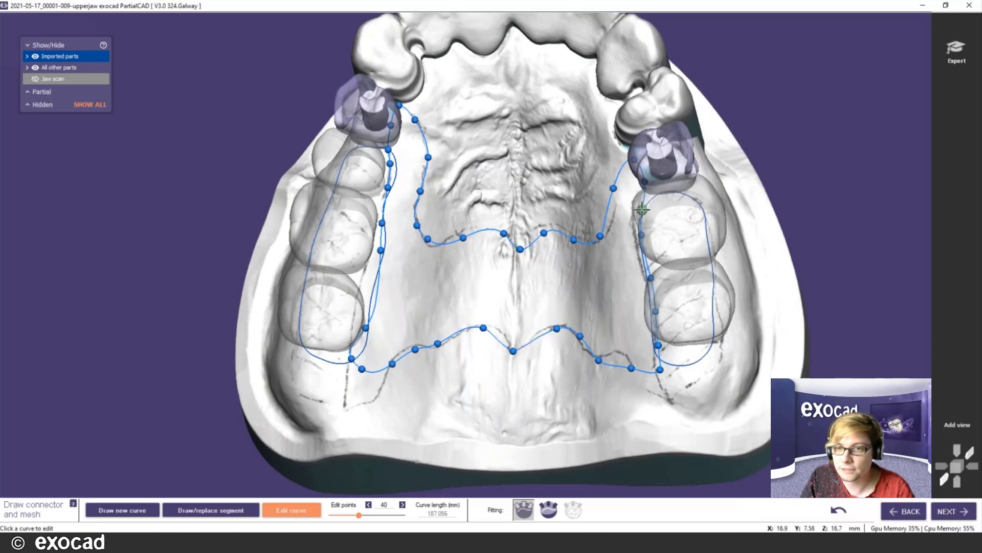
drag(646, 201, 655, 193)
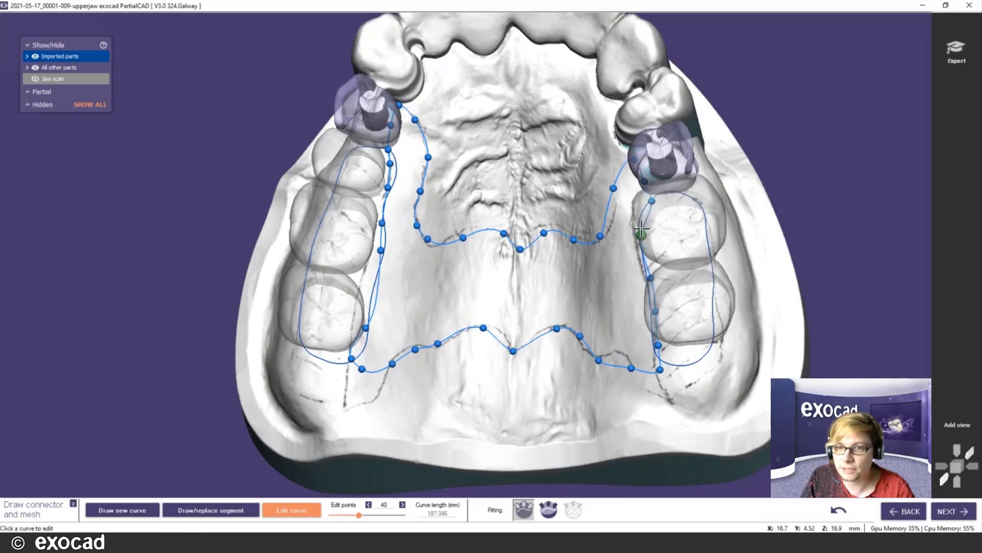
drag(642, 228, 641, 224)
click(530, 298)
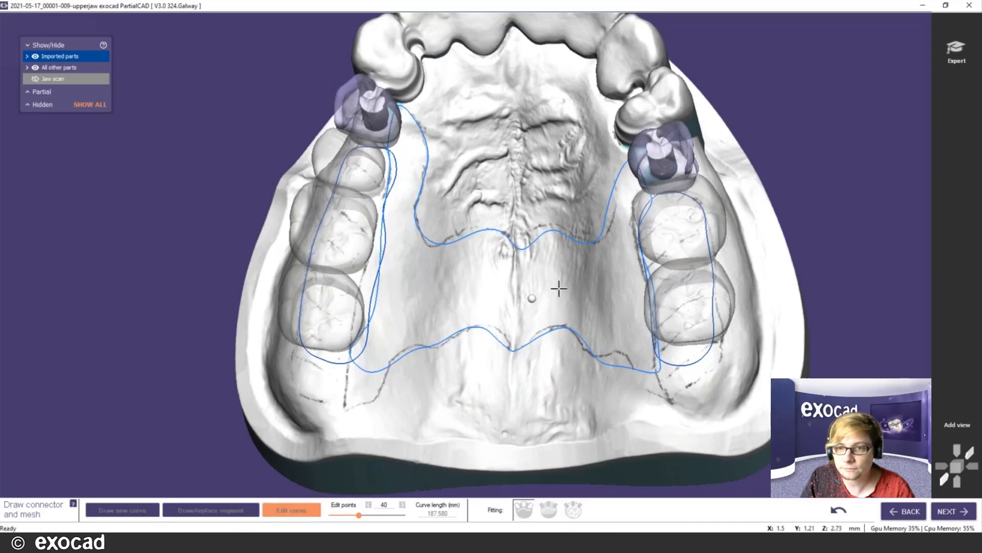
right_drag(558, 289, 535, 297)
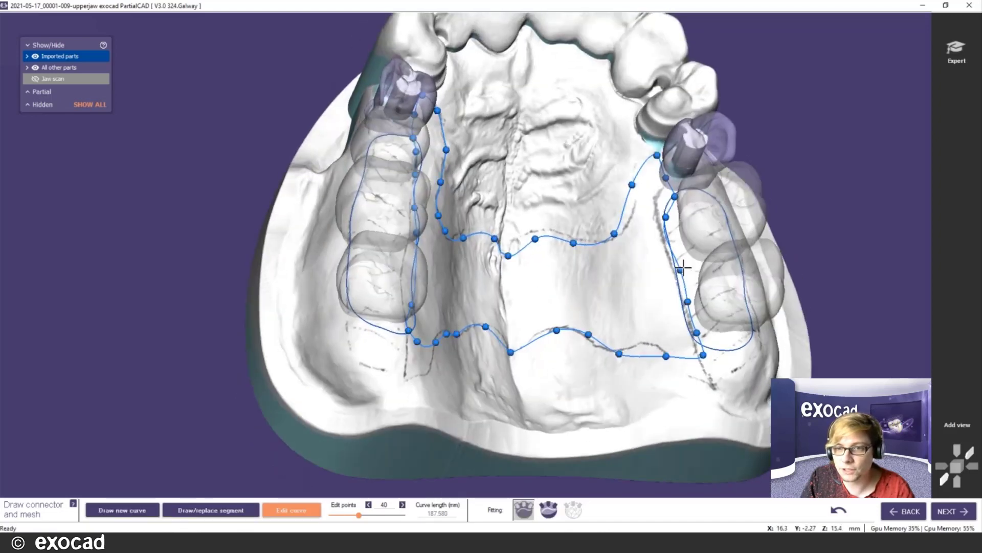
- Insert an extra point on the right connector arm, check the left mesh curve, and return to Draw new curve
click(667, 217)
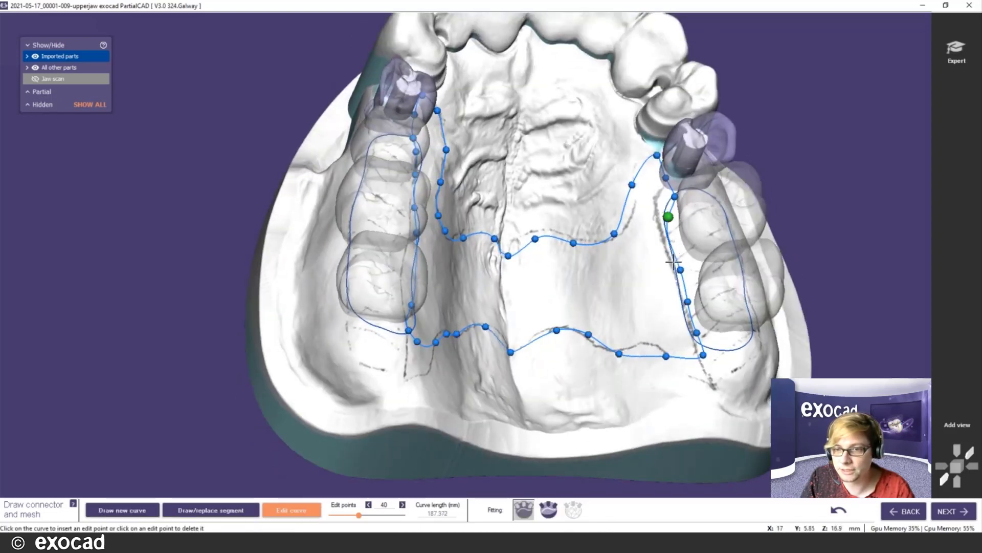
right_drag(597, 347, 609, 346)
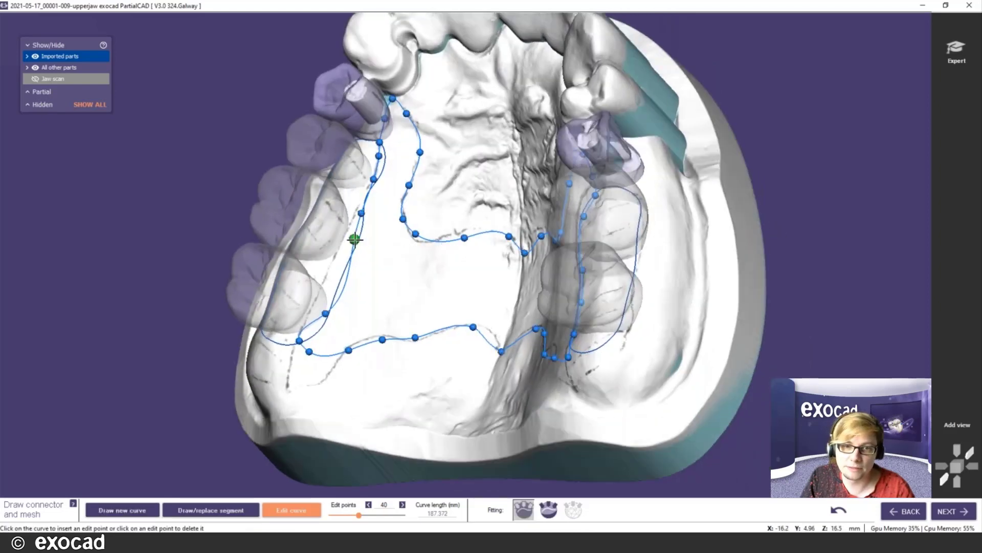
click(343, 287)
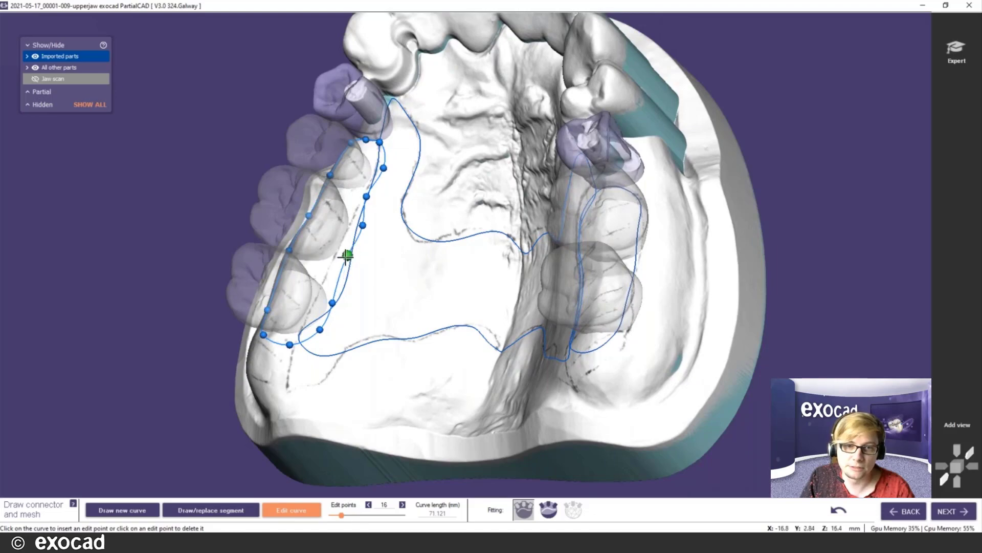
right_drag(453, 307, 505, 267)
scroll(504, 267, down, 3)
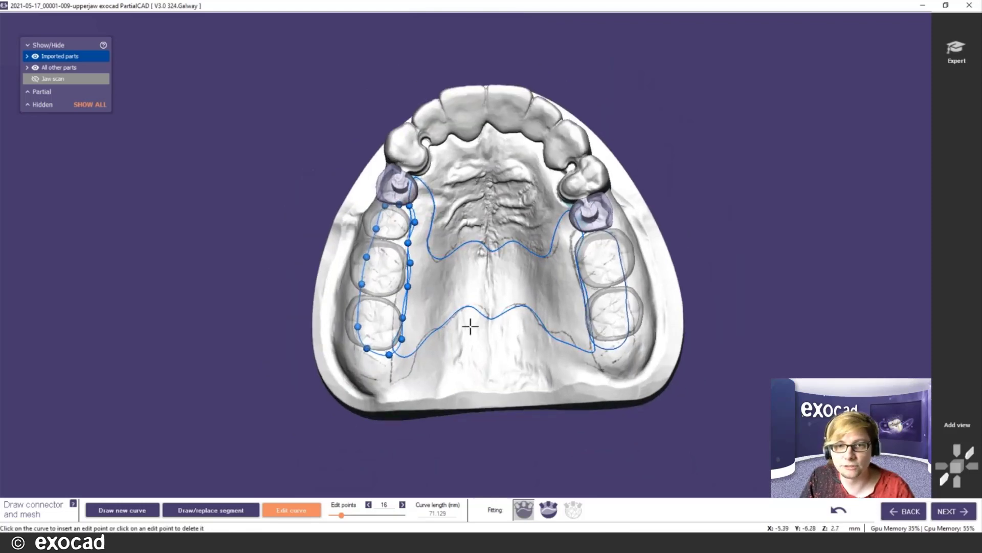
click(110, 511)
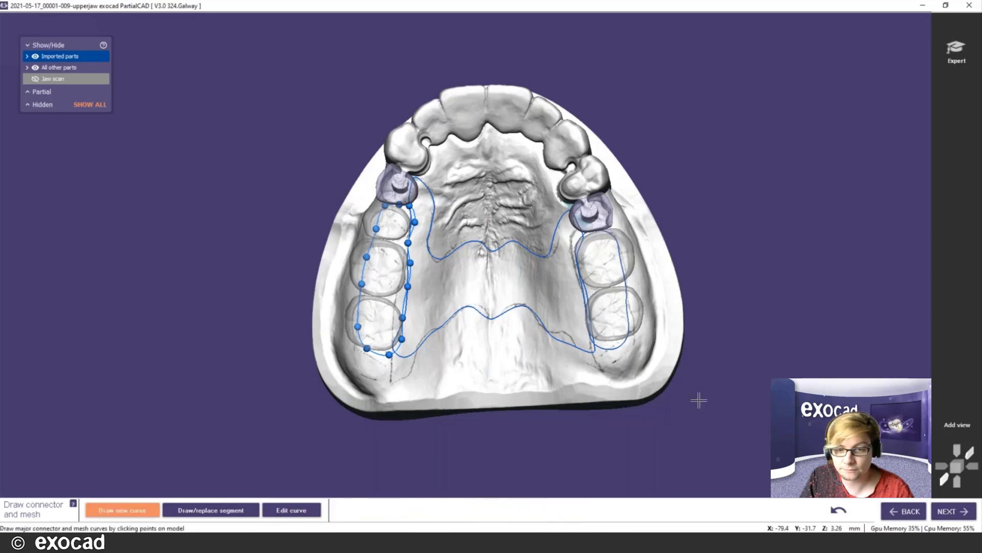
- At Apply mesh connector, rotate and shift both mesh hole patterns, the right by about 8 degrees
click(948, 513)
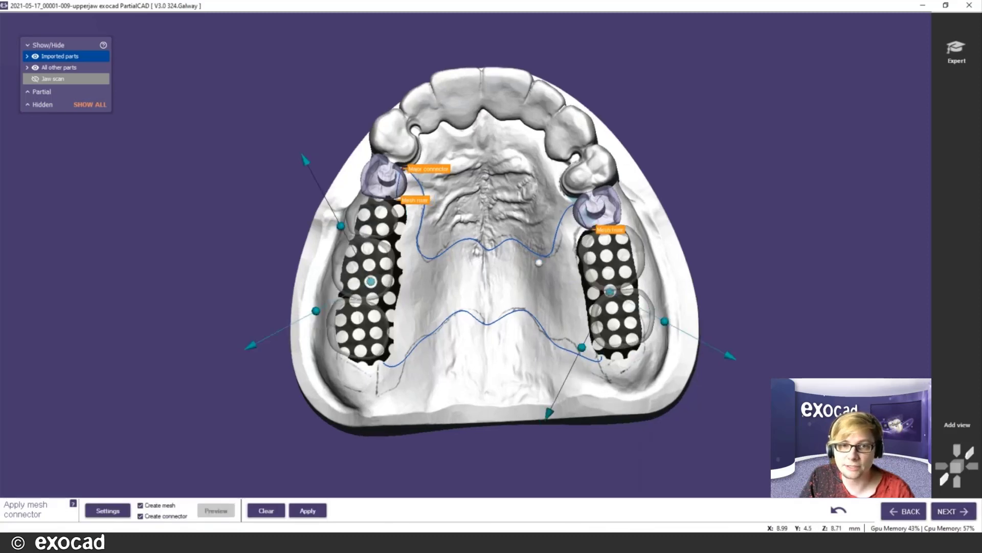
scroll(539, 263, up, 2)
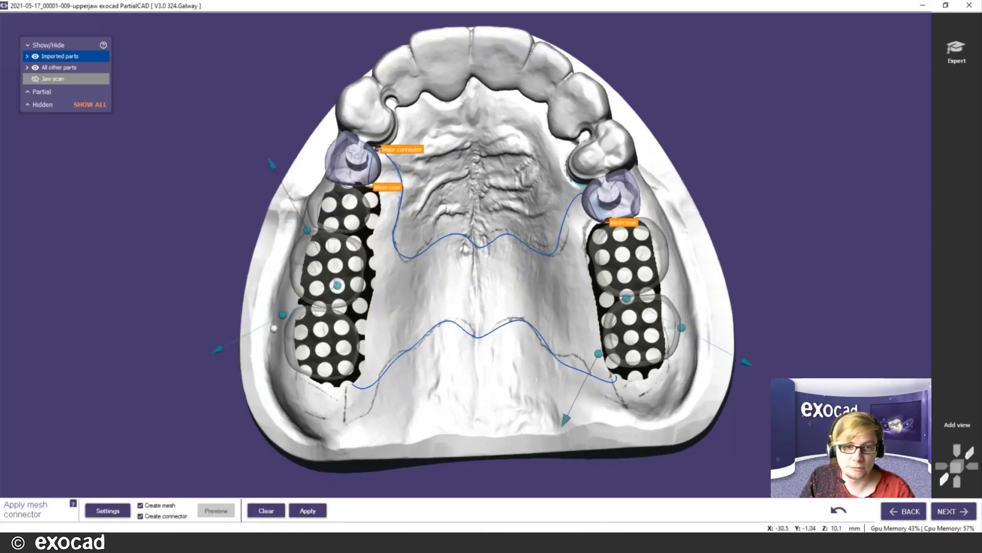
drag(275, 328, 277, 298)
drag(336, 285, 328, 285)
drag(681, 327, 686, 320)
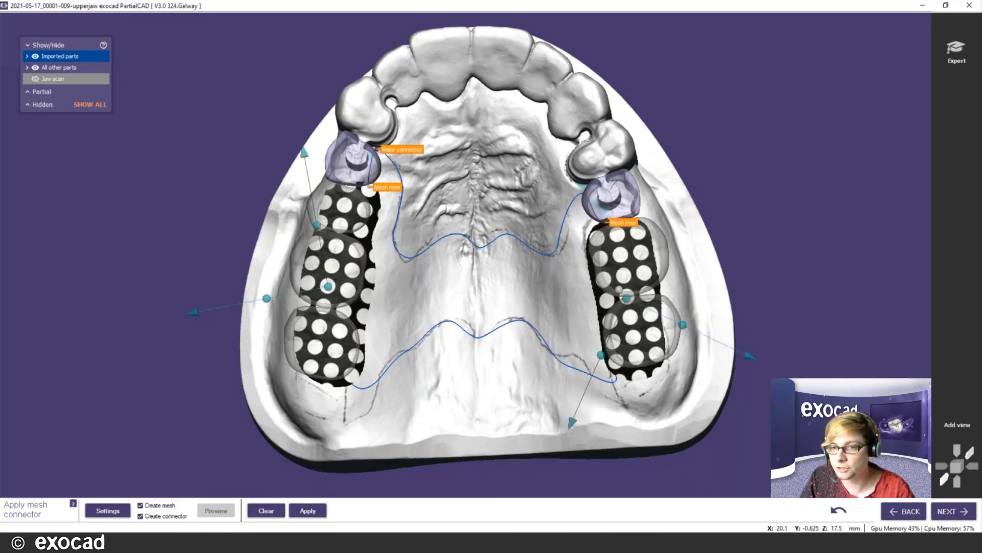
drag(627, 296, 635, 296)
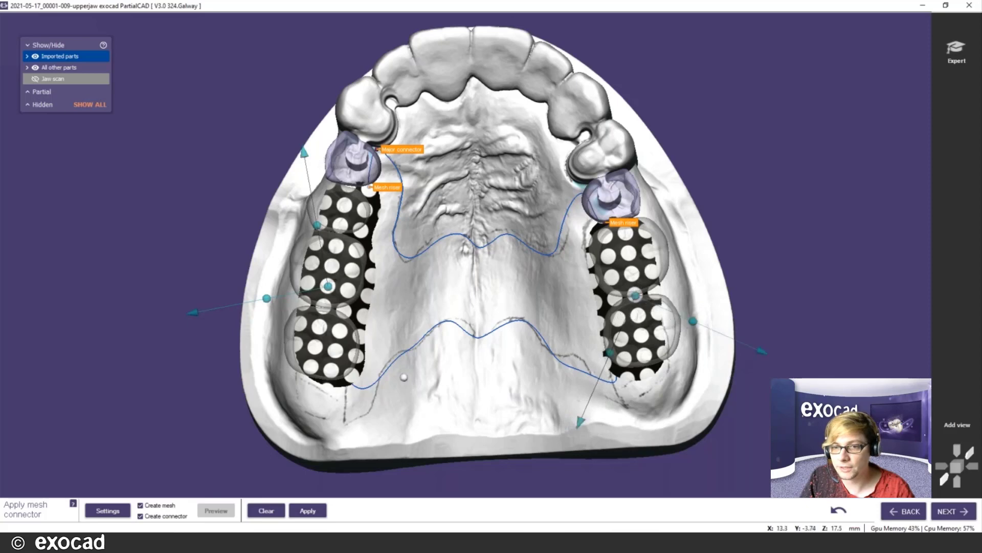
- Open the mesh and connector Settings and keep Leather 1 as the stipple pattern
click(106, 510)
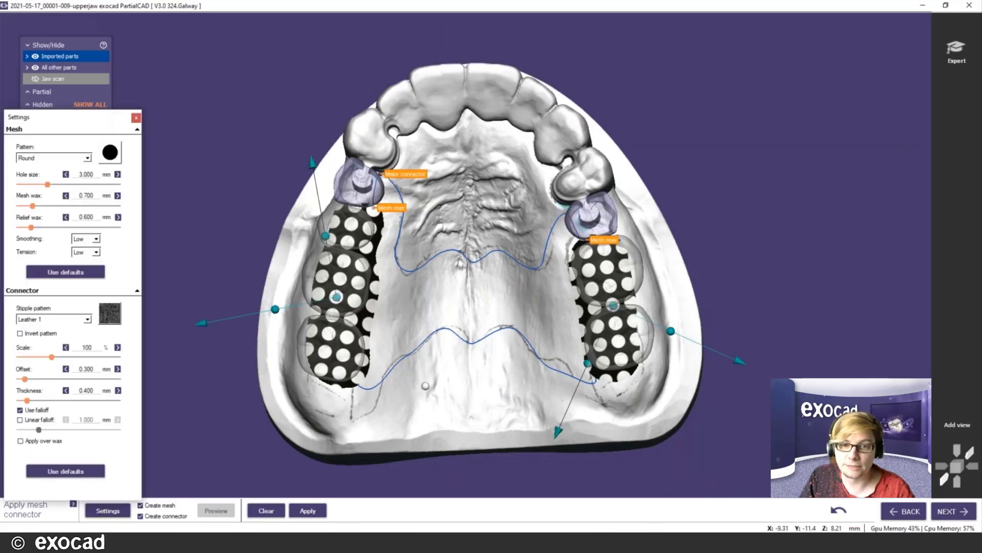
right_drag(480, 351, 479, 329)
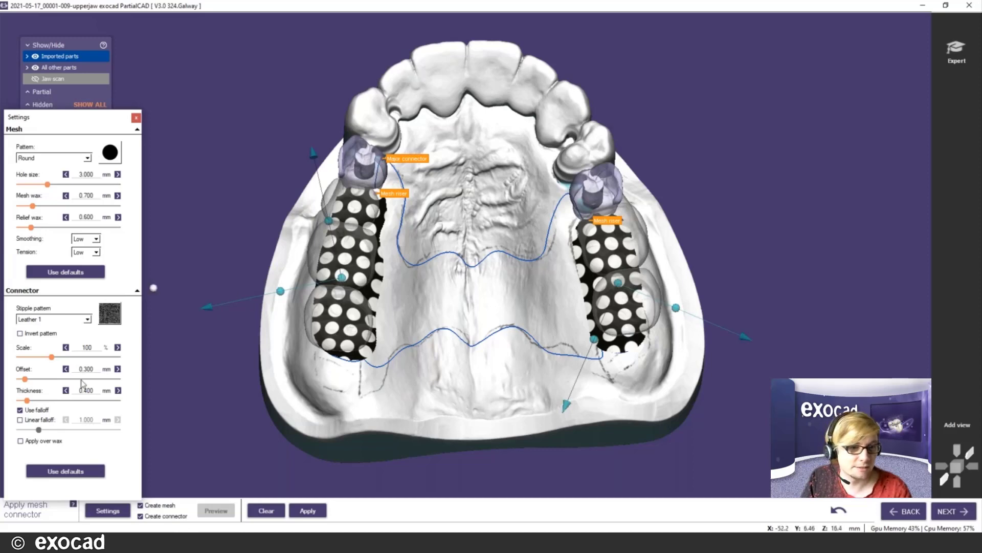
click(87, 319)
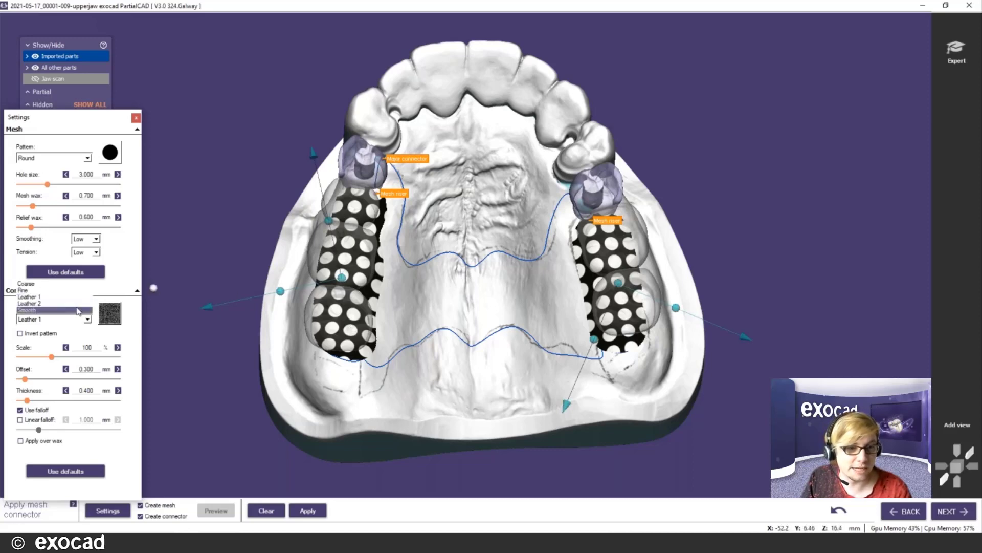
click(88, 322)
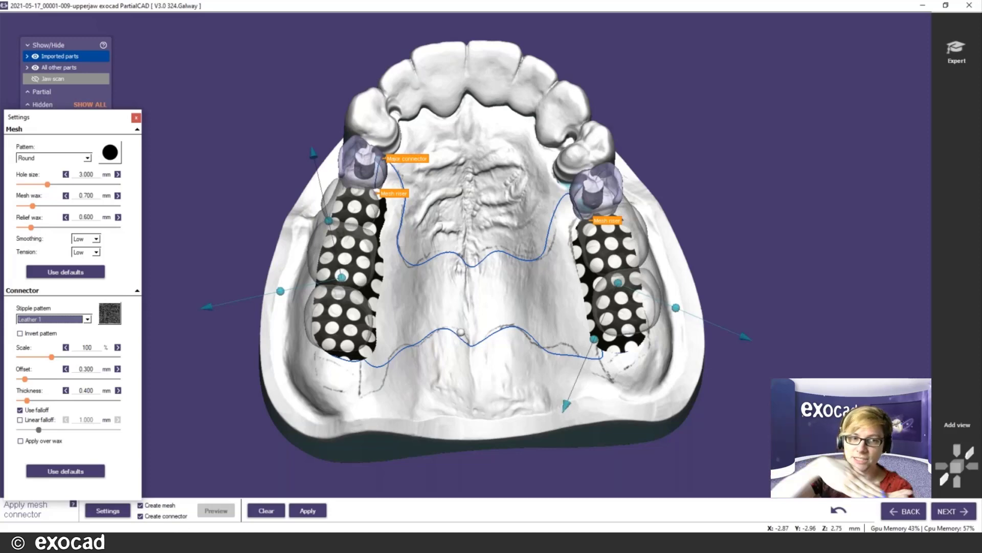
- Tick Linear falloff in the Connector settings so the stipple fades over 1.000 mm
click(20, 420)
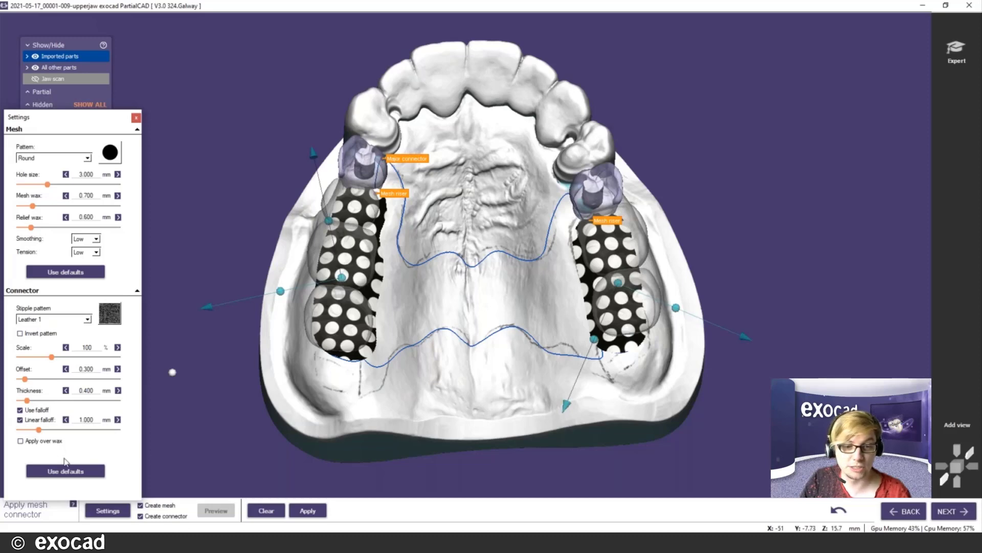
- Apply the settings to generate the green wax connector and perforated meshes, then zoom in to inspect
click(307, 511)
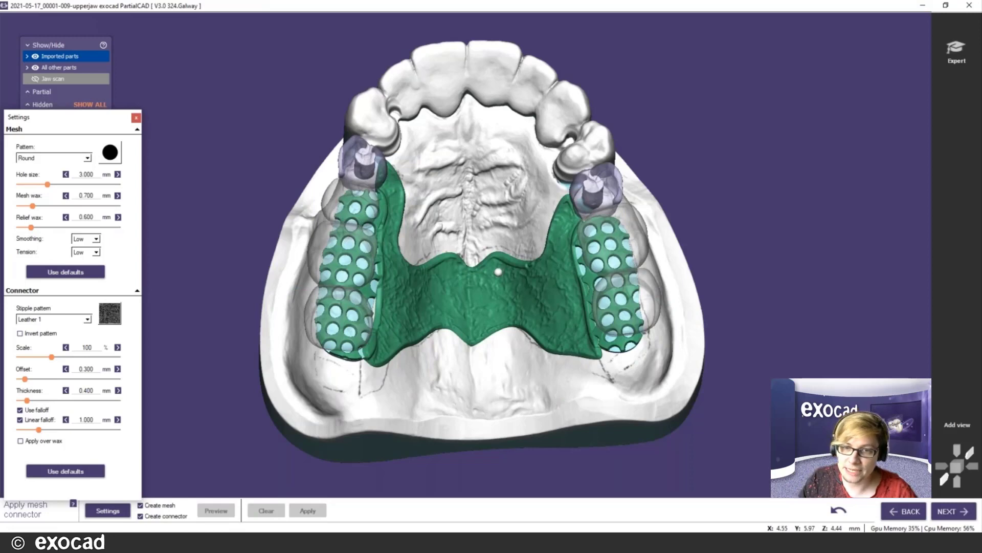
scroll(502, 273, up, 2)
scroll(505, 274, up, 1)
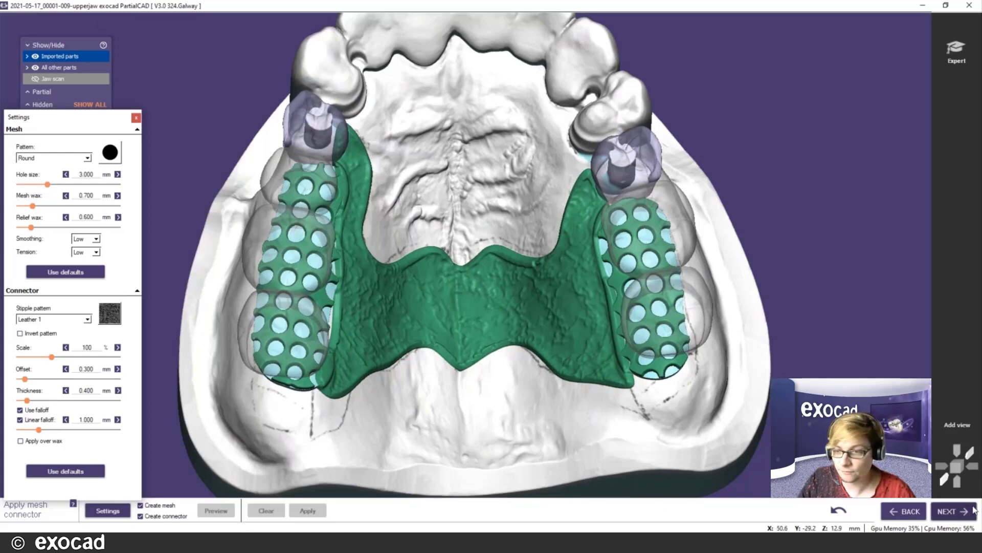
- Go past Draw clasps and confirm Yes to skip clasps, reaching Fill in wax (clone)
click(953, 511)
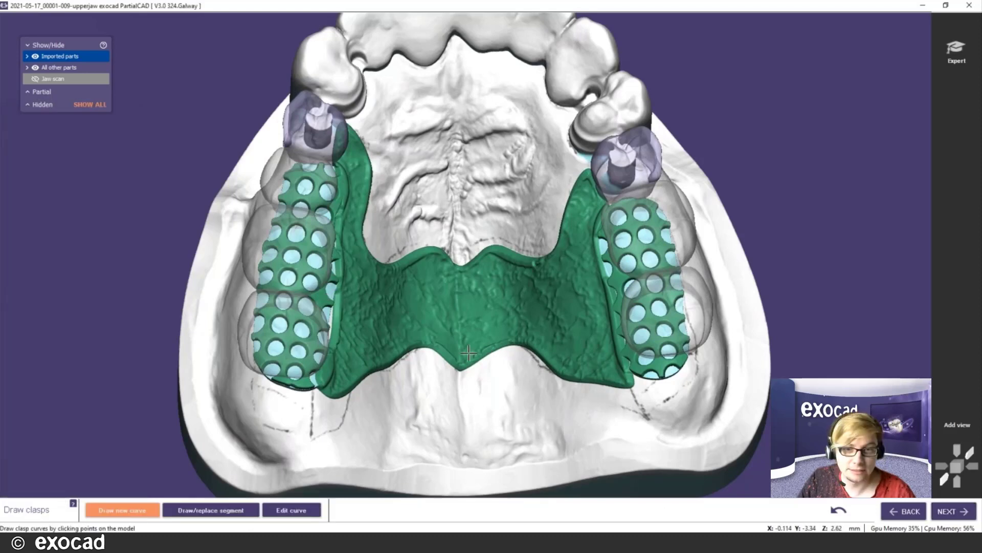
scroll(468, 353, down, 3)
scroll(468, 353, up, 2)
mouse_move(517, 338)
right_down()
mouse_move(520, 328)
mouse_move(522, 338)
right_up()
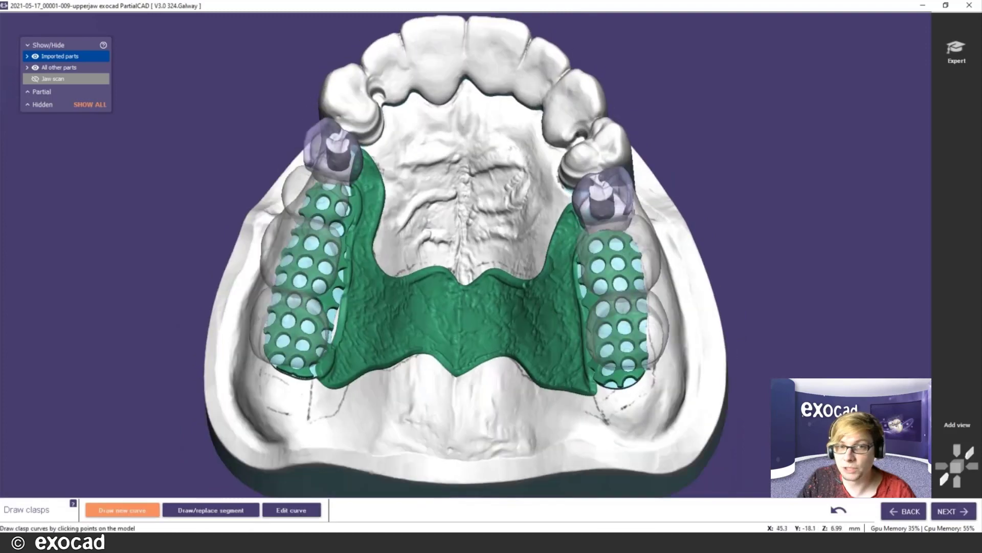
click(961, 518)
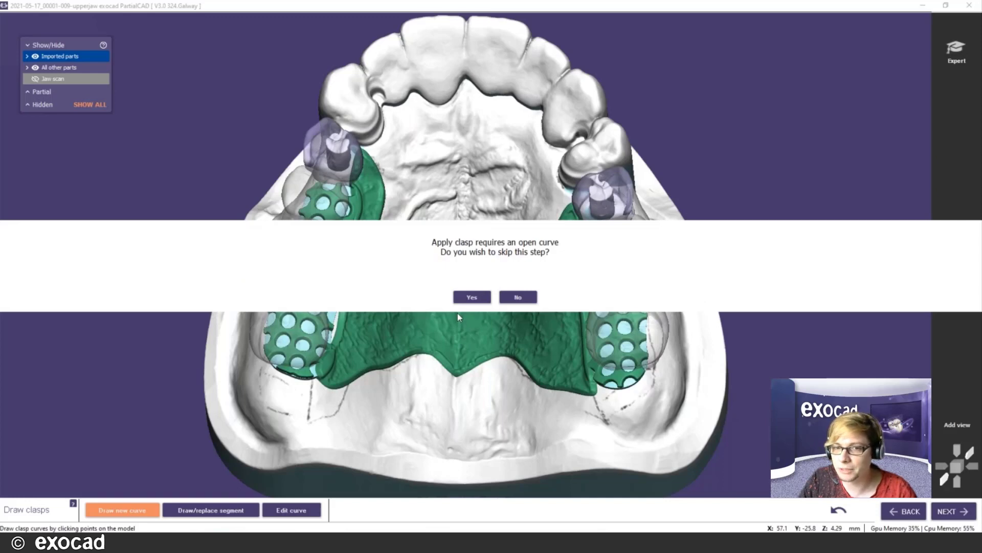
click(471, 298)
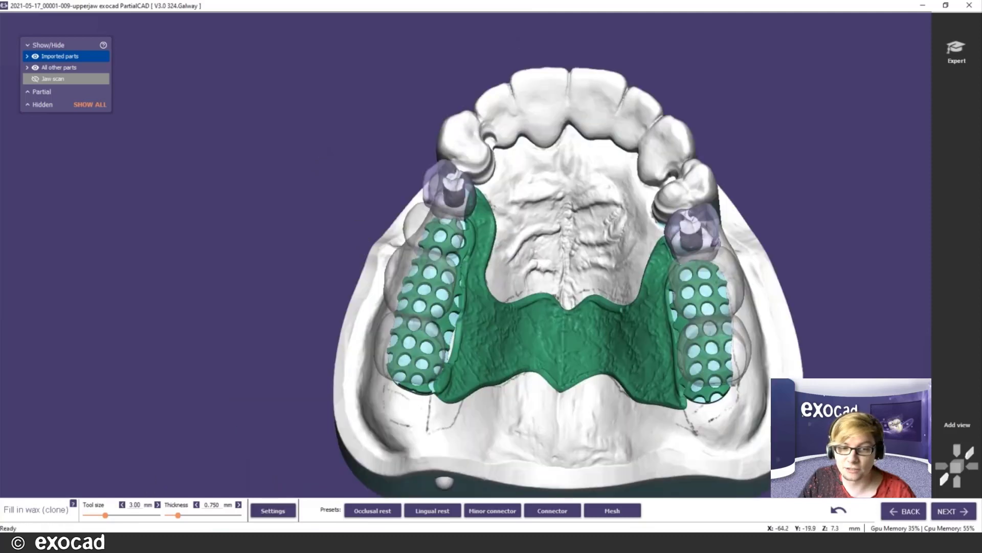
- Paint wax along the left mesh edge and undo a stray wax stroke on the palate
scroll(527, 401, up, 4)
drag(442, 331, 433, 330)
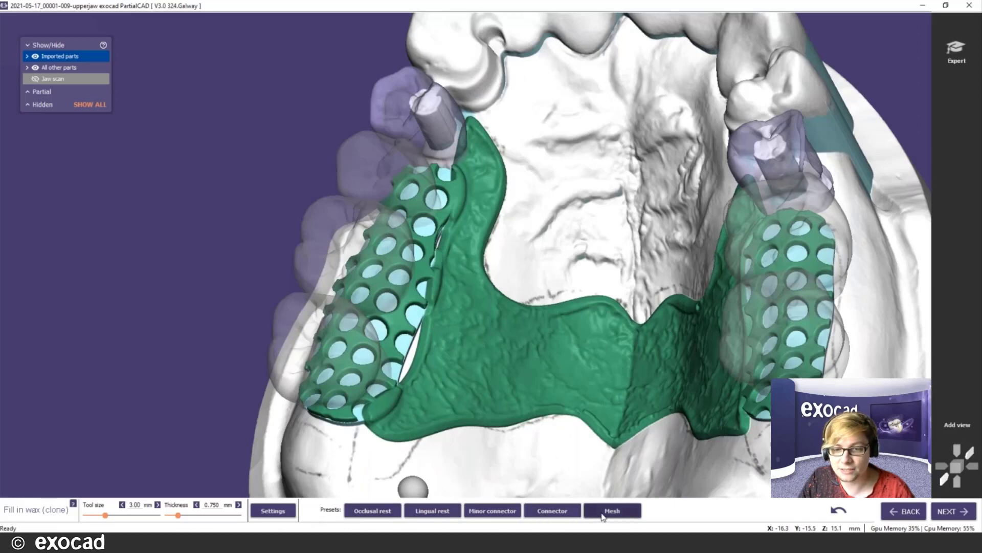
shift+scroll(393, 380, down, 1)
drag(393, 379, 418, 347)
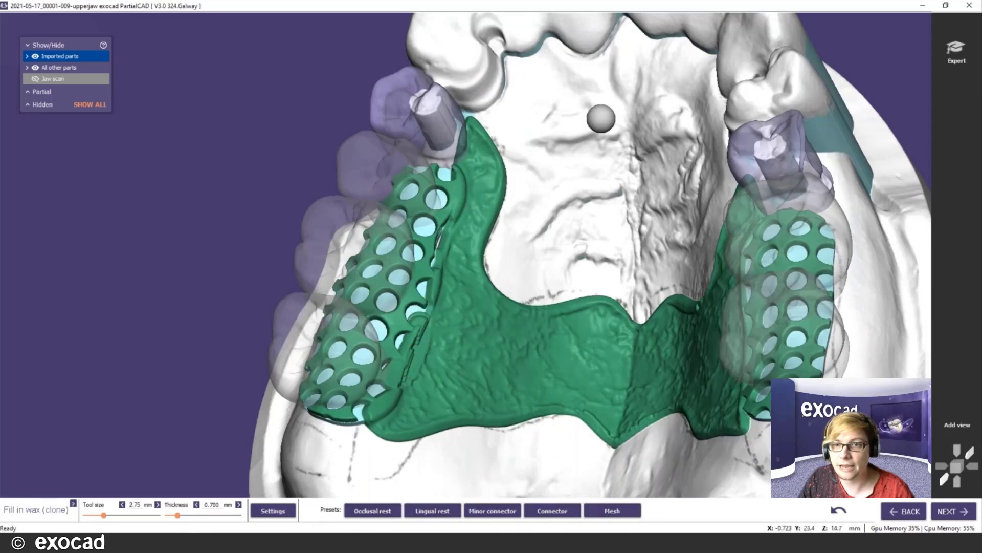
mouse_move(601, 112)
mouse_down()
mouse_move(605, 172)
mouse_move(594, 137)
mouse_move(588, 158)
mouse_move(555, 177)
mouse_move(565, 178)
mouse_up()
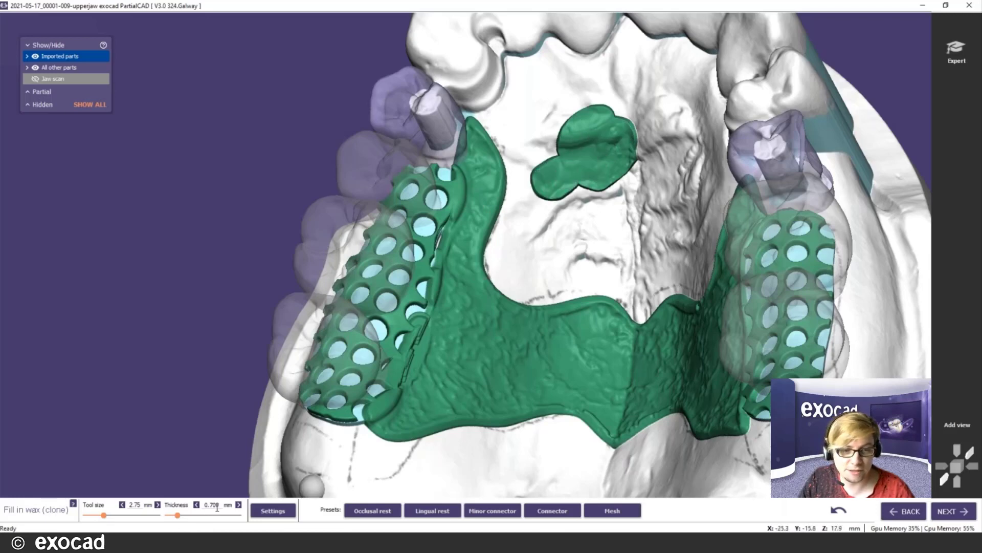
click(838, 511)
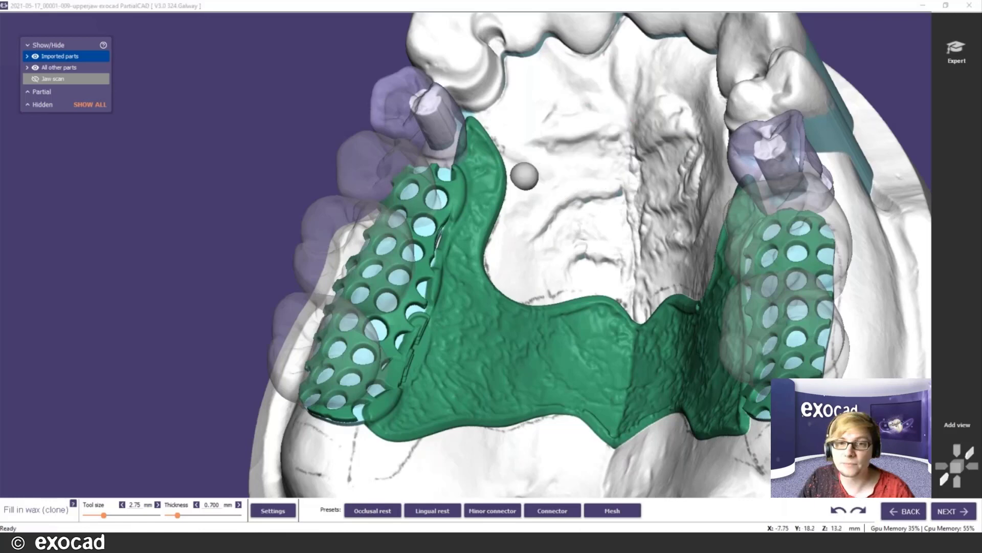
click(838, 510)
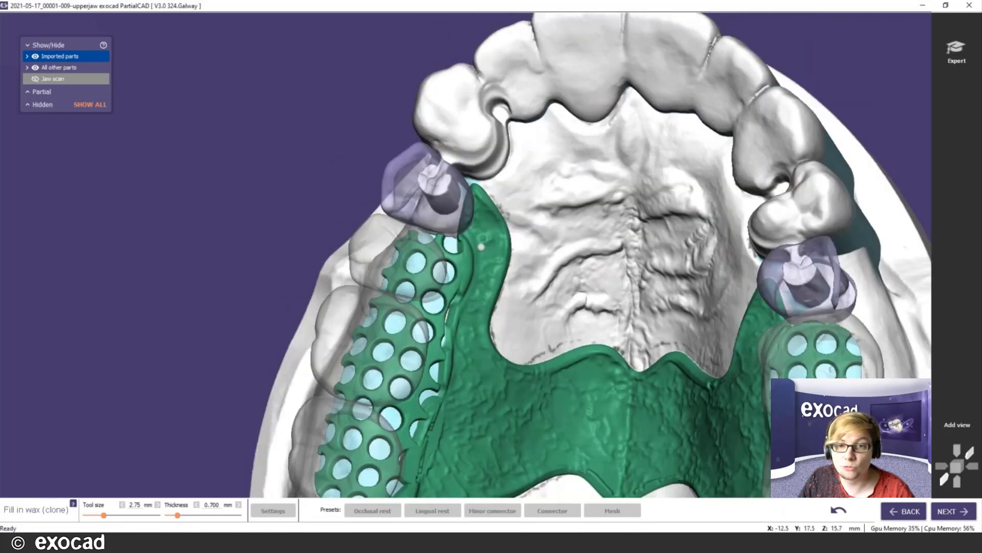
- Fill the open mesh holes near the premolar and along the mesh edge with wax
right_drag(481, 247, 481, 257)
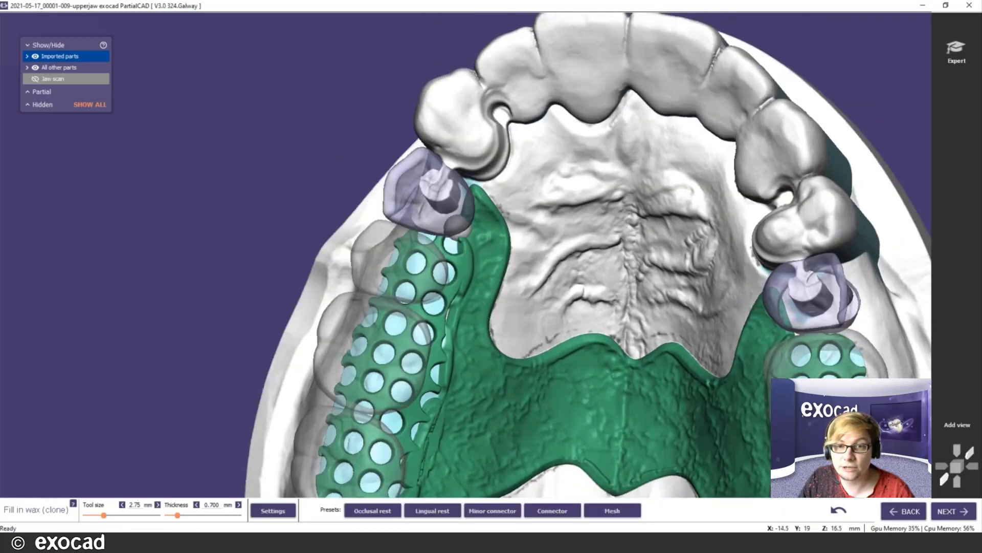
shift+scroll(457, 228, up, 2)
drag(456, 228, 431, 224)
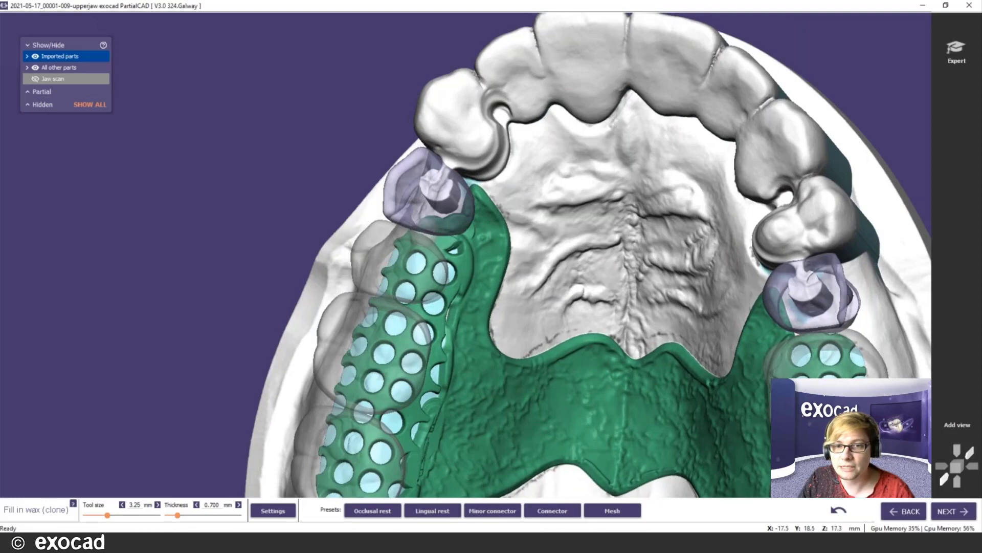
shift+scroll(461, 297, down, 2)
drag(462, 301, 446, 354)
middle_click(445, 352)
mouse_move(467, 288)
mouse_down()
mouse_move(461, 274)
mouse_move(436, 355)
mouse_up()
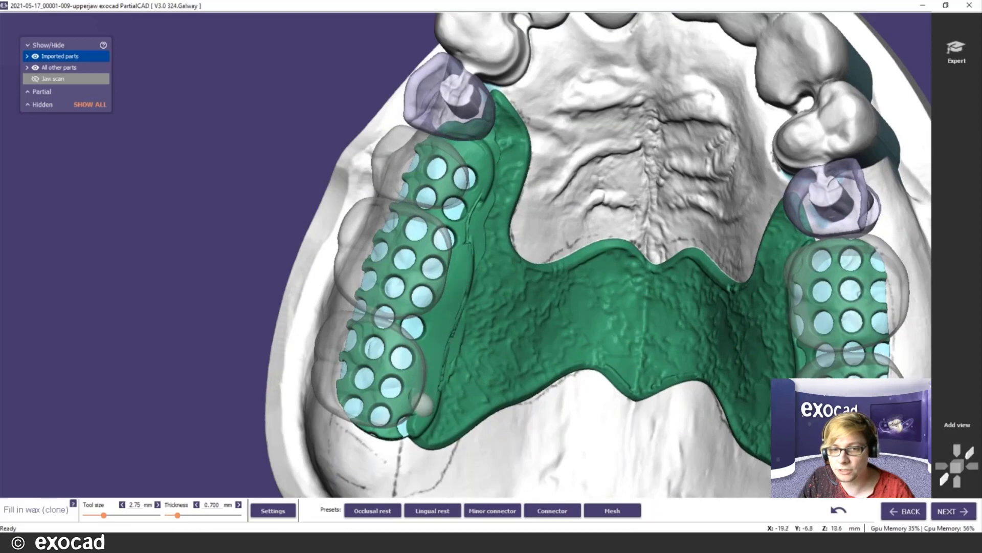
- Add wax joining the framework tip to the clasp tooth and check it from below
middle_click(805, 320)
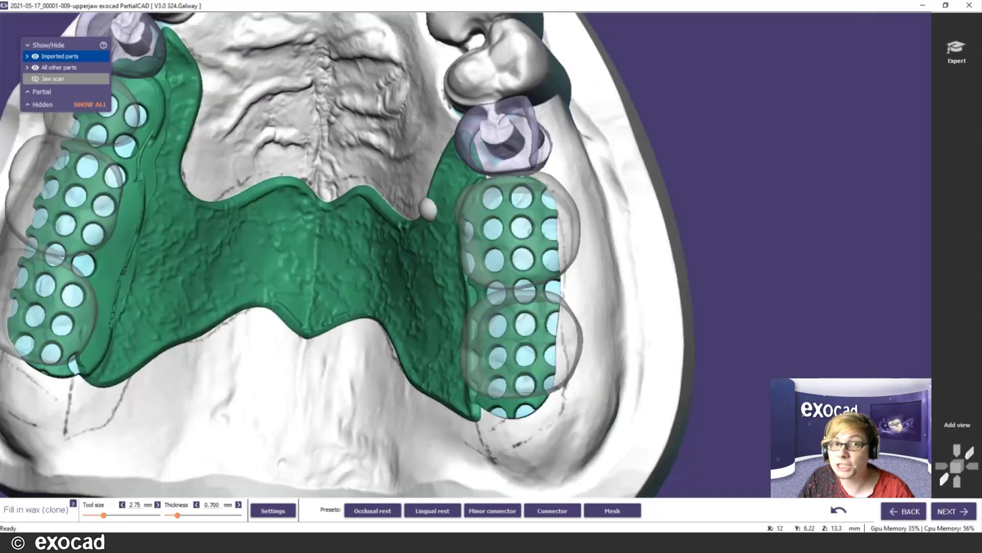
right_drag(441, 196, 465, 167)
shift+scroll(440, 160, up, 2)
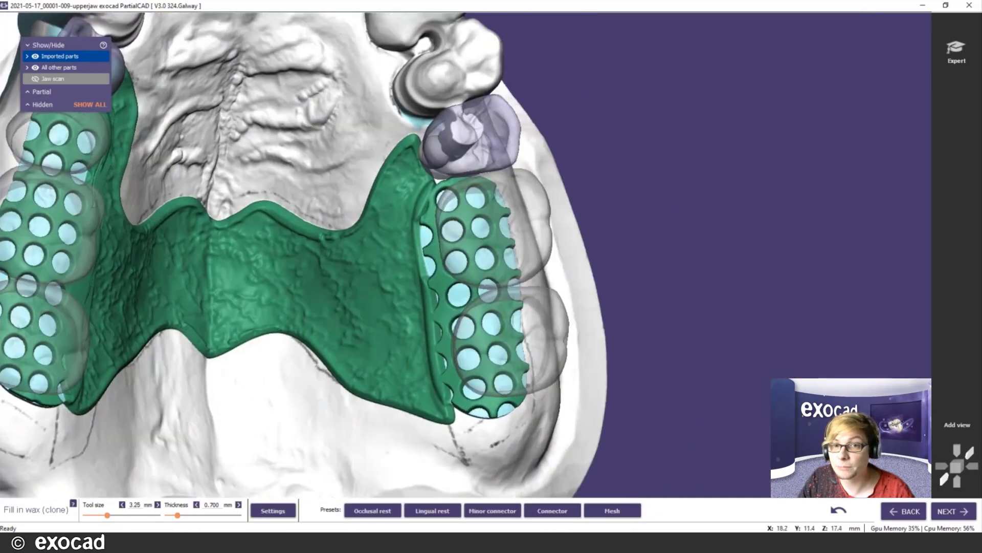
mouse_move(435, 150)
mouse_down()
mouse_move(431, 142)
mouse_move(443, 170)
mouse_move(424, 235)
mouse_move(433, 275)
mouse_up()
shift+scroll(439, 183, down, 1)
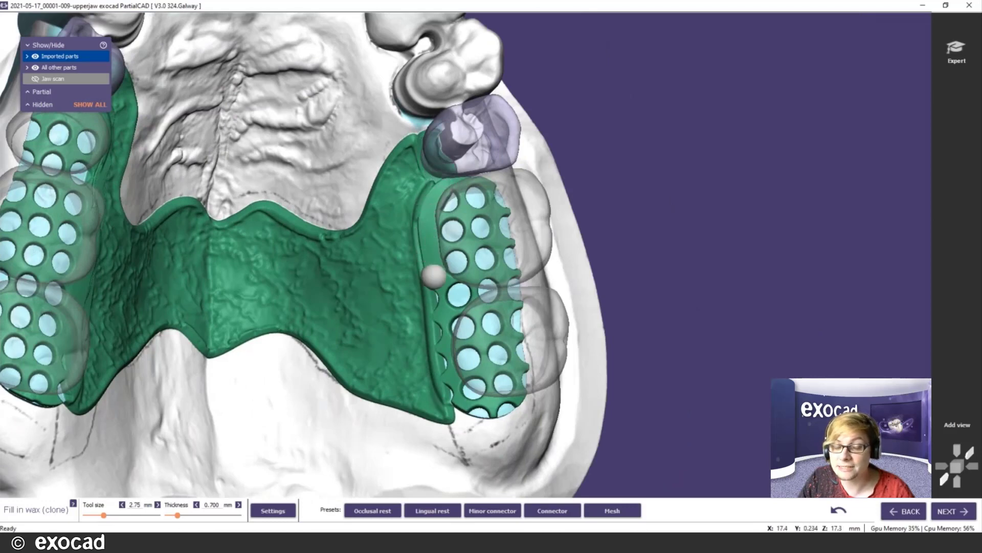
middle_click(435, 275)
mouse_move(468, 276)
right_down()
mouse_move(482, 274)
mouse_move(468, 281)
right_up()
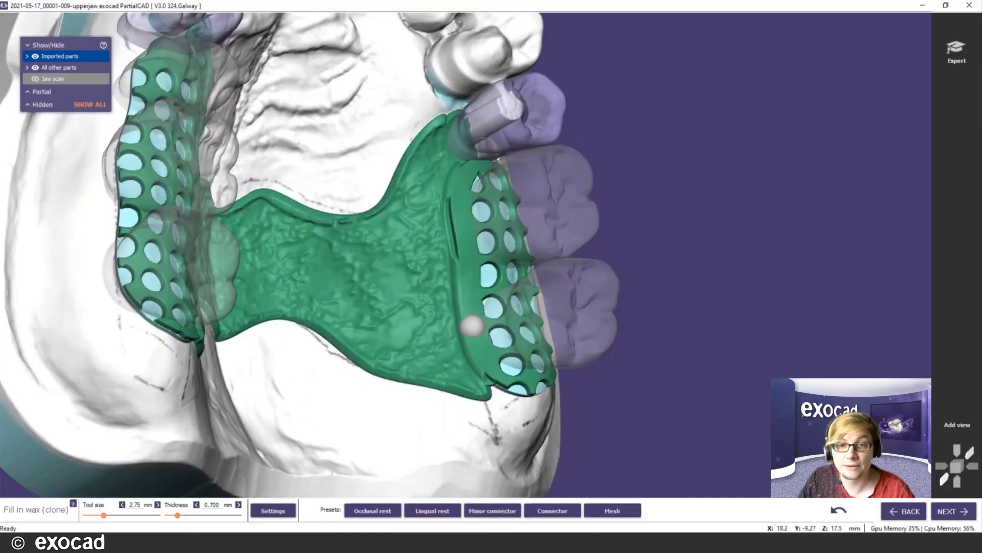
right_drag(471, 326, 377, 259)
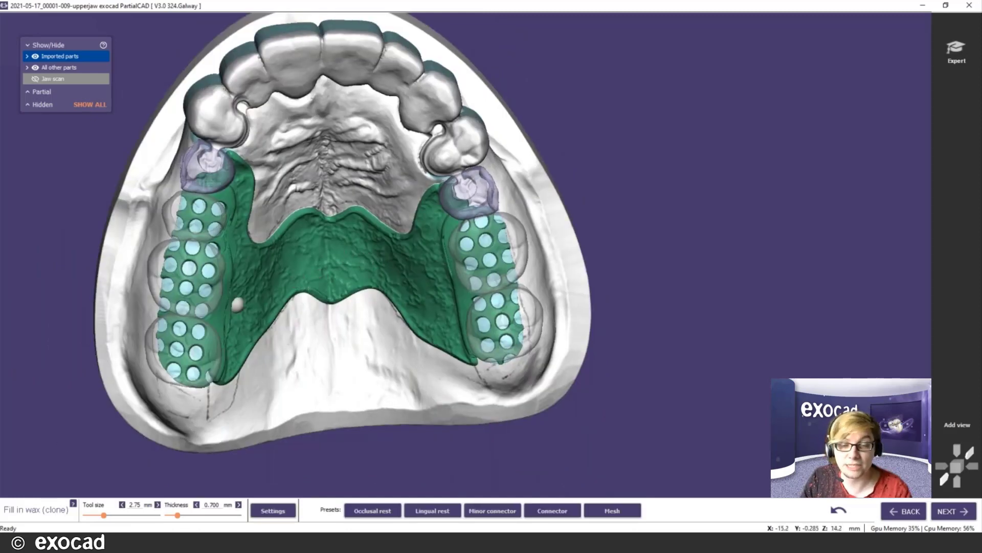
right_drag(327, 347, 287, 492)
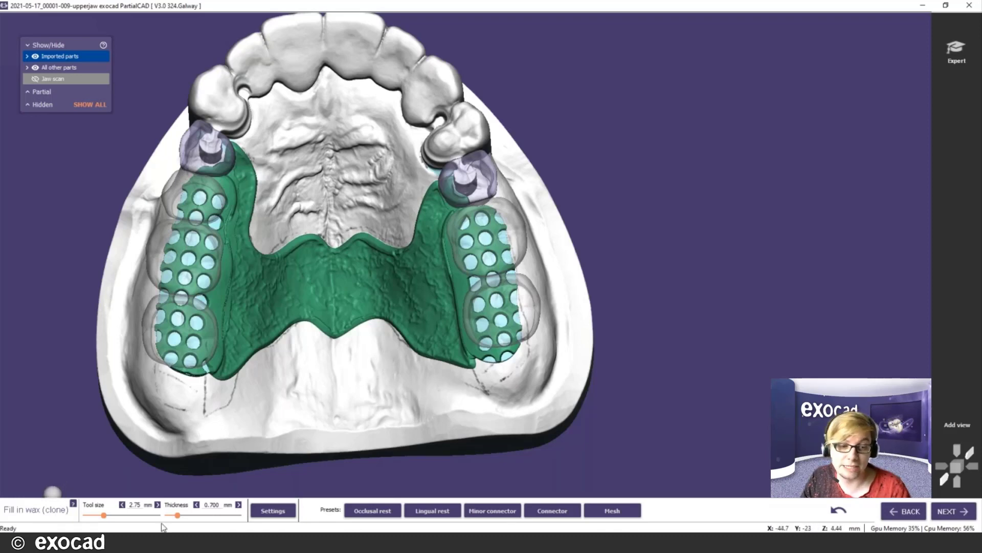
- Turn on Blockout mode in the advanced wax settings, test a palate wax patch, then undo it
click(273, 511)
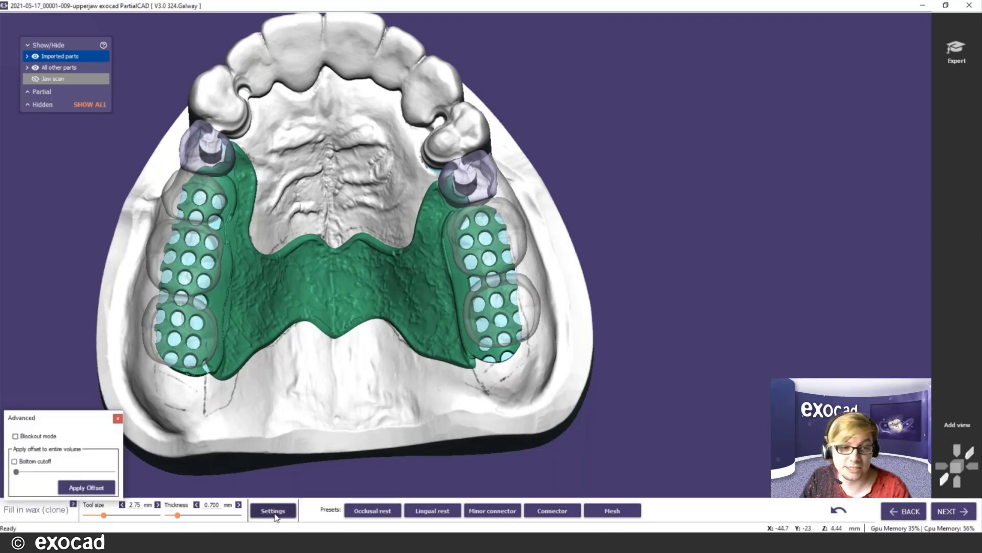
click(16, 437)
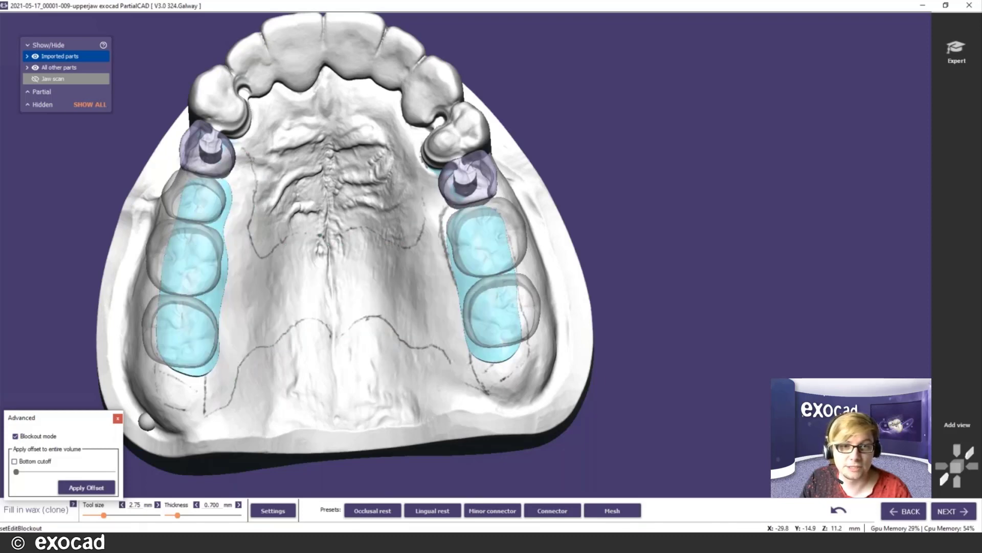
mouse_move(356, 191)
right_down()
mouse_move(353, 156)
mouse_move(302, 121)
mouse_move(364, 149)
mouse_move(359, 180)
mouse_move(351, 145)
right_up()
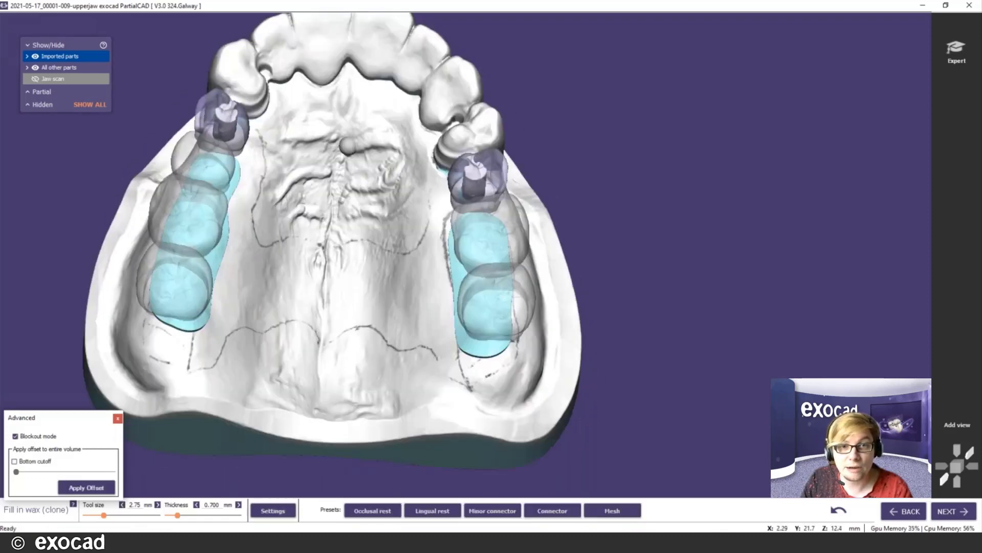
mouse_move(351, 144)
mouse_down()
mouse_move(308, 175)
mouse_move(352, 152)
mouse_move(353, 179)
mouse_move(370, 164)
mouse_move(332, 212)
mouse_move(328, 196)
mouse_move(385, 188)
mouse_up()
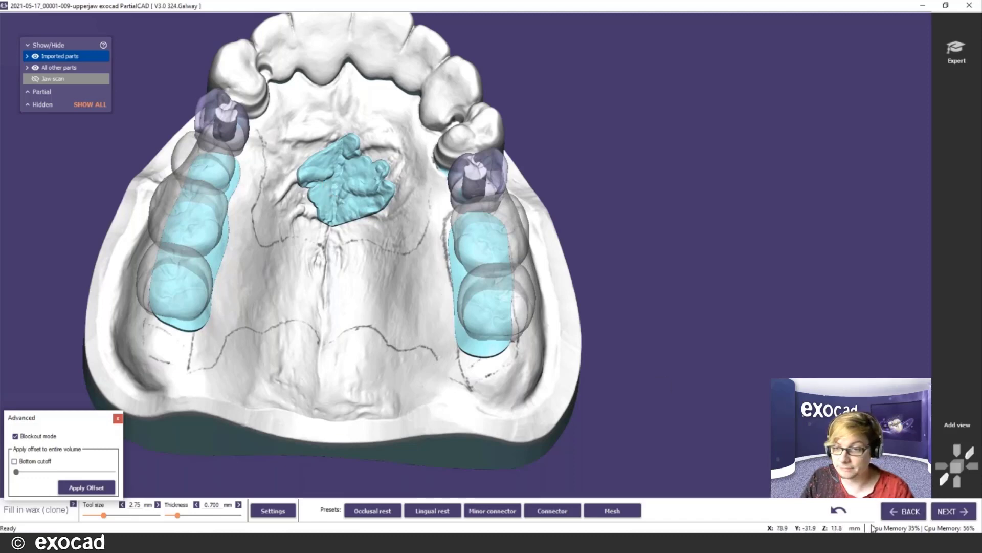
click(839, 512)
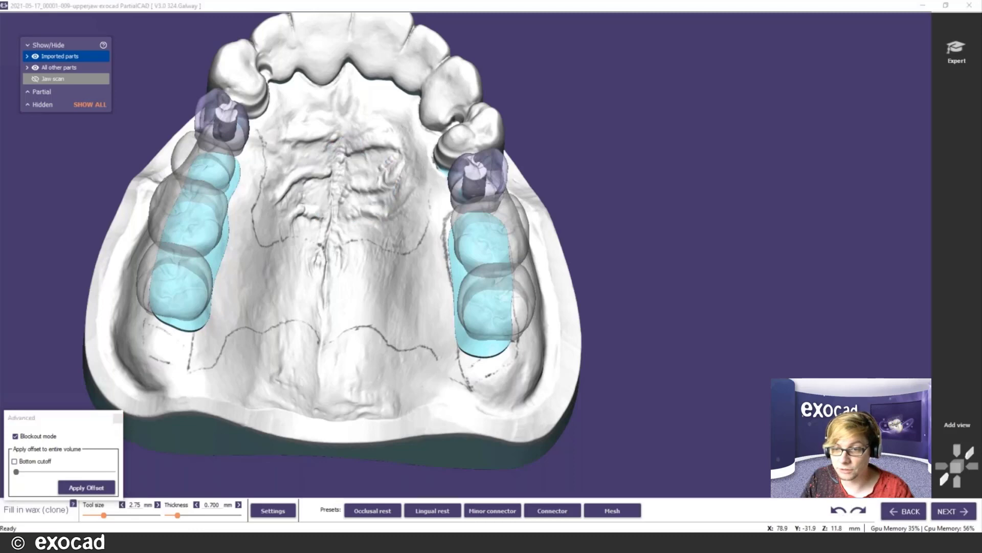
- View the jaw from the side and switch Blockout mode back off
scroll(302, 302, down, 3)
right_drag(328, 366, 328, 365)
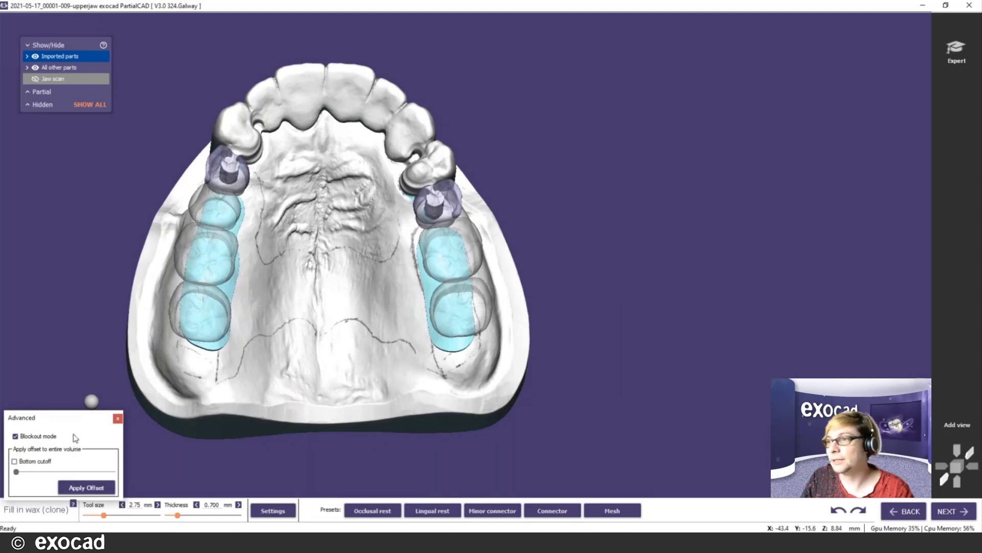
scroll(353, 361, down, 2)
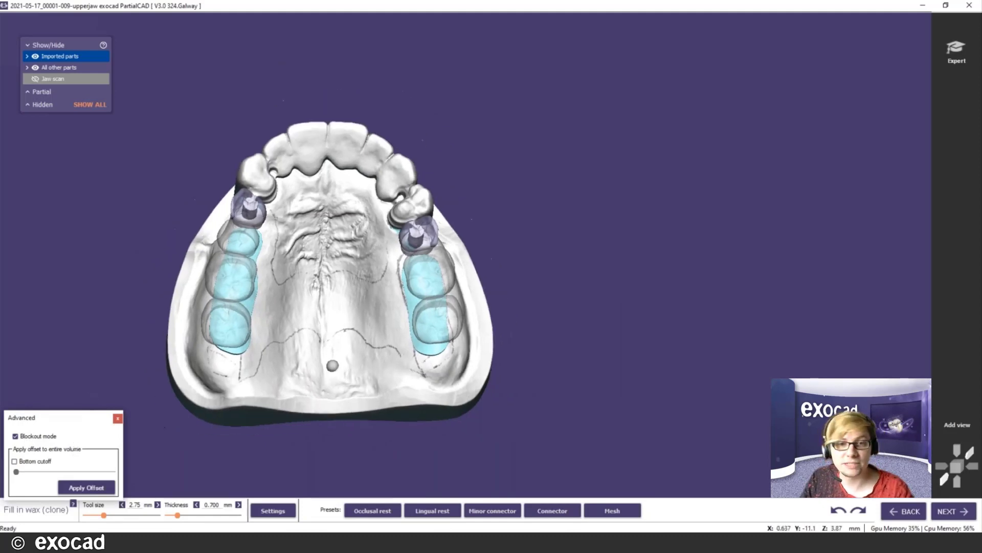
scroll(332, 366, up, 2)
click(16, 436)
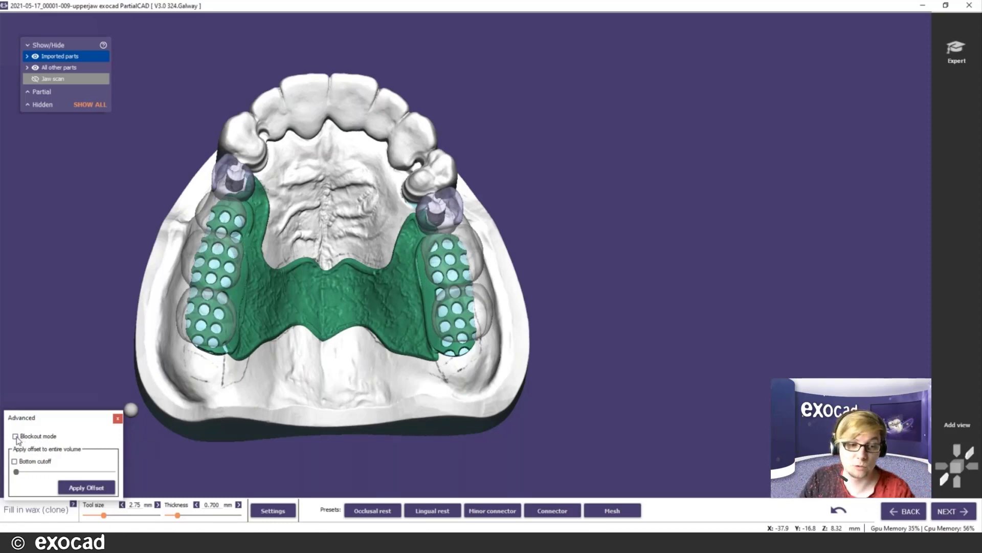
scroll(294, 384, down, 2)
scroll(294, 384, down, 1)
middle_click(297, 381)
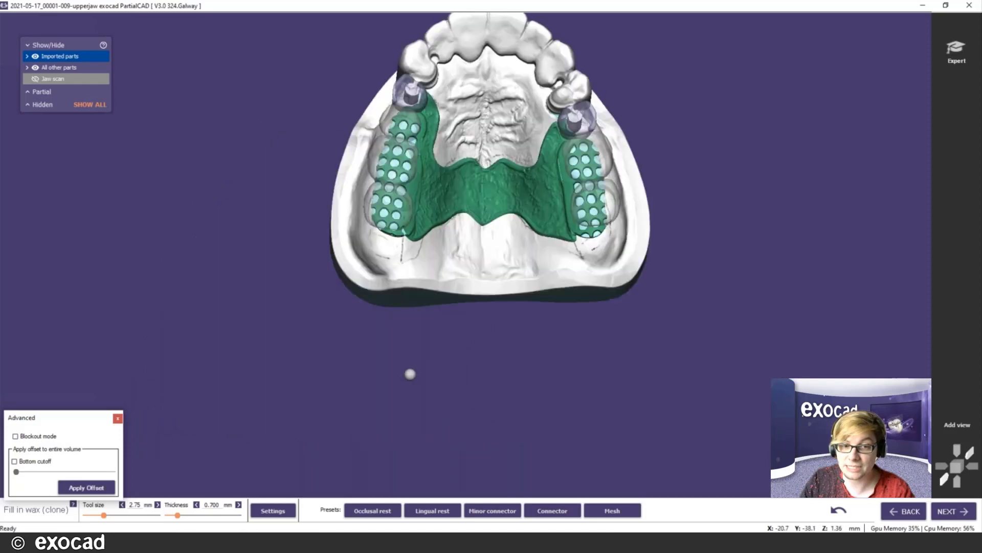
right_drag(419, 324, 471, 65)
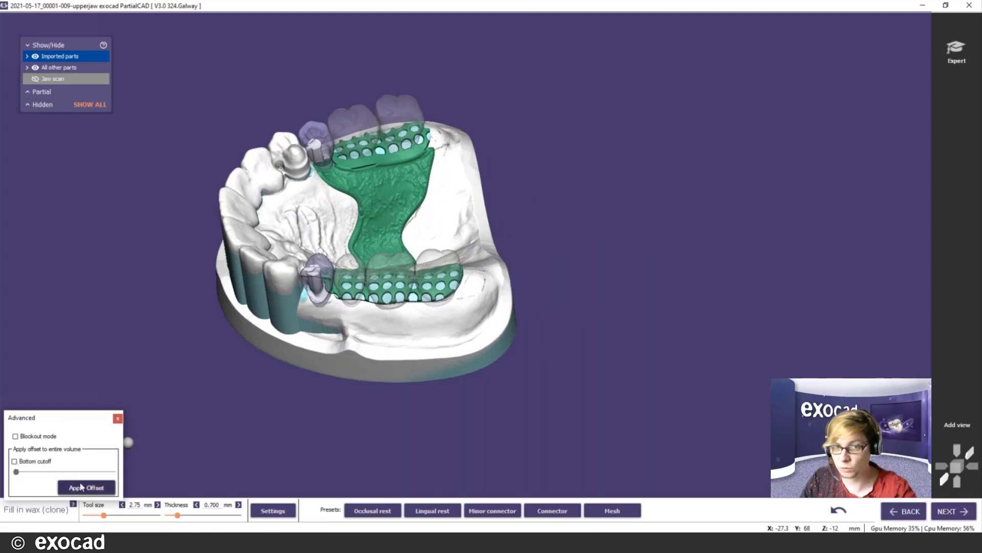
click(14, 462)
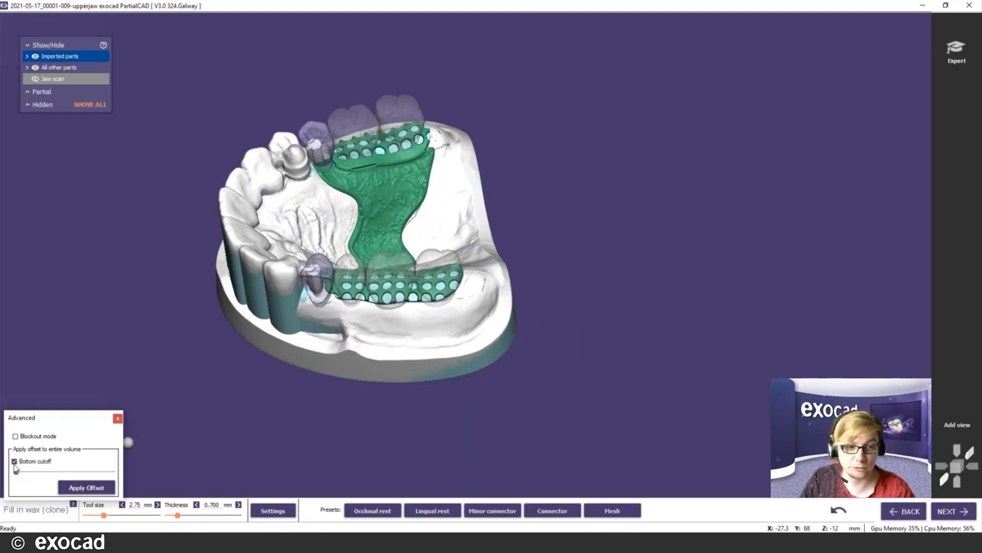
drag(15, 467, 30, 473)
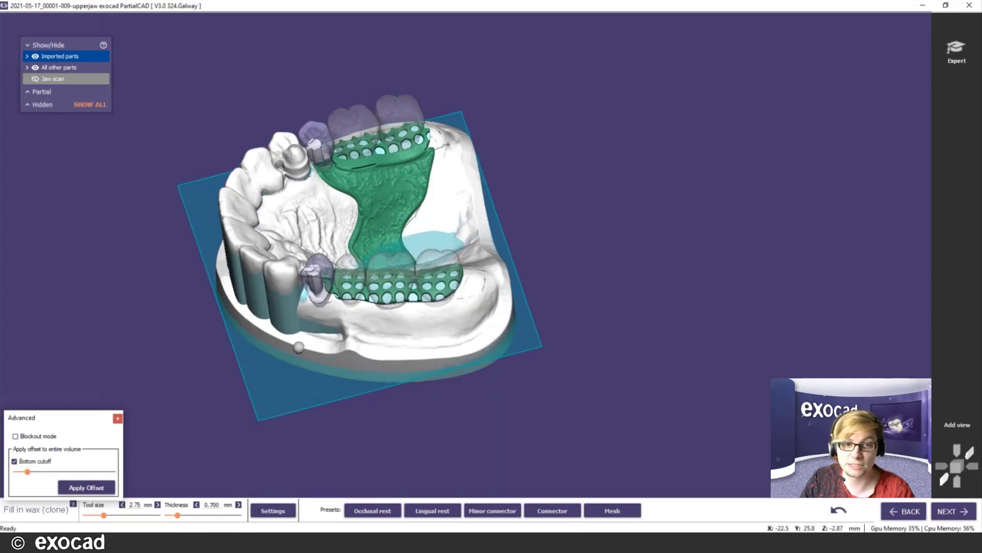
click(14, 462)
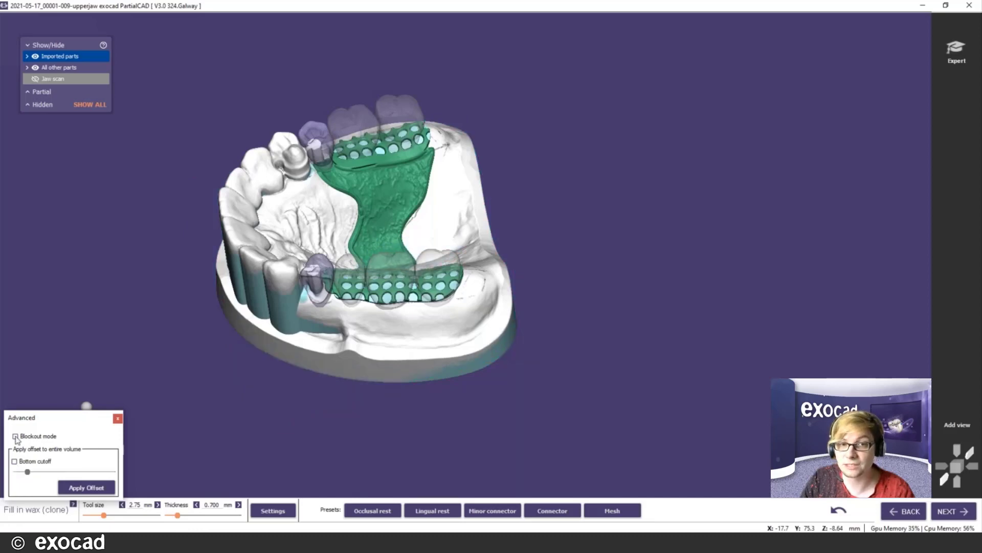
- Switch Blockout mode on and orbit to see the cyan blockout under both saddles
click(15, 437)
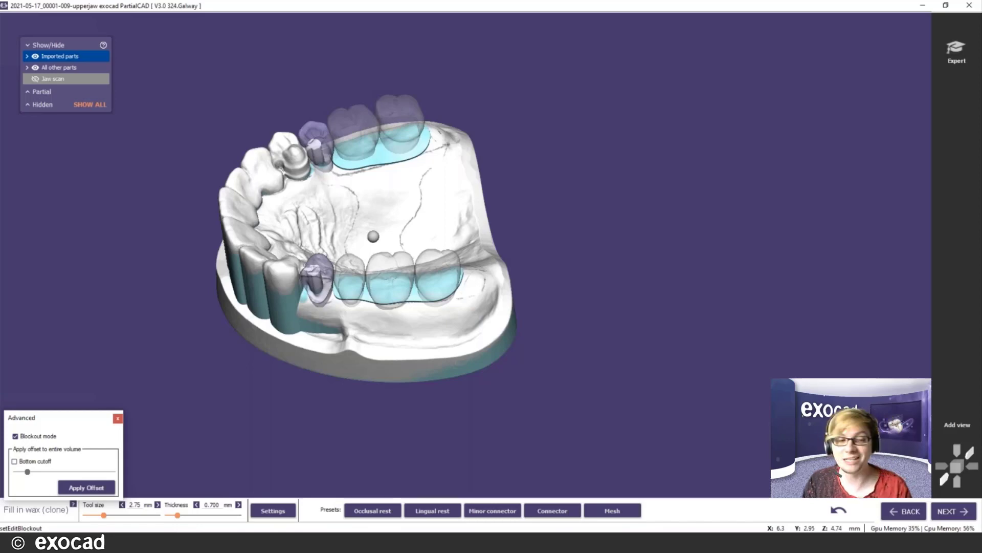
right_drag(369, 233, 503, 310)
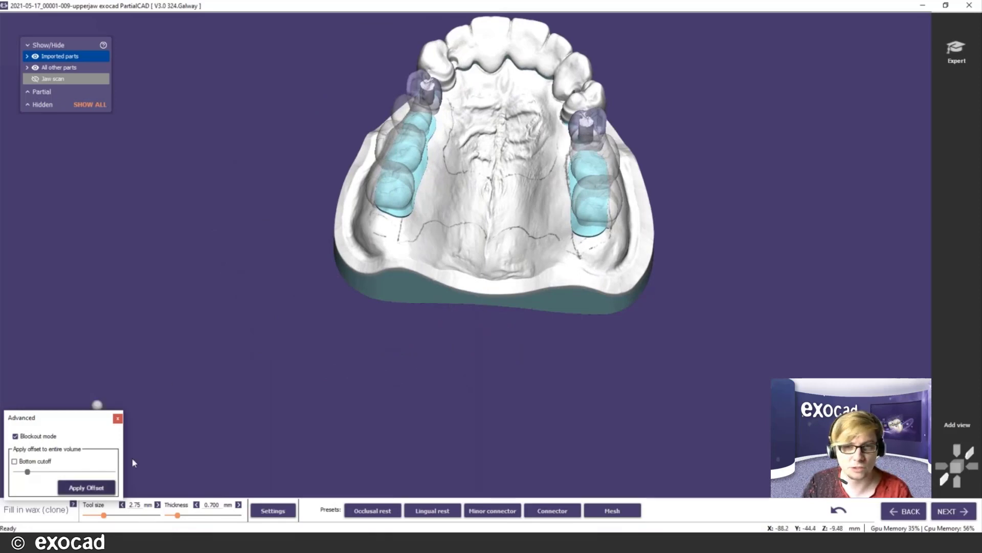
right_drag(471, 318, 531, 326)
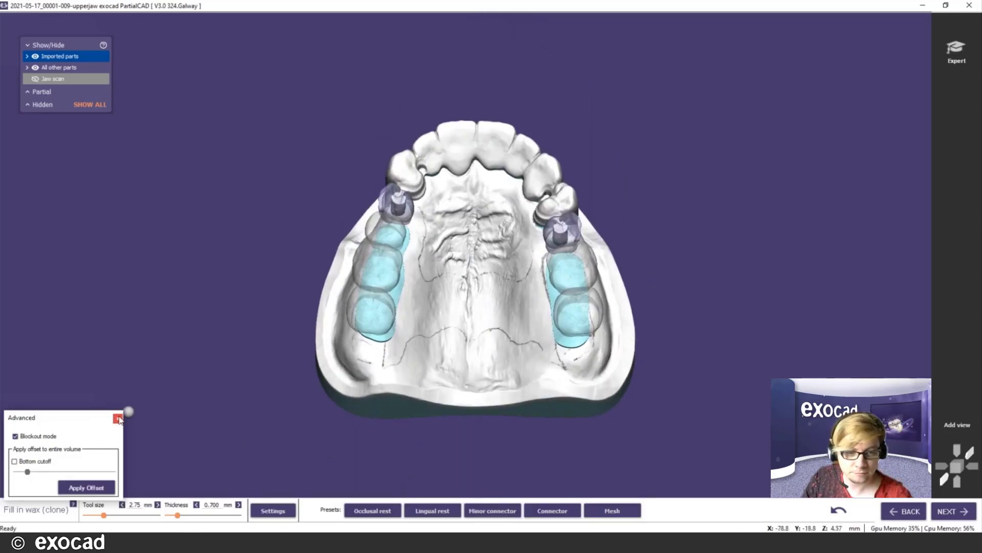
- Reposition the jaw and advance from the wax settings to the Draw finish line step
click(119, 419)
scroll(392, 387, up, 2)
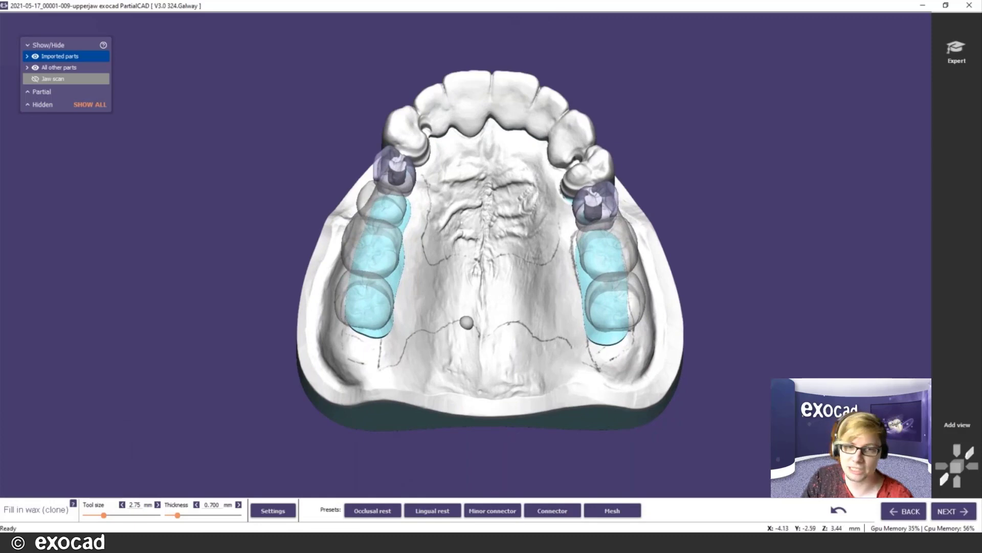
middle_click(467, 323)
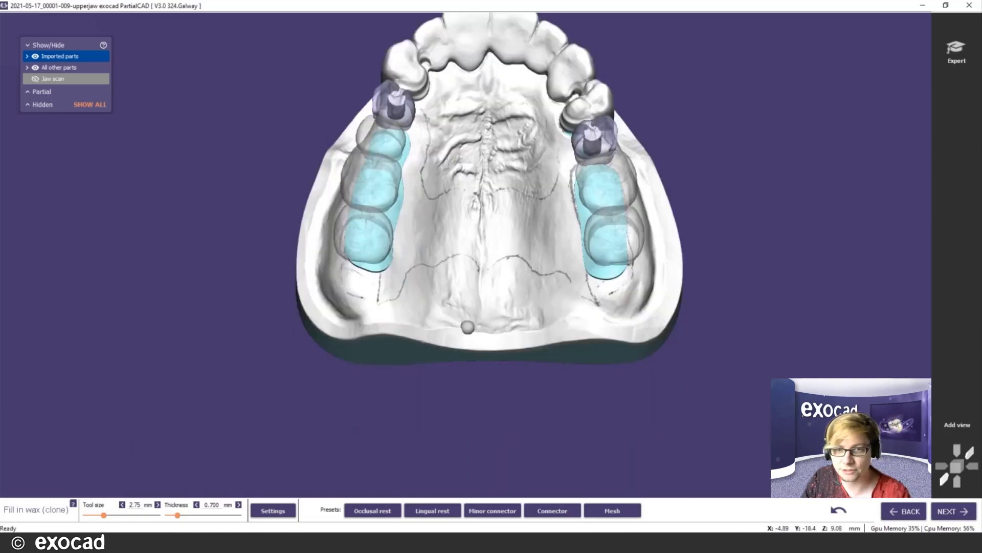
right_drag(509, 392, 680, 489)
click(271, 510)
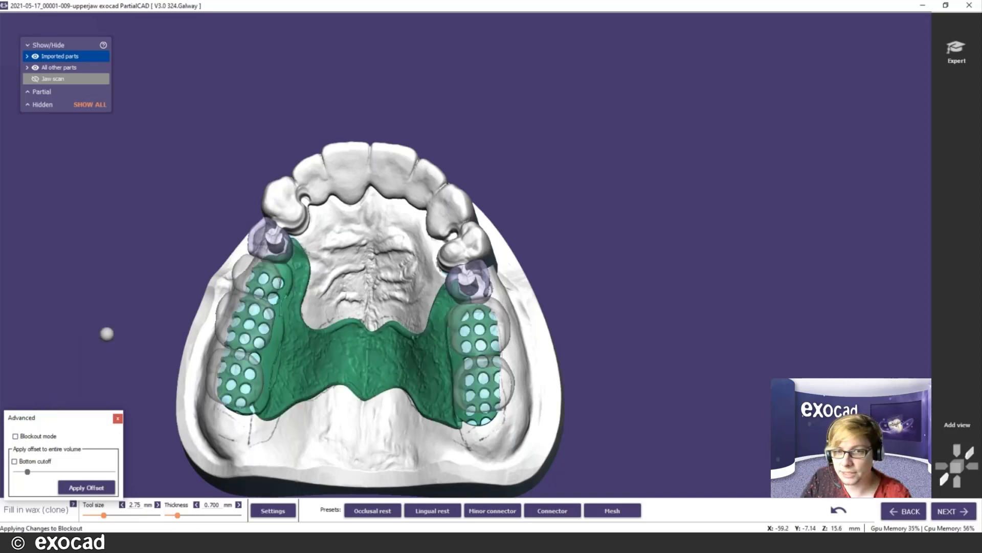
click(964, 512)
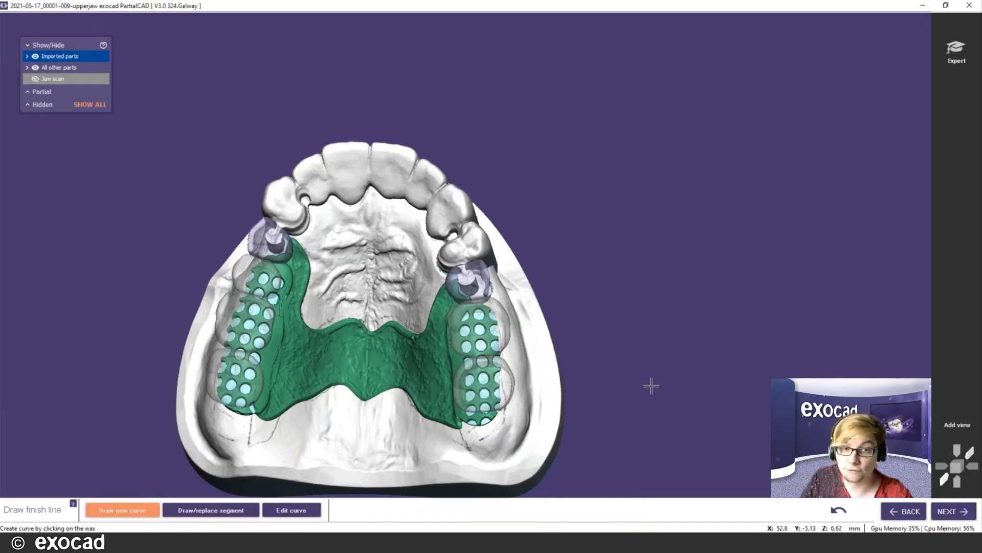
- Draw a finish line down the left saddle's inner edge with nine points
middle_click(328, 312)
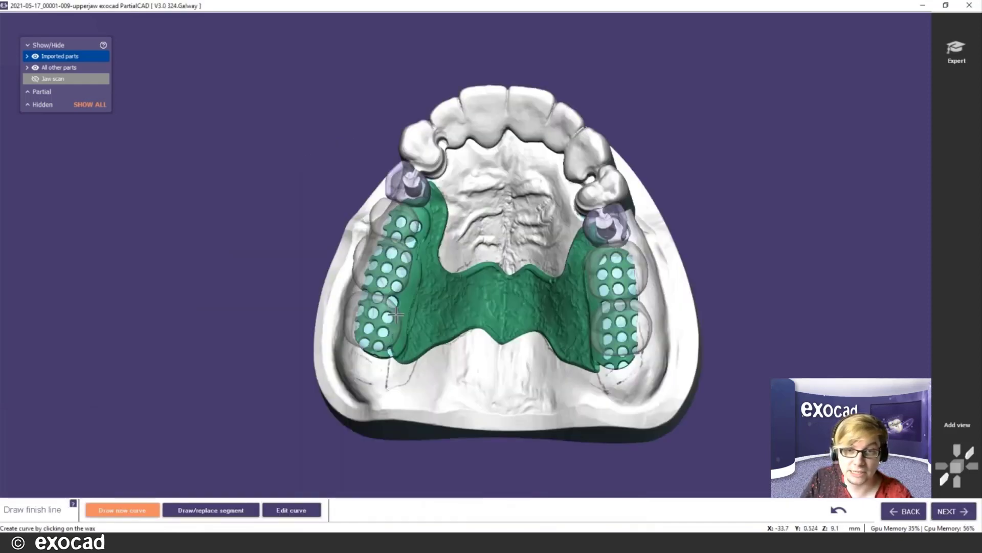
scroll(478, 270, up, 3)
right_drag(478, 270, 406, 193)
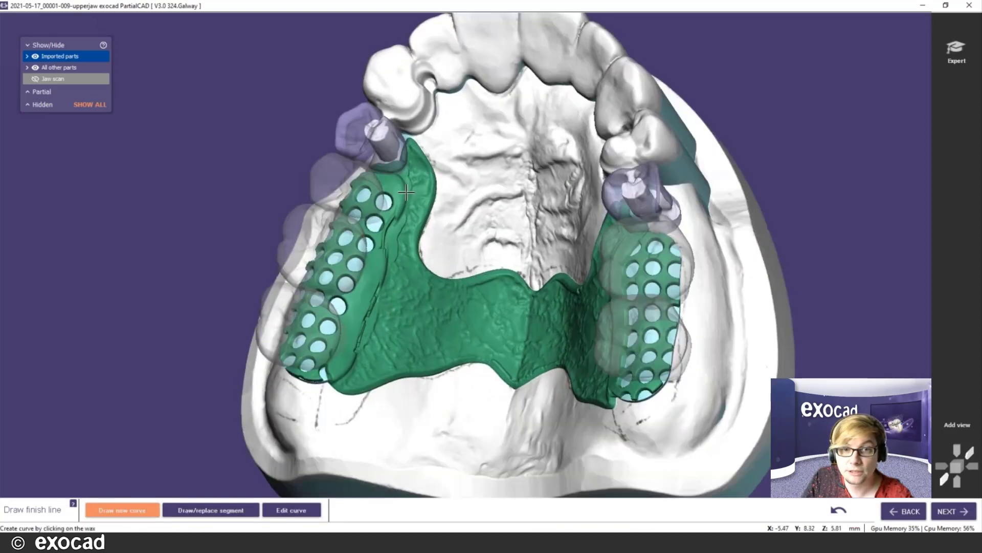
scroll(406, 192, up, 1)
click(388, 173)
click(397, 202)
click(393, 233)
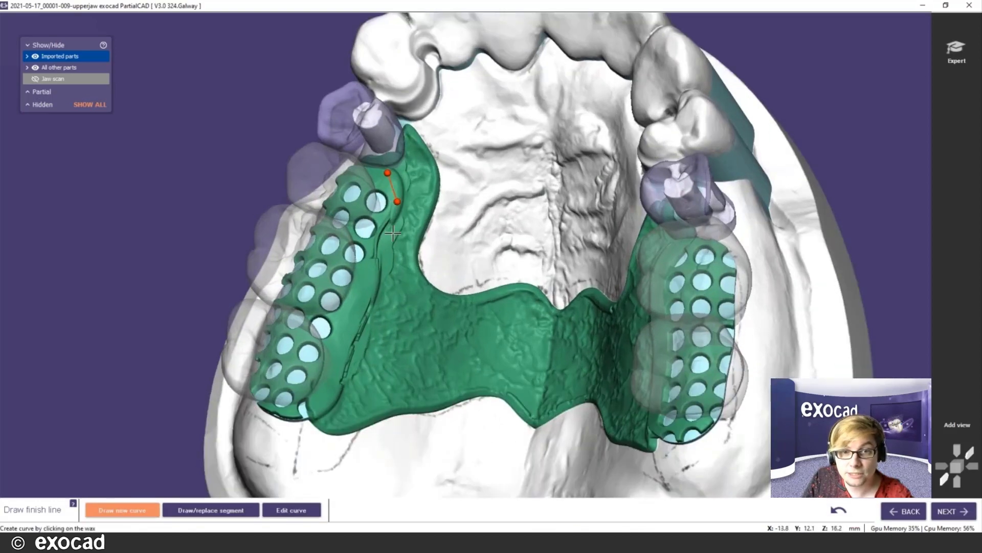
click(383, 261)
click(369, 294)
click(348, 330)
click(338, 369)
click(330, 398)
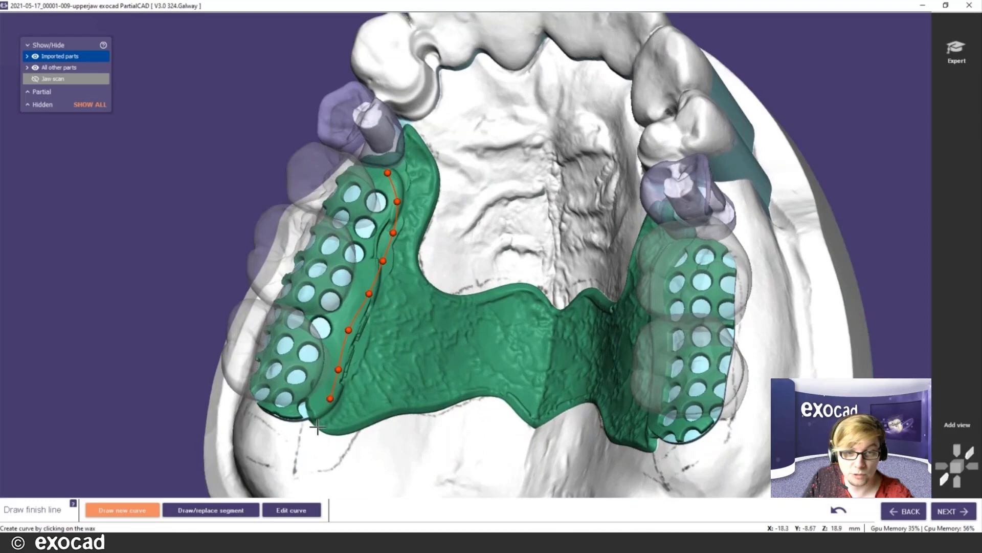
double_click(307, 425)
- Draw a five-point finish line along the right saddle's inner edge
scroll(557, 380, down, 1)
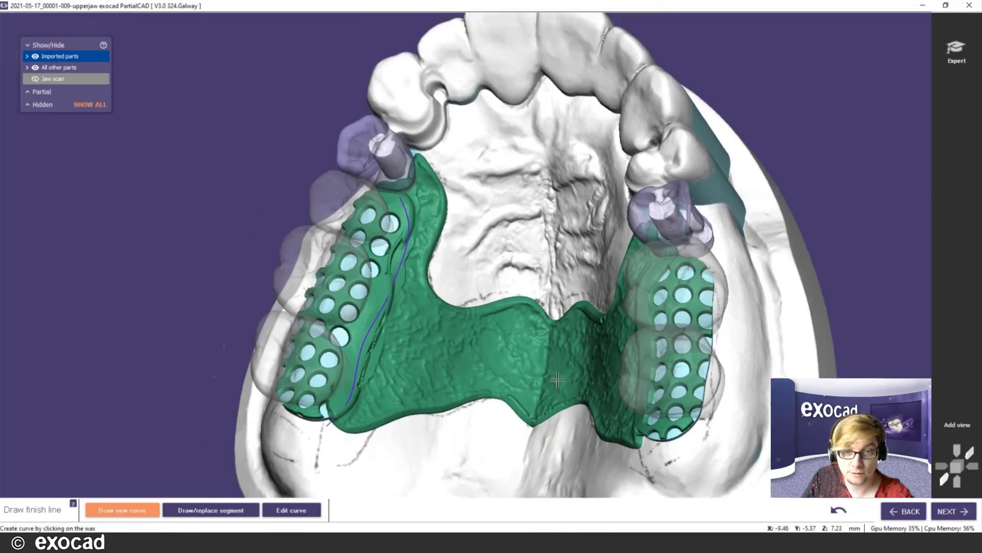
right_drag(558, 379, 583, 207)
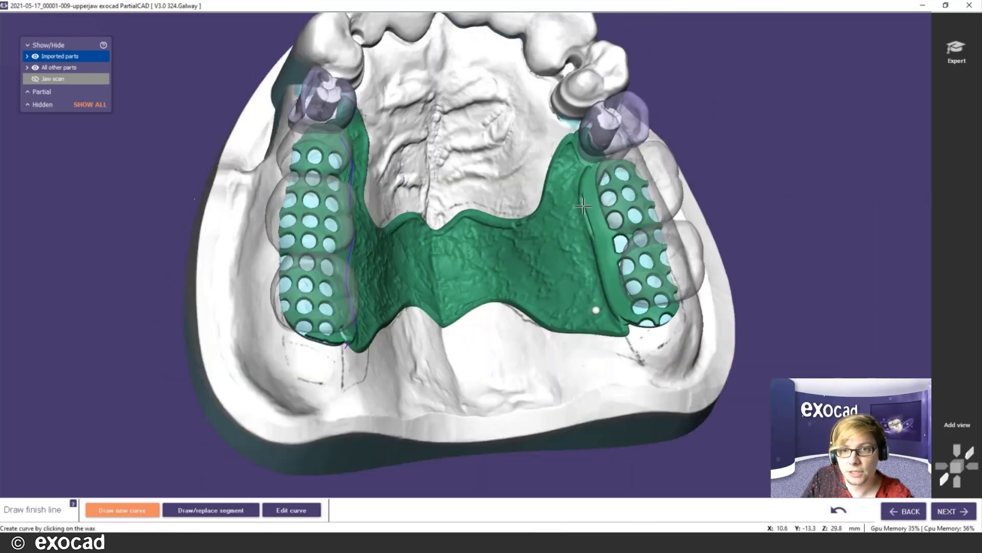
scroll(583, 206, up, 1)
click(596, 162)
click(590, 190)
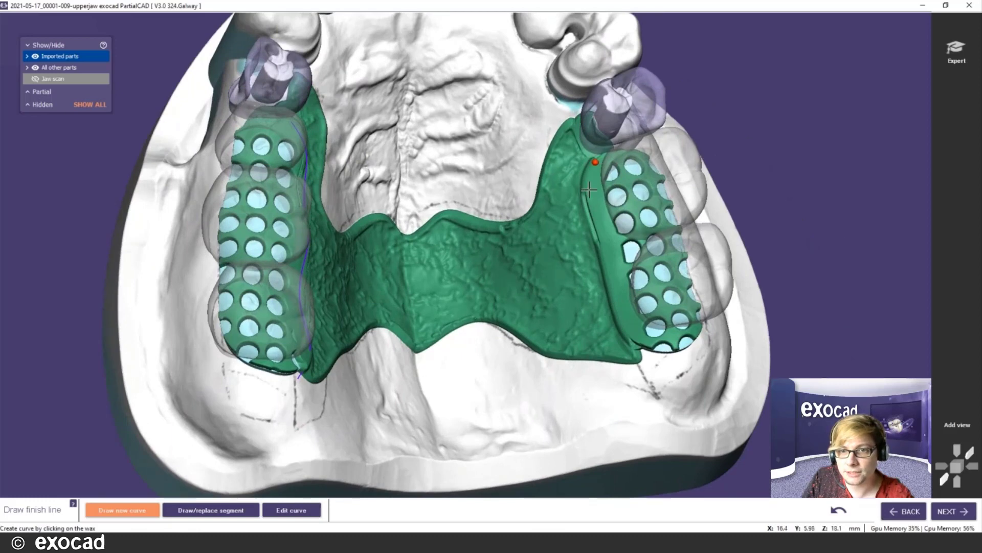
click(589, 216)
click(602, 260)
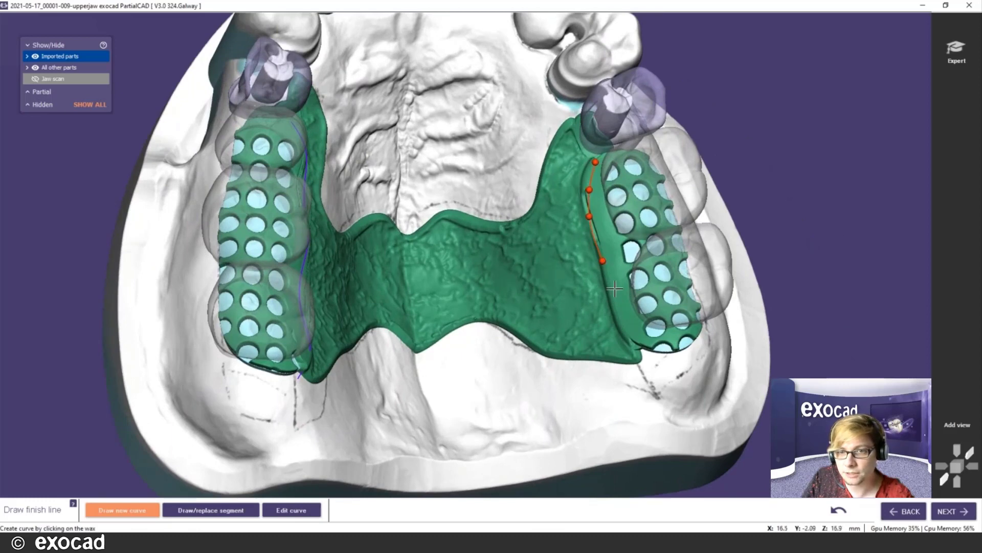
double_click(647, 361)
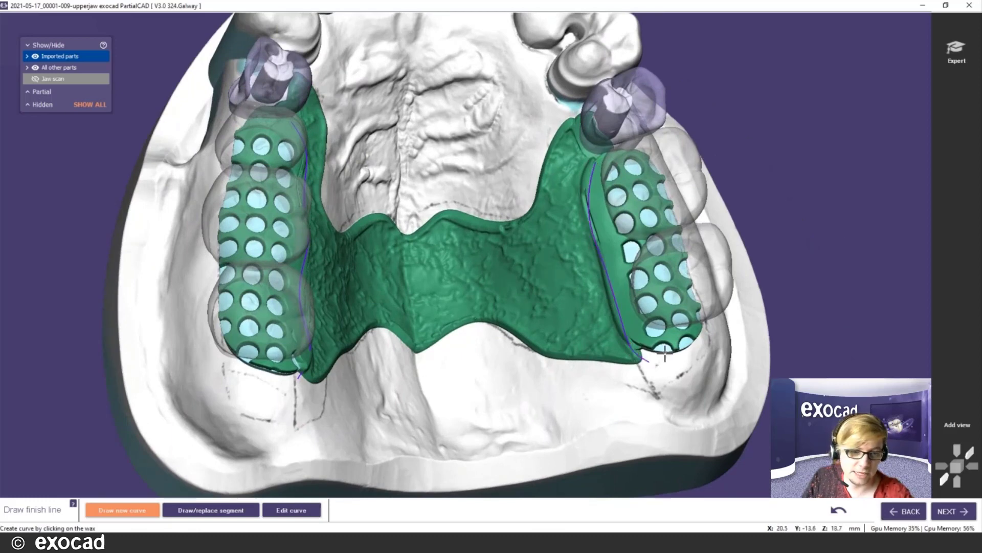
scroll(666, 353, down, 3)
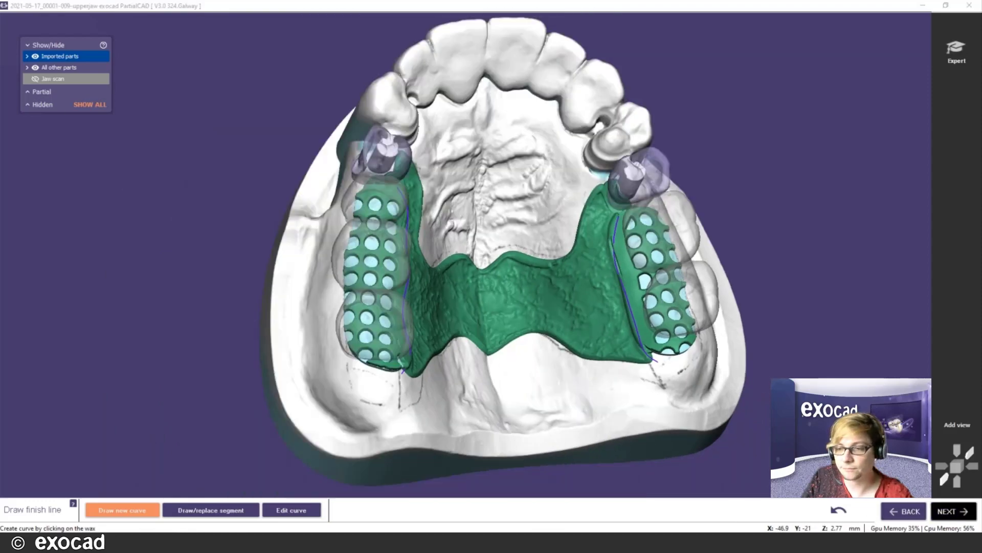
- At the profile step, angle the right profile to about 93 degrees and keep the Upper profile
click(953, 511)
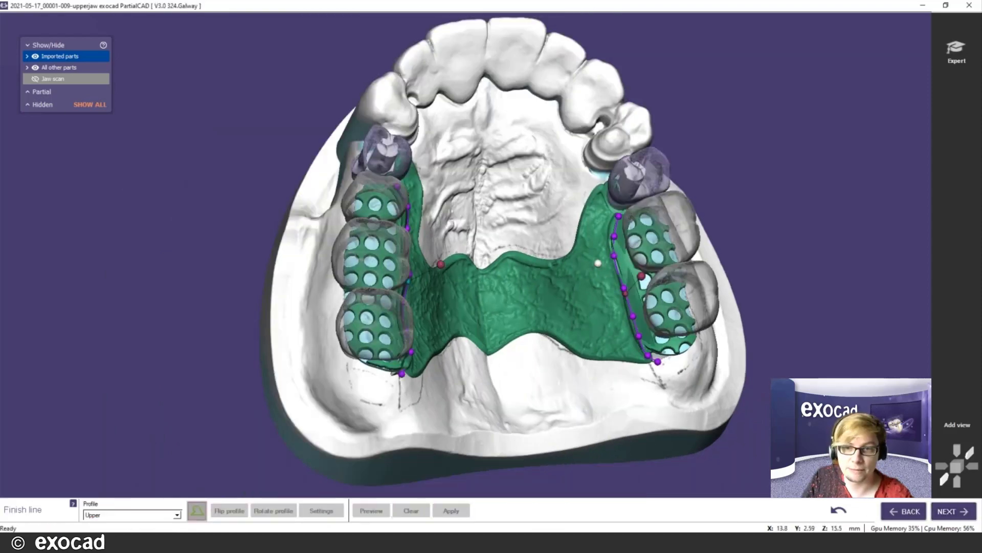
right_drag(597, 263, 622, 193)
mouse_move(607, 186)
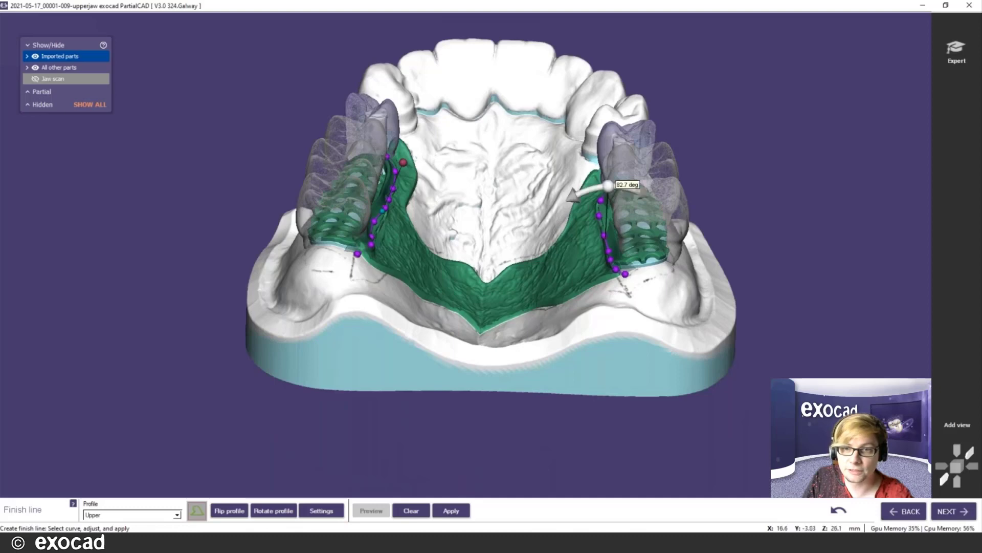
drag(607, 185, 597, 187)
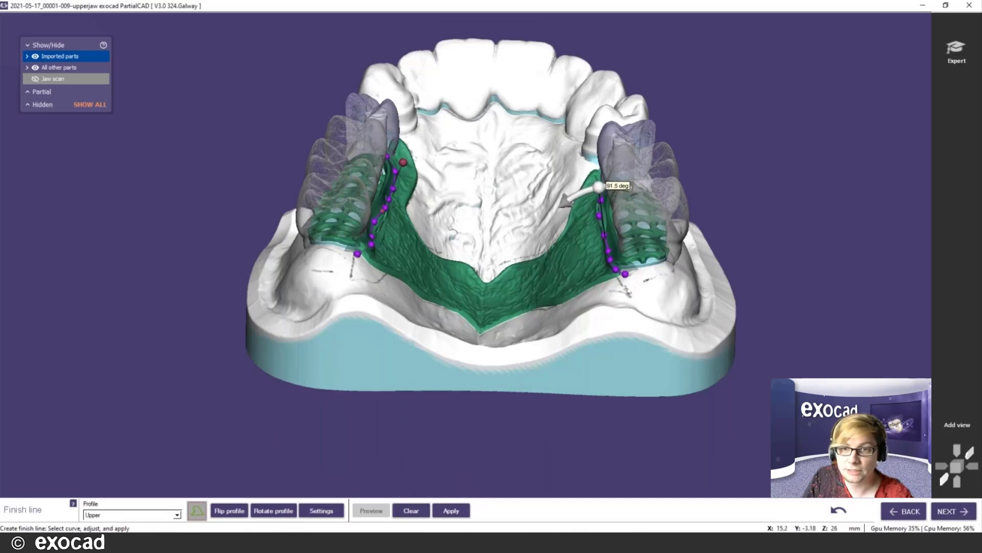
click(151, 516)
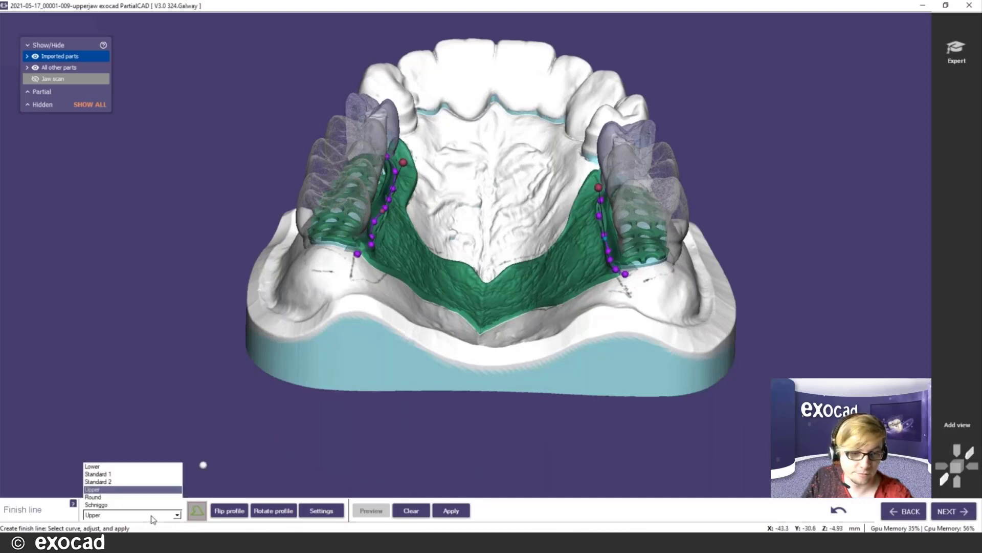
click(349, 445)
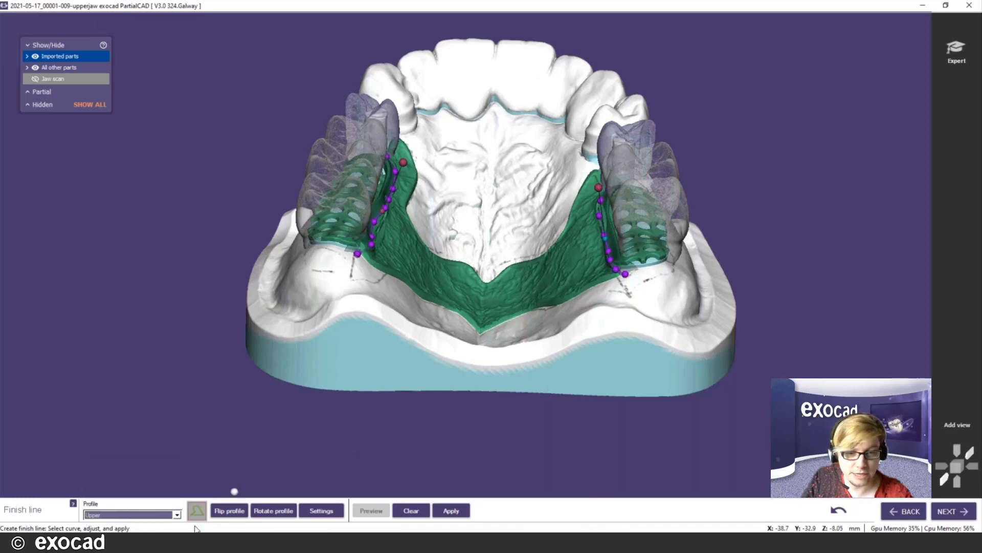
click(198, 512)
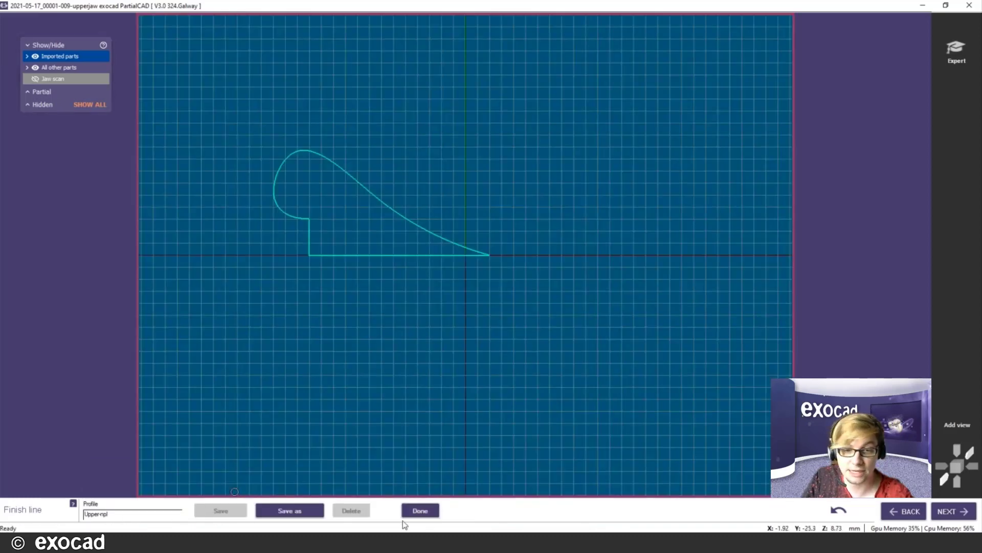
click(420, 510)
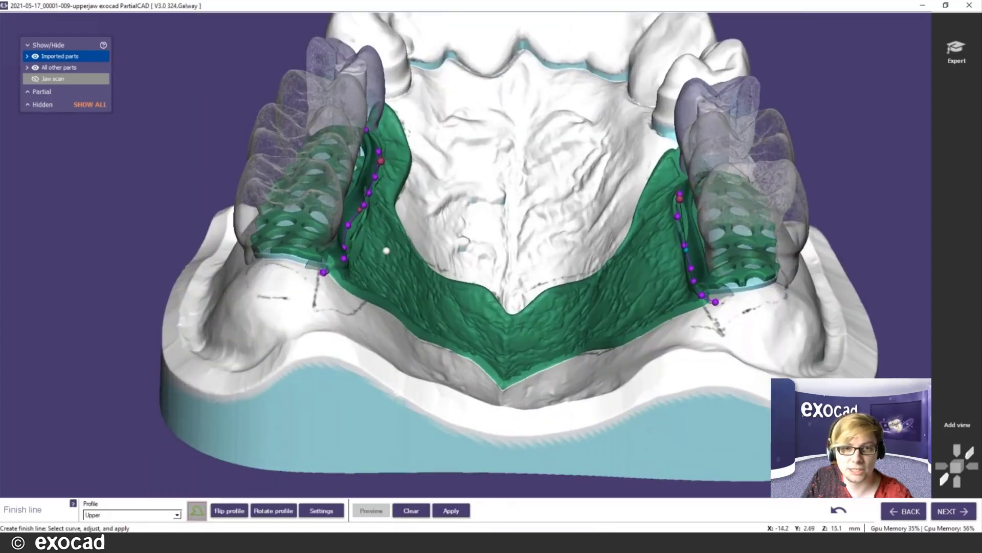
- Move the left finish line's endpoint, add a control point, and angle its profile to 68.9 degrees
right_drag(386, 251, 383, 256)
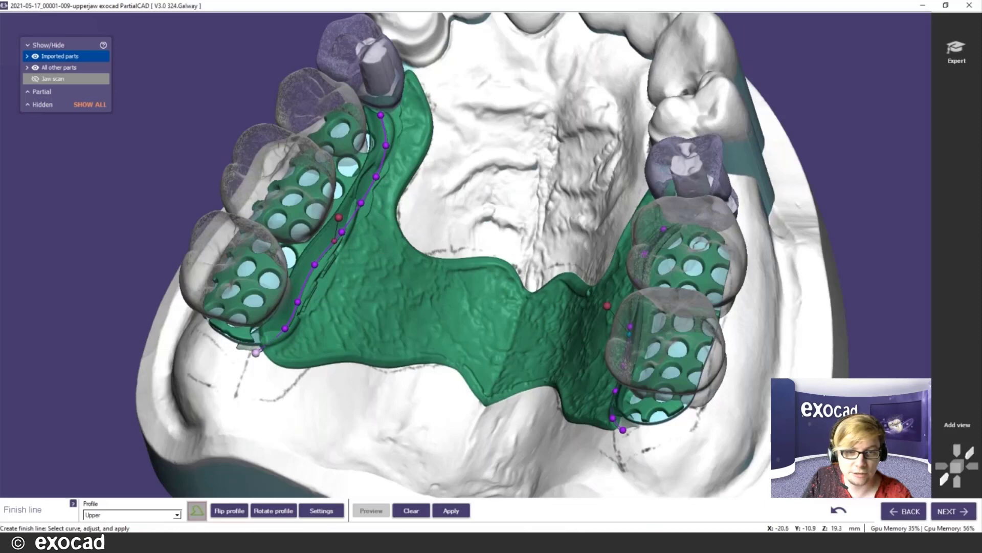
drag(255, 351, 292, 330)
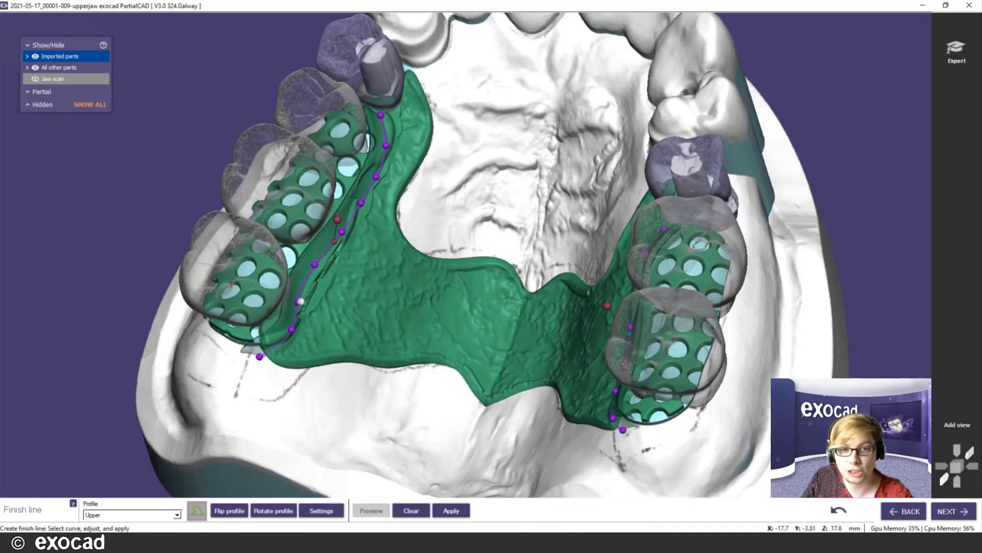
click(304, 297)
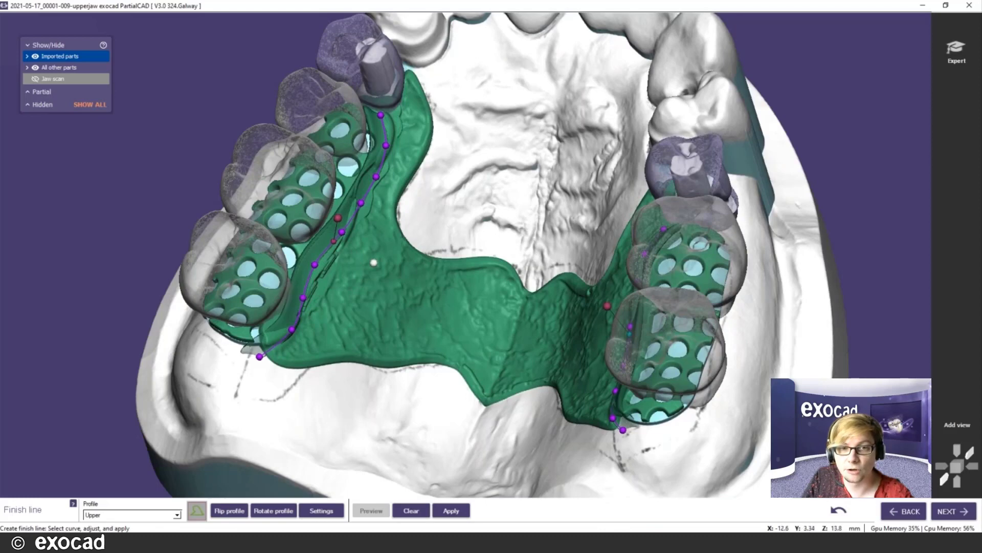
right_drag(379, 215, 379, 164)
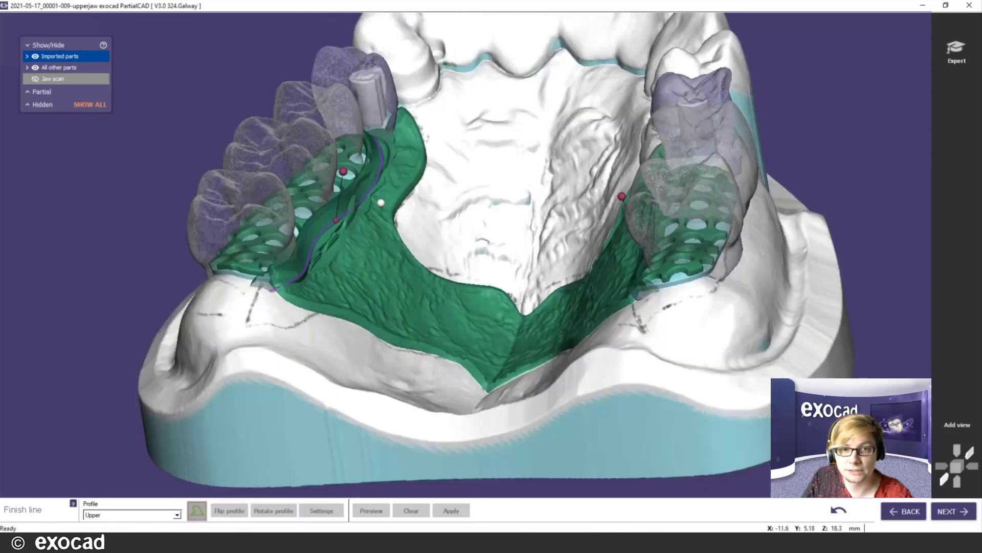
drag(341, 167, 355, 178)
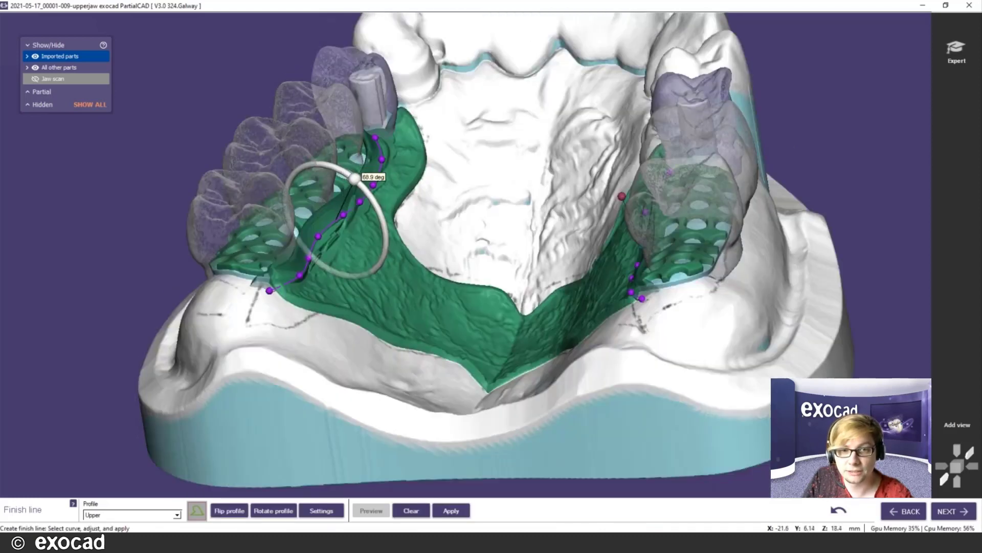
- Re-angle the right finish-line profile to about 100.8 degrees
right_drag(510, 220, 566, 212)
drag(698, 176, 681, 183)
right_drag(600, 250, 625, 313)
right_drag(570, 198, 570, 198)
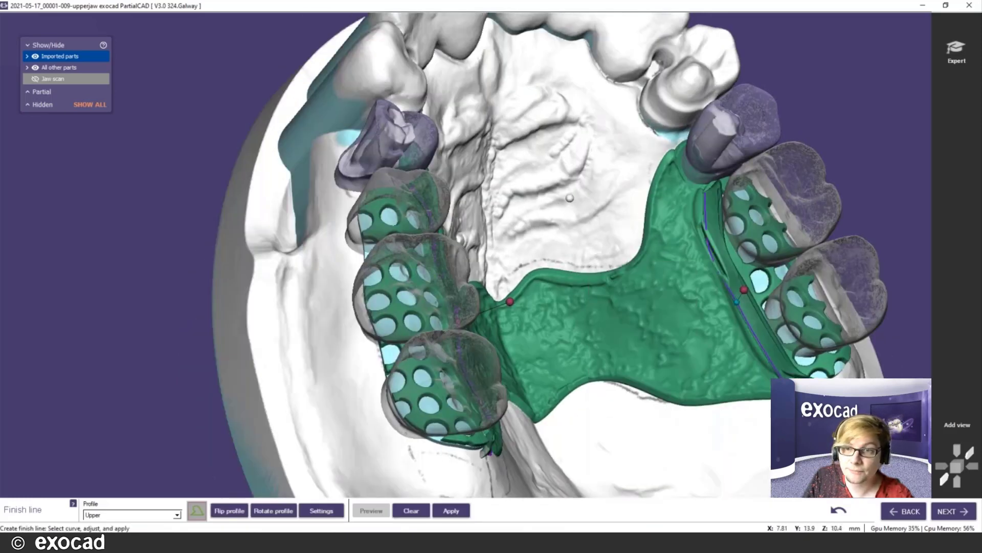
mouse_move(705, 207)
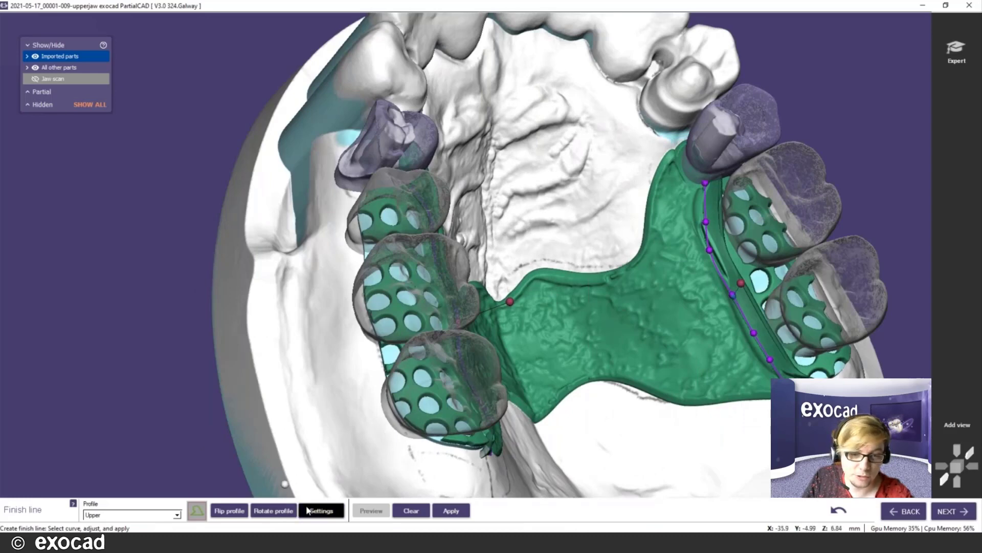
- Apply the Upper profile (1.4 mm thick, 1.8 mm wide) untapered to both saddles
click(309, 510)
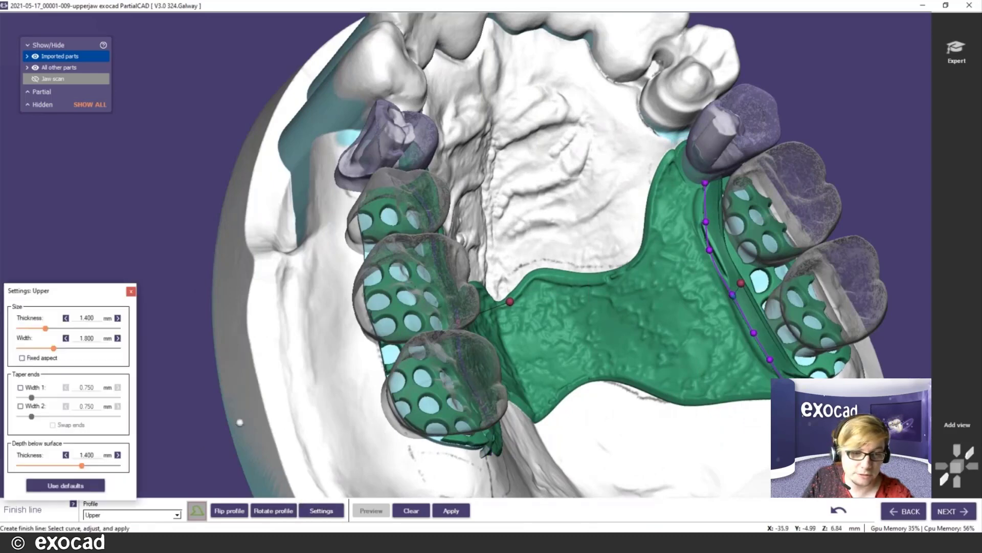
click(20, 388)
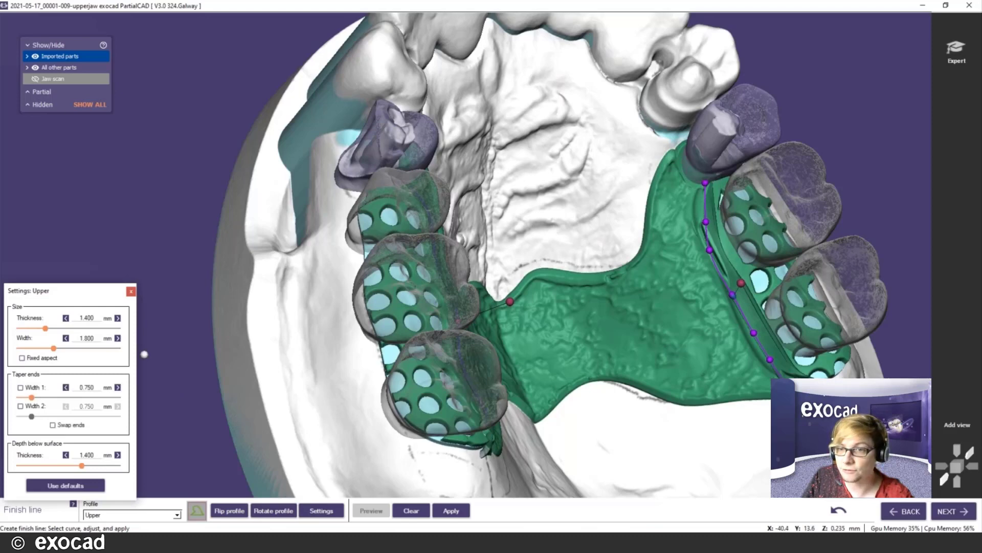
click(20, 388)
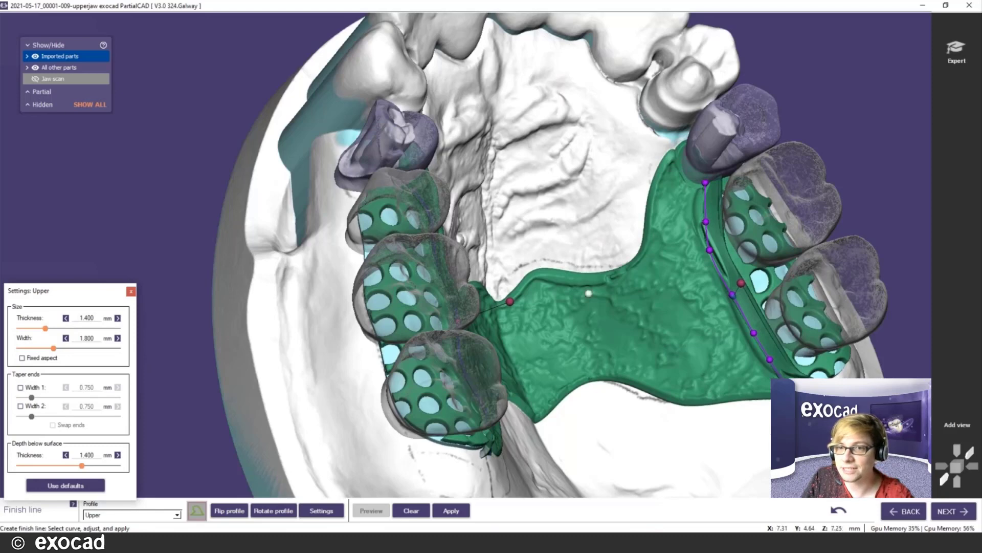
click(588, 301)
right_drag(589, 302, 570, 290)
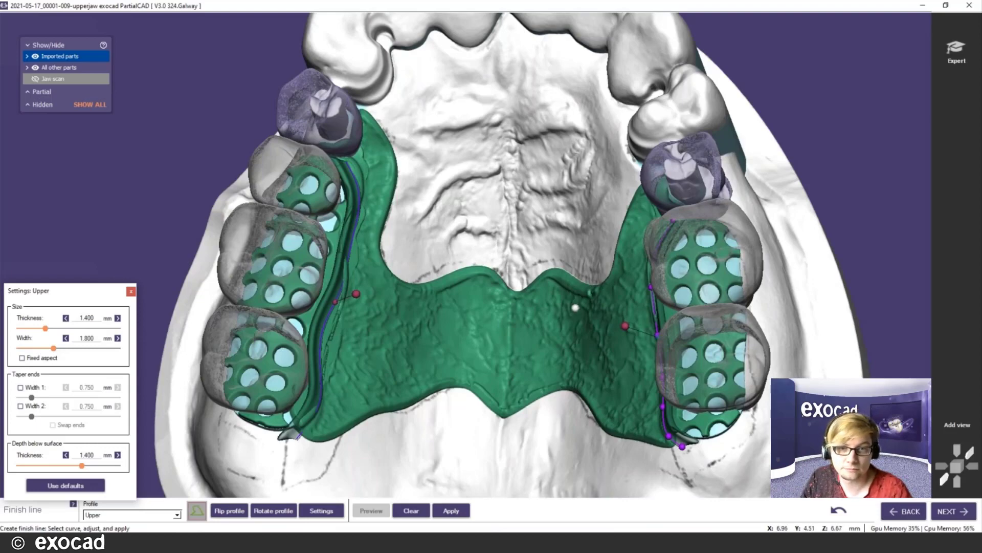
right_drag(575, 307, 465, 333)
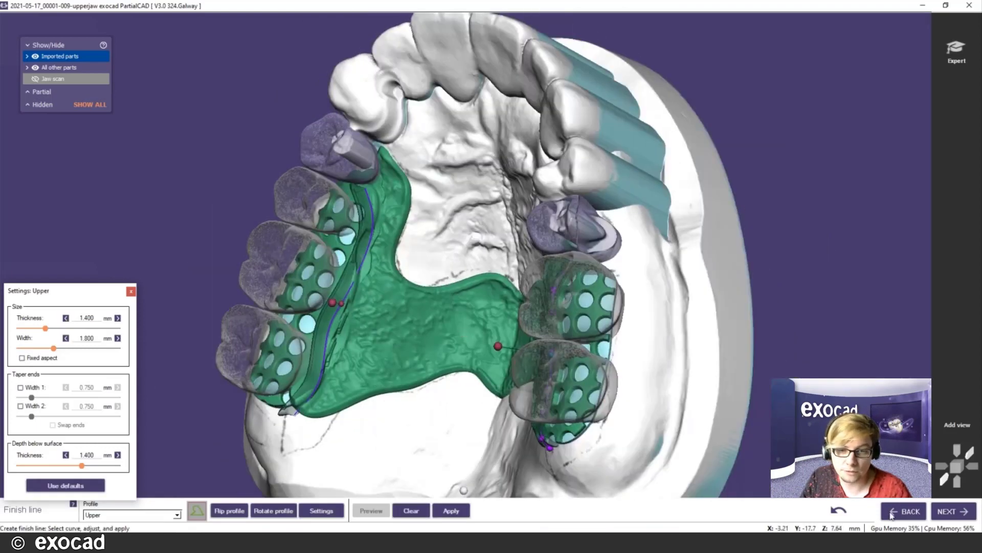
click(452, 510)
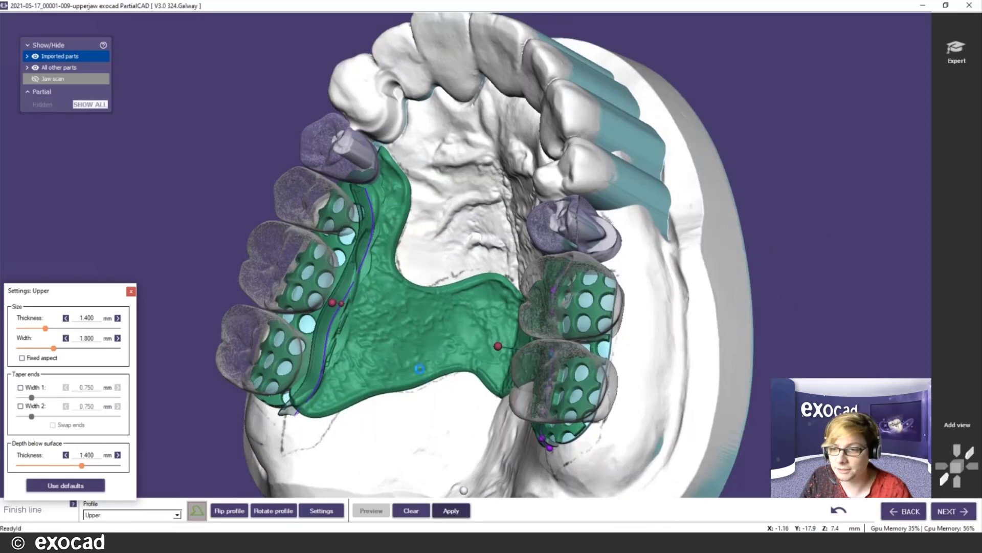
- Advance to Add part and select Partial pontic (17) in the Advanced part options
click(969, 516)
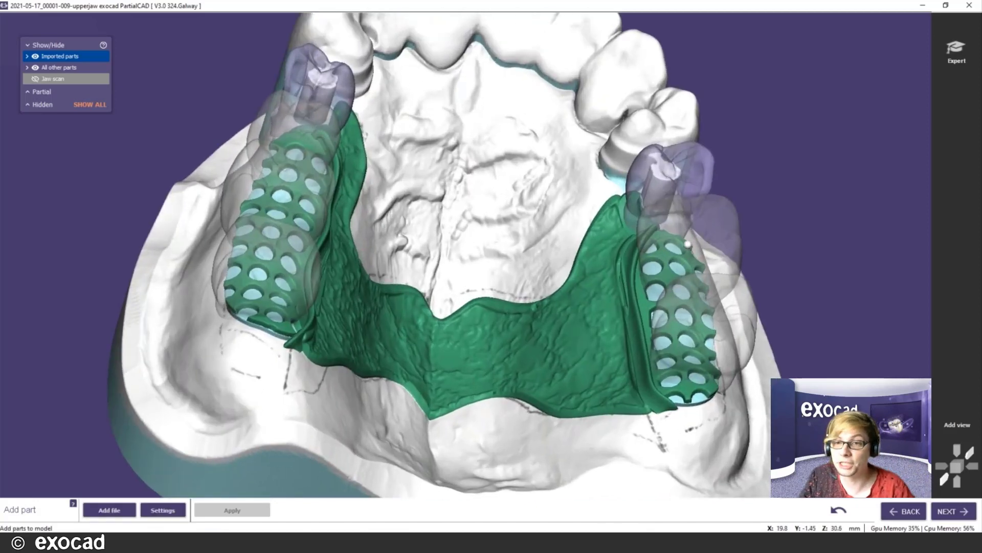
right_drag(688, 244, 584, 261)
click(171, 512)
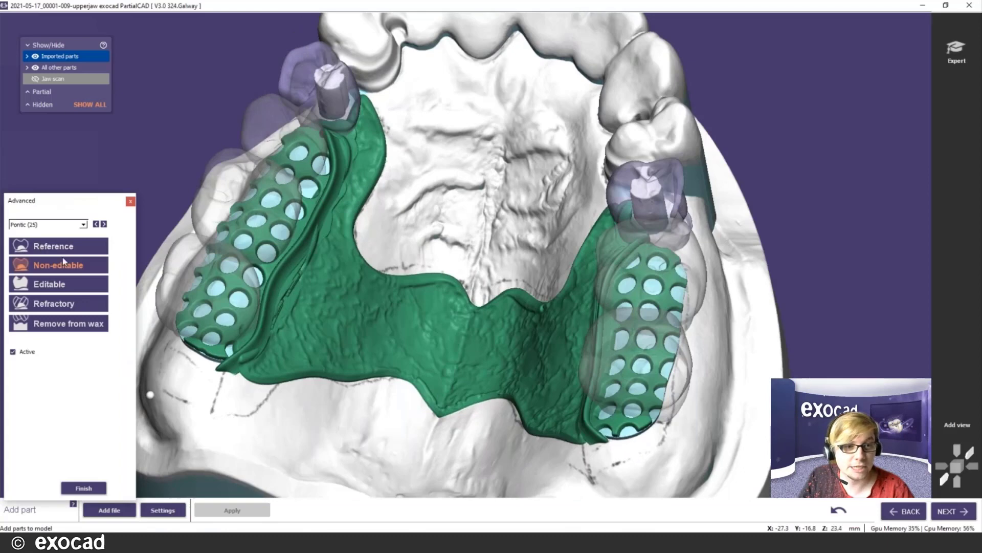
click(51, 225)
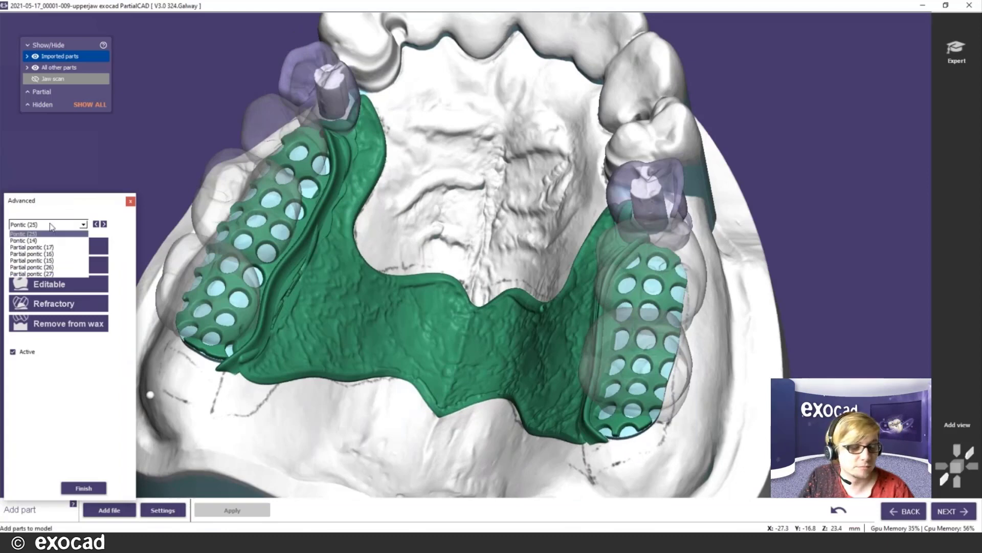
click(36, 247)
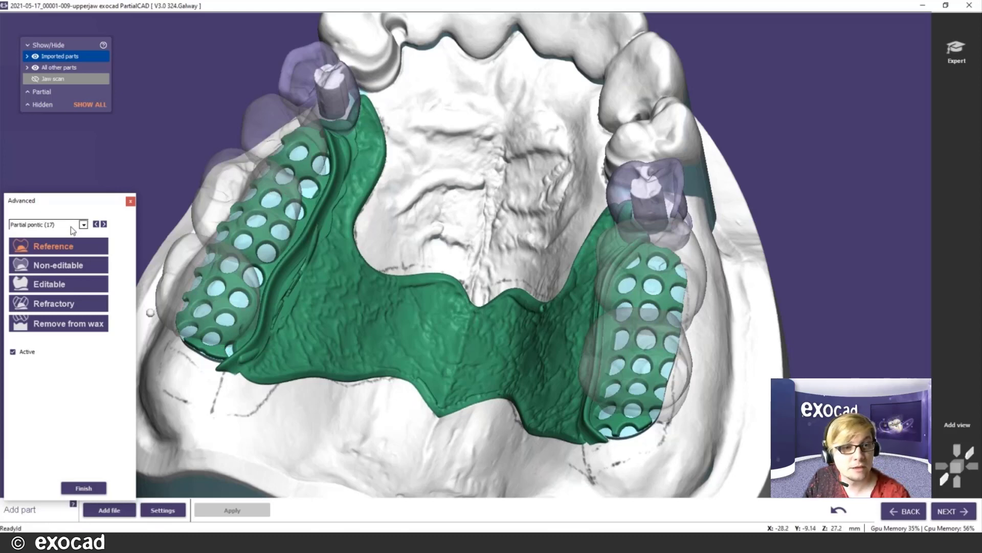
- Switch the Advanced part dropdown back to Pontic (25)
click(49, 225)
click(42, 234)
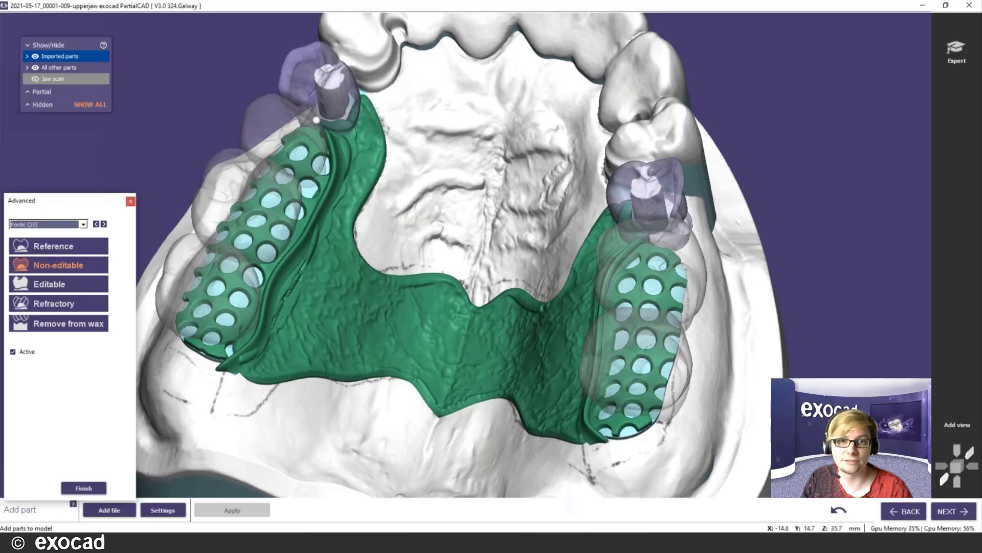
- Make Pontic (14) editable, then open Load scan data to add another pontic STL file
click(82, 224)
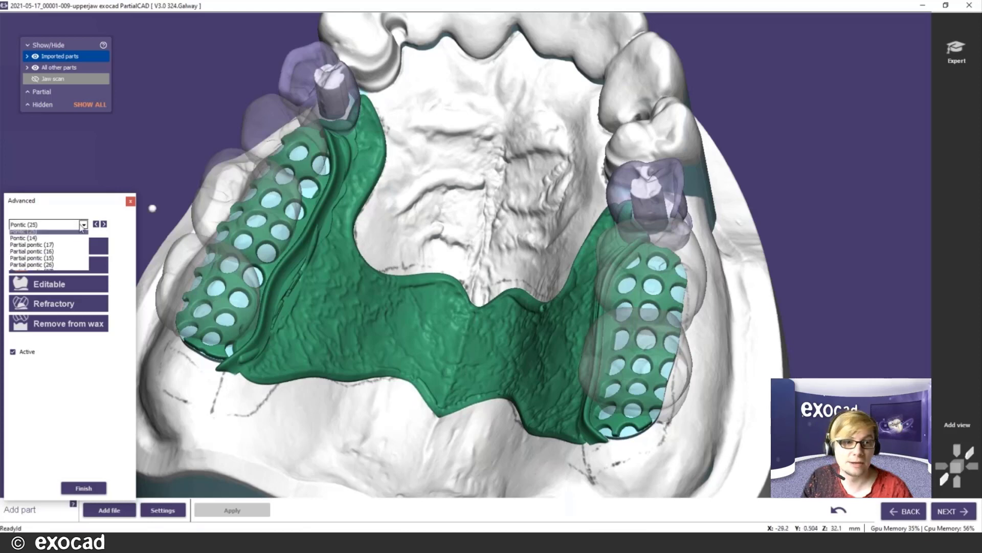
click(55, 238)
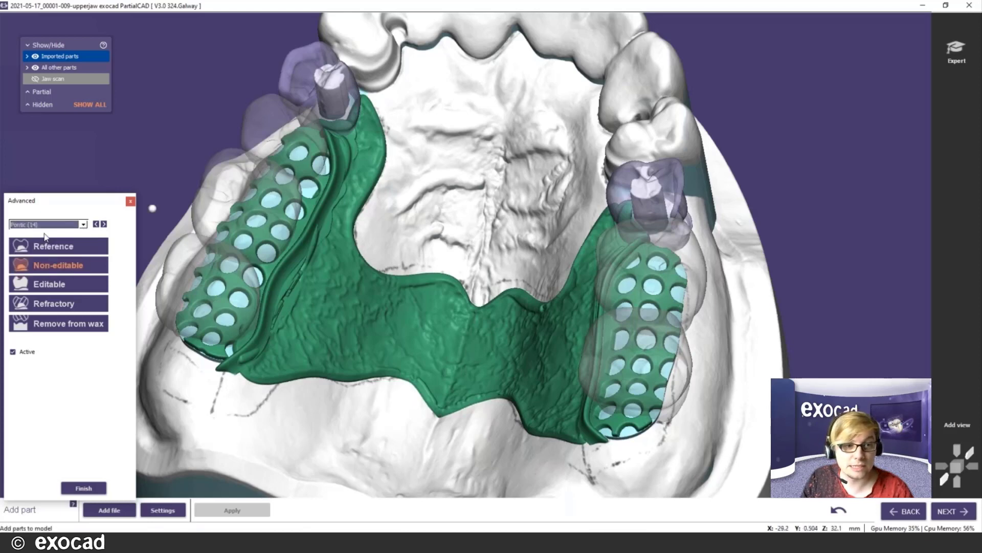
click(56, 285)
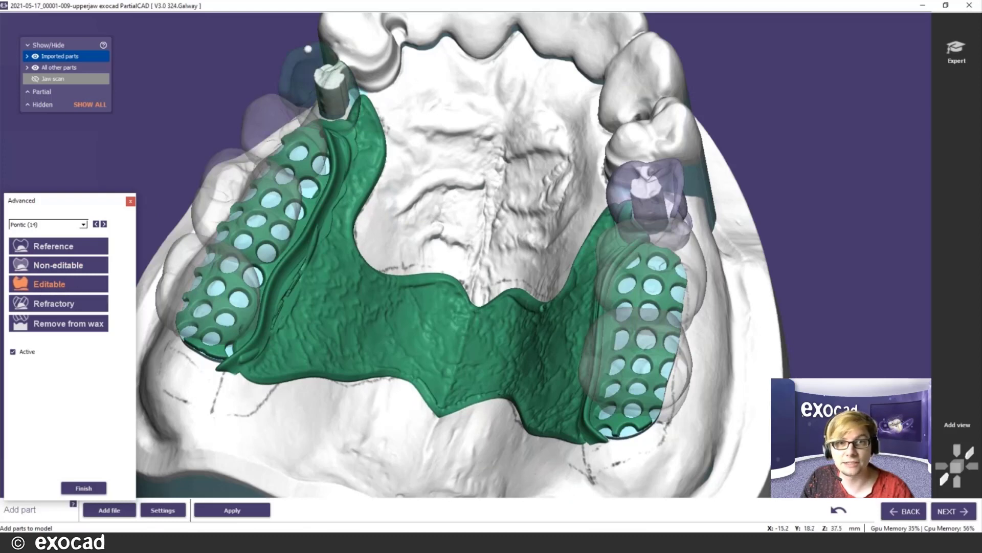
click(71, 266)
click(70, 283)
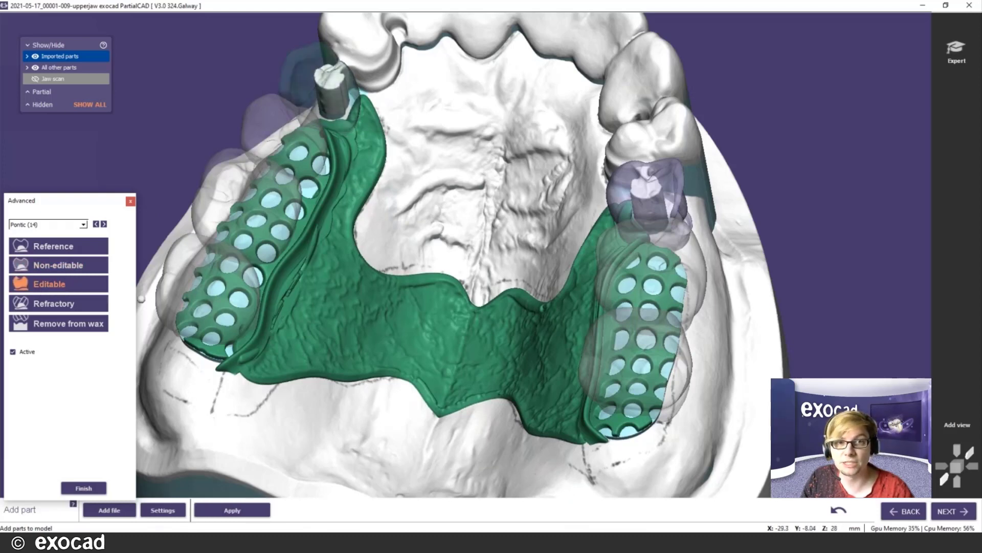
scroll(365, 134, down, 2)
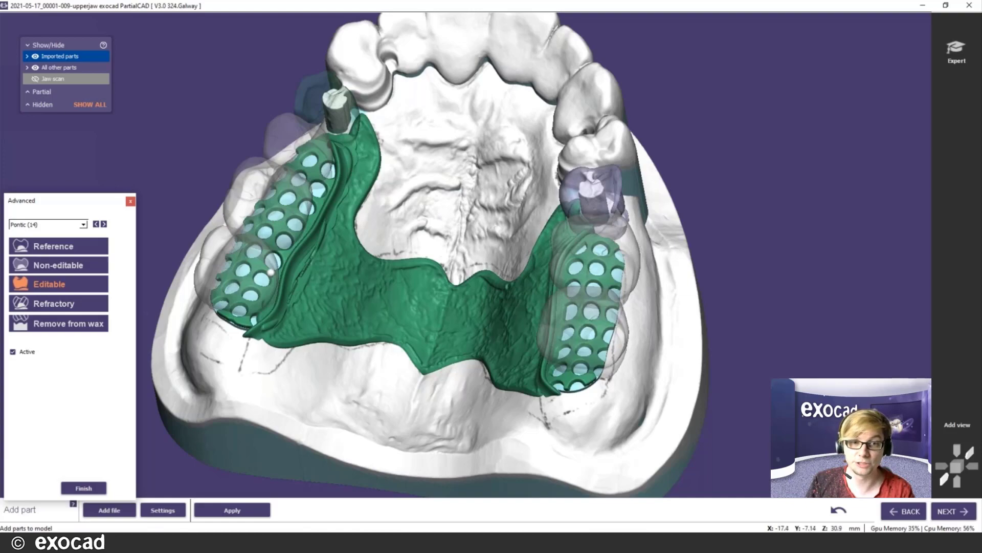
right_drag(384, 244, 532, 184)
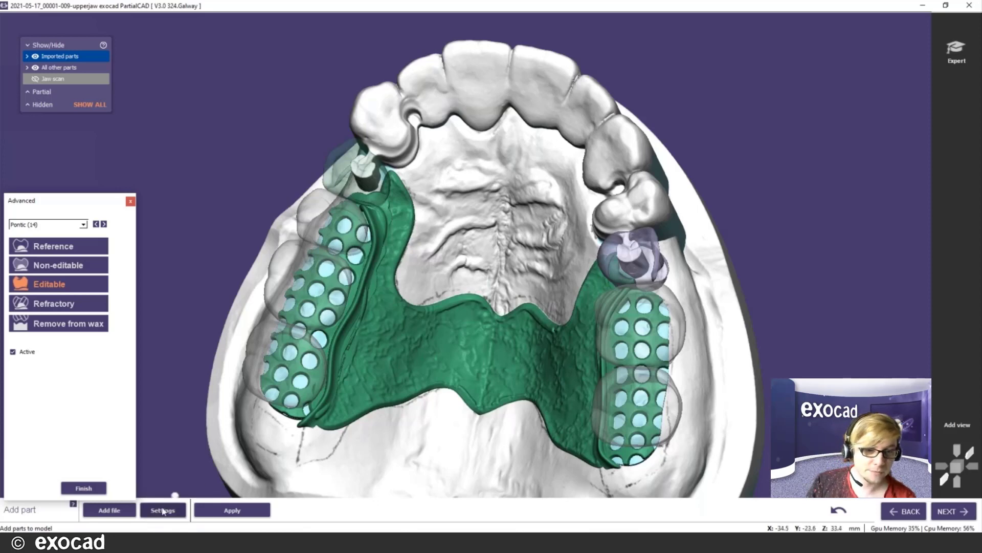
click(109, 510)
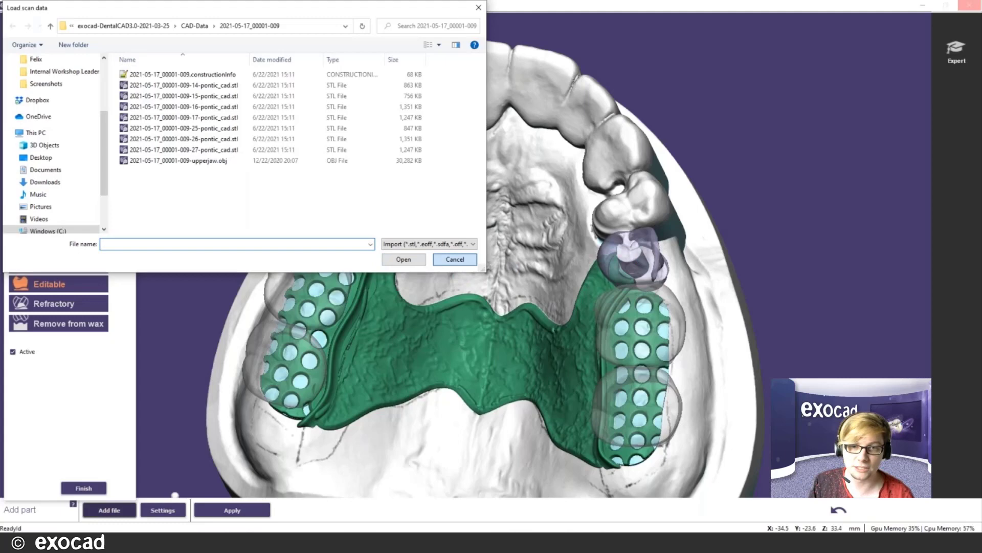
- Cancel the Load scan data file browser without loading any file
click(454, 259)
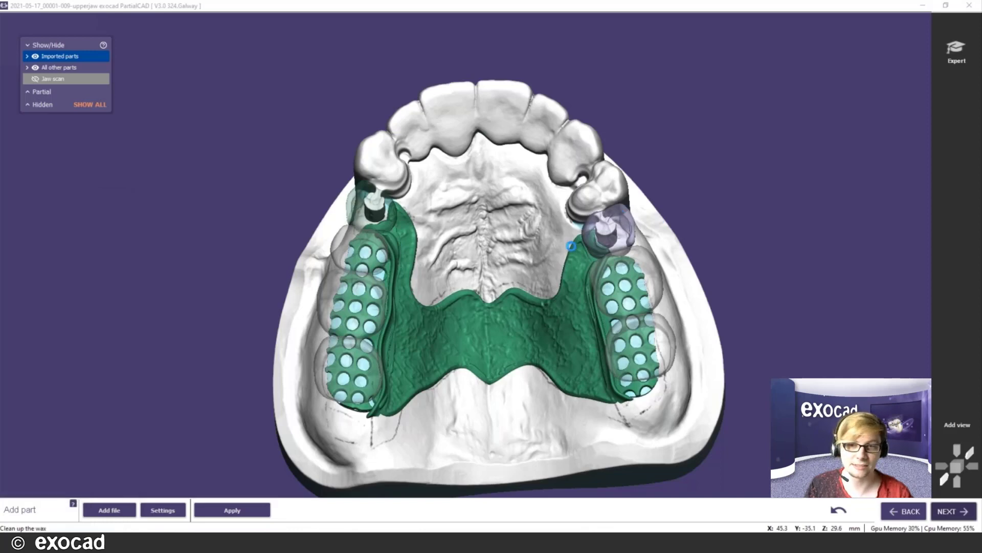
- Smooth the wax ridges beside the left clasp with the 3.00 mm Smooth brush
mouse_move(506, 292)
right_down()
mouse_move(506, 282)
mouse_move(435, 333)
mouse_move(398, 458)
right_up()
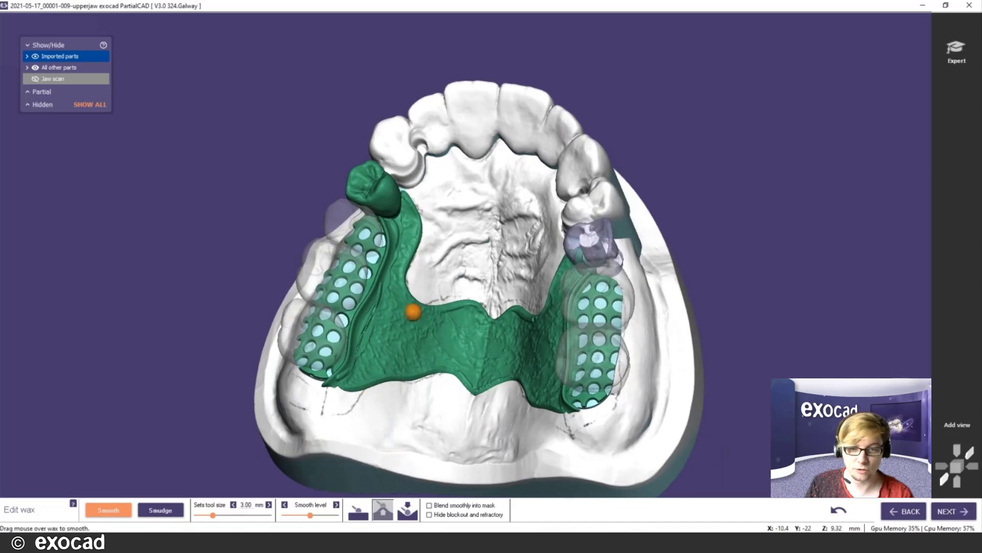
scroll(411, 284, up, 2)
scroll(409, 279, up, 2)
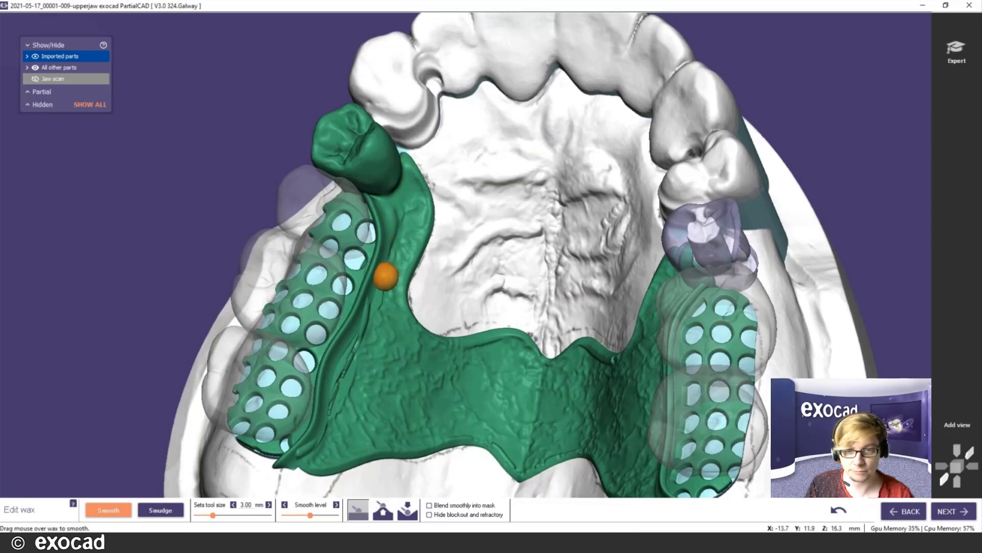
mouse_move(375, 304)
mouse_down()
mouse_move(329, 423)
mouse_move(307, 447)
mouse_move(337, 410)
mouse_move(371, 306)
mouse_up()
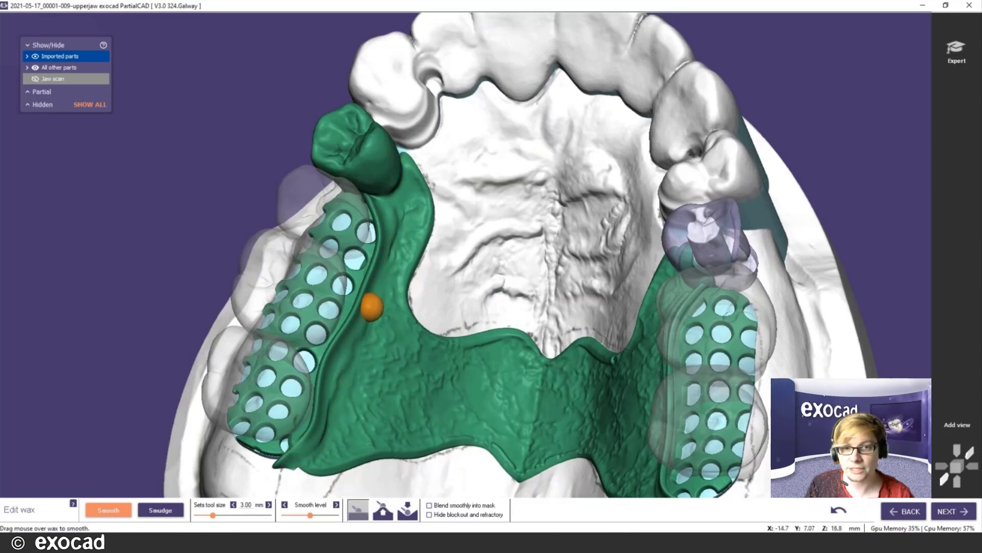
middle_click(669, 335)
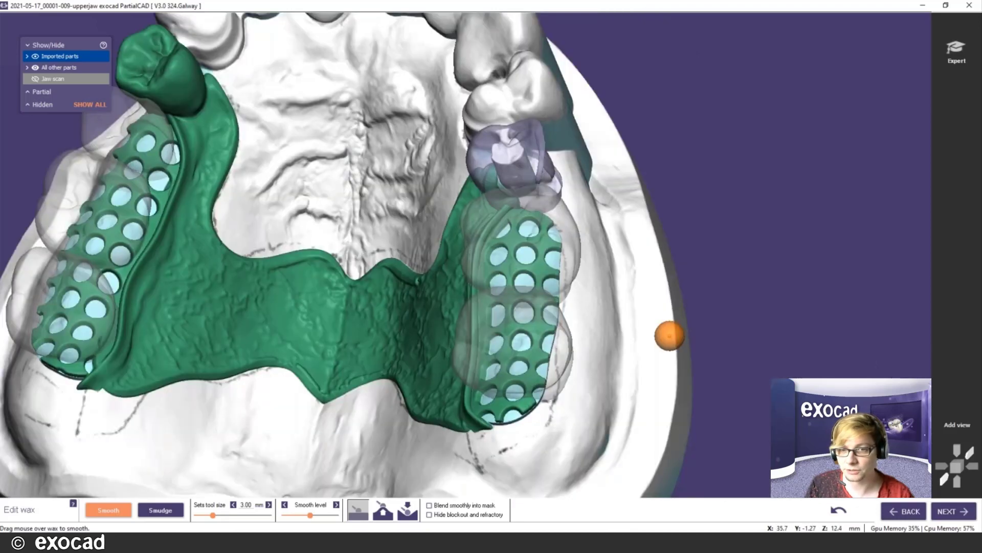
right_drag(627, 274, 628, 268)
mouse_move(386, 200)
mouse_down()
mouse_move(385, 248)
mouse_move(408, 313)
mouse_move(477, 417)
mouse_move(395, 289)
mouse_move(371, 212)
mouse_up()
- Switch the smoothing mode and even out the remaining ridges across the palate
right_drag(174, 197, 289, 204)
click(382, 510)
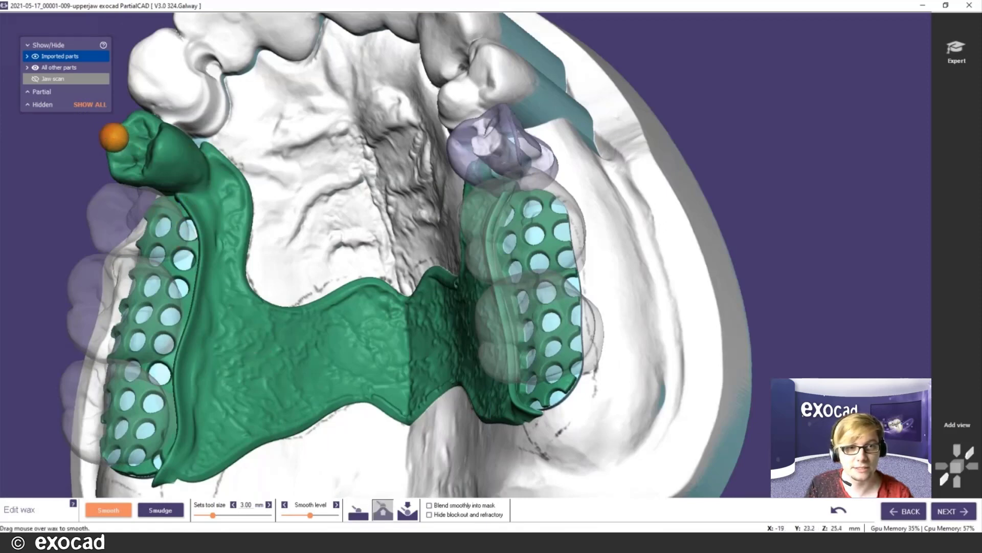
right_drag(348, 226, 366, 219)
right_drag(435, 184, 439, 164)
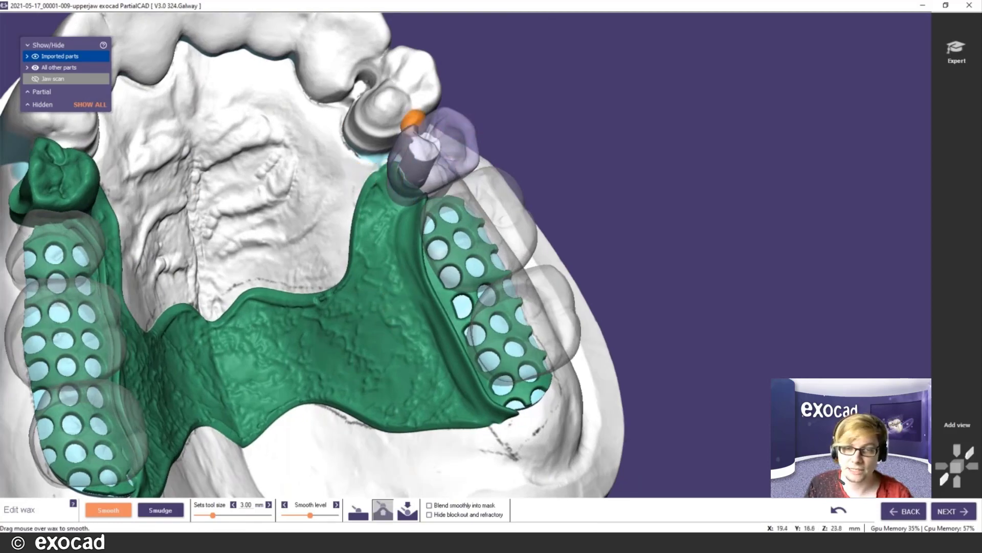
scroll(430, 183, down, 5)
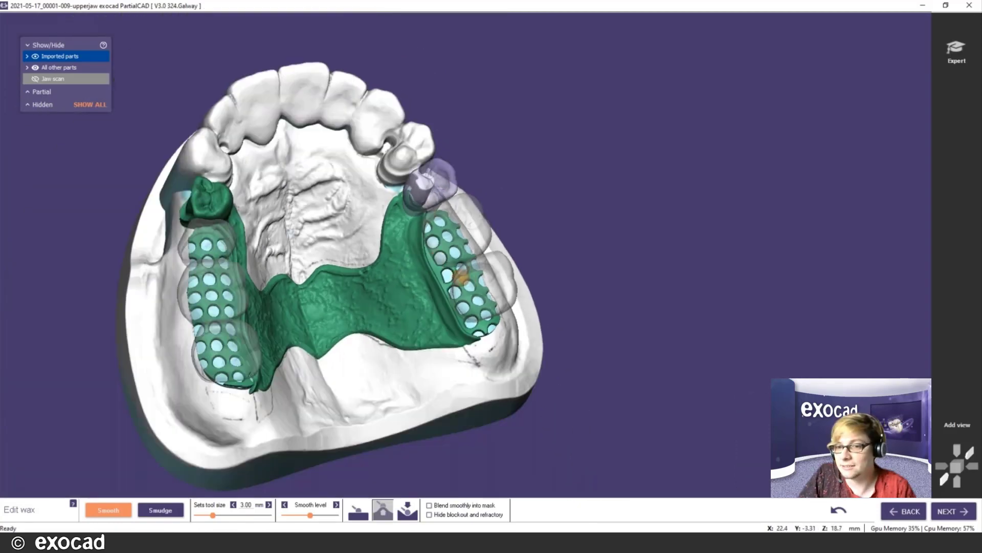
right_drag(455, 277, 455, 273)
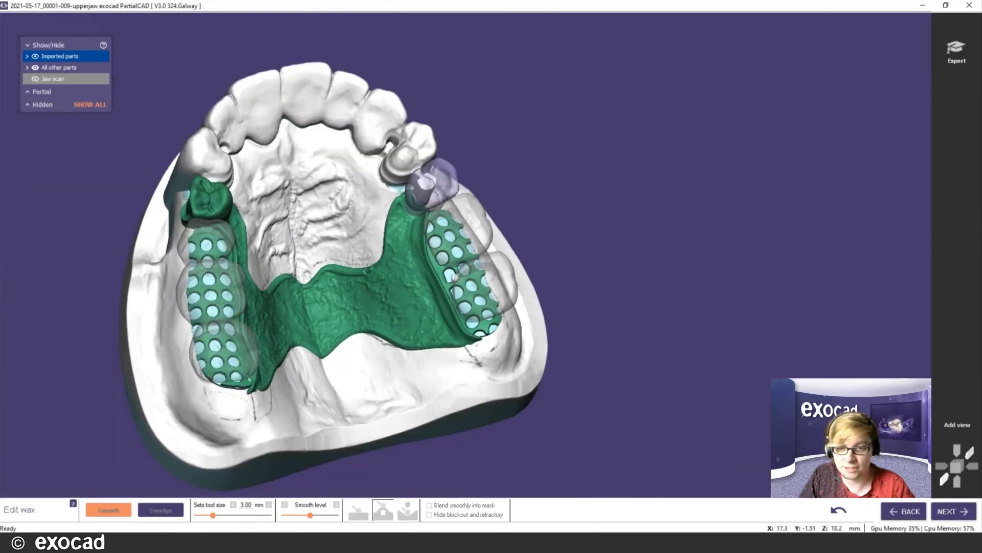
- Advance to the Build step, enable the Expert toolbar and select the Curve tool
click(961, 513)
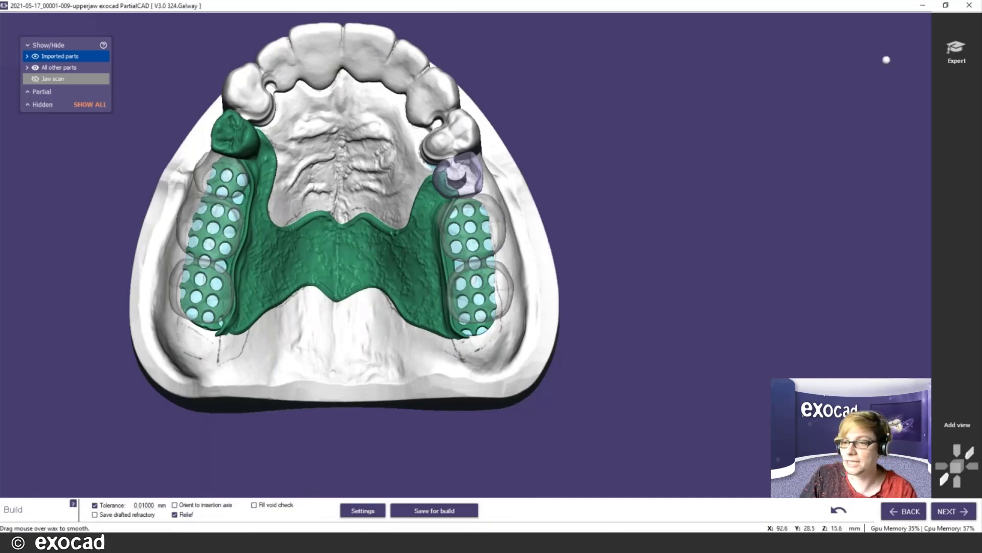
click(955, 52)
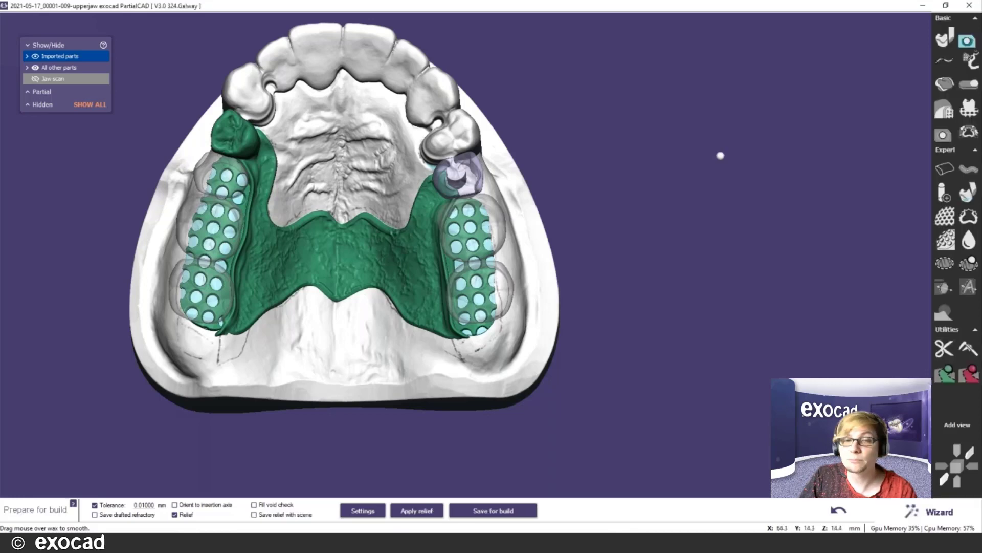
middle_click(271, 149)
right_drag(554, 272, 463, 203)
scroll(455, 195, up, 3)
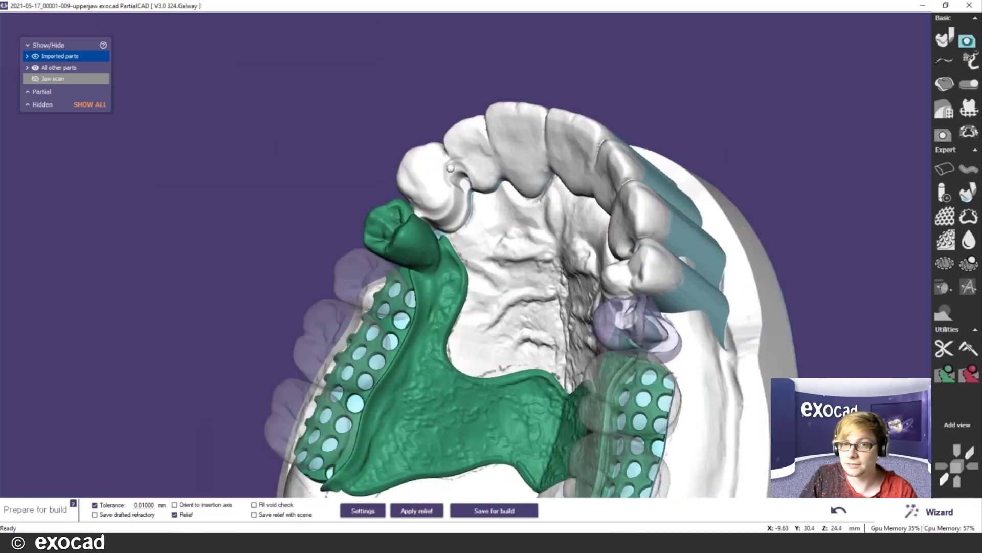
click(941, 61)
scroll(481, 225, up, 5)
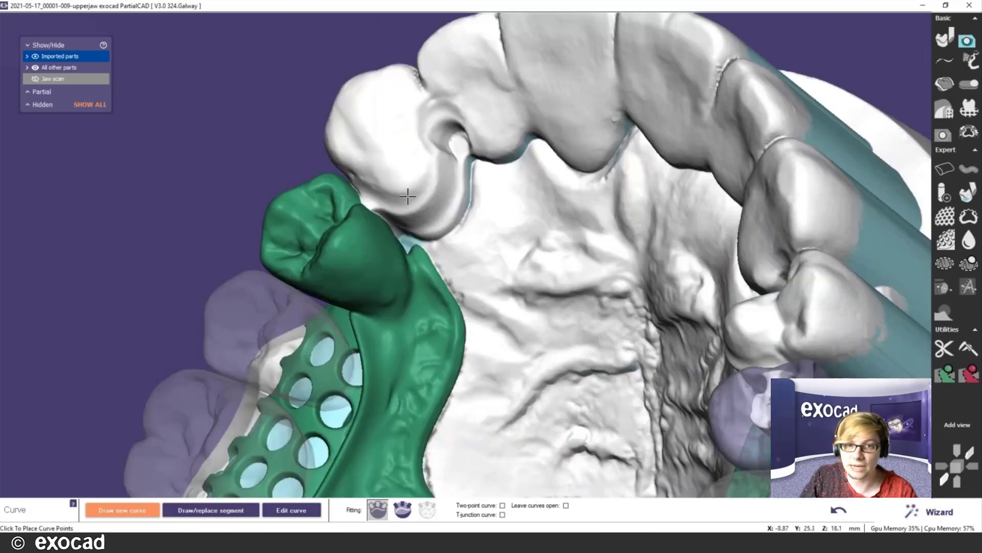
- Start a curve around the tooth beside the pontic, placing points up its edge
scroll(408, 196, up, 2)
click(346, 180)
click(383, 191)
click(410, 184)
click(426, 159)
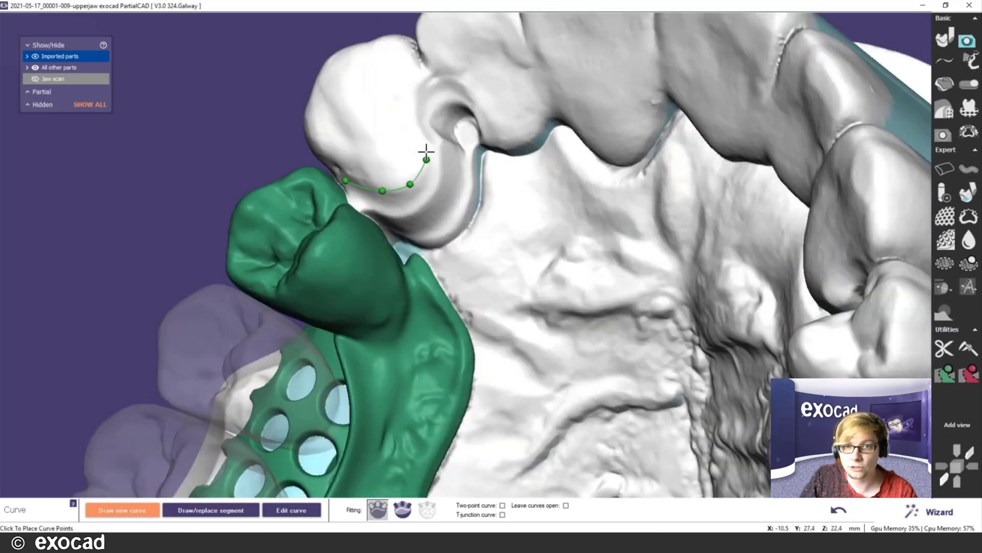
click(426, 140)
click(414, 112)
click(427, 82)
click(456, 82)
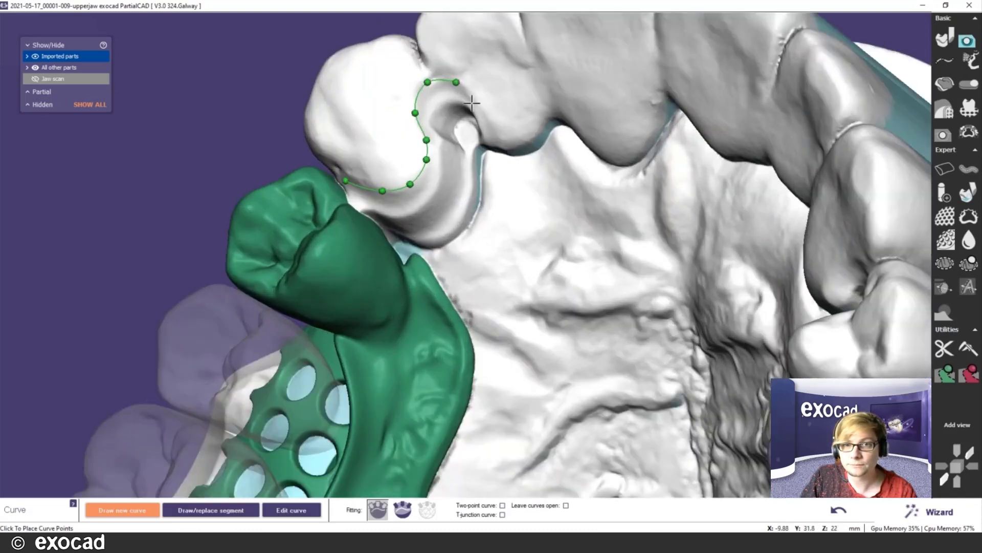
- Continue the outline down the cusp and close it into a roughly 31.8 mm loop
right_drag(513, 133, 456, 178)
click(447, 203)
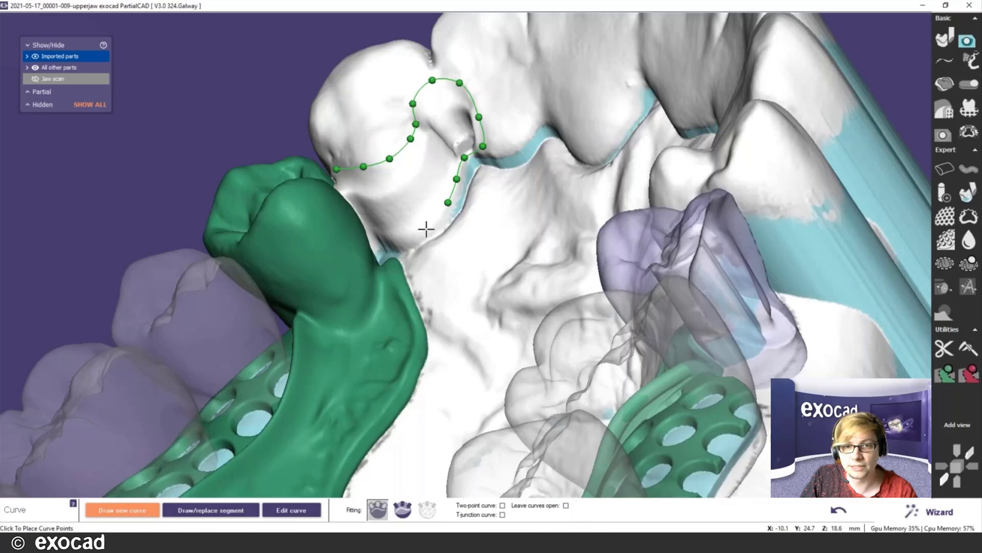
click(428, 227)
click(404, 237)
click(383, 239)
click(371, 244)
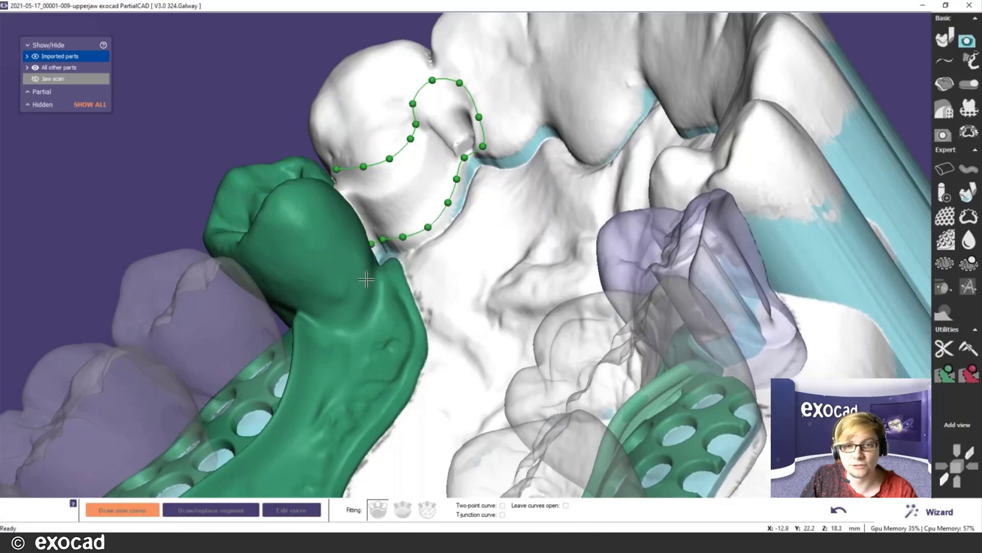
right_drag(367, 279, 372, 265)
click(352, 218)
click(337, 199)
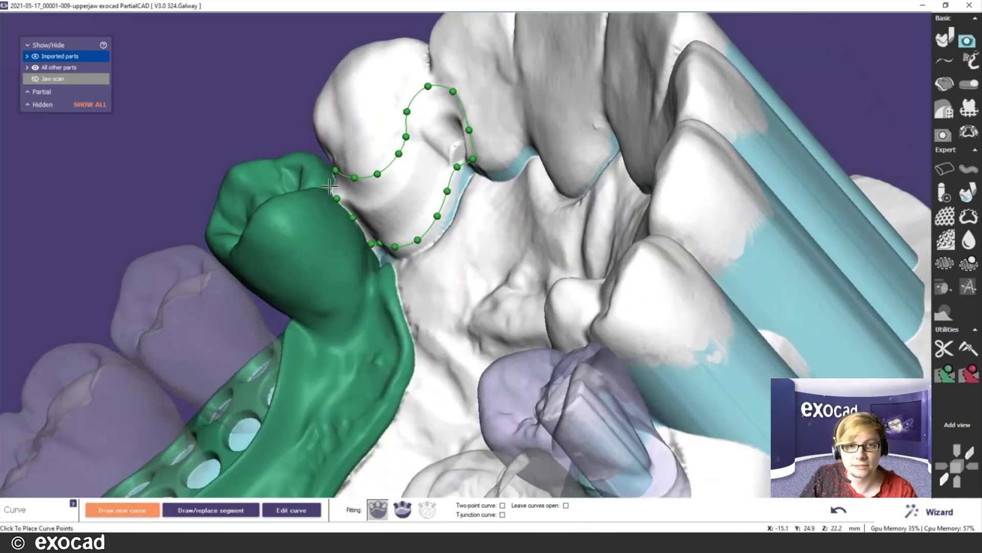
click(329, 185)
scroll(368, 235, down, 4)
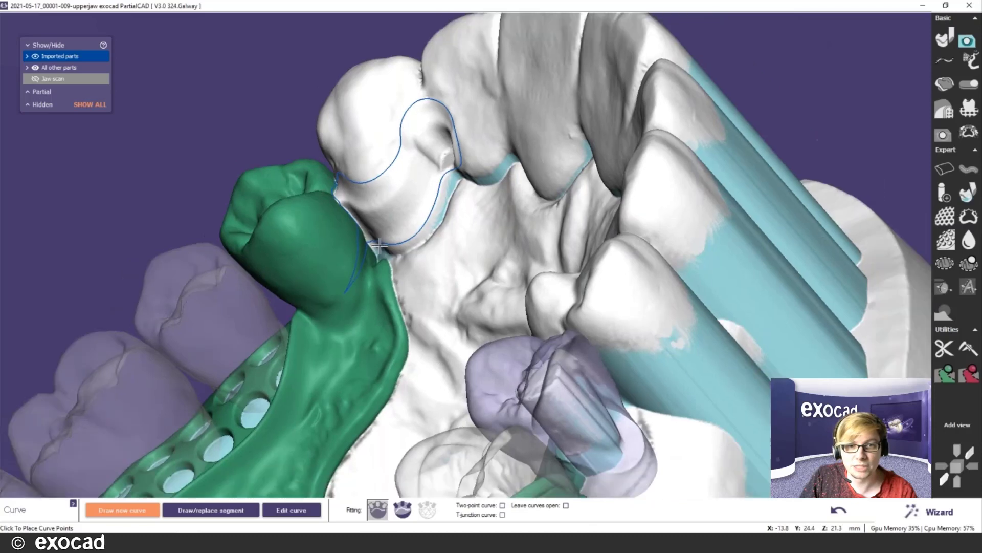
- Refine the closed outline in Edit curve by inserting an extra point near the pontic
click(287, 510)
scroll(368, 253, up, 4)
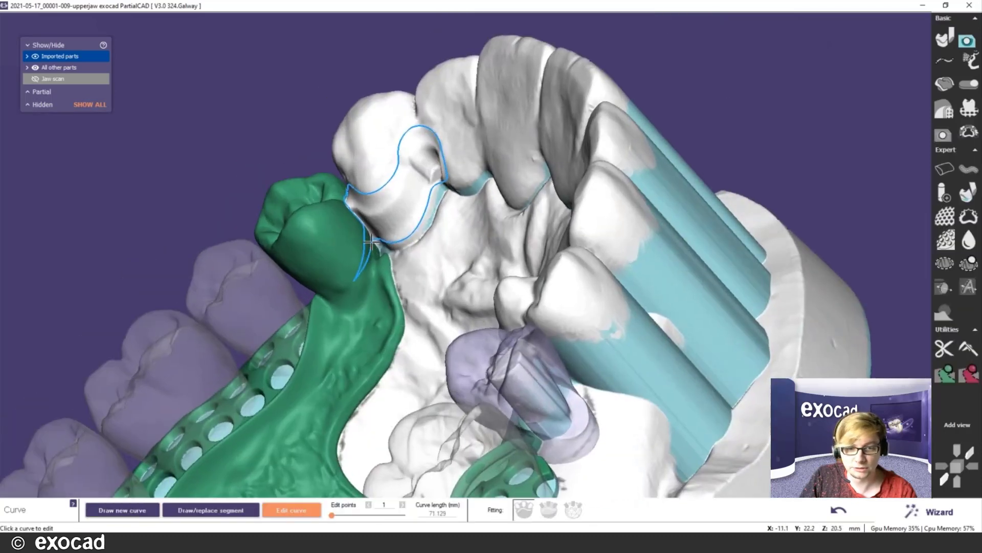
click(364, 225)
click(365, 225)
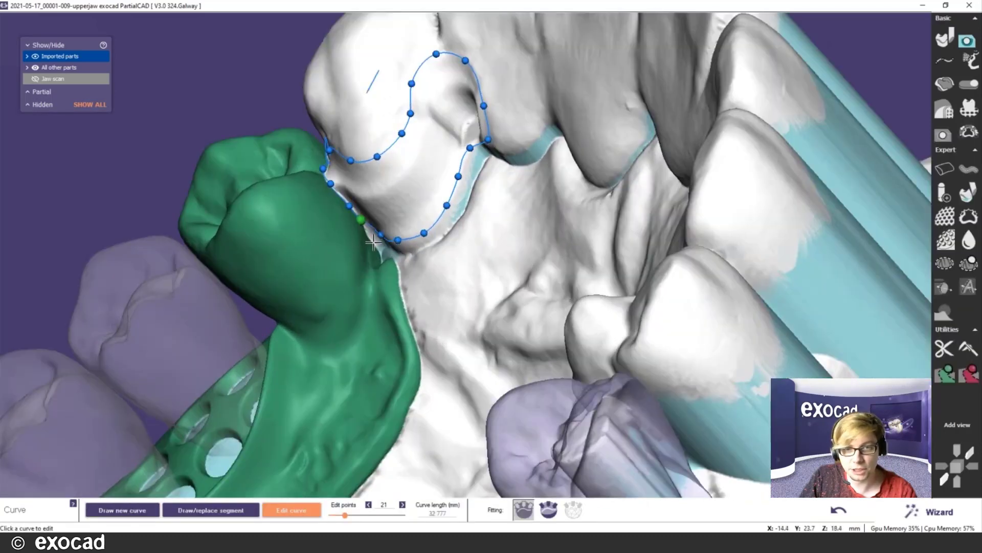
right_drag(489, 231, 479, 229)
scroll(382, 180, up, 1)
scroll(383, 180, up, 1)
click(329, 156)
scroll(432, 344, down, 3)
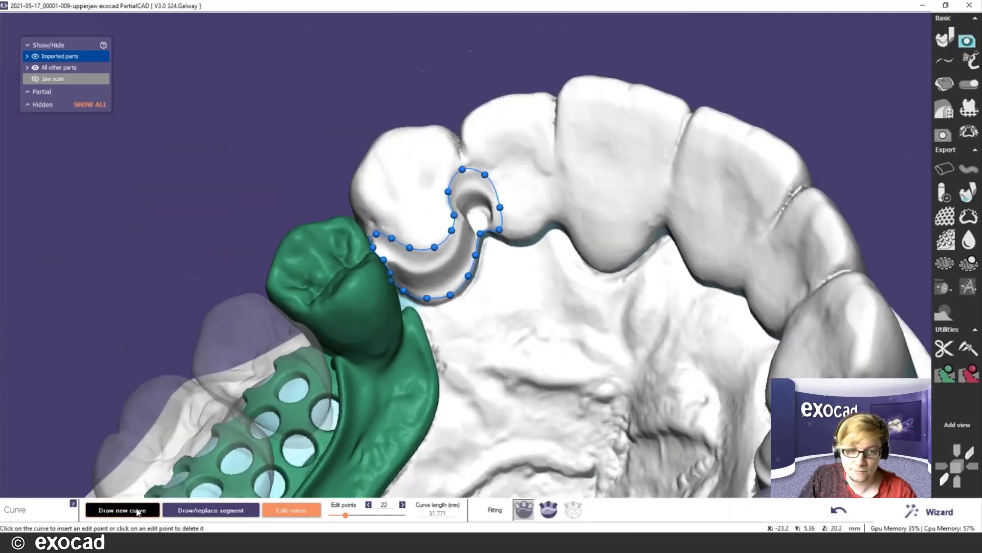
click(140, 510)
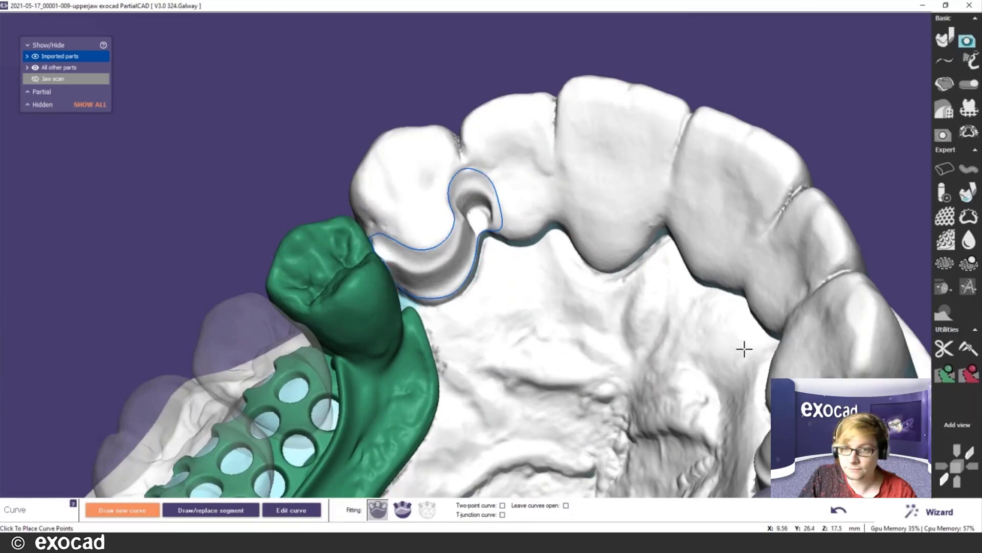
right_drag(742, 349, 561, 258)
- Draw a short curve around the premolar on the jaw's other side
scroll(677, 264, up, 3)
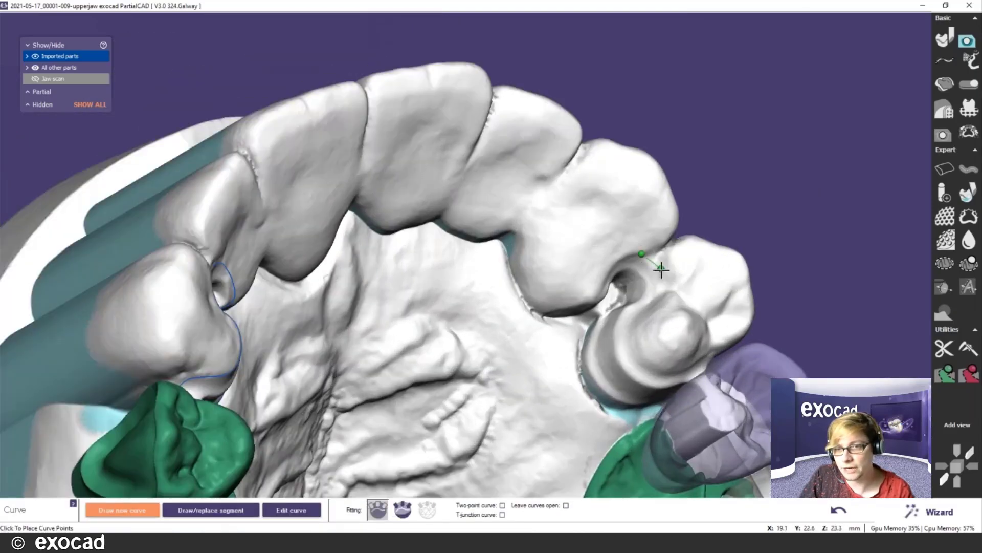
click(666, 284)
click(641, 311)
click(633, 336)
double_click(656, 362)
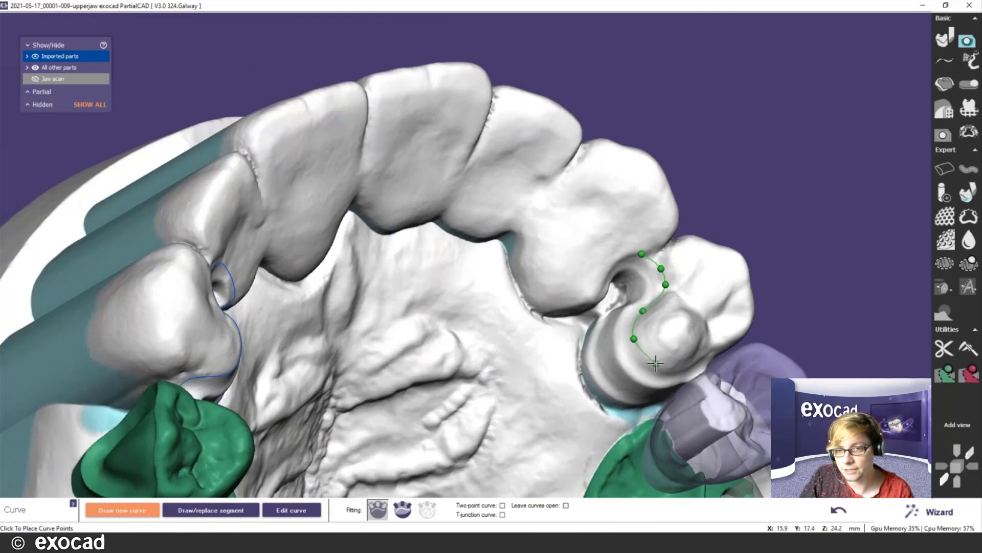
- Draw a clasp curve along the premolar's lower margin and close it
right_drag(697, 311, 684, 281)
click(683, 304)
click(710, 300)
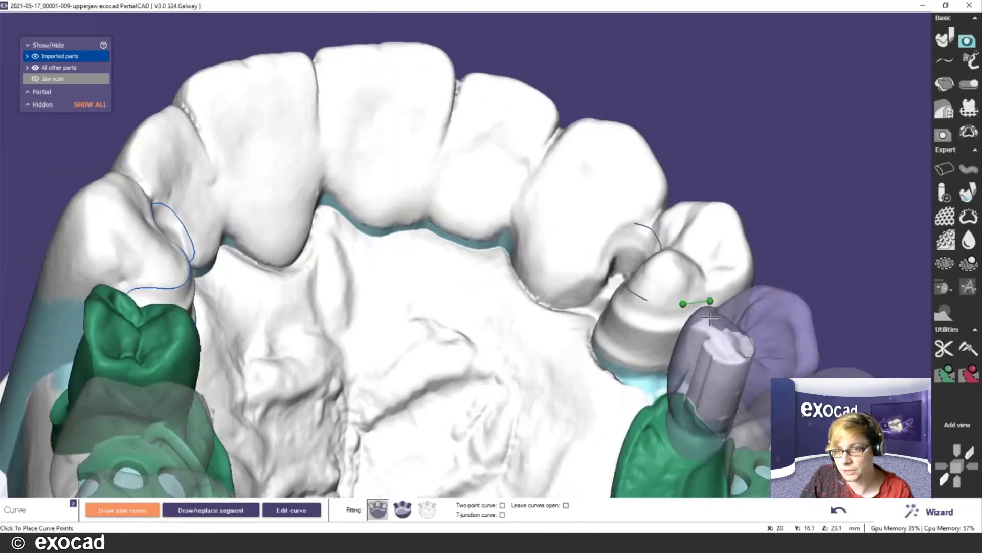
click(681, 361)
click(662, 367)
click(622, 362)
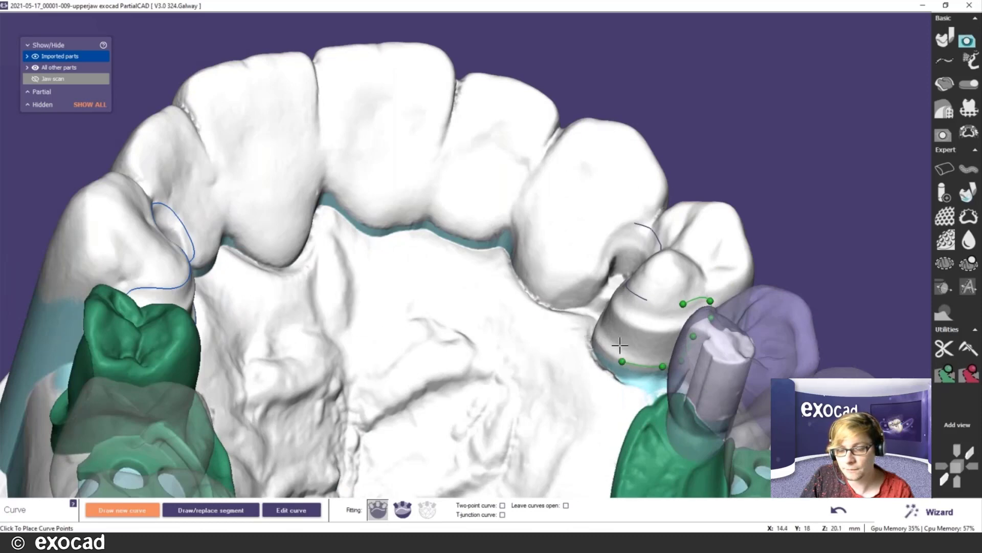
click(612, 342)
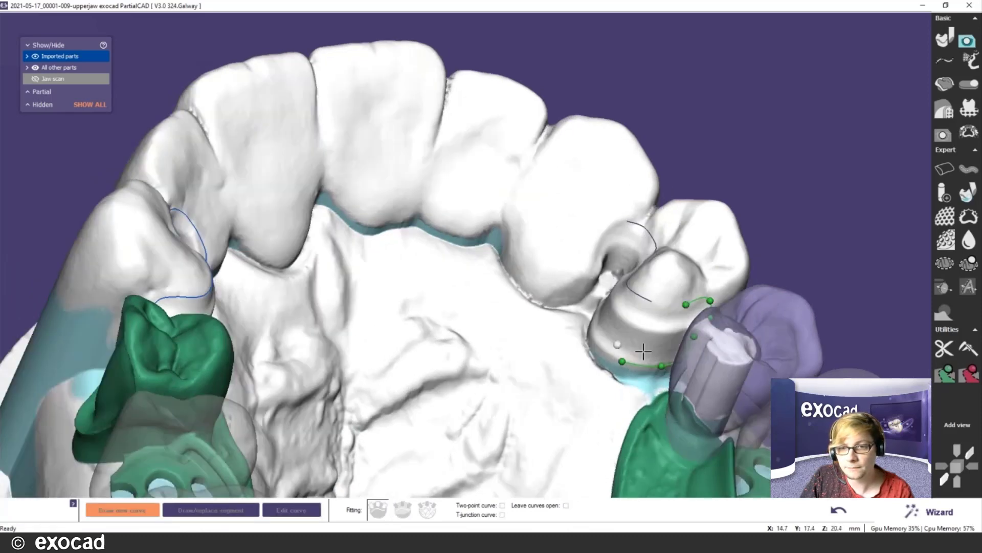
right_drag(642, 351, 562, 275)
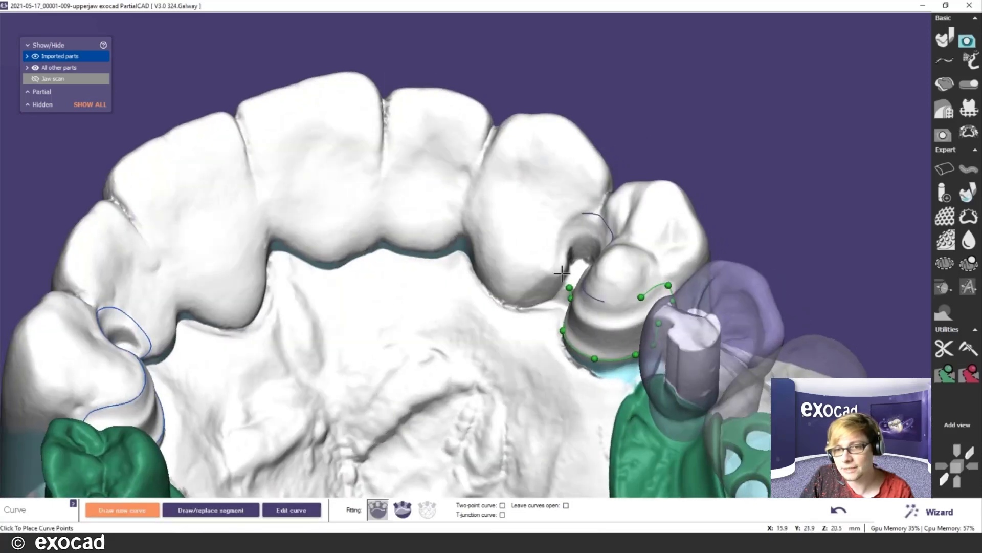
click(553, 254)
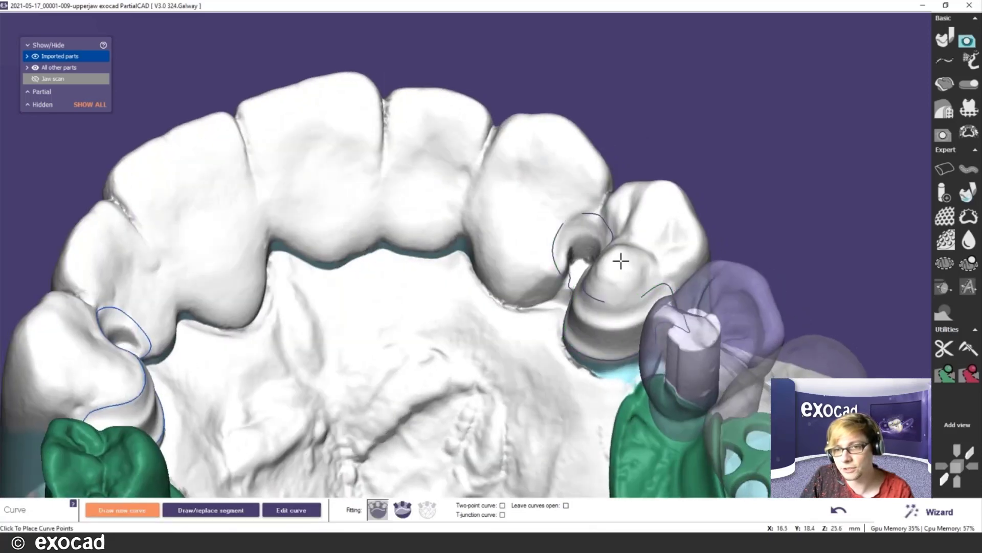
right_drag(634, 237, 445, 390)
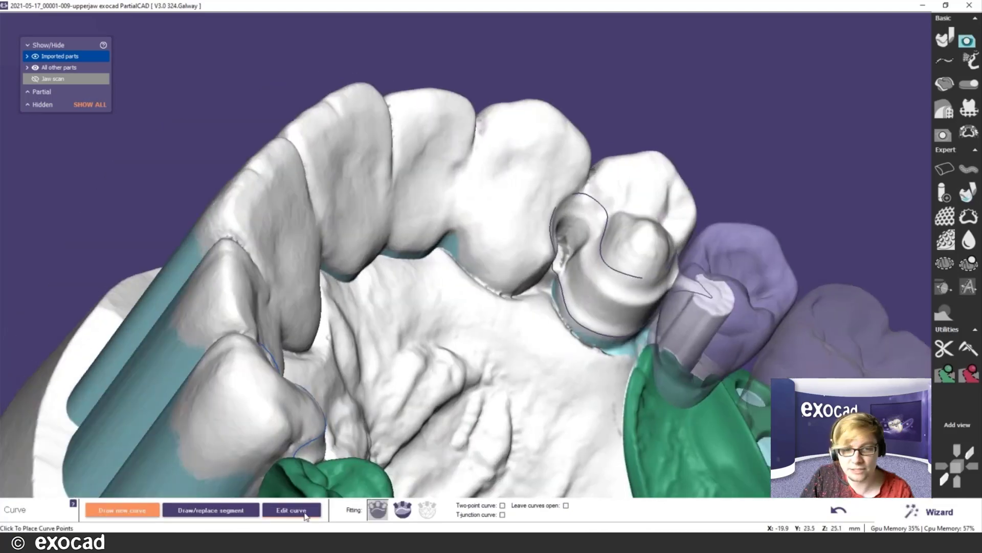
- Delete the faulty premolar clasp curve and the abutment curve in Edit curve
click(291, 510)
scroll(543, 224, up, 2)
click(590, 189)
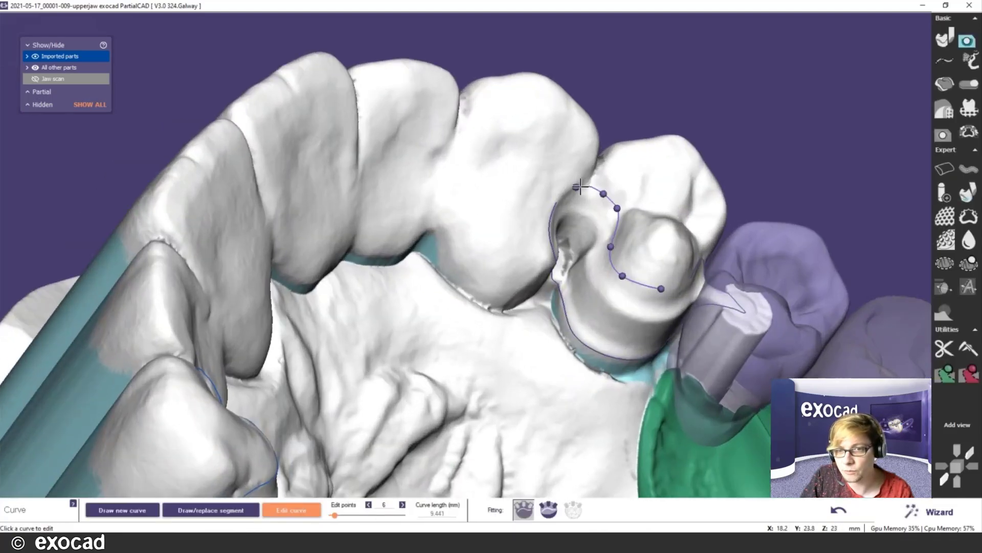
scroll(584, 194, up, 2)
right_drag(580, 187, 496, 327)
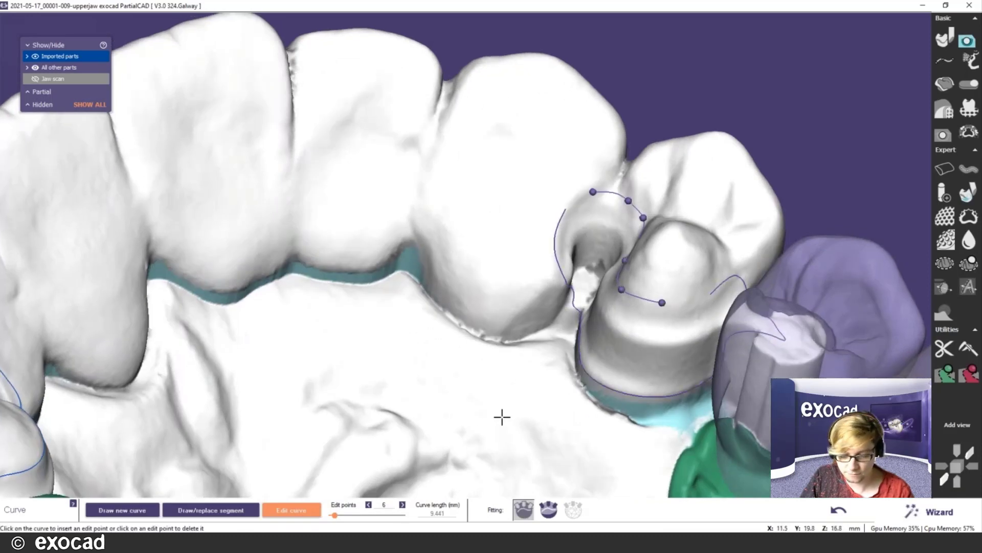
key(Delete)
click(574, 302)
key(Delete)
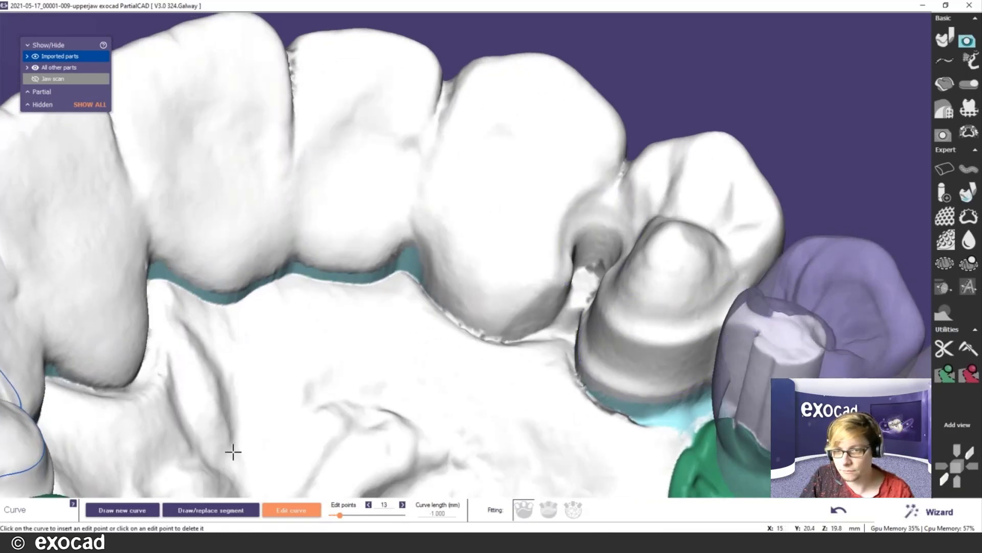
- Redraw a clasp curve across the interdental gap and down the premolar's side
click(140, 511)
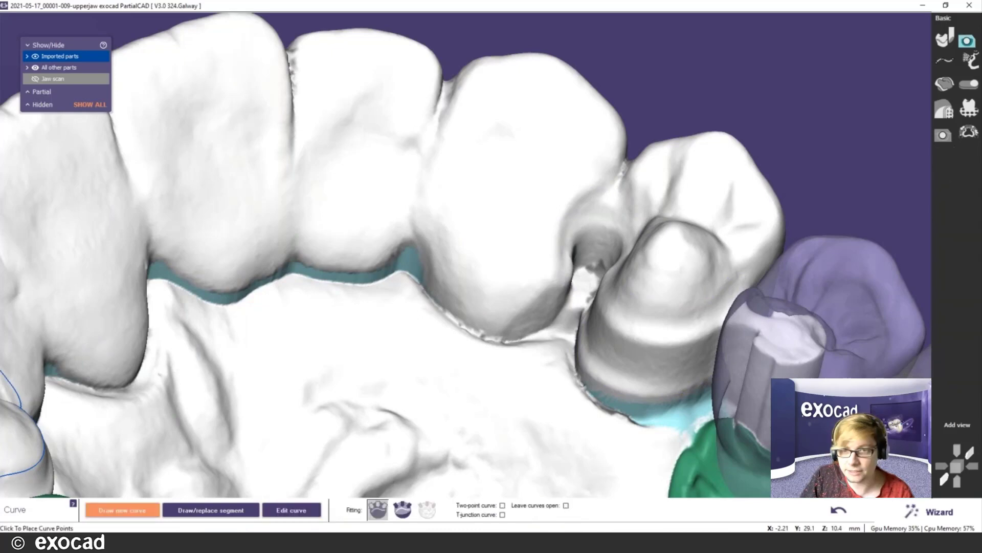
scroll(581, 193, up, 2)
click(582, 193)
click(613, 187)
click(636, 196)
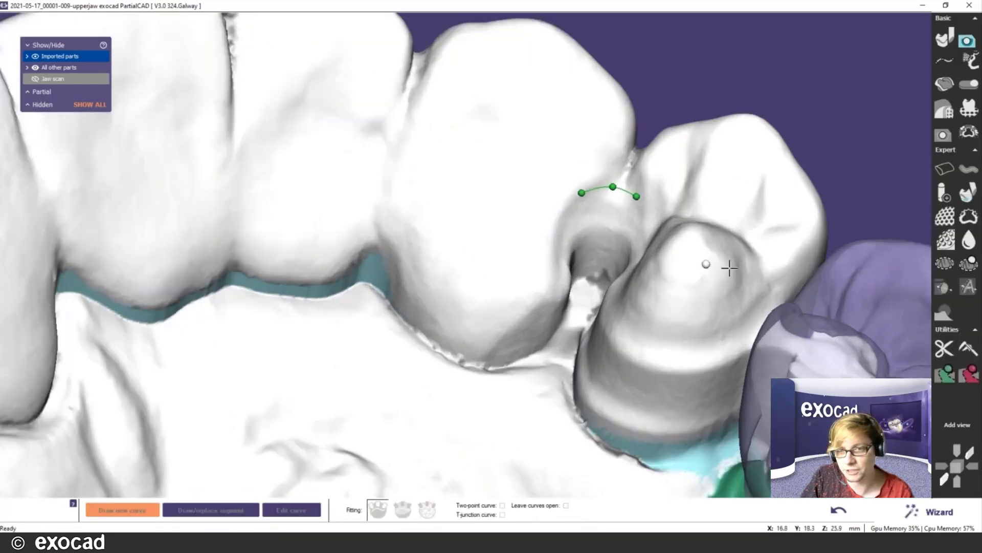
right_drag(728, 267, 732, 278)
click(656, 226)
click(658, 270)
double_click(656, 279)
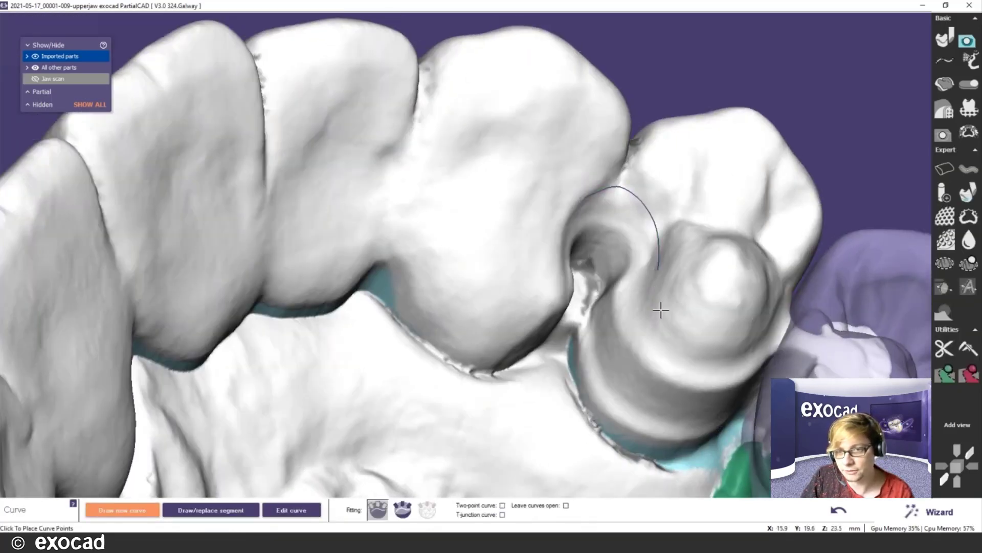
click(304, 510)
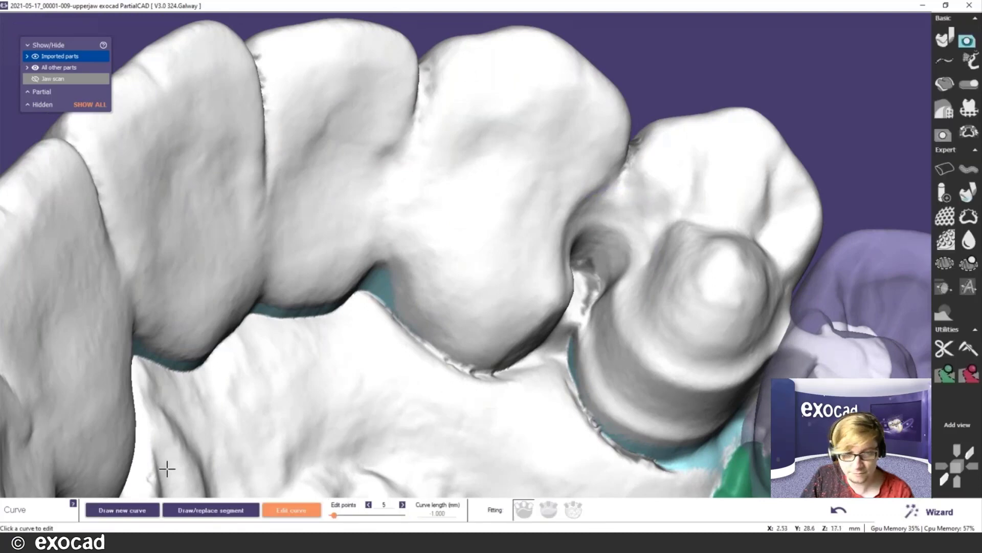
- Start another clasp curve over the gap, adjusting a point and extending it across the premolar
click(567, 214)
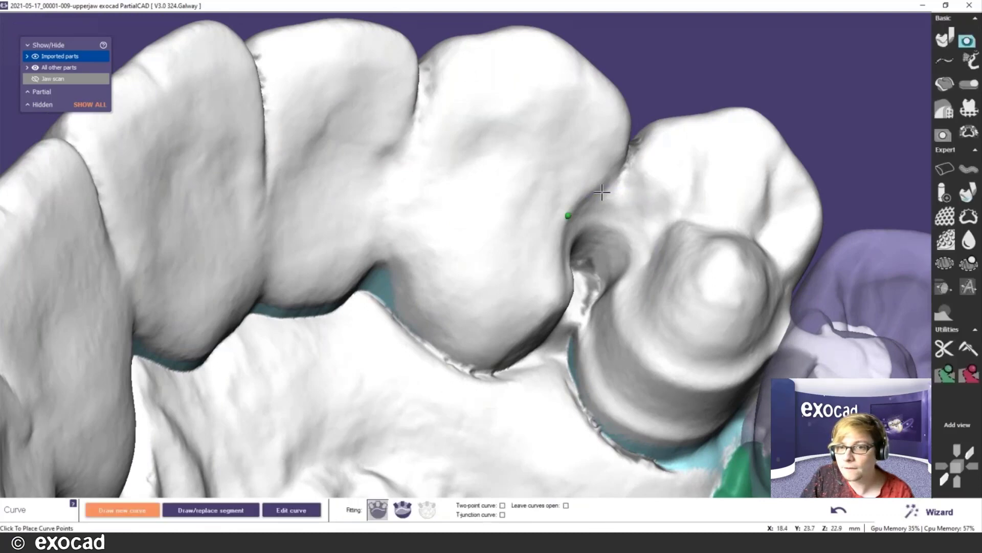
click(602, 192)
click(647, 200)
click(668, 327)
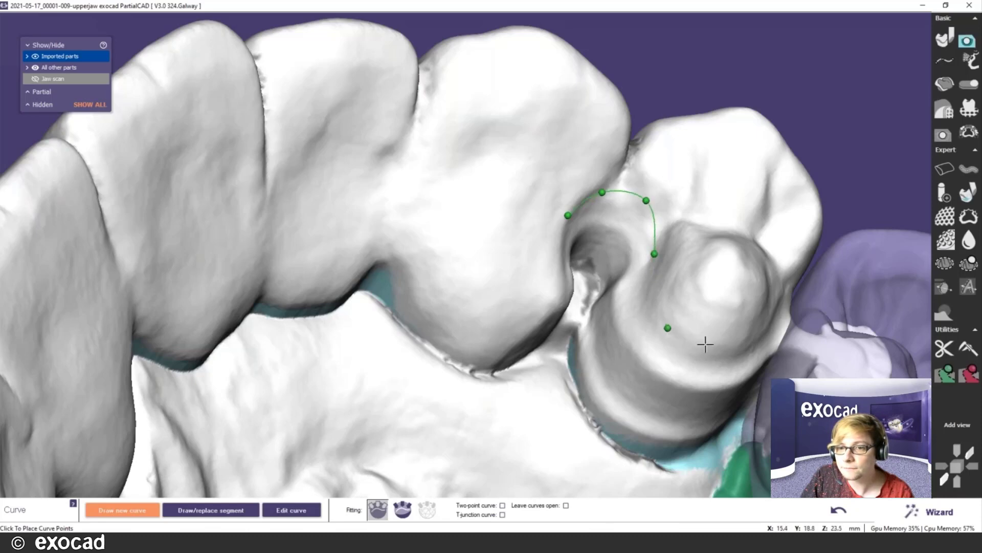
drag(668, 328, 647, 285)
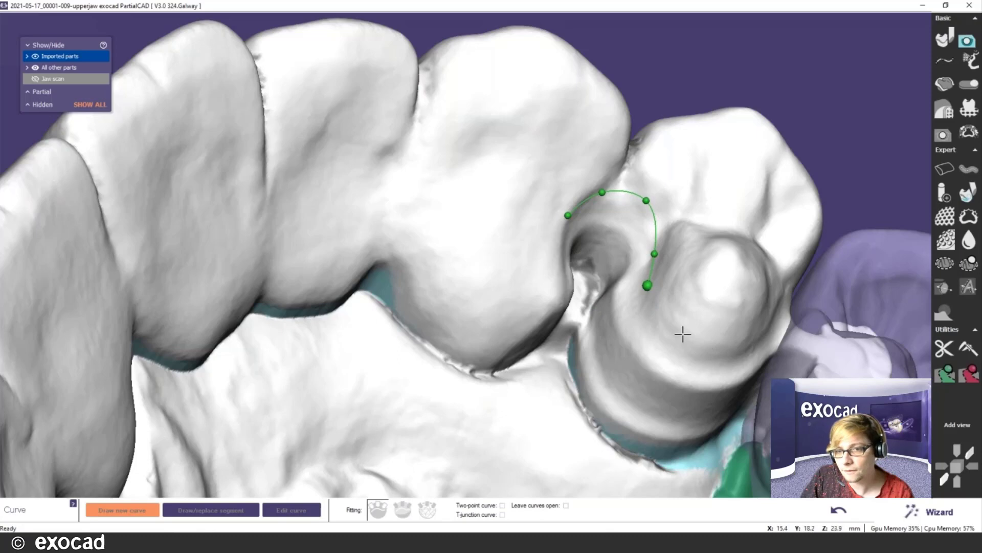
click(681, 332)
click(739, 340)
scroll(810, 320, down, 1)
scroll(809, 320, down, 2)
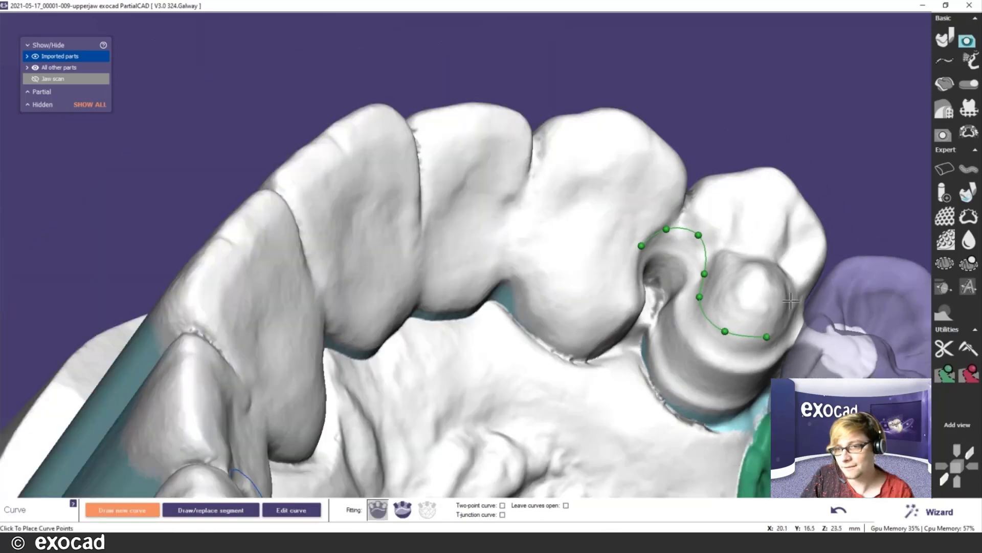
middle_click(782, 294)
right_drag(724, 294, 662, 272)
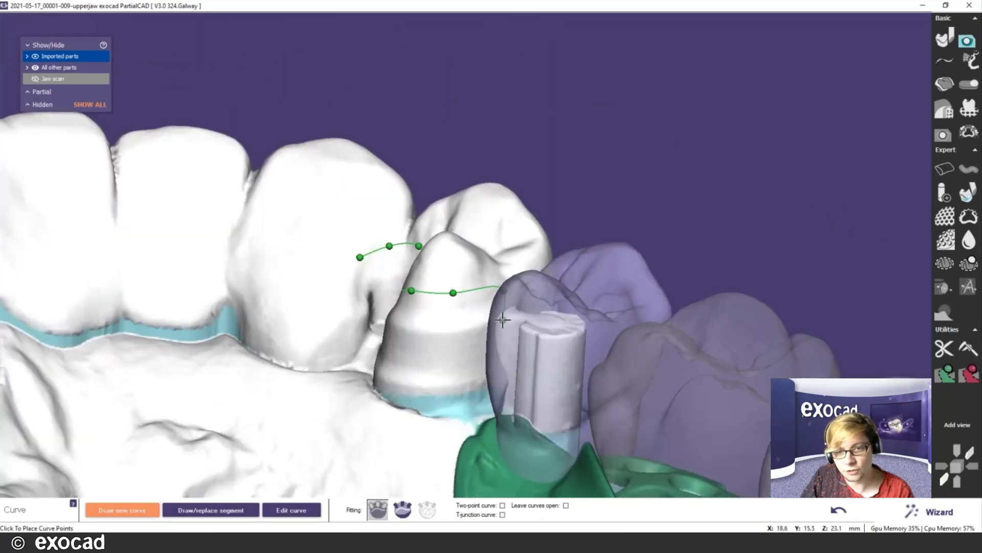
- Trace the clasp along the tooth's lower margin, close it, and advance to Mesh connector
click(494, 361)
click(478, 381)
click(425, 384)
click(359, 373)
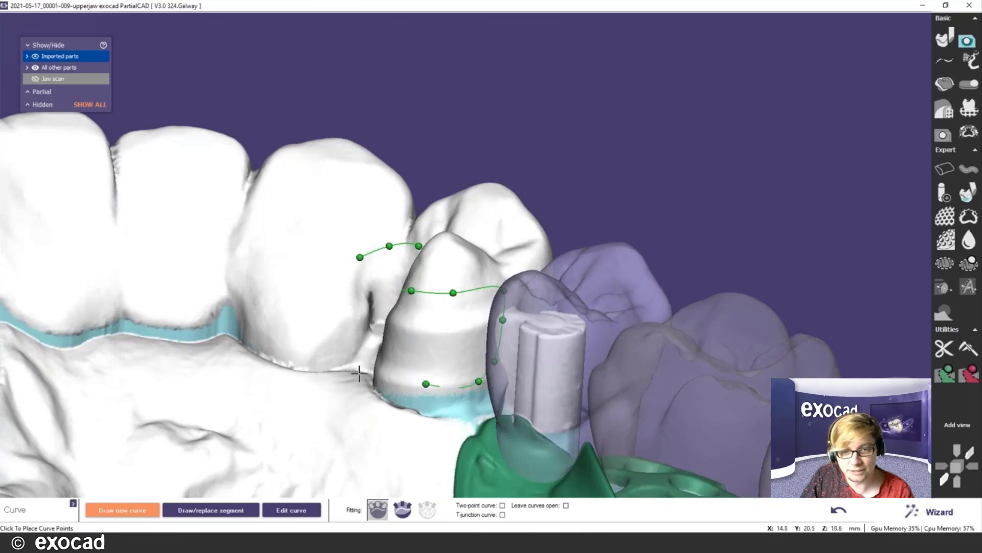
right_drag(402, 347, 321, 333)
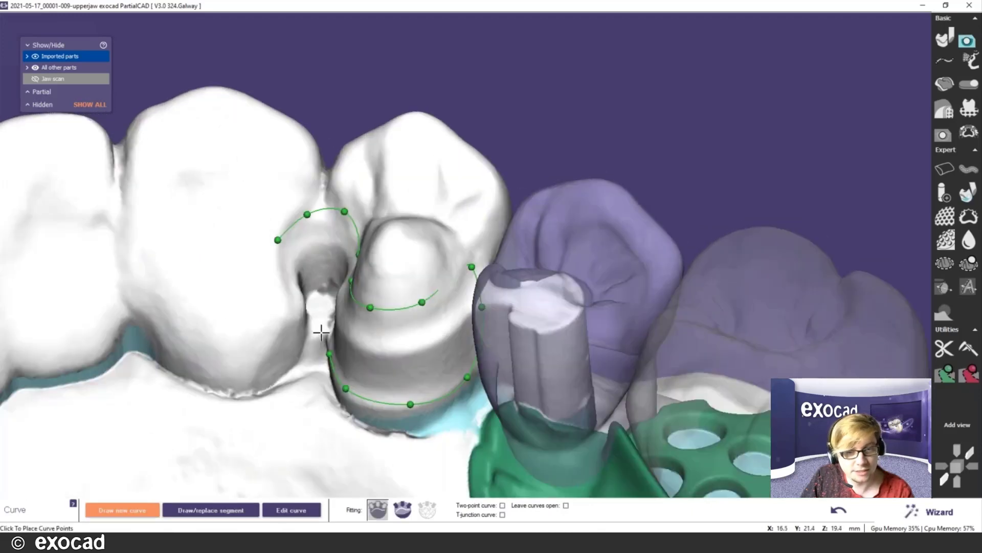
click(289, 300)
double_click(279, 274)
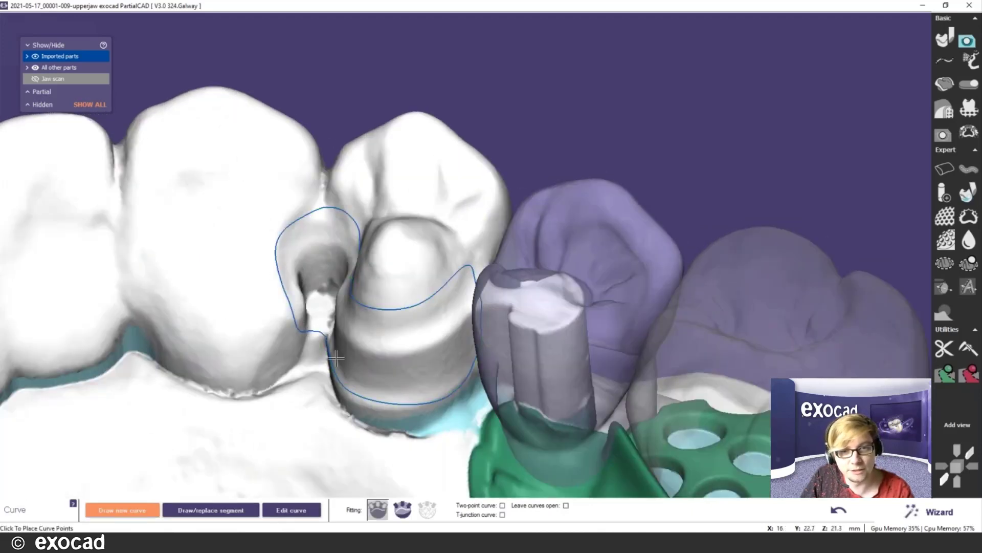
scroll(376, 342, down, 3)
right_drag(382, 344, 632, 240)
scroll(601, 250, down, 5)
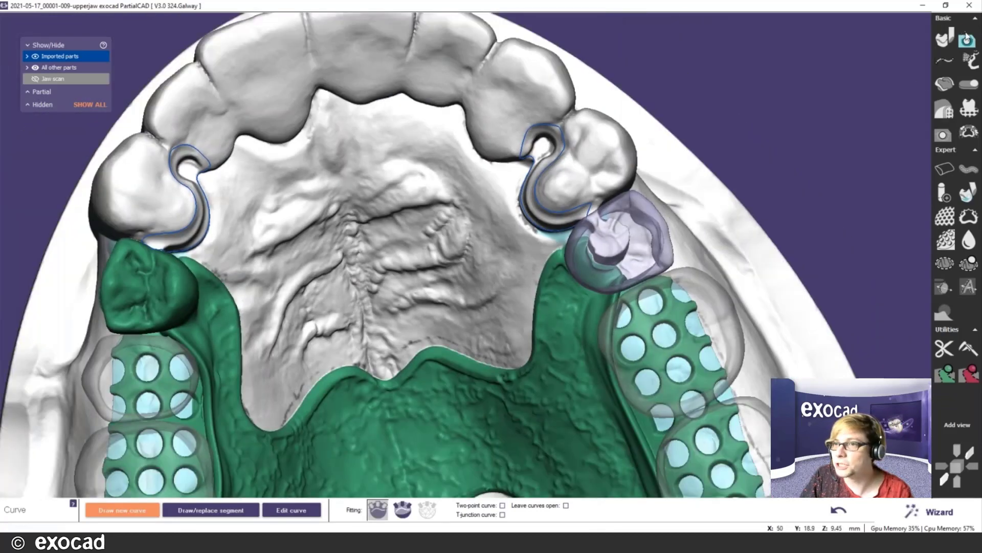
click(971, 31)
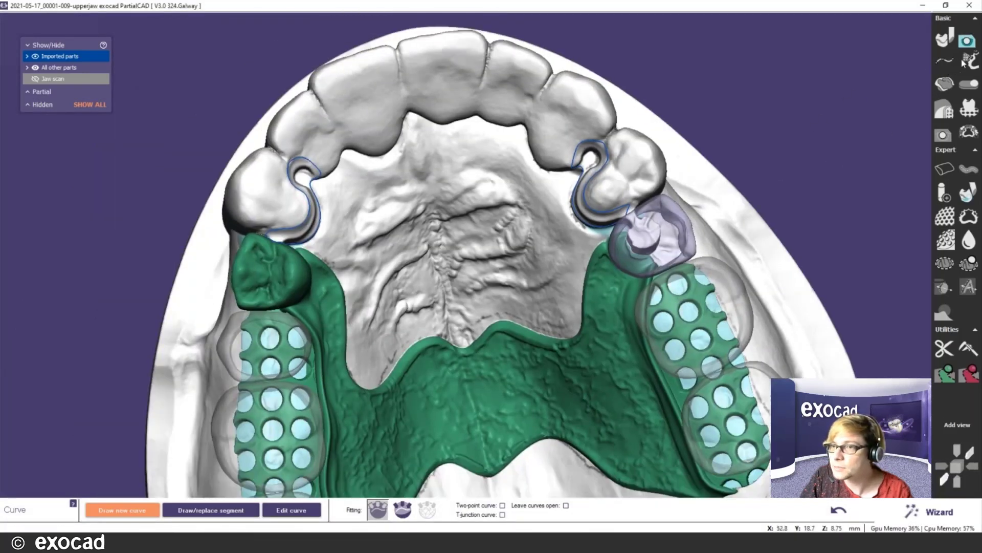
click(964, 62)
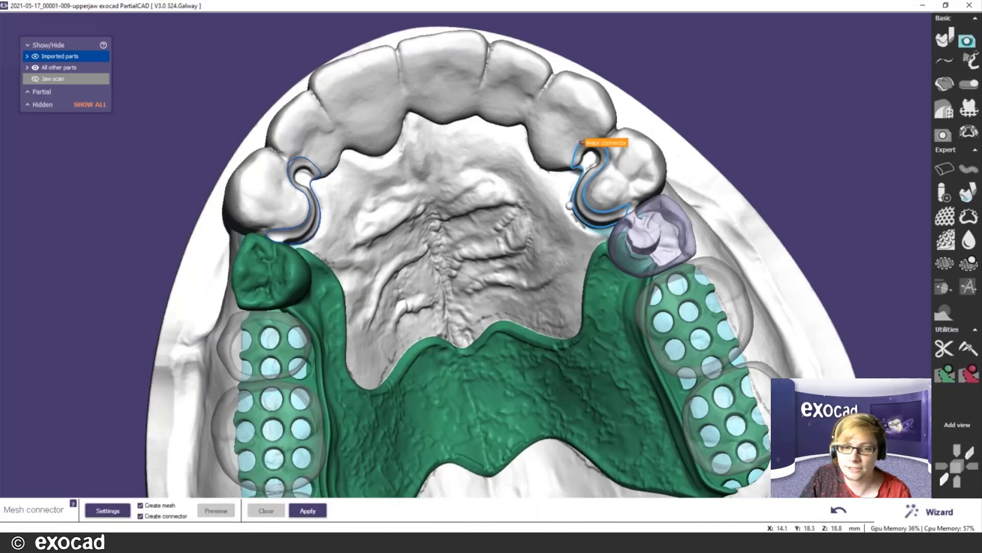
- Set the mesh connector stipple pattern to Smooth and thickness to 0.200 mm
mouse_move(451, 321)
right_down()
mouse_move(455, 308)
mouse_move(440, 312)
mouse_move(450, 312)
right_up()
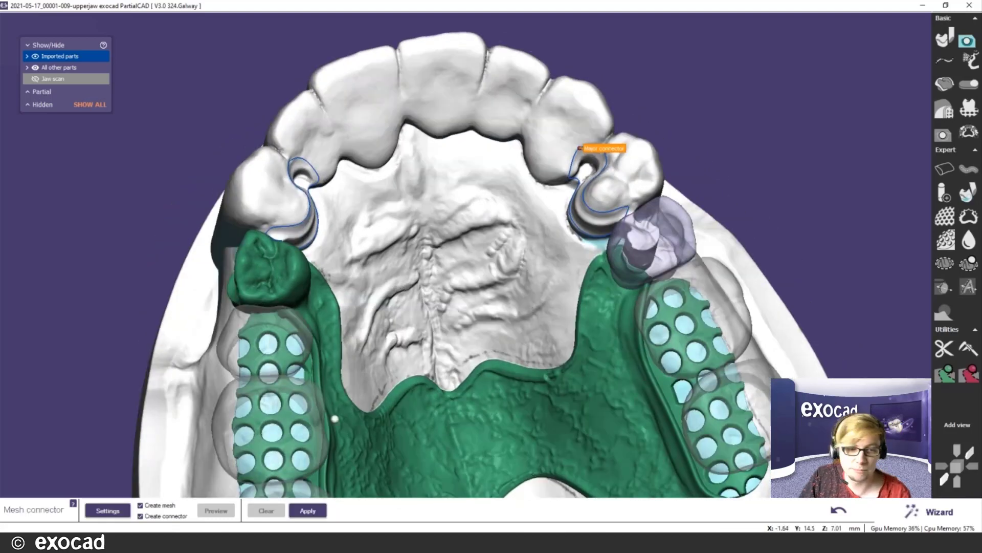
click(108, 510)
click(77, 321)
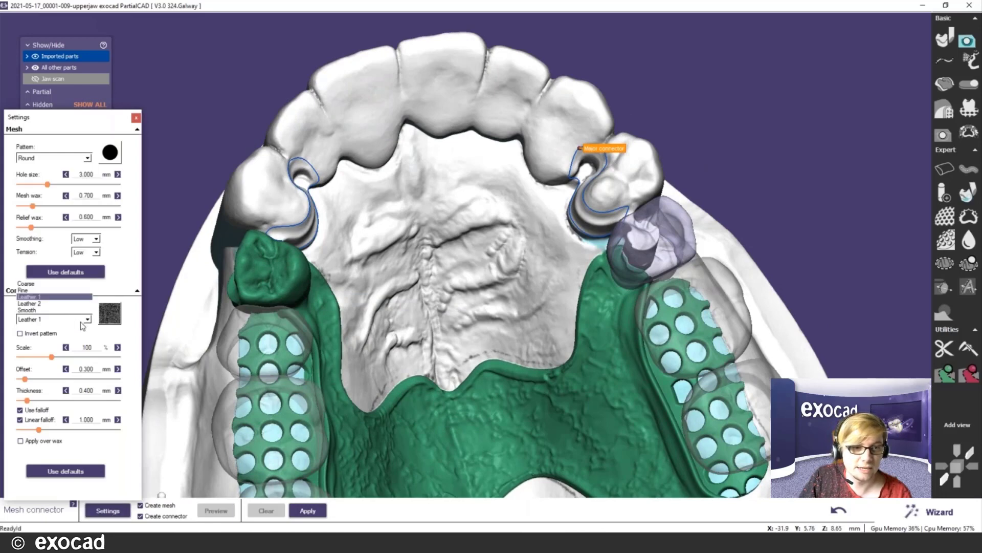
click(38, 310)
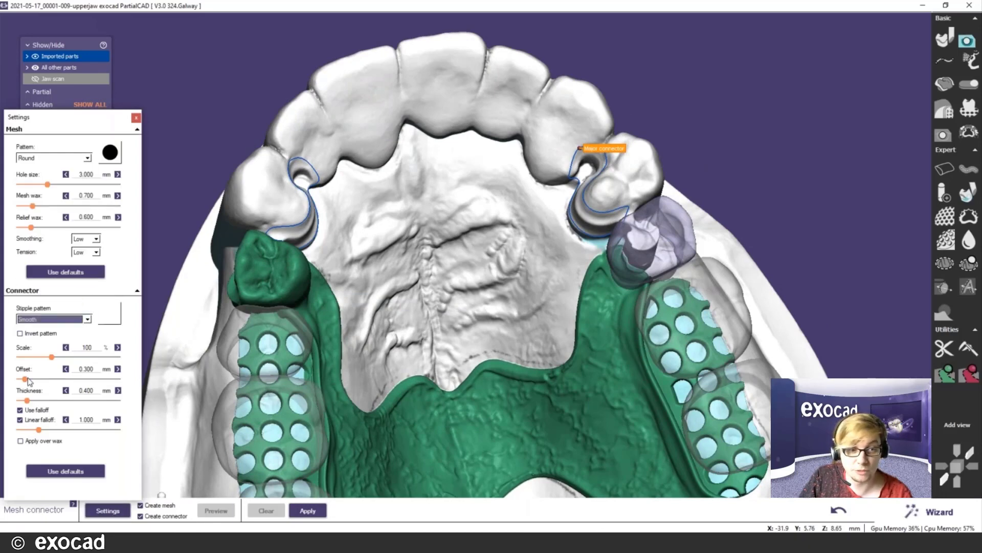
mouse_move(27, 400)
mouse_down()
mouse_move(12, 405)
mouse_move(30, 382)
mouse_up()
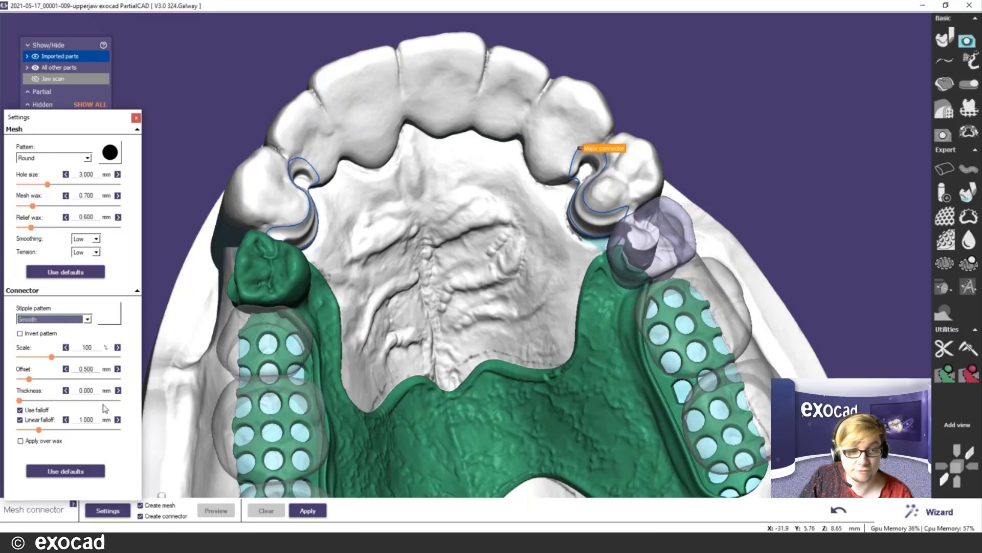
click(117, 392)
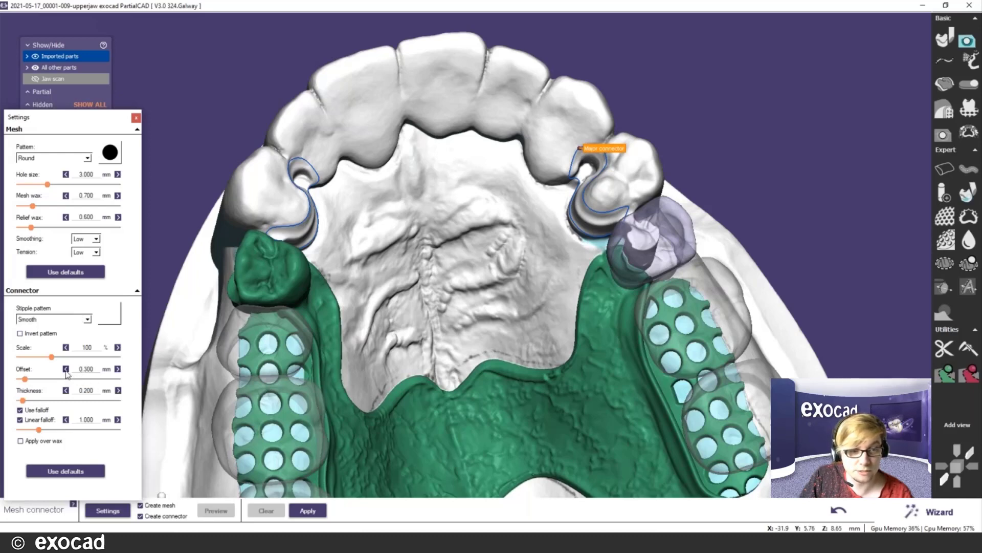
- Apply the settings to wax both clasps and the major connector in green
click(302, 513)
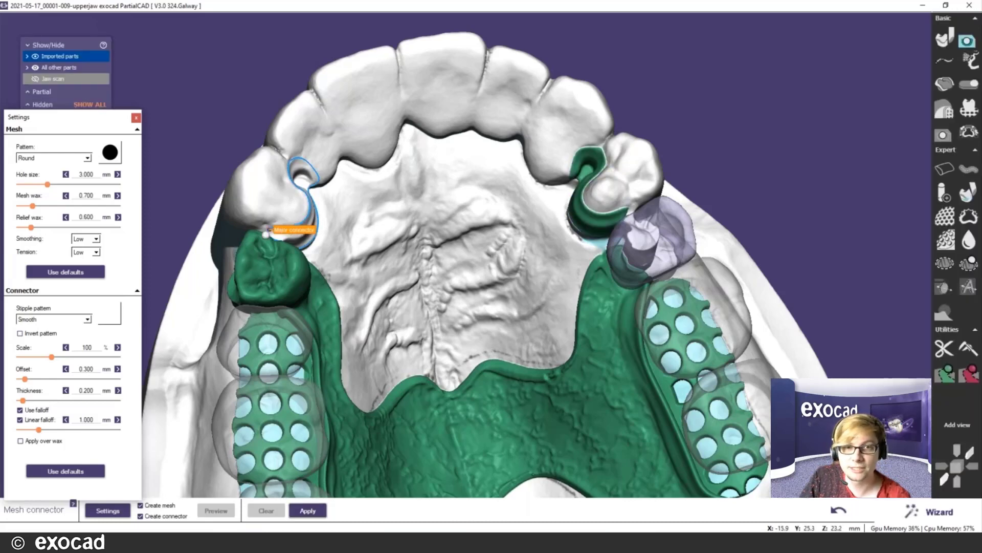
click(308, 510)
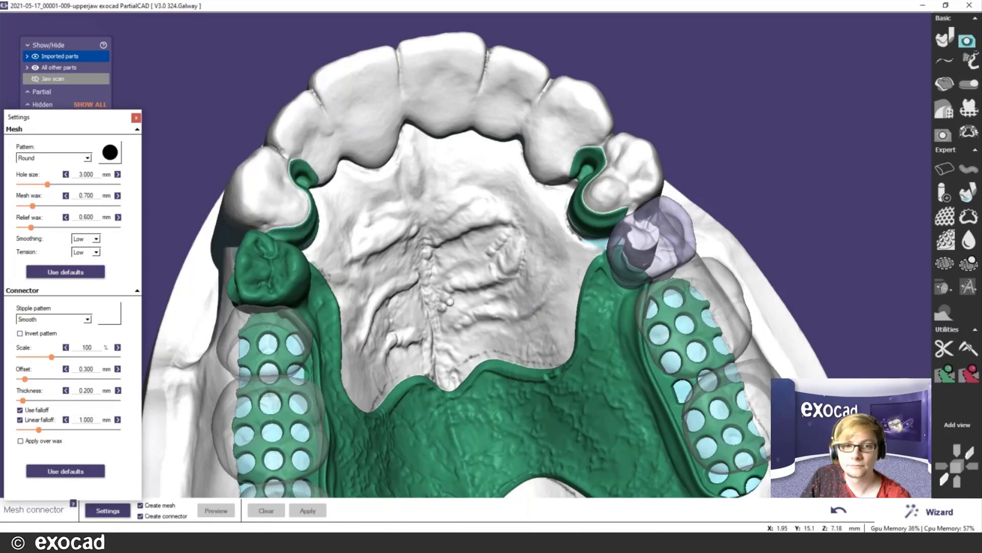
scroll(454, 291, down, 3)
right_drag(489, 294, 495, 288)
click(943, 136)
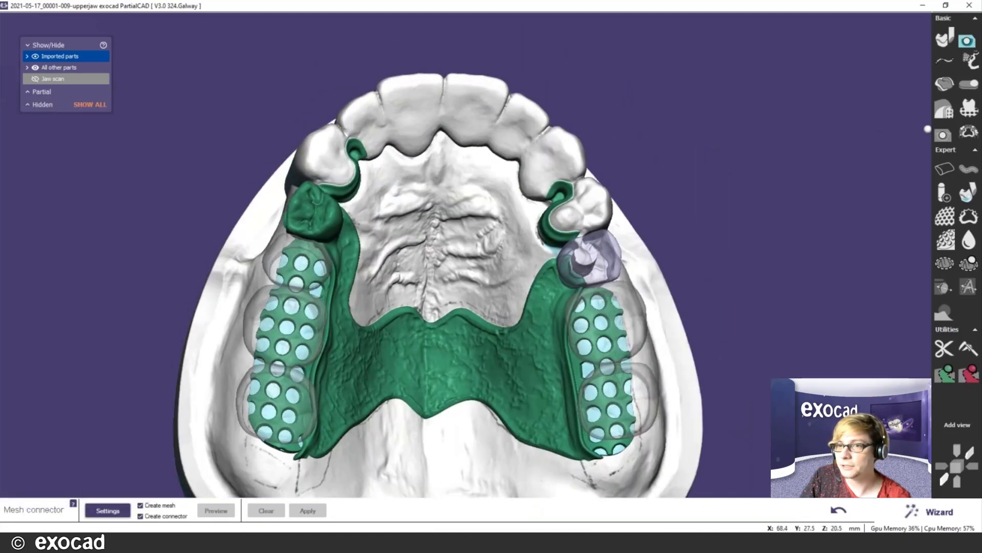
- Smooth the wax on the left clasp tip and the hollow in the right clasp tip
scroll(436, 239, up, 2)
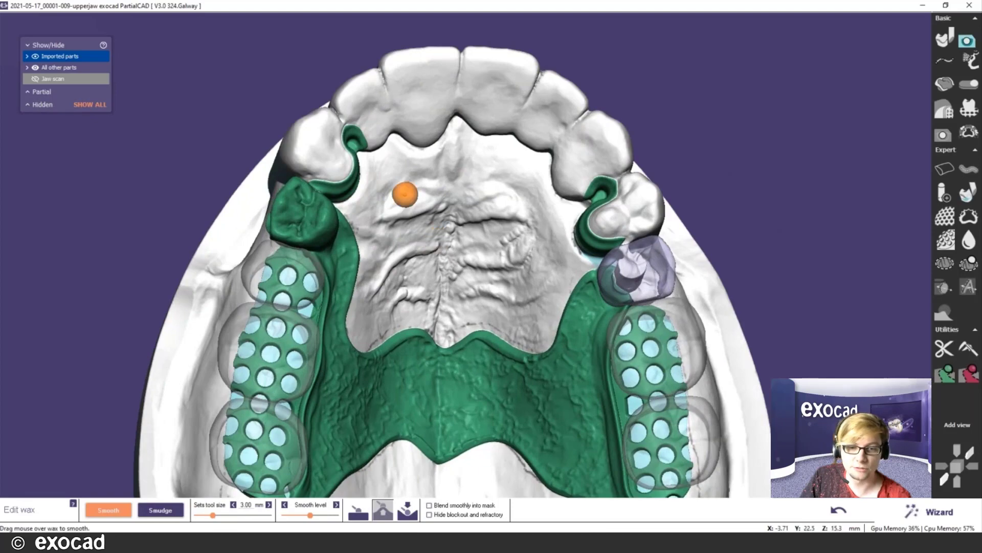
right_drag(404, 193, 407, 194)
scroll(407, 195, up, 3)
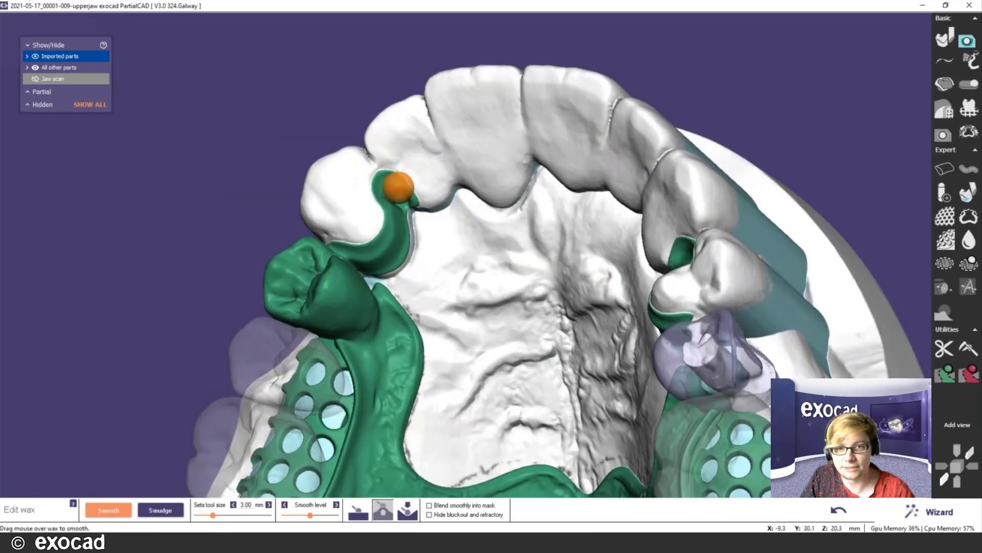
mouse_move(397, 201)
mouse_down()
mouse_move(410, 210)
mouse_move(391, 186)
mouse_move(406, 209)
mouse_up()
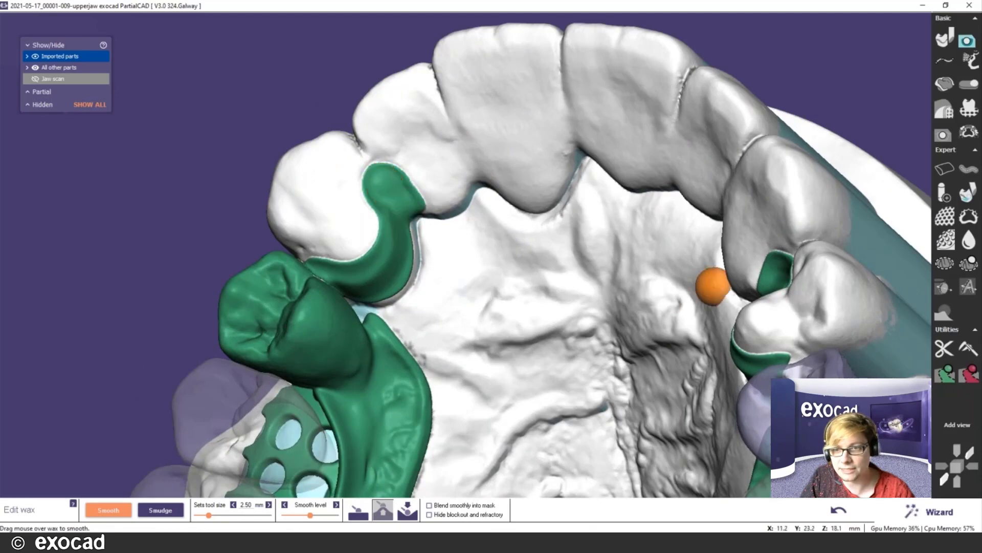
mouse_move(651, 226)
right_down()
mouse_move(651, 256)
mouse_move(588, 228)
right_up()
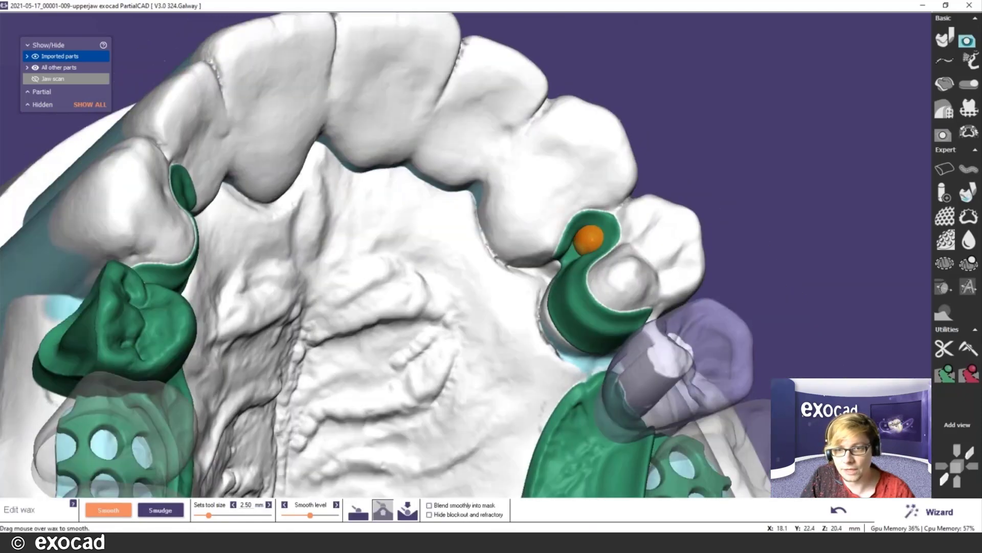
mouse_move(578, 246)
mouse_down()
mouse_move(594, 229)
mouse_move(578, 247)
mouse_move(582, 237)
mouse_up()
- Smooth the wax along the green connector with the 2.50 mm smoothing brush
mouse_move(575, 316)
right_down()
mouse_move(506, 373)
mouse_move(516, 361)
mouse_move(486, 417)
mouse_move(348, 368)
right_up()
scroll(220, 197, up, 1)
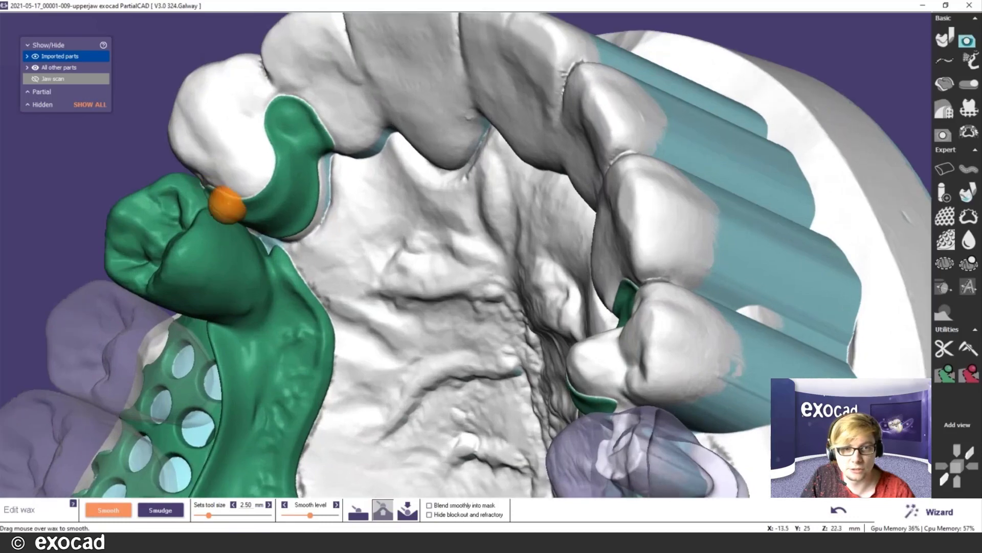
mouse_move(226, 205)
mouse_down()
mouse_move(208, 195)
mouse_move(249, 228)
mouse_up()
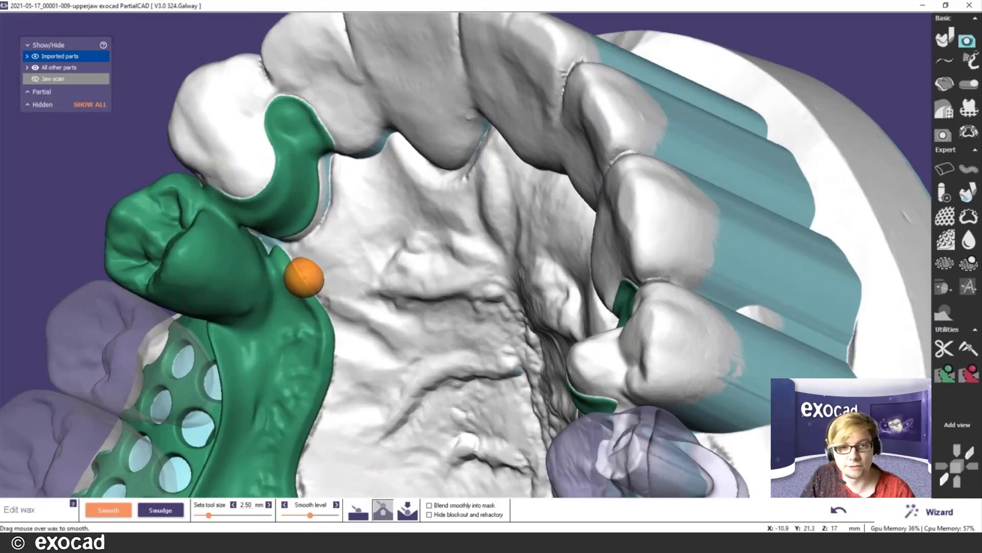
right_drag(297, 263, 325, 307)
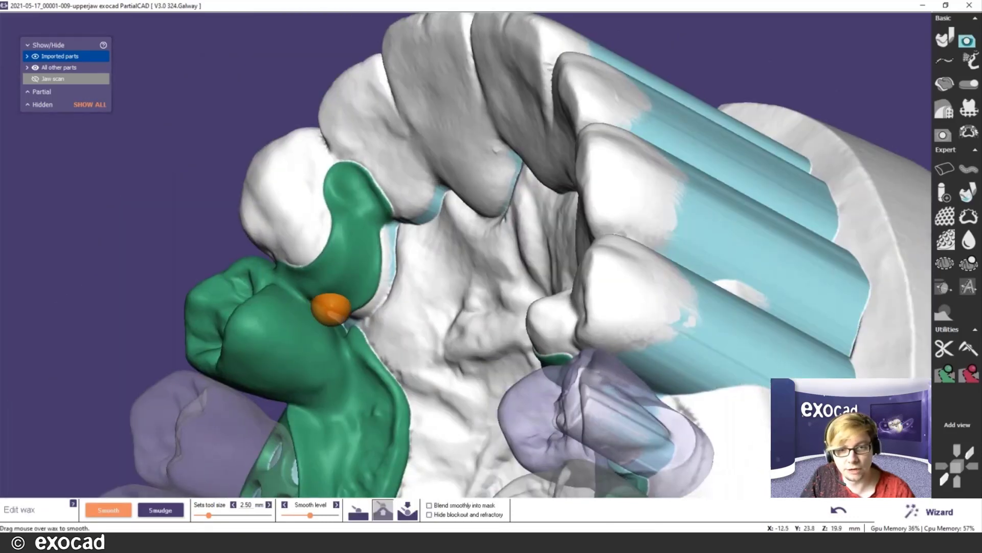
scroll(332, 312, down, 3)
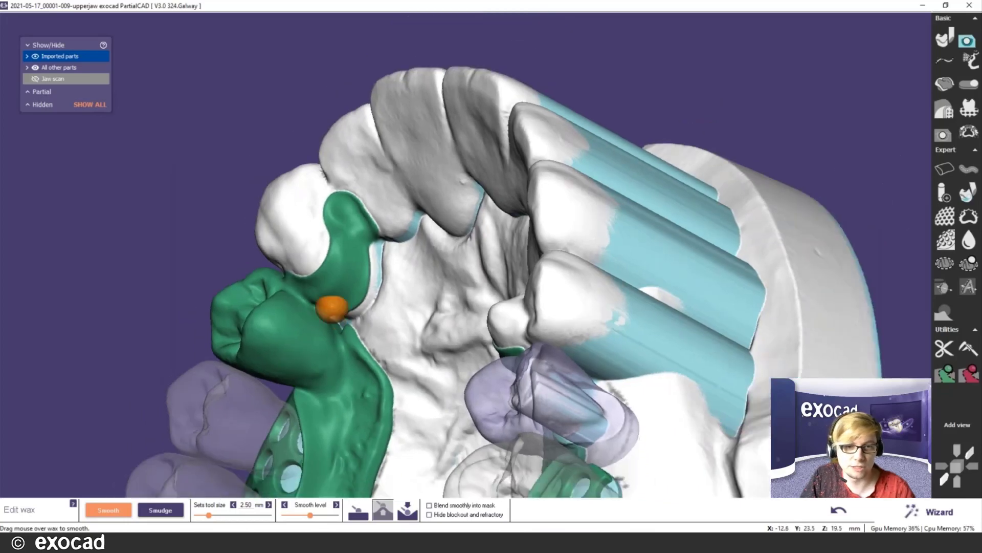
right_drag(398, 277, 404, 281)
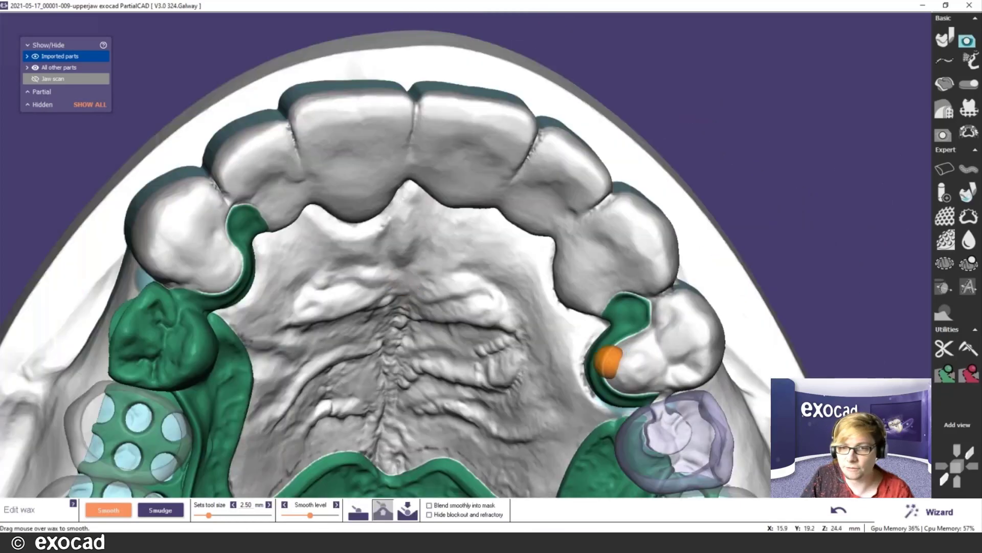
middle_click(601, 383)
right_drag(507, 353, 506, 279)
scroll(507, 279, up, 2)
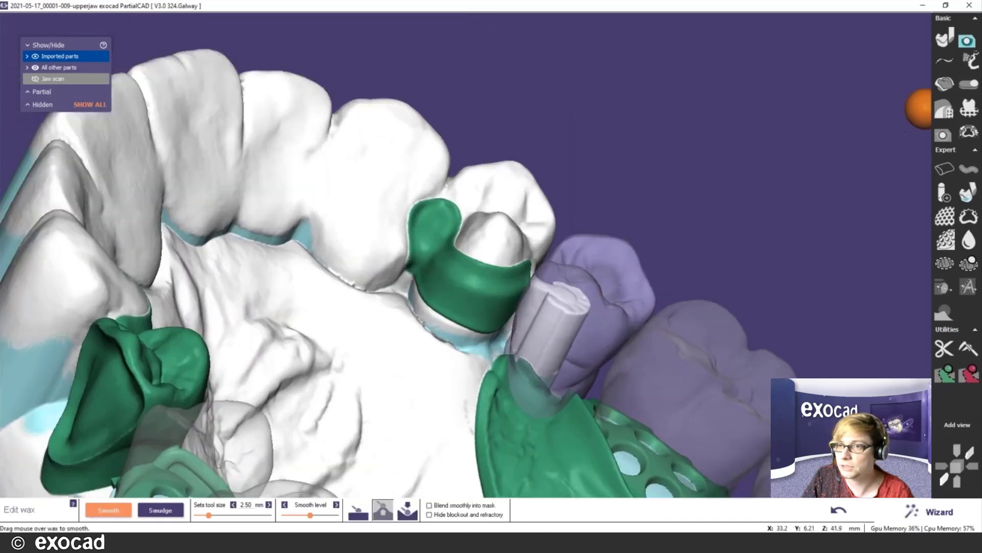
- Activate the wax Clone tool (2.75 mm size, 0.700 mm thickness) and orbit to inspect the framework
click(960, 85)
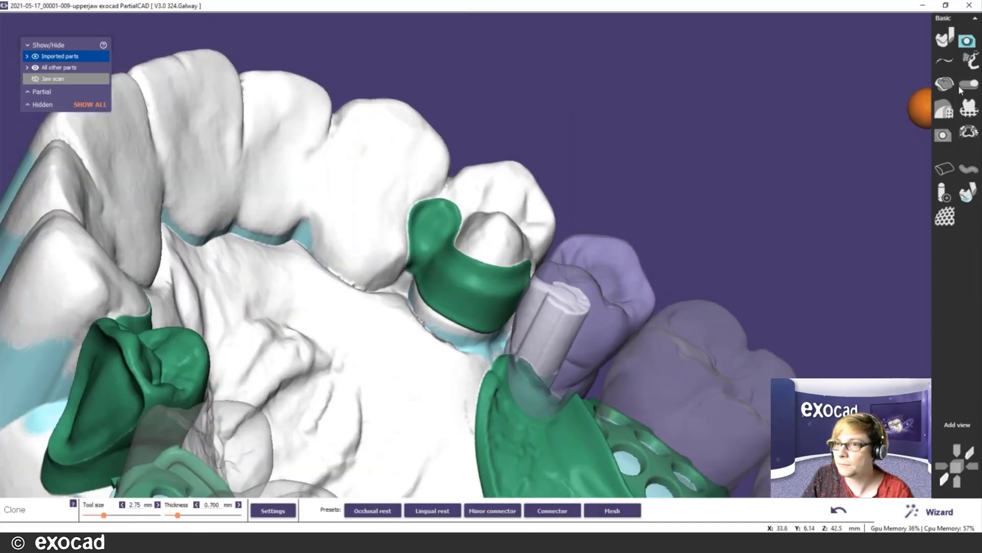
mouse_move(544, 361)
right_down()
mouse_move(504, 335)
mouse_move(535, 342)
mouse_move(580, 329)
mouse_move(565, 398)
right_up()
scroll(583, 290, down, 3)
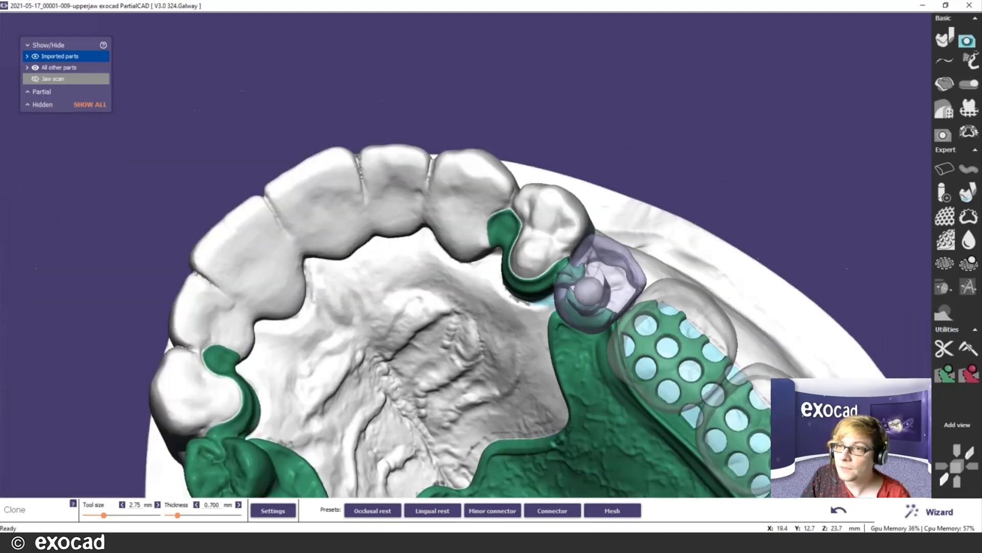
click(973, 34)
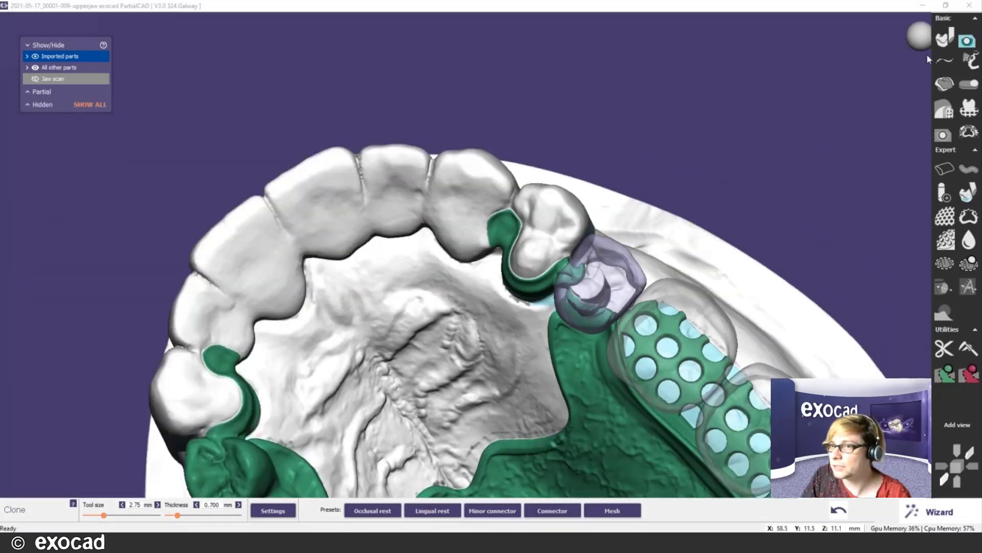
click(789, 4)
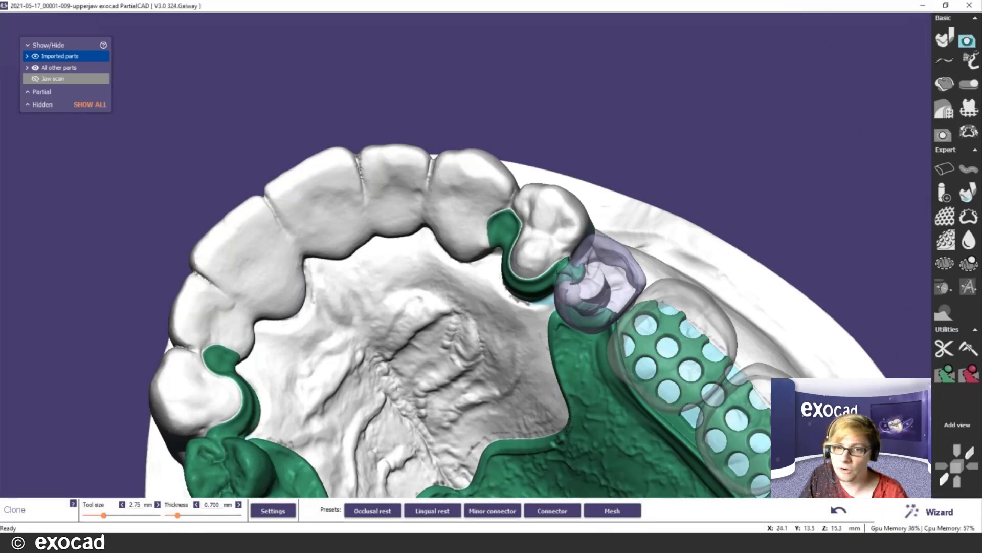
scroll(577, 296, down, 3)
middle_drag(587, 300, 563, 218)
right_drag(650, 338, 683, 340)
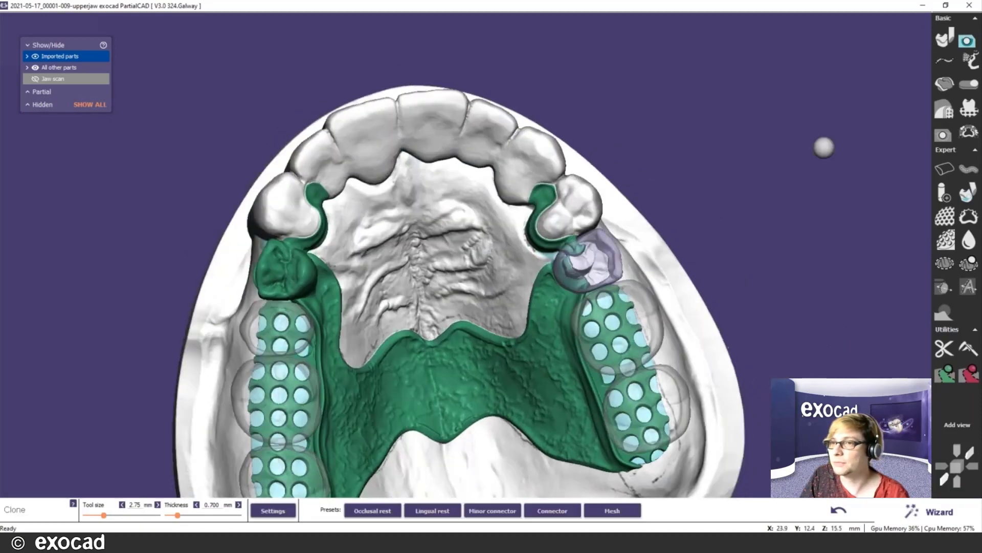
scroll(795, 148, up, 1)
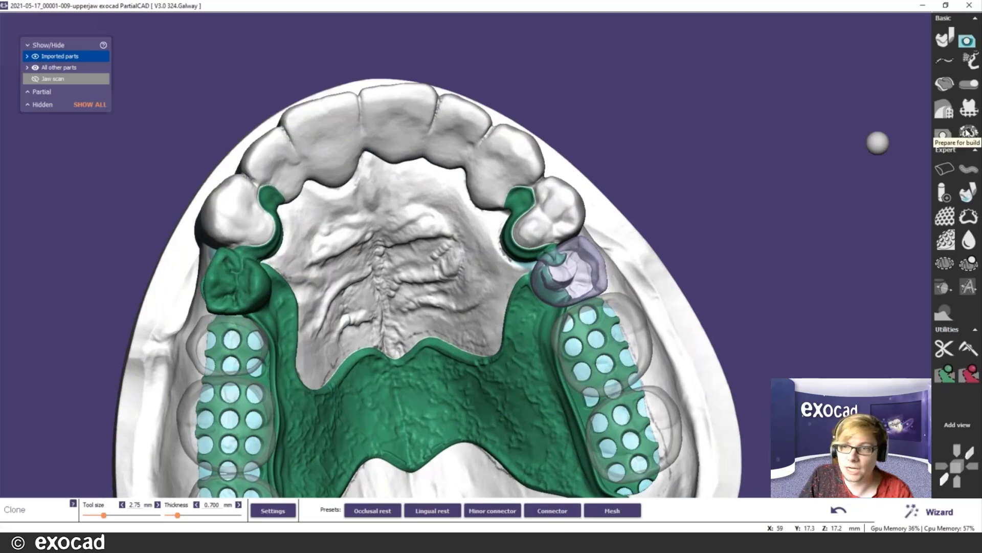
- Open the Prepare for build step and view the framework from behind
click(966, 132)
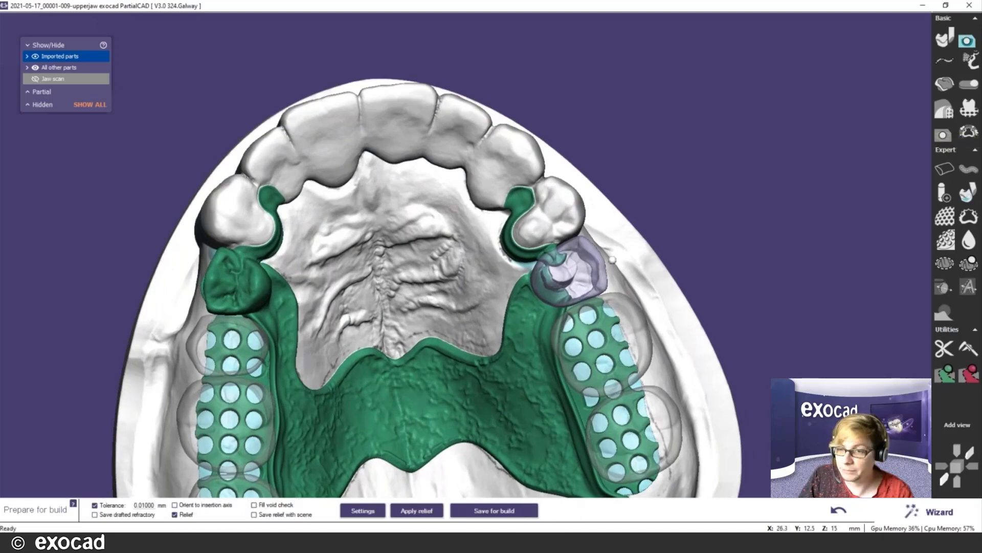
scroll(375, 392, down, 3)
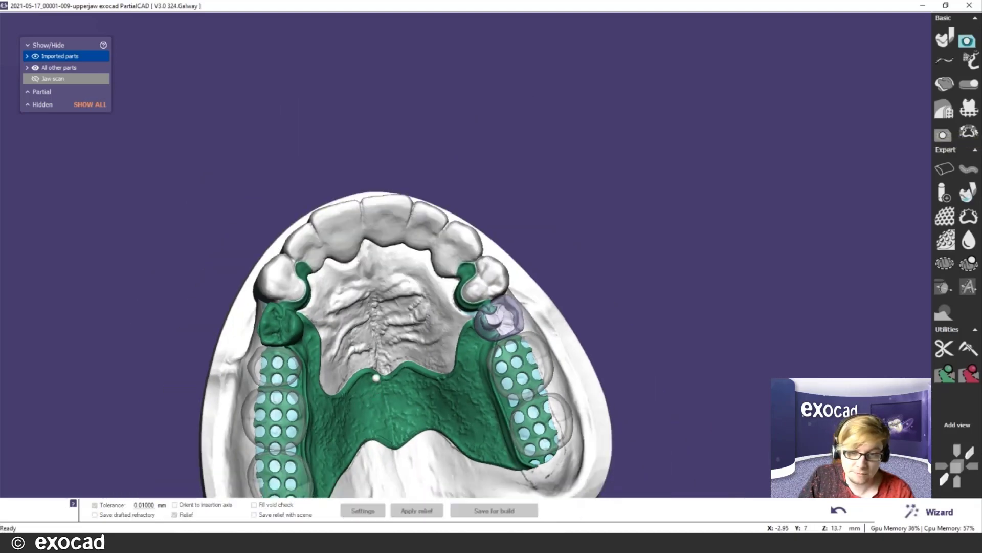
right_drag(375, 373, 376, 374)
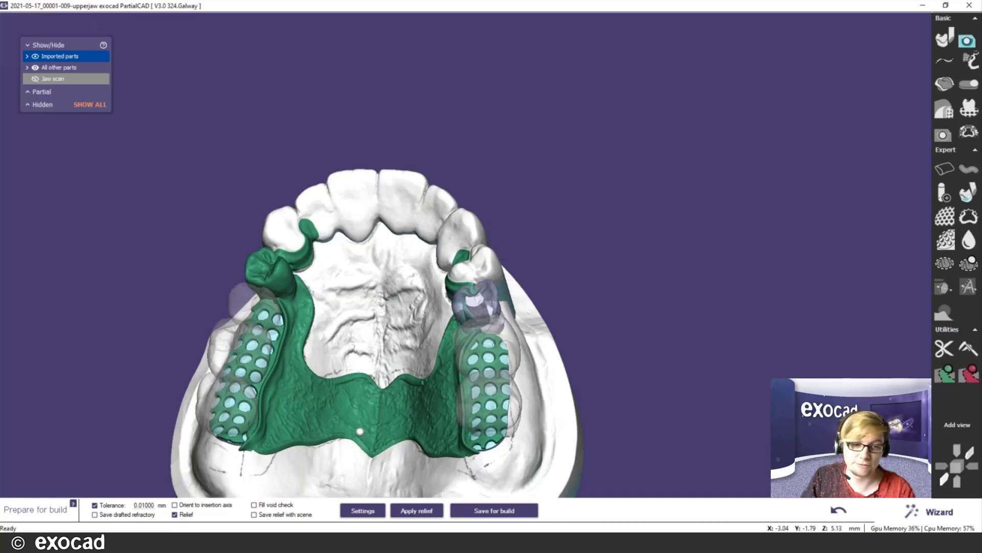
scroll(358, 430, up, 3)
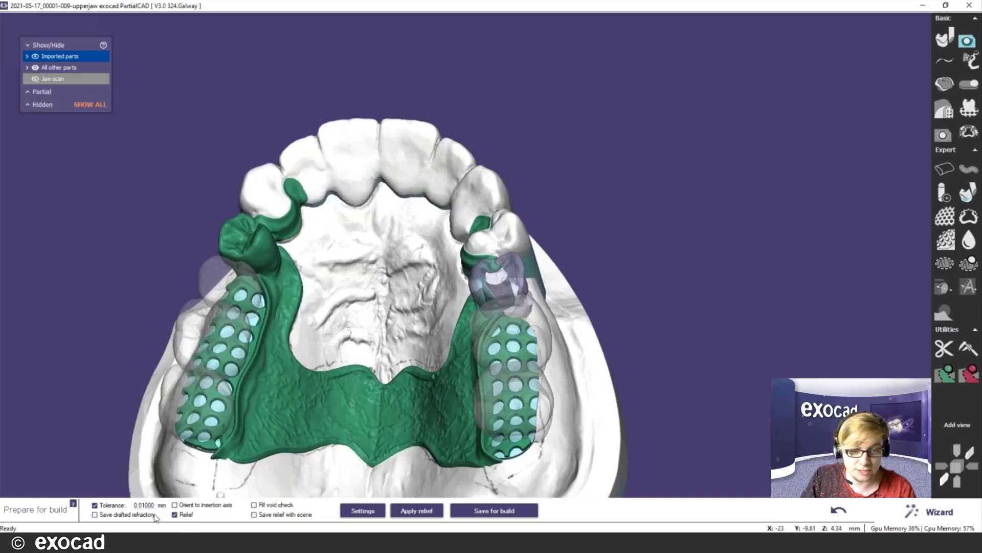
- Review the advanced build settings, try Wizard mode, then return to Expert mode
click(356, 512)
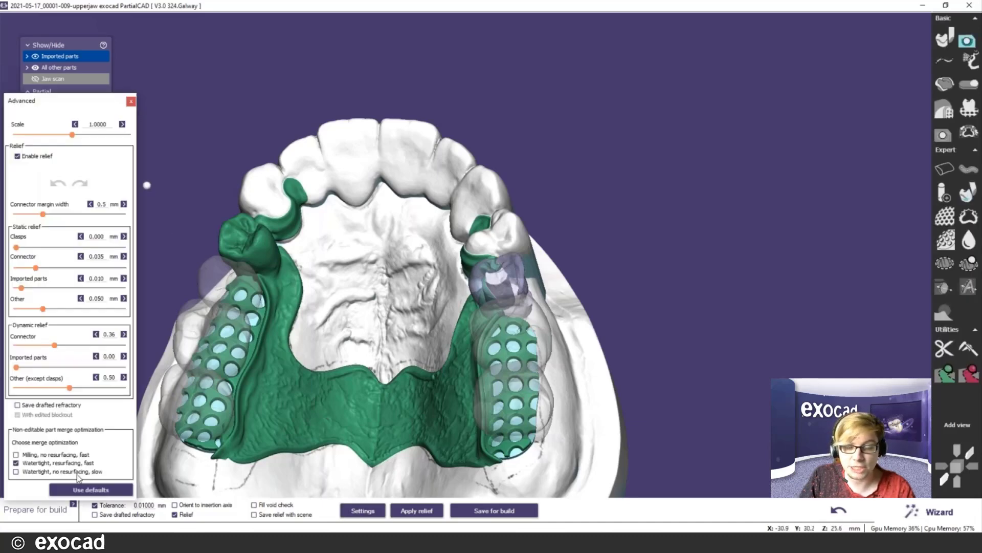
click(360, 512)
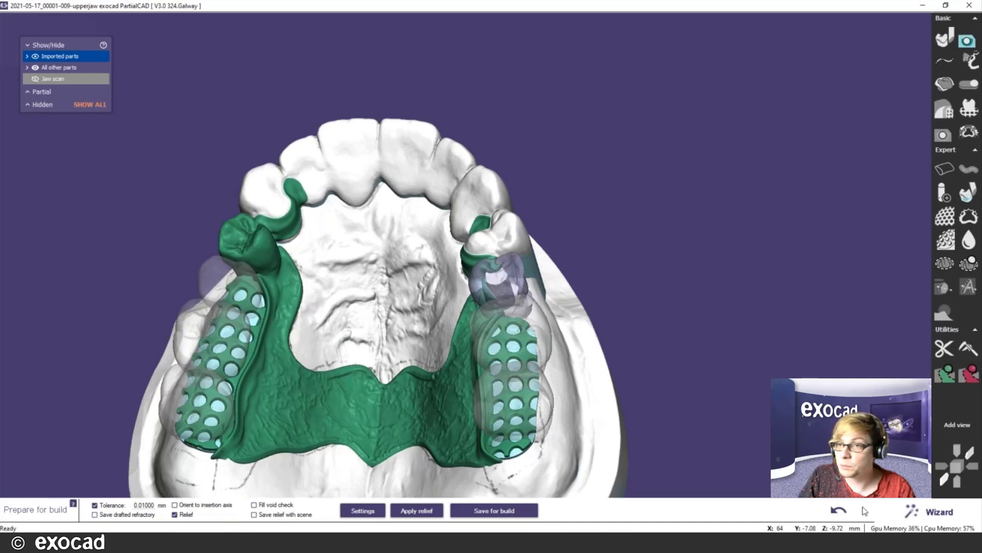
click(930, 511)
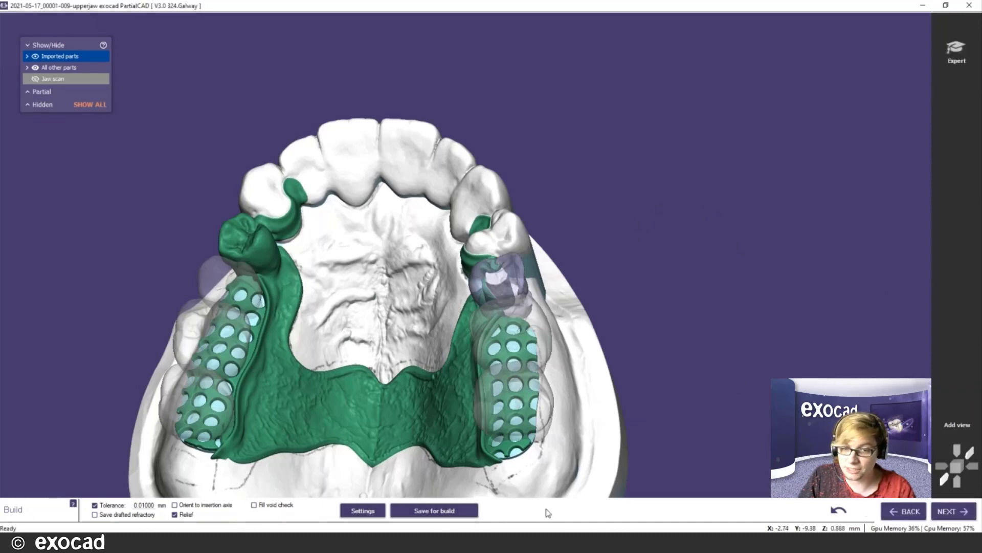
click(362, 511)
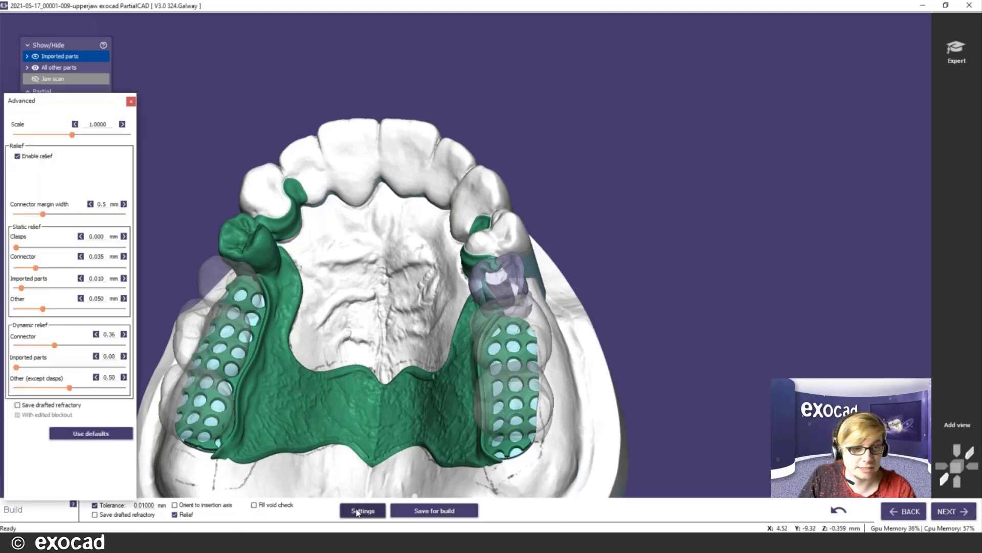
click(358, 511)
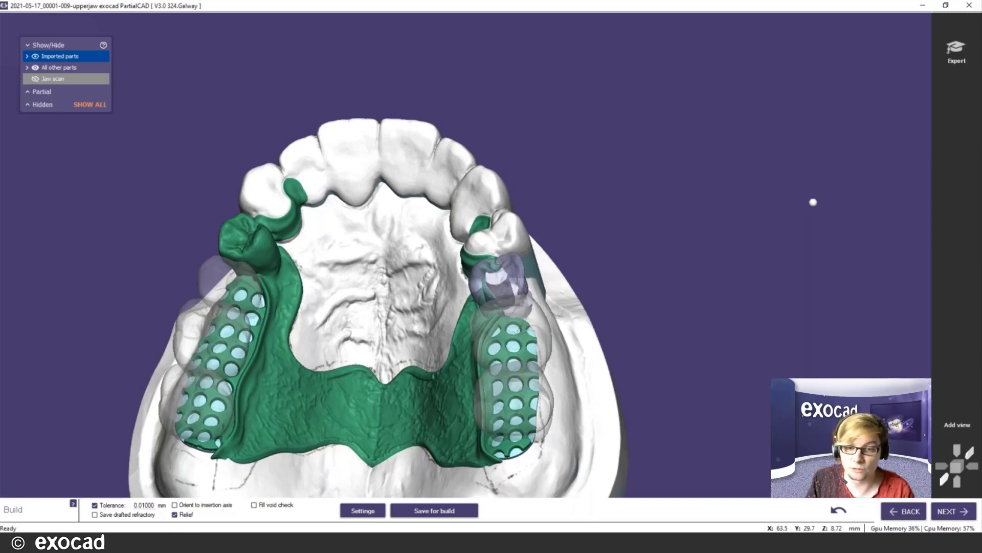
click(952, 57)
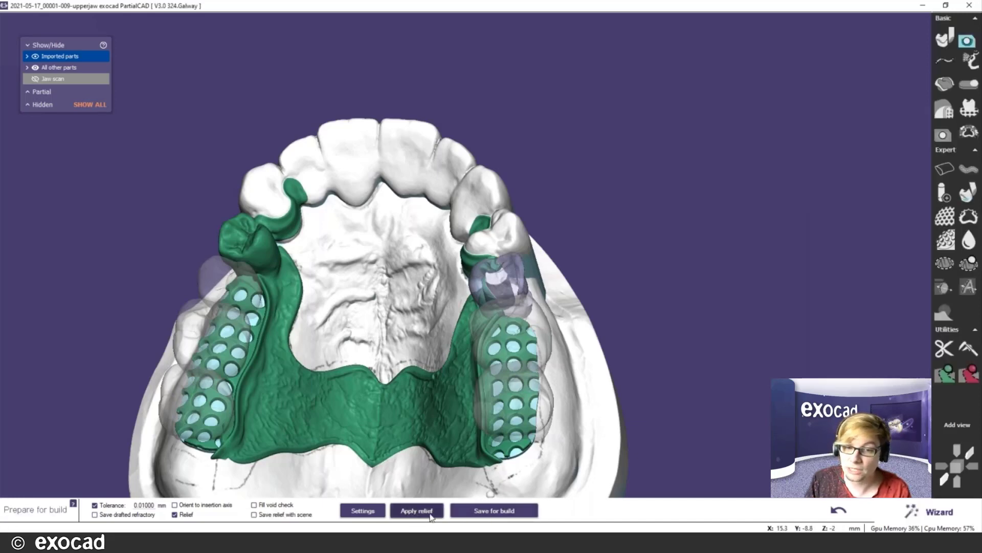
- Open the advanced relief settings and apply relief to the framework
click(363, 510)
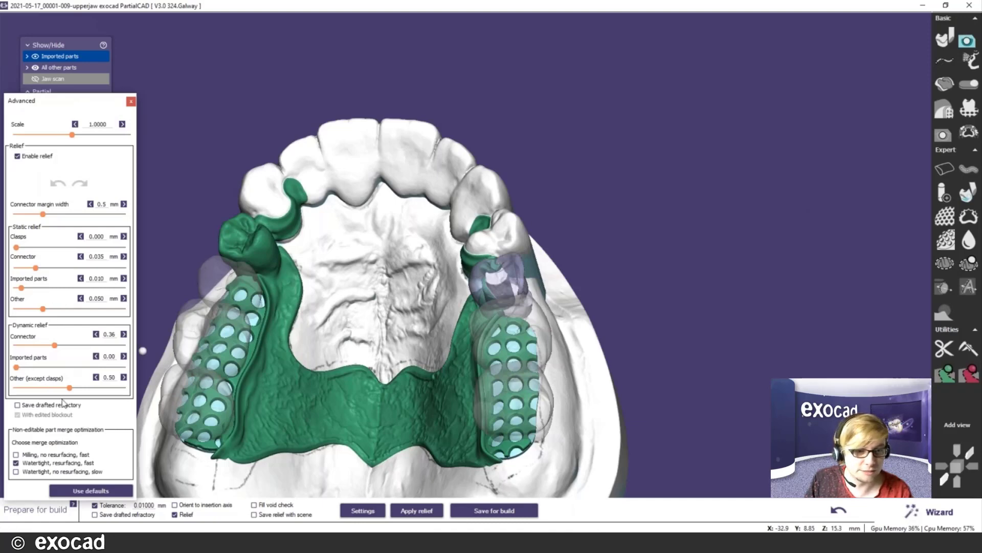
click(421, 514)
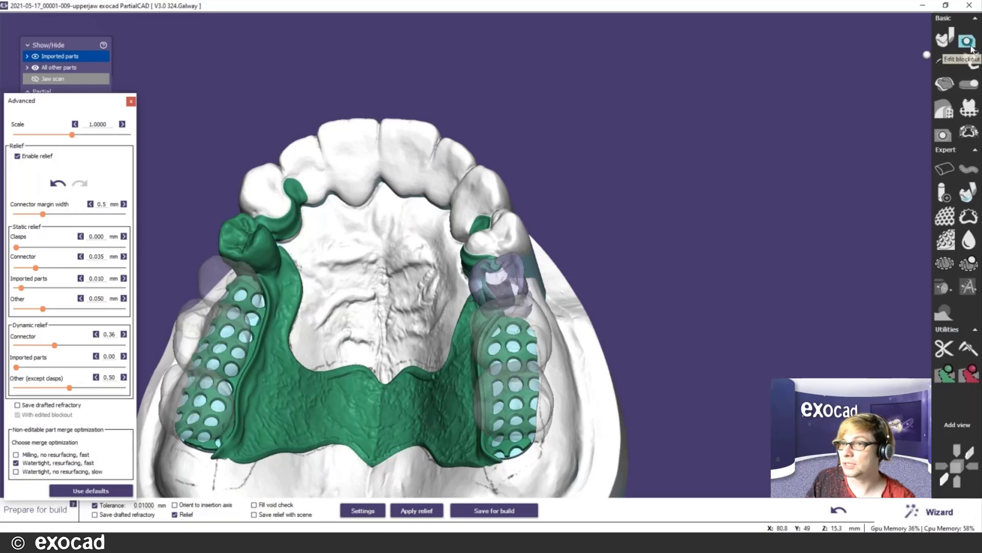
- Go back to the Edit blockout step and centre the view on the palate
click(968, 42)
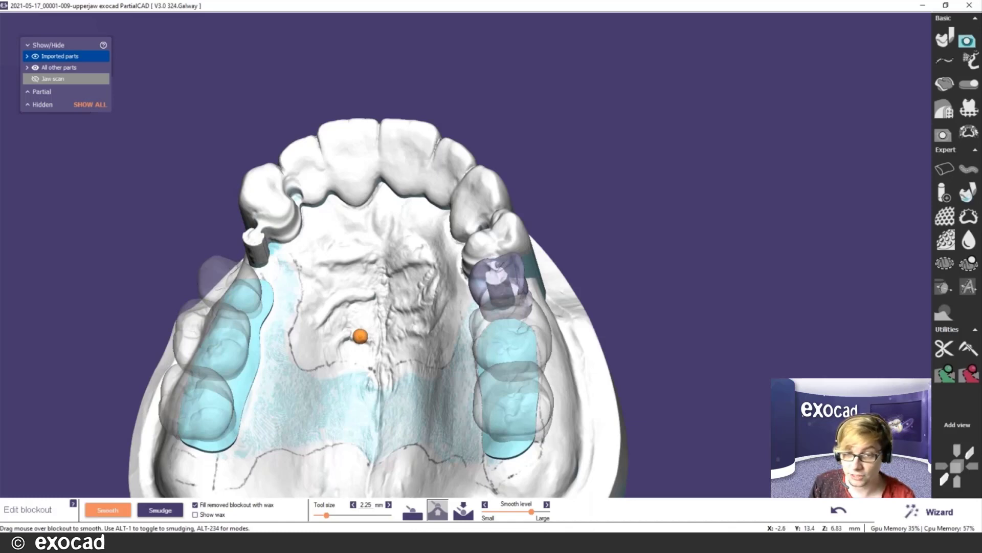
middle_click(320, 405)
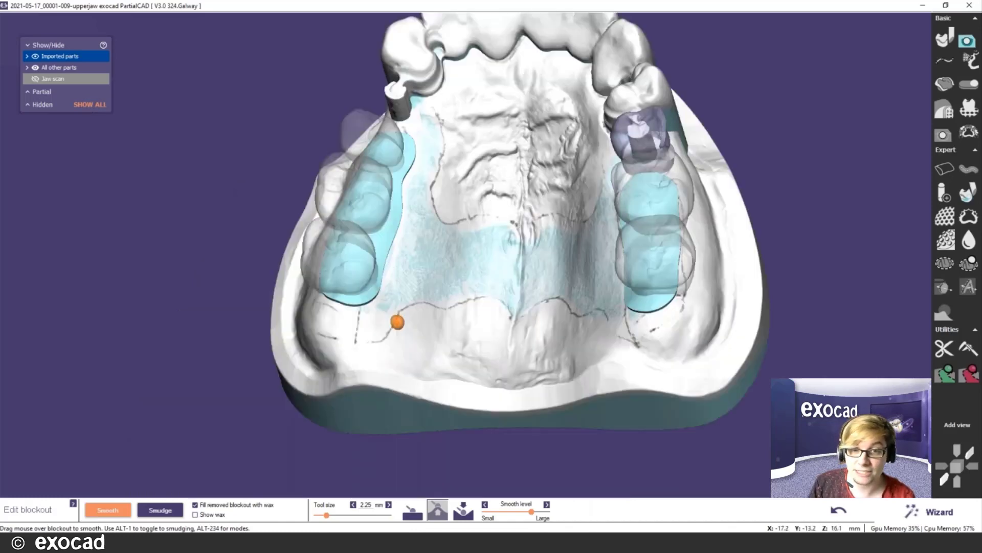
scroll(397, 323, up, 2)
scroll(515, 235, up, 5)
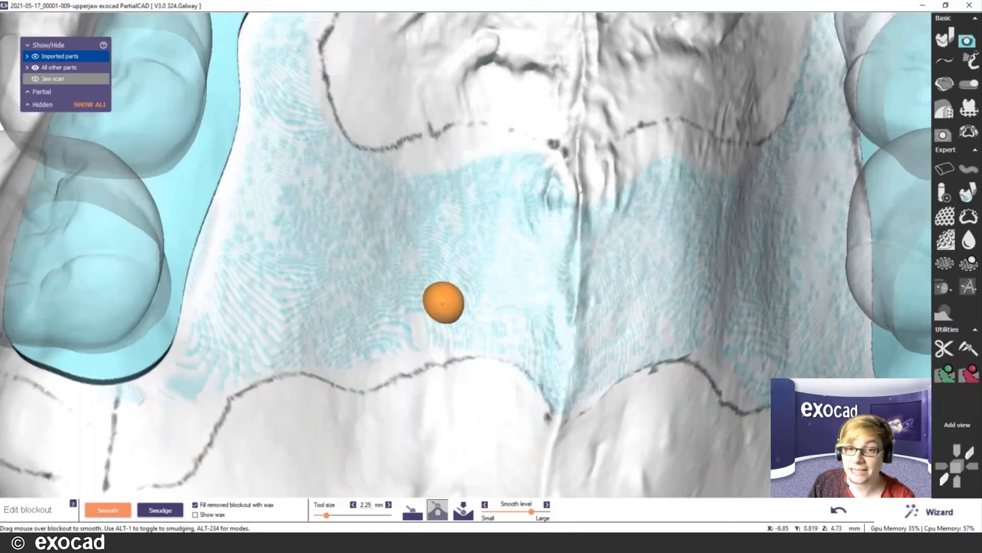
mouse_move(453, 302)
right_down()
mouse_move(498, 284)
mouse_move(506, 263)
mouse_move(445, 305)
right_up()
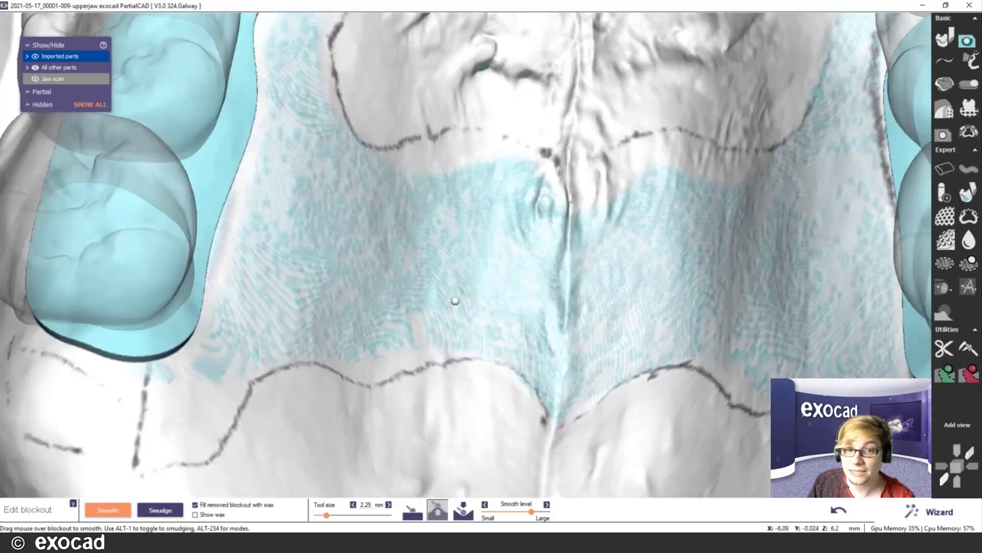
- List the hidden mesh riser, pontic, finish line and major connector curves
scroll(404, 309, up, 2)
scroll(401, 311, up, 3)
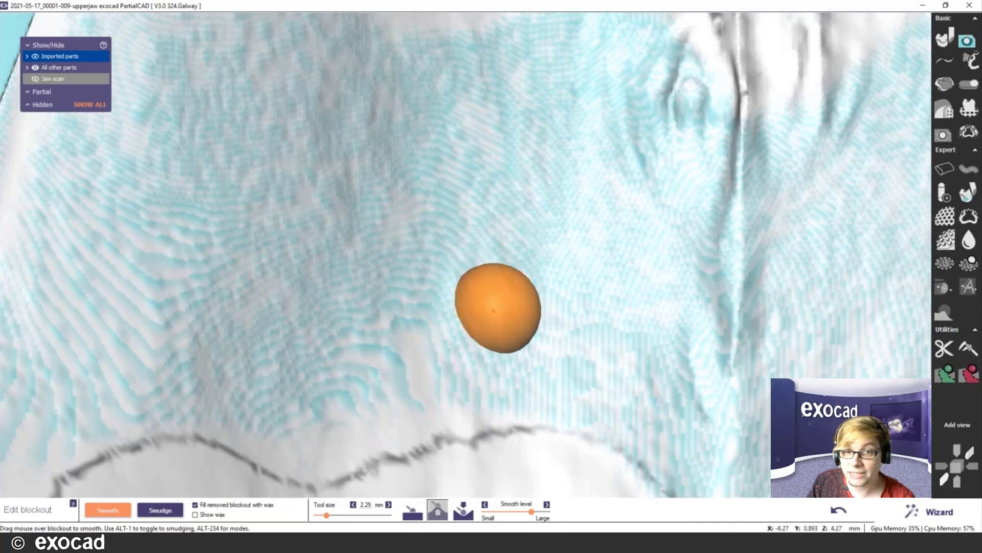
scroll(505, 302, down, 2)
scroll(511, 301, down, 2)
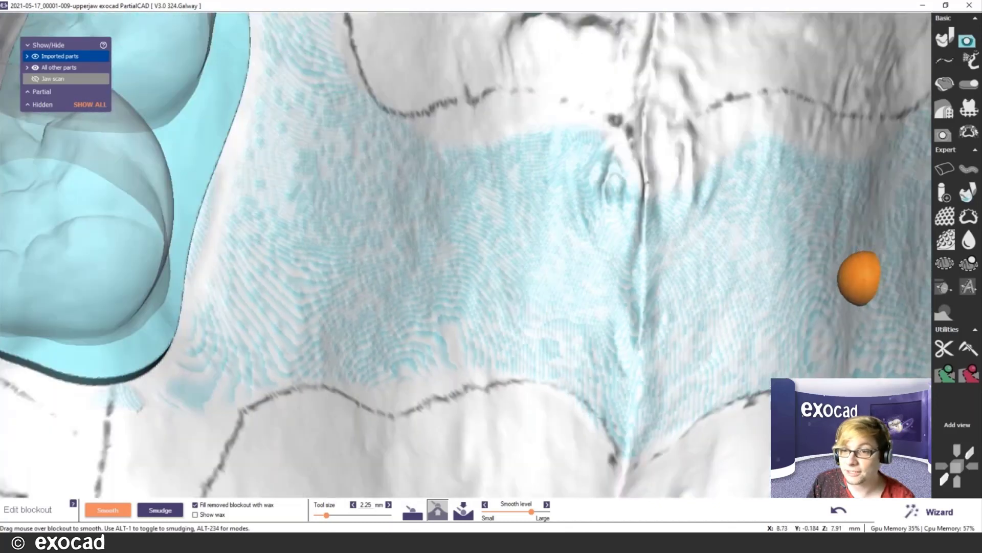
scroll(860, 279, up, 2)
scroll(862, 278, down, 2)
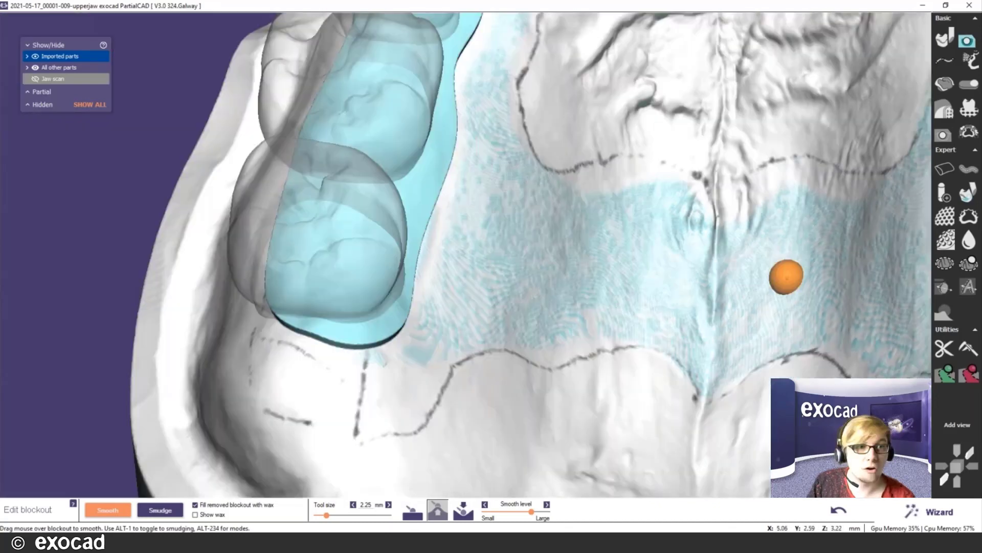
click(30, 106)
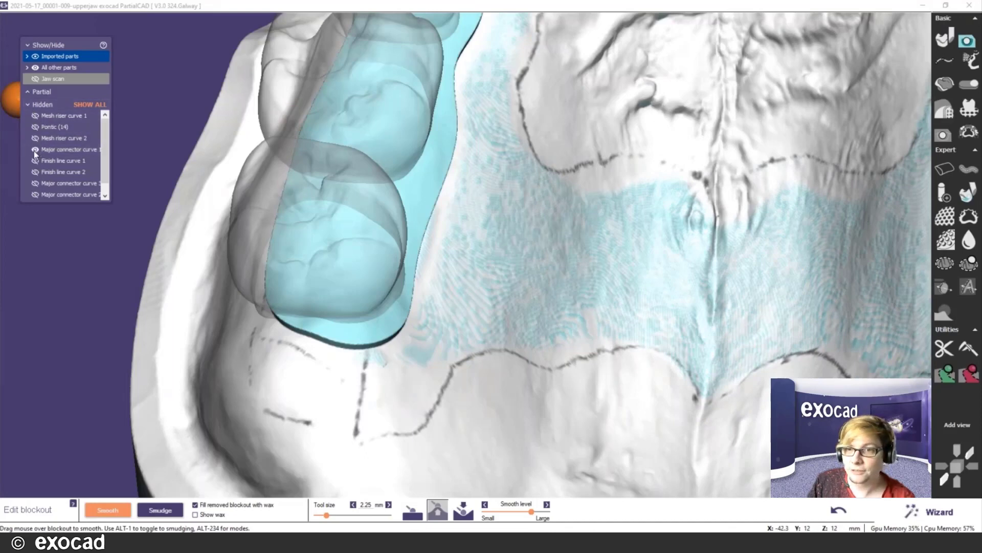
- Unhide Major connector curve 1 over the palatal blockout
click(35, 150)
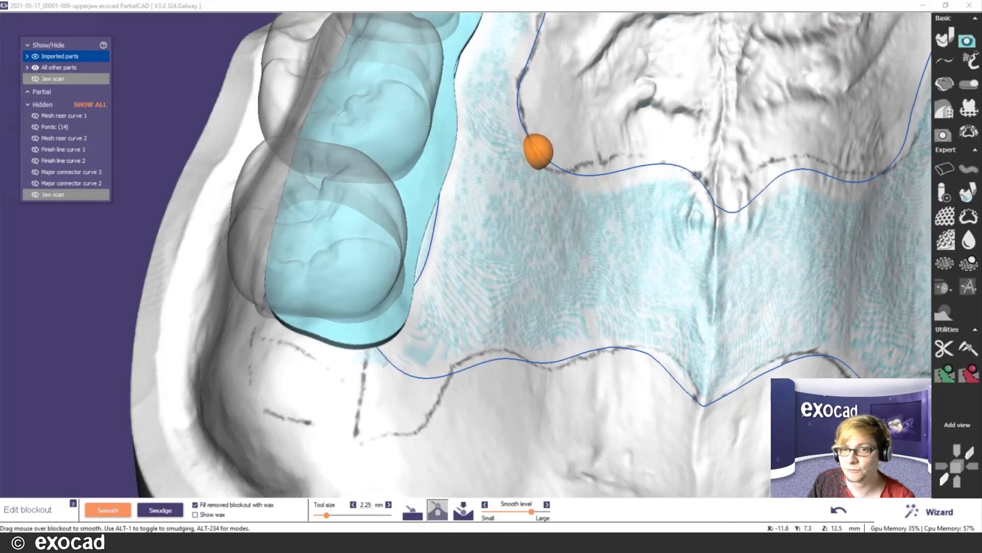
scroll(632, 371, up, 3)
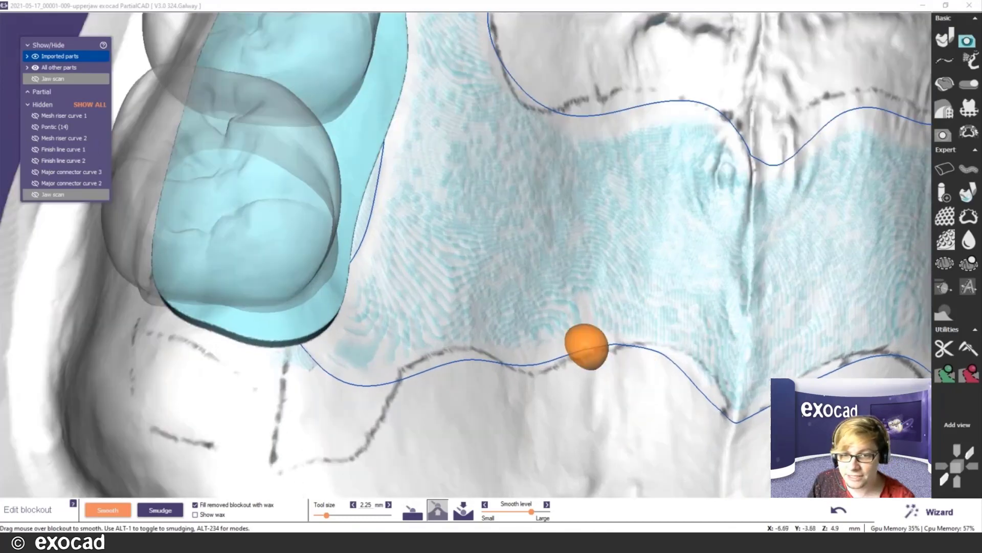
scroll(587, 347, up, 2)
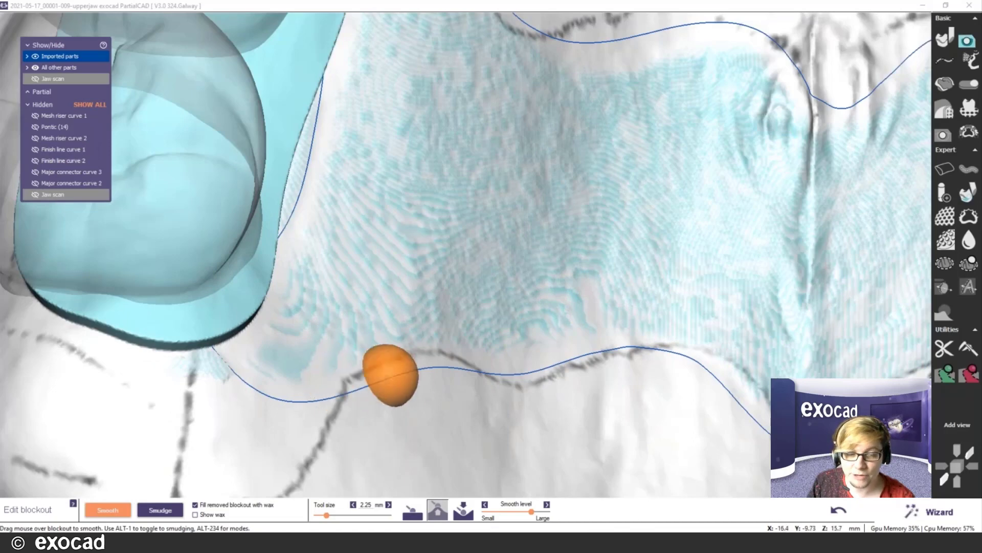
scroll(407, 373, down, 3)
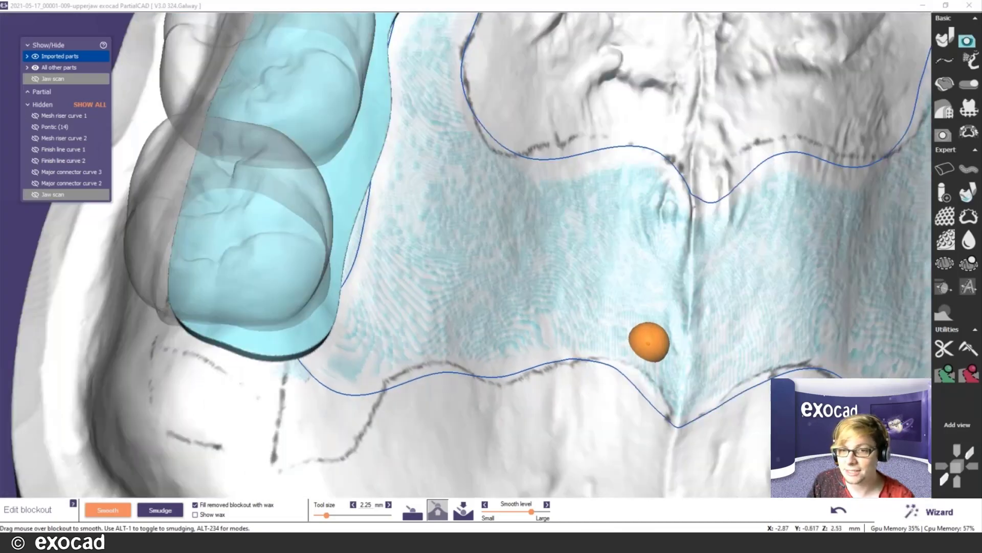
scroll(650, 340, down, 1)
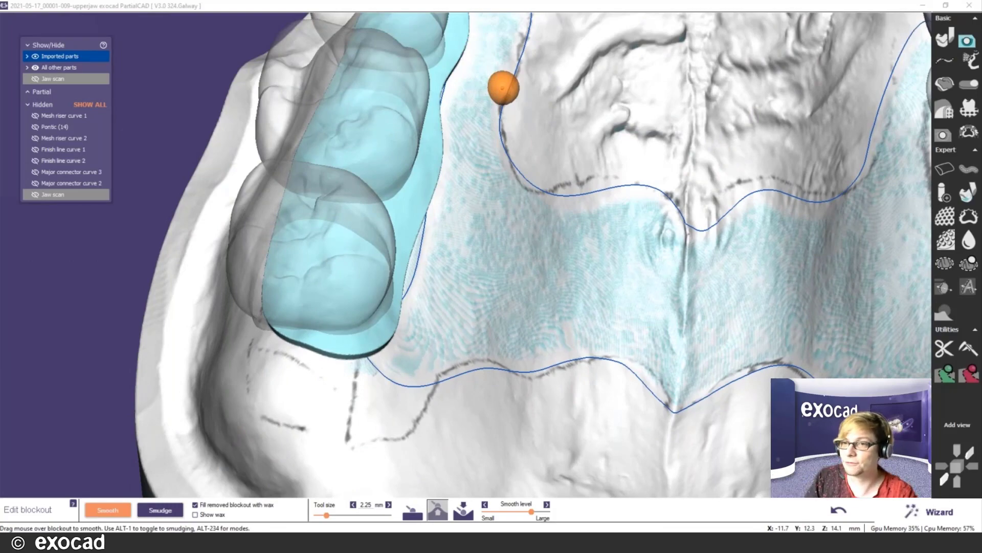
scroll(506, 83, down, 2)
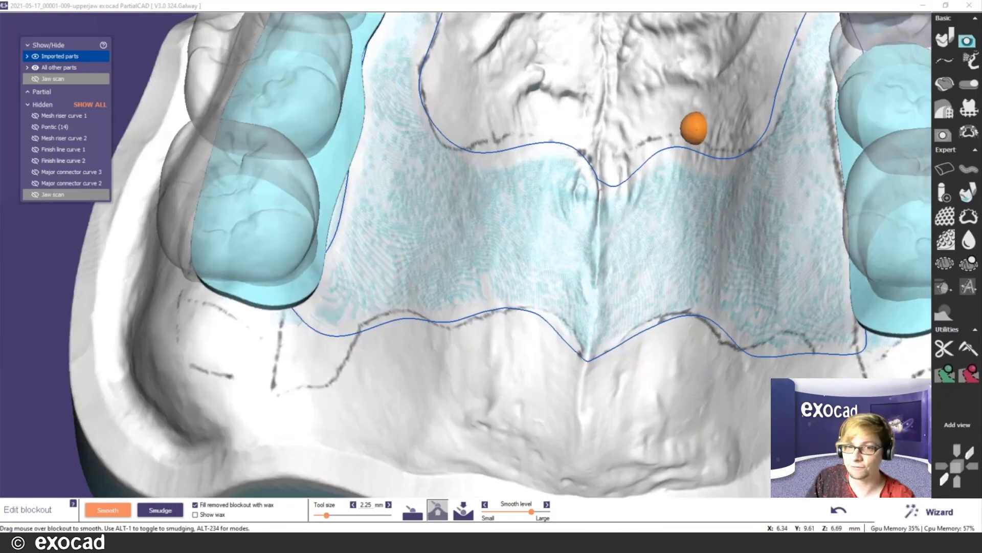
scroll(685, 129, up, 3)
scroll(660, 134, up, 2)
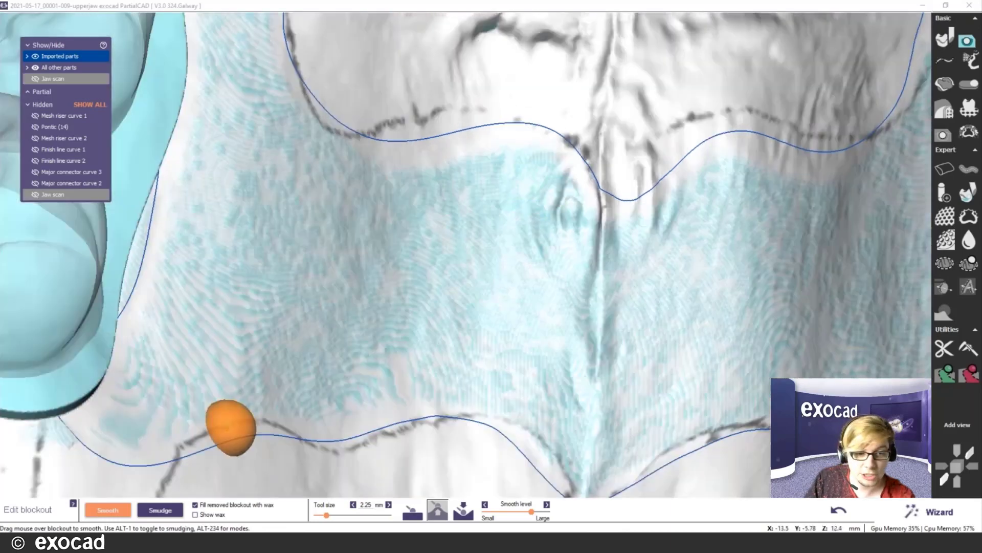
- Smooth the palatal blockout at 2.25 mm and undo the stray Smudge stroke
drag(308, 214, 281, 307)
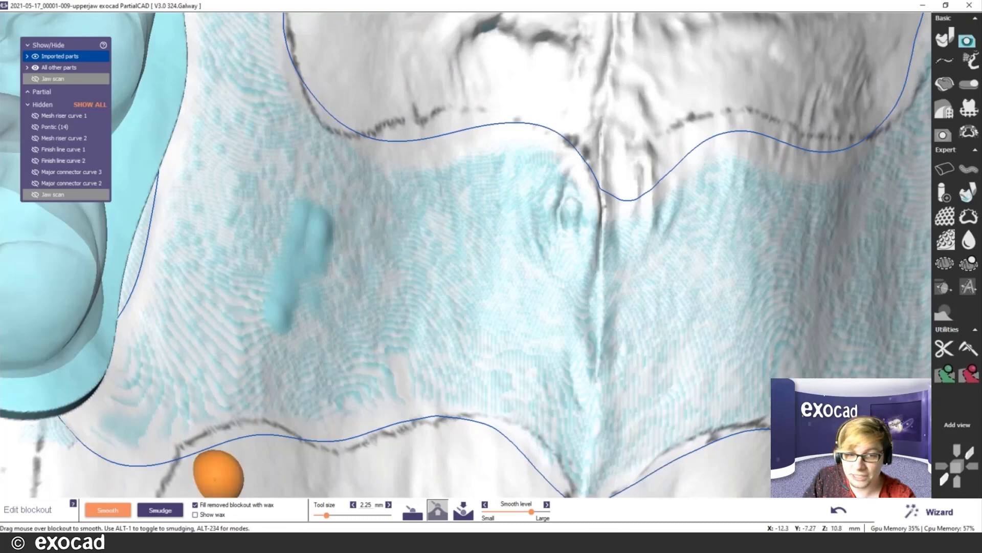
key(alt+1)
drag(416, 236, 389, 320)
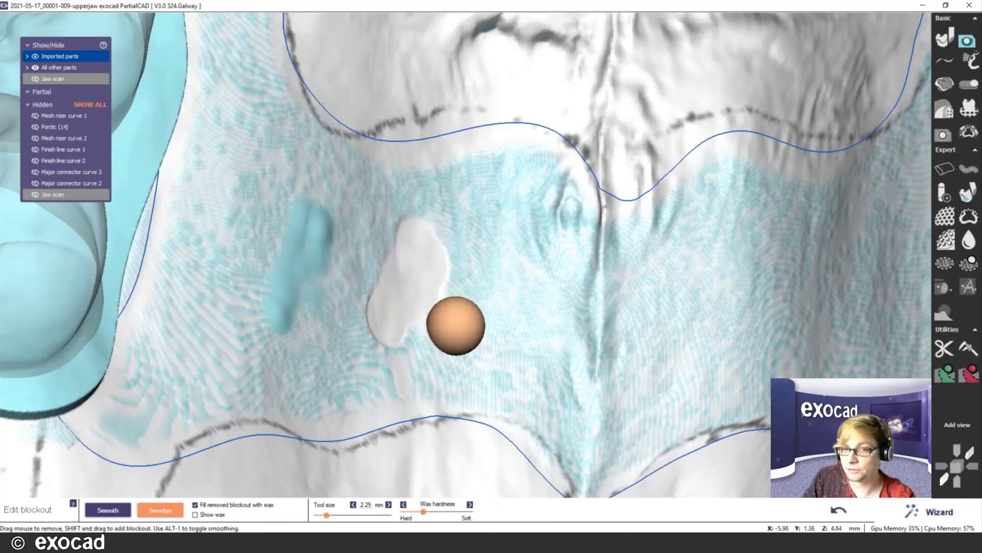
click(837, 511)
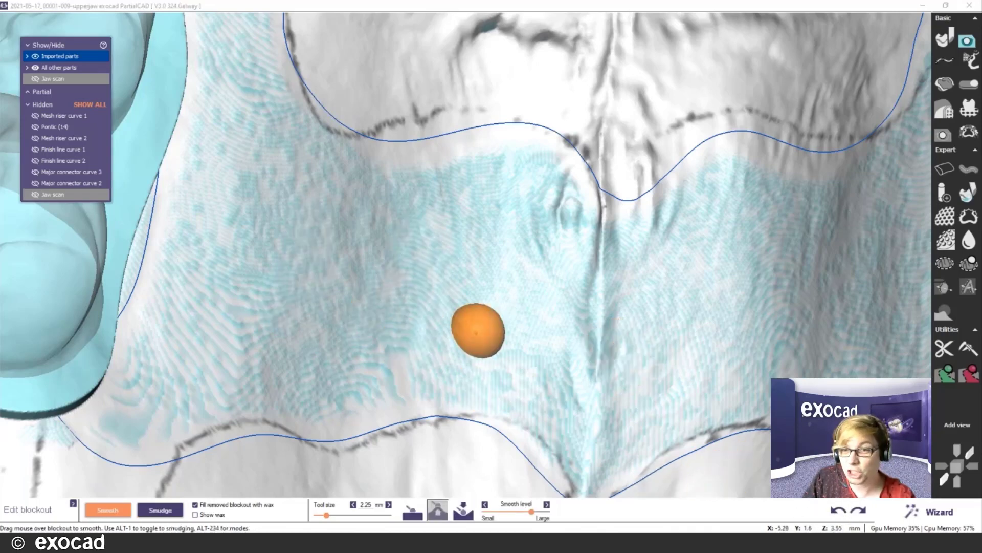
scroll(478, 330, down, 5)
scroll(480, 332, down, 2)
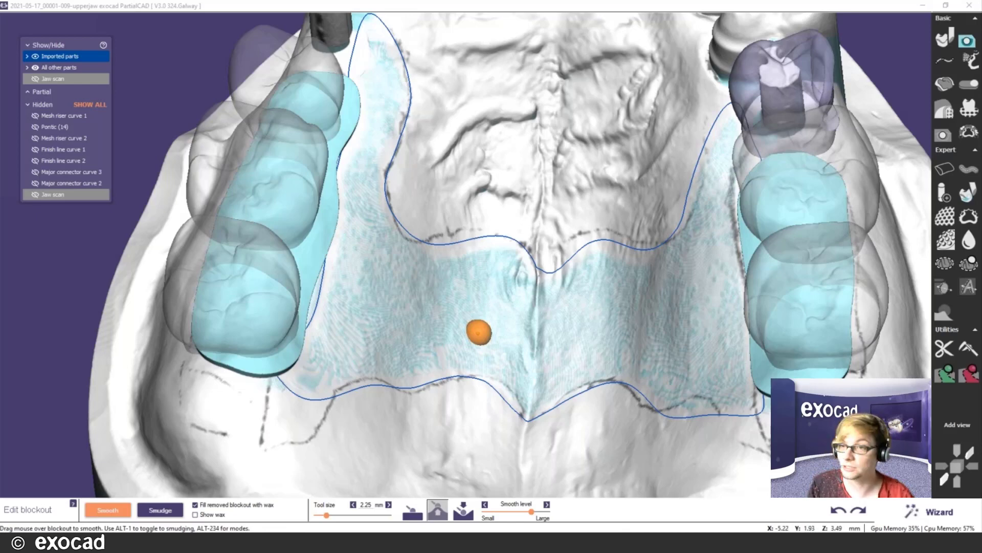
scroll(640, 252, down, 2)
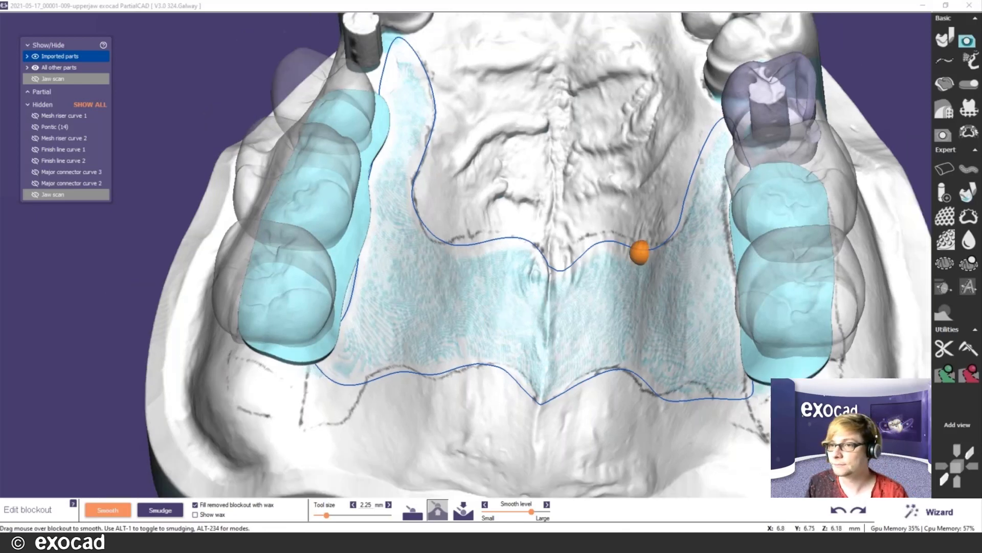
scroll(640, 251, down, 3)
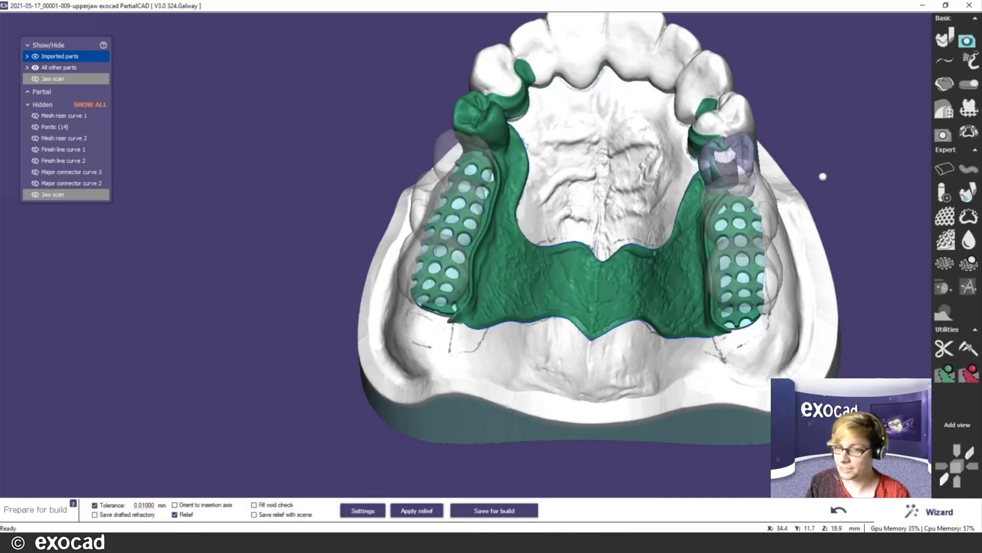
- Open the advanced relief settings (0.36 mm dynamic connector relief), leaving Wizard for Expert mode
scroll(678, 271, up, 3)
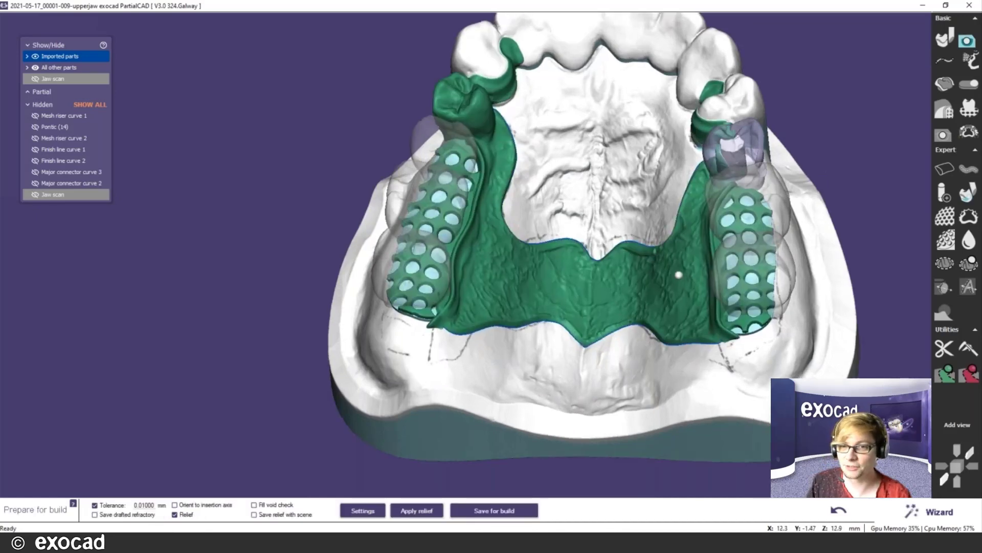
scroll(679, 268, up, 3)
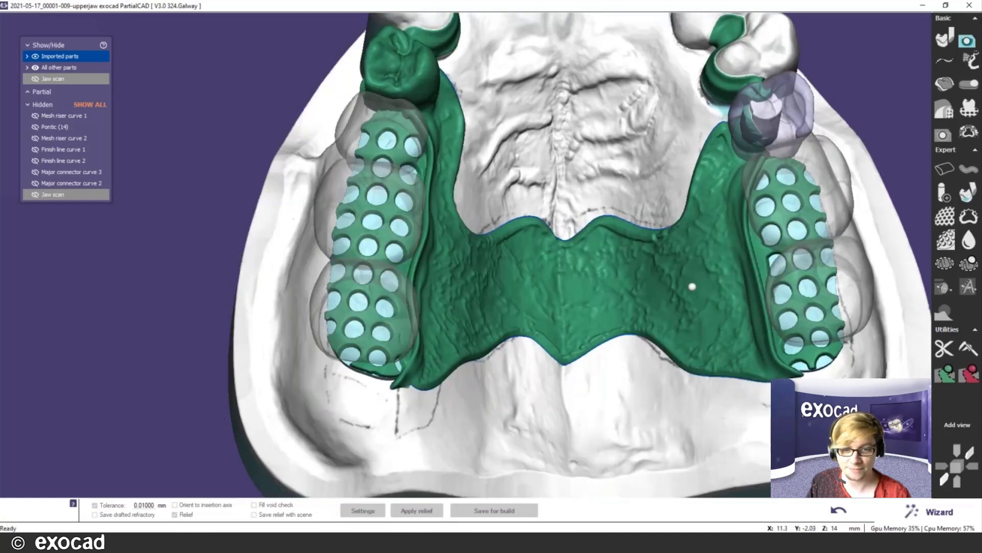
click(362, 511)
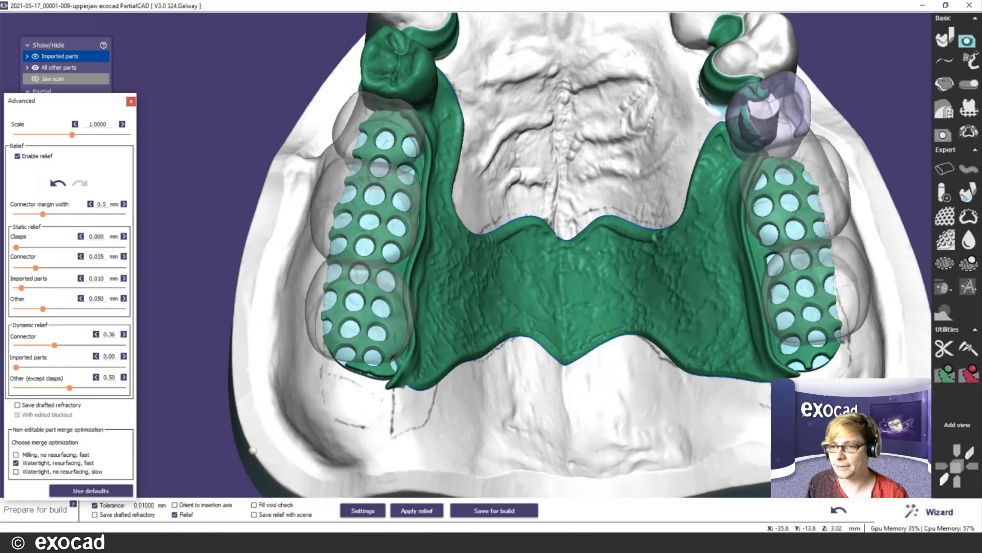
click(934, 514)
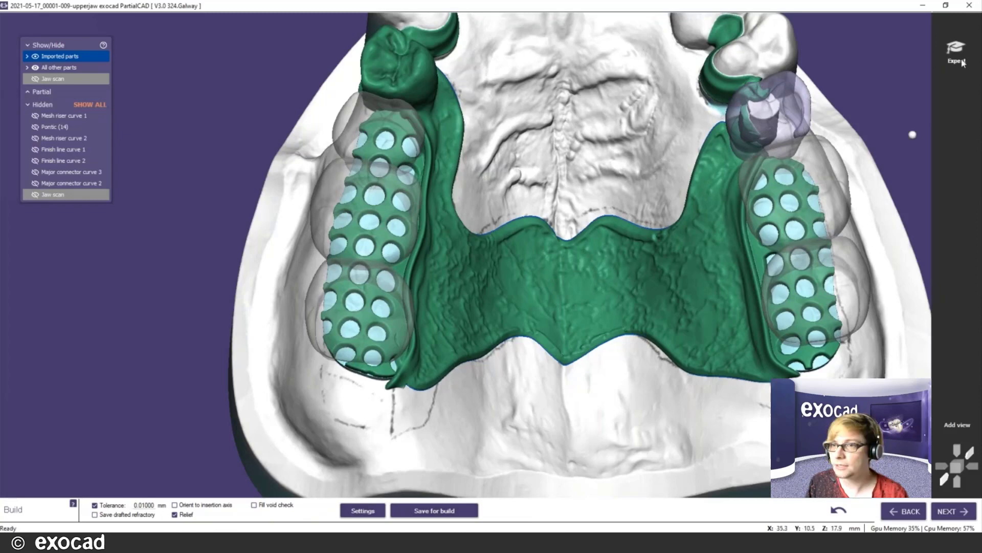
click(961, 60)
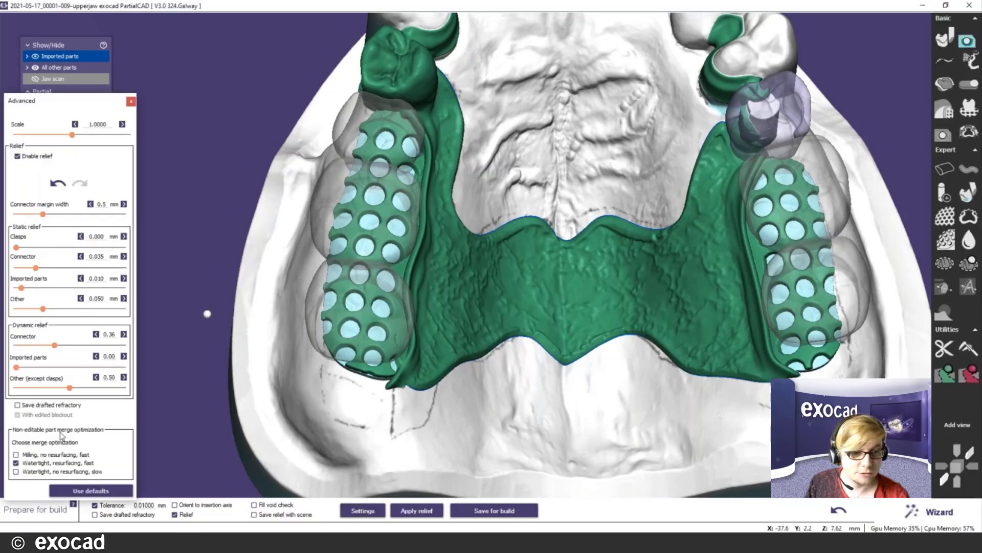
scroll(422, 337, down, 3)
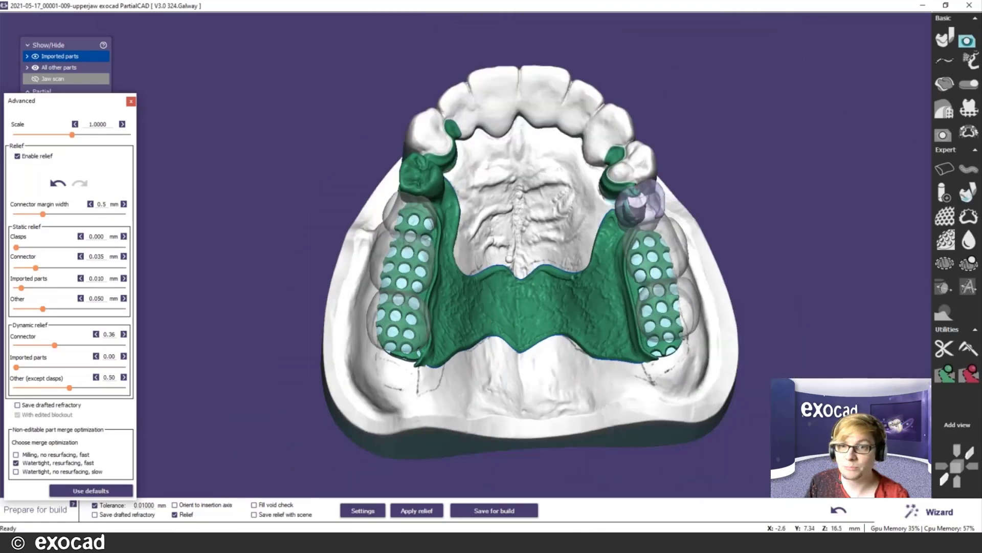
scroll(649, 186, up, 2)
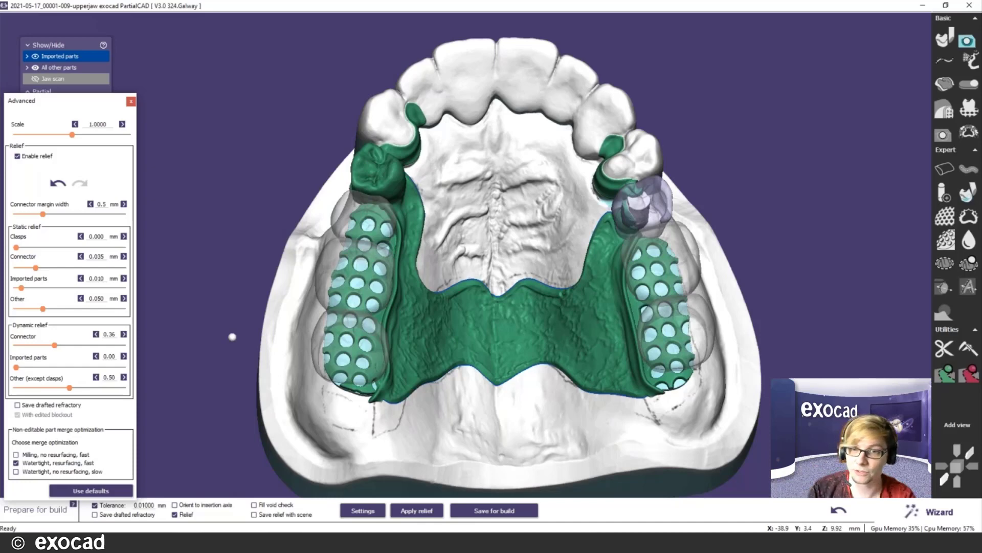
scroll(474, 303, up, 3)
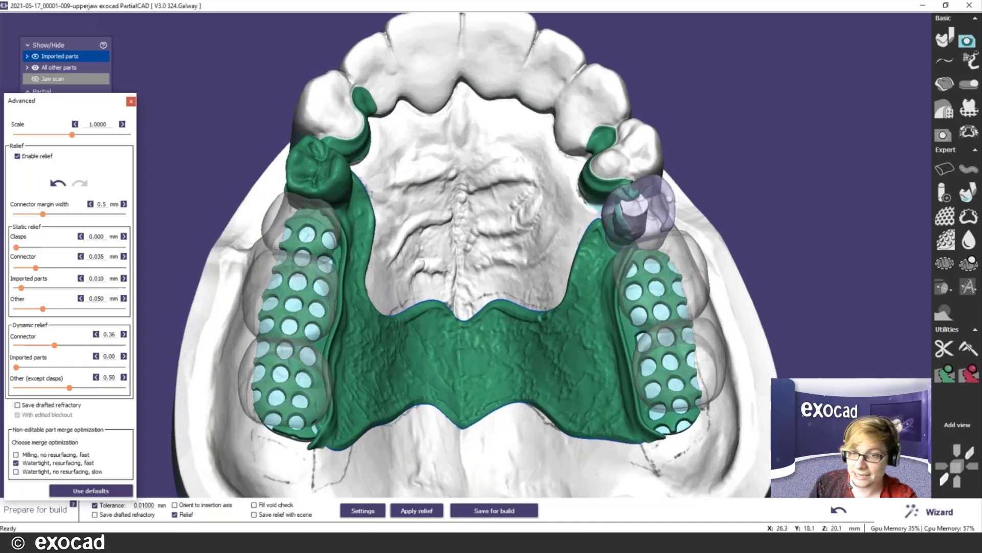
scroll(600, 233, up, 2)
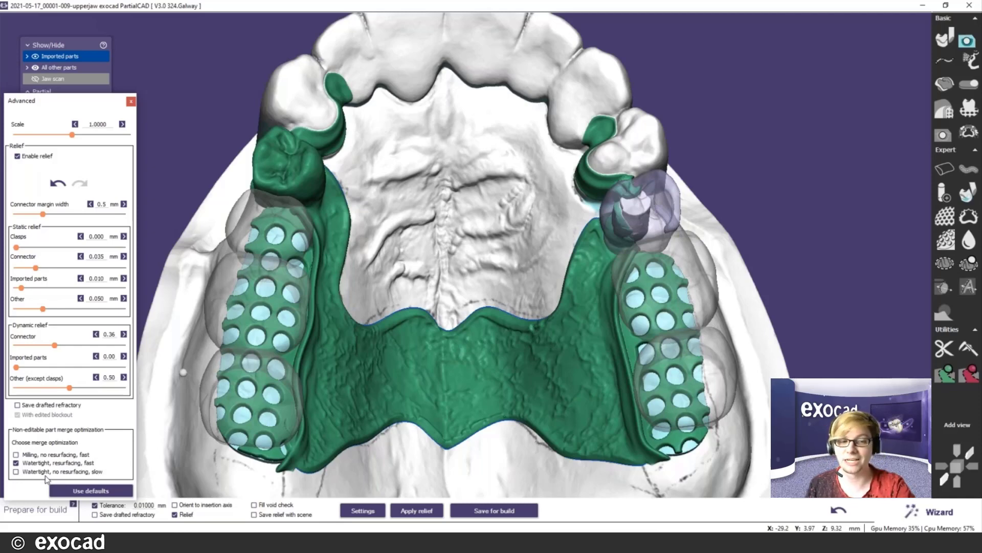
- Close the relief settings, advance to the Wizard build step and save the framework for build
click(131, 102)
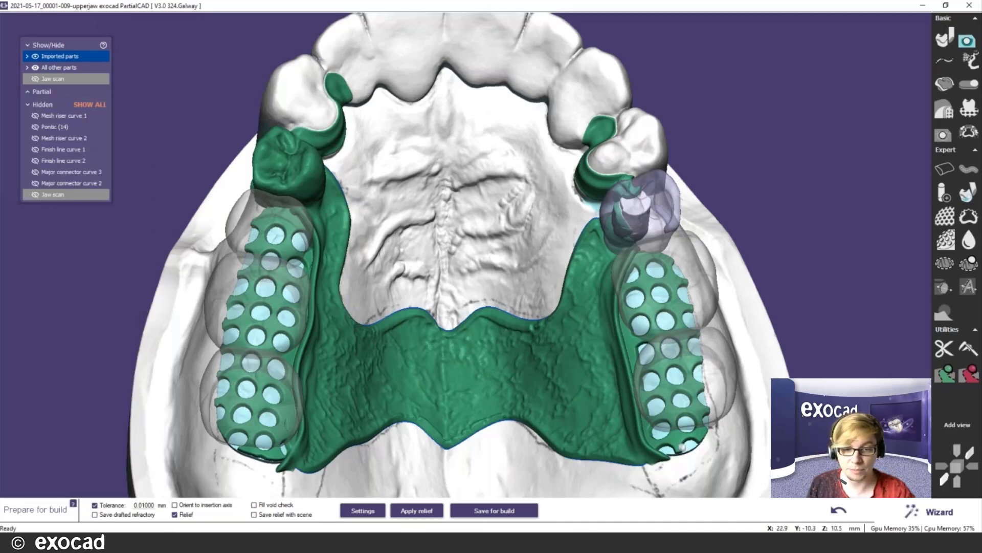
scroll(655, 476, down, 4)
click(940, 513)
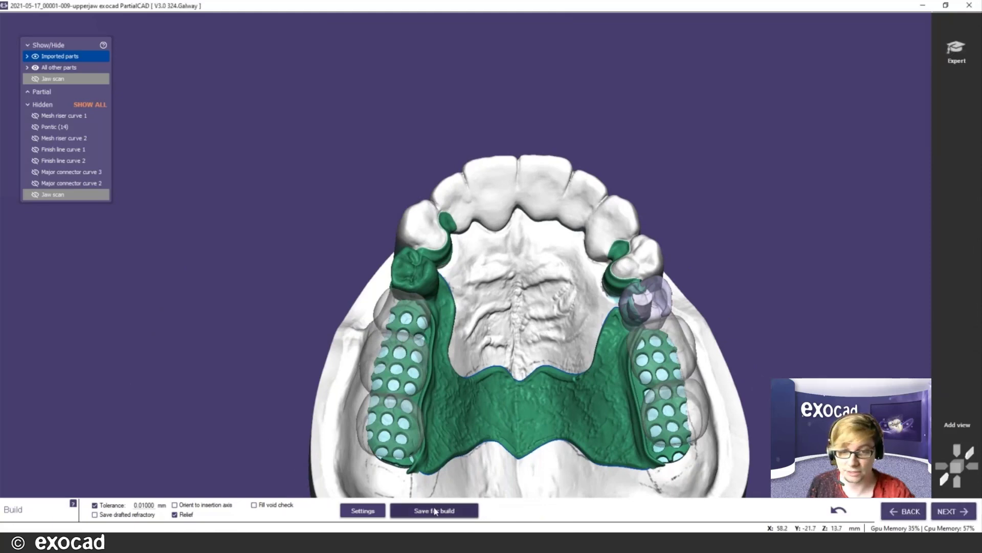
click(436, 511)
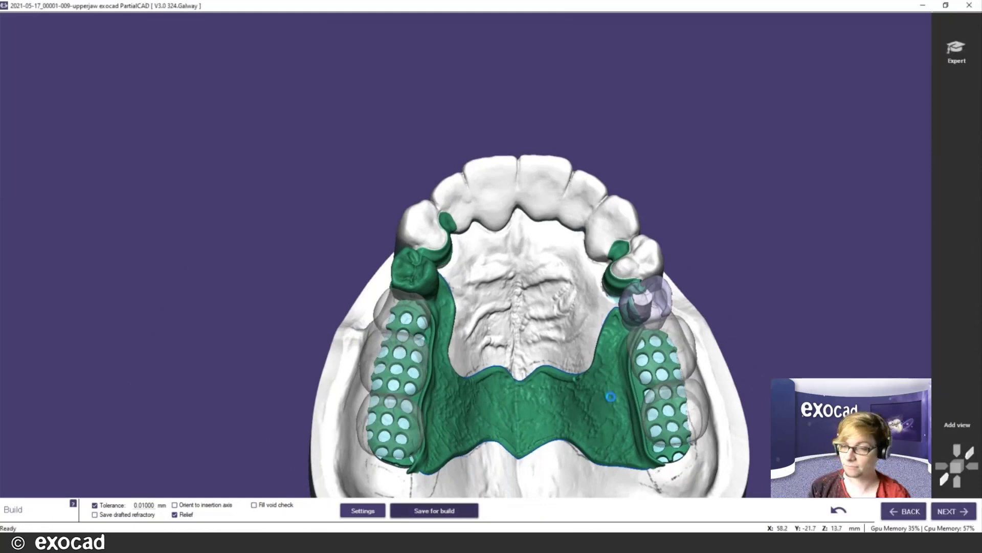